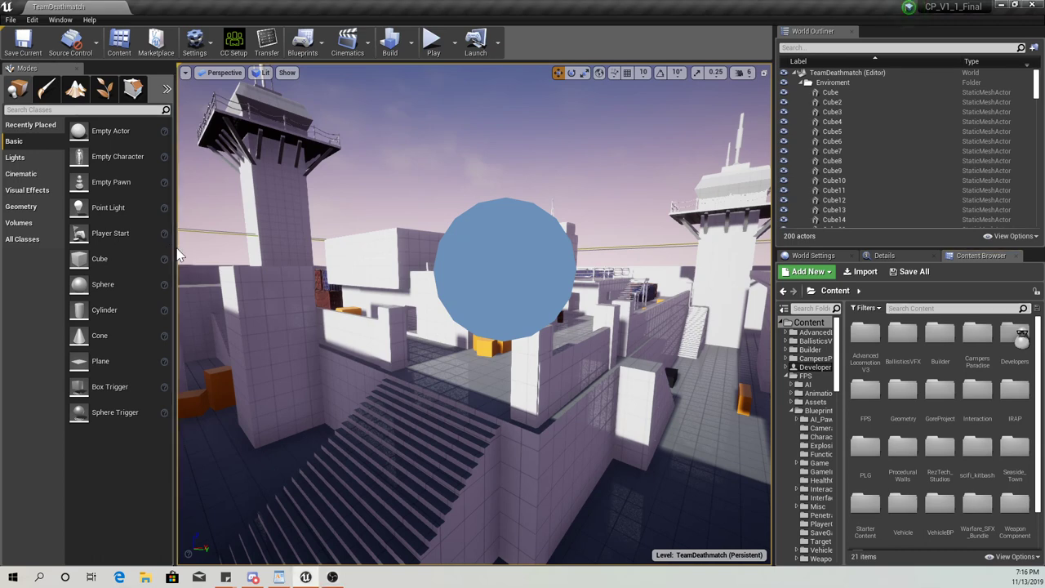
Widen the Content Browser area and open the Mesh folder inside the Weapons folder
mouse_move(173, 247)
left_mouse_down()
mouse_move(203, 251)
mouse_move(171, 247)
left_mouse_up()
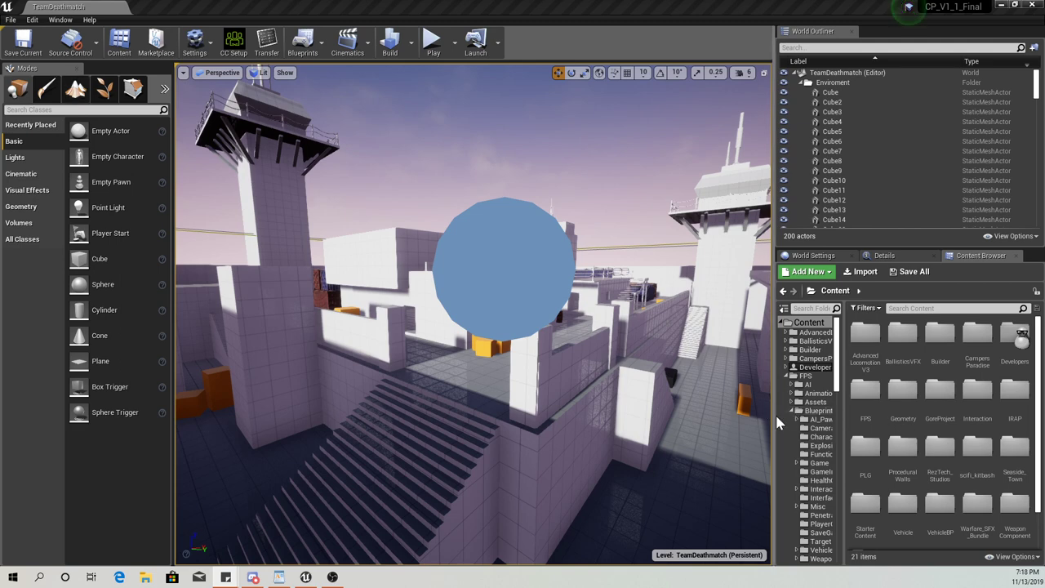
left_click_drag(772, 419, 746, 420)
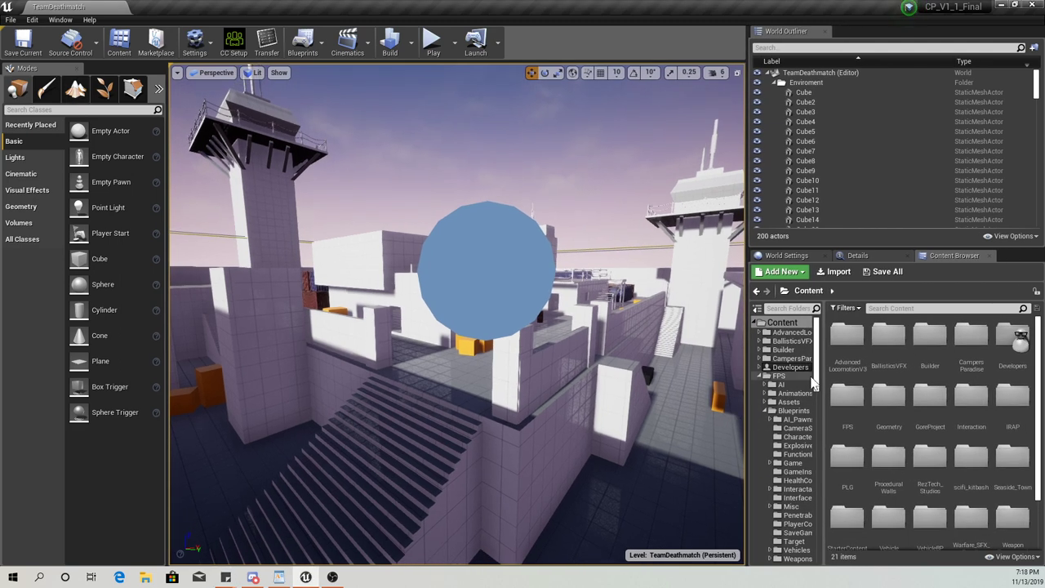
left_click_drag(817, 364, 818, 421)
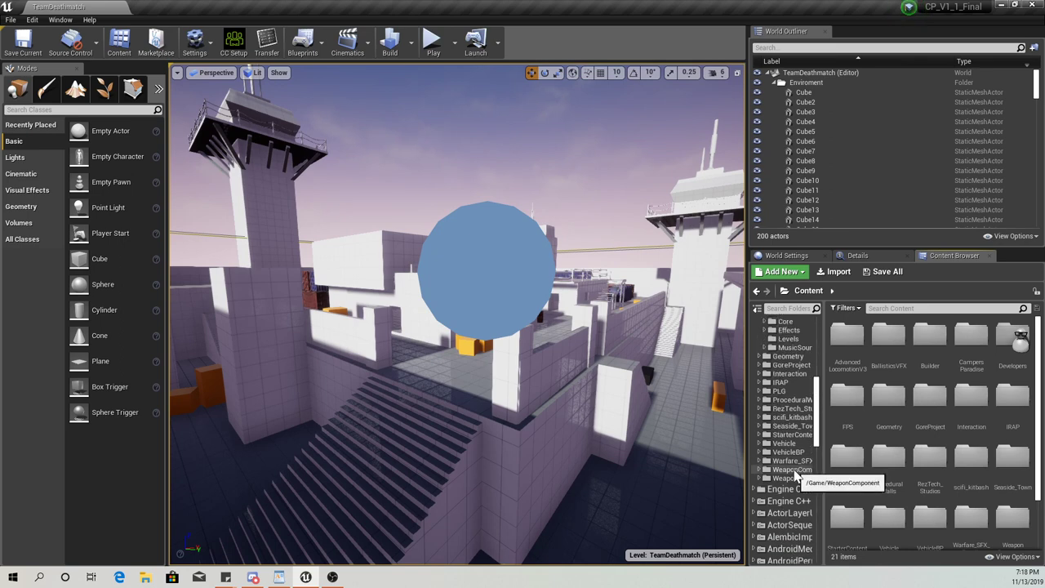
left_click(787, 478)
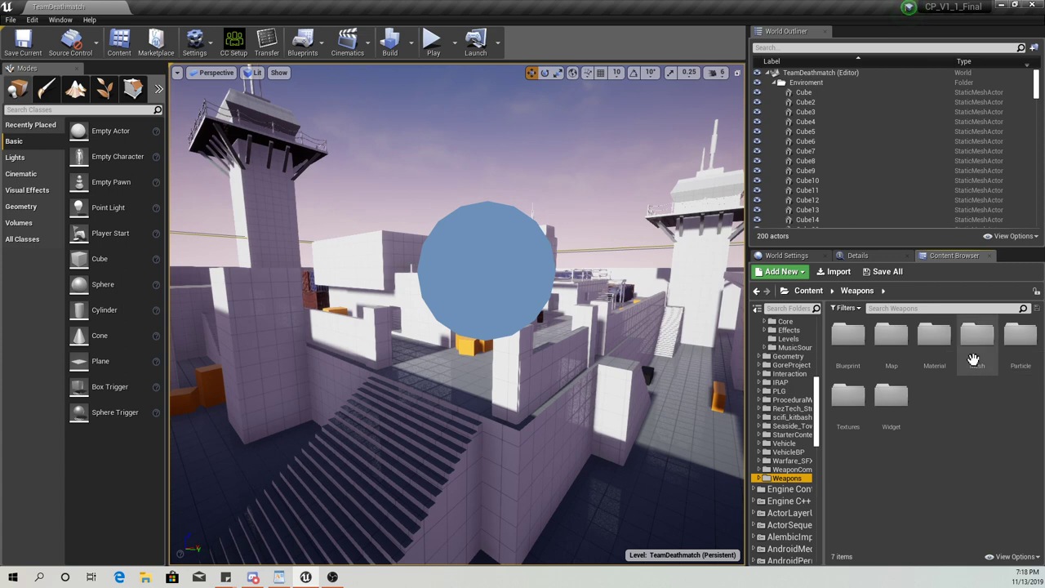
double_click(978, 342)
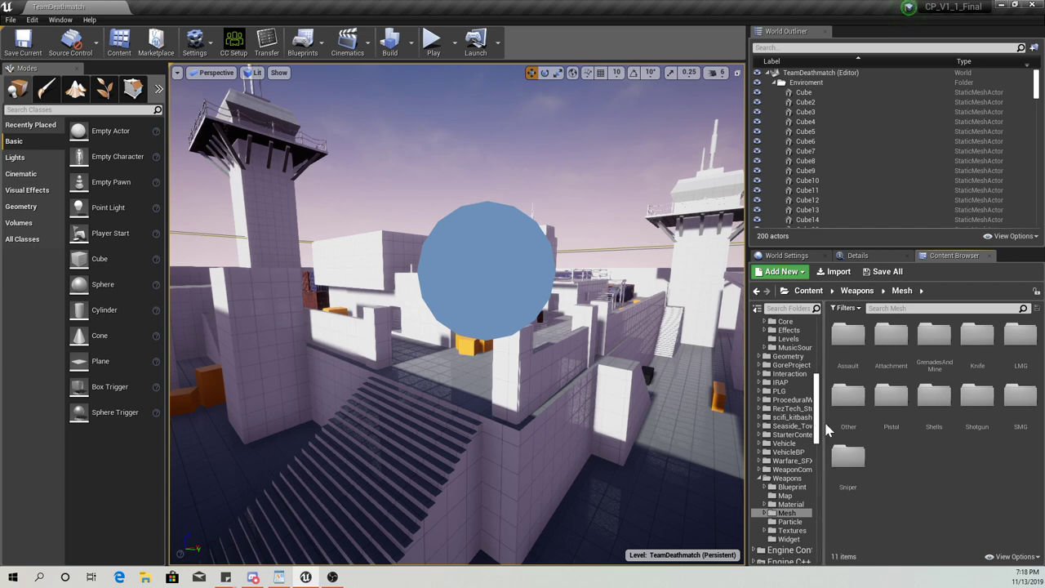
Open the BaseWeapon_BP blueprint from the Weapons/Blueprint/Weapon folder
mouse_move(824, 422)
left_mouse_down()
mouse_move(836, 429)
mouse_move(825, 431)
left_mouse_up()
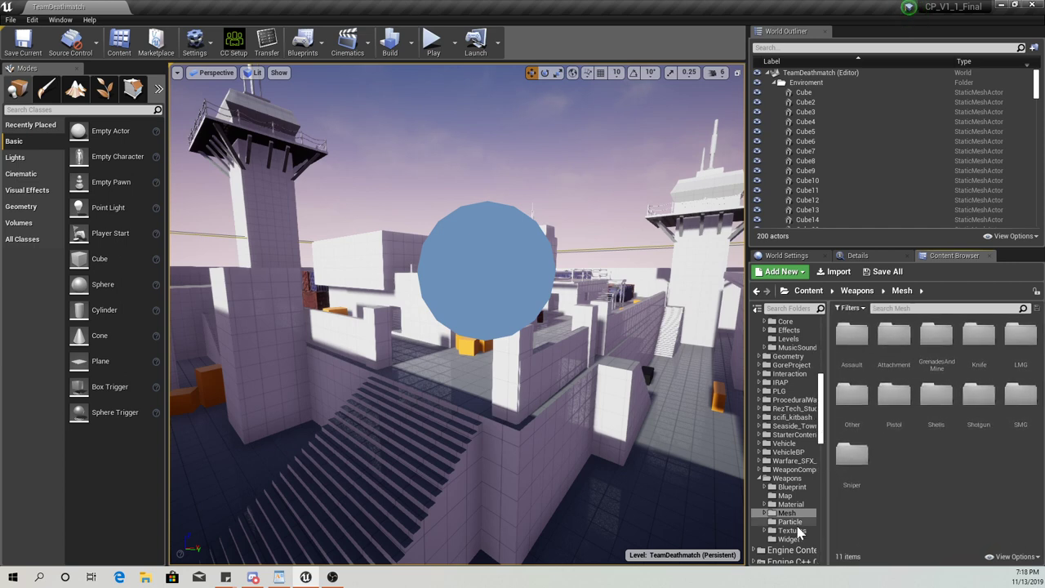
left_click(790, 488)
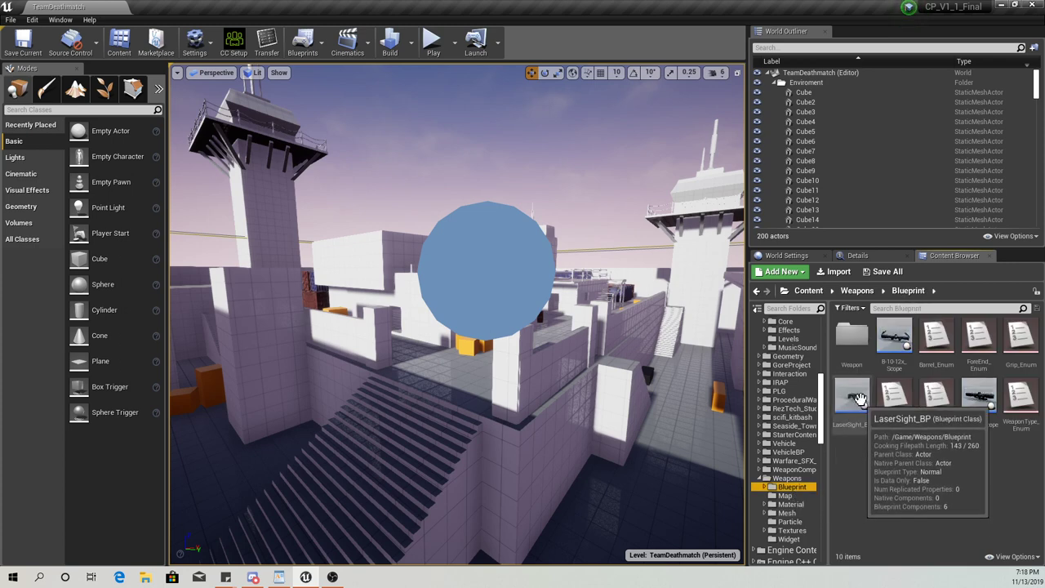
left_click(858, 341)
double_click(858, 341)
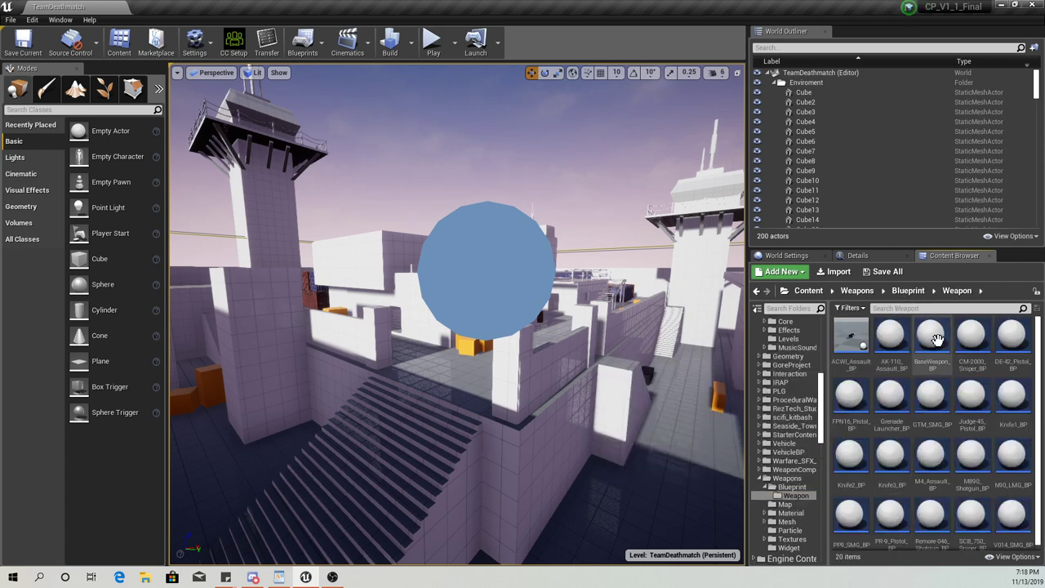
left_click(933, 340)
double_click(933, 340)
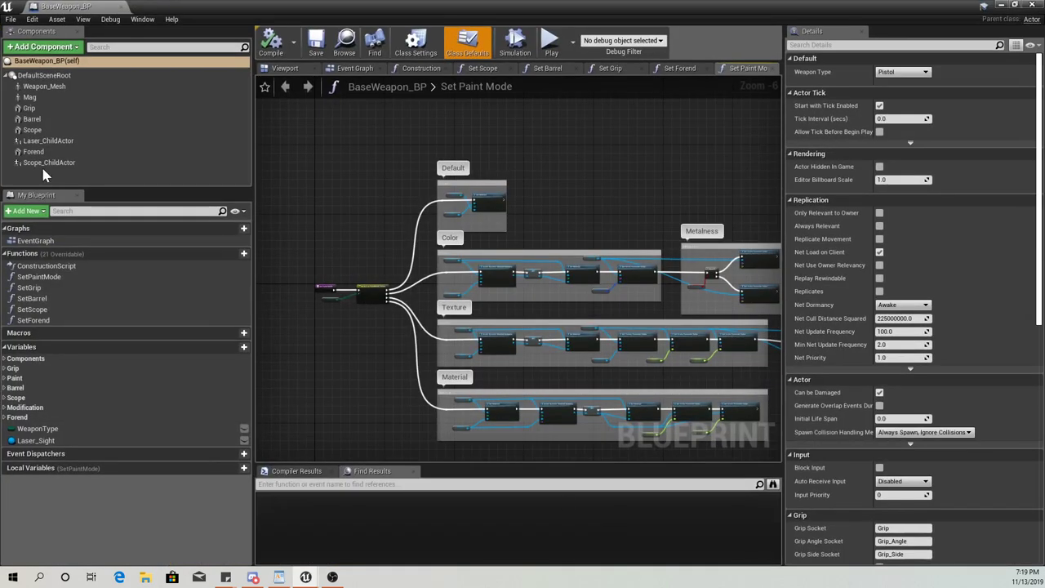
Show the blueprint's 3D viewport and inspect its components from Weapon_Mesh to Scope_ChildActor, including Laser_ChildActor and Forend
left_click(283, 71)
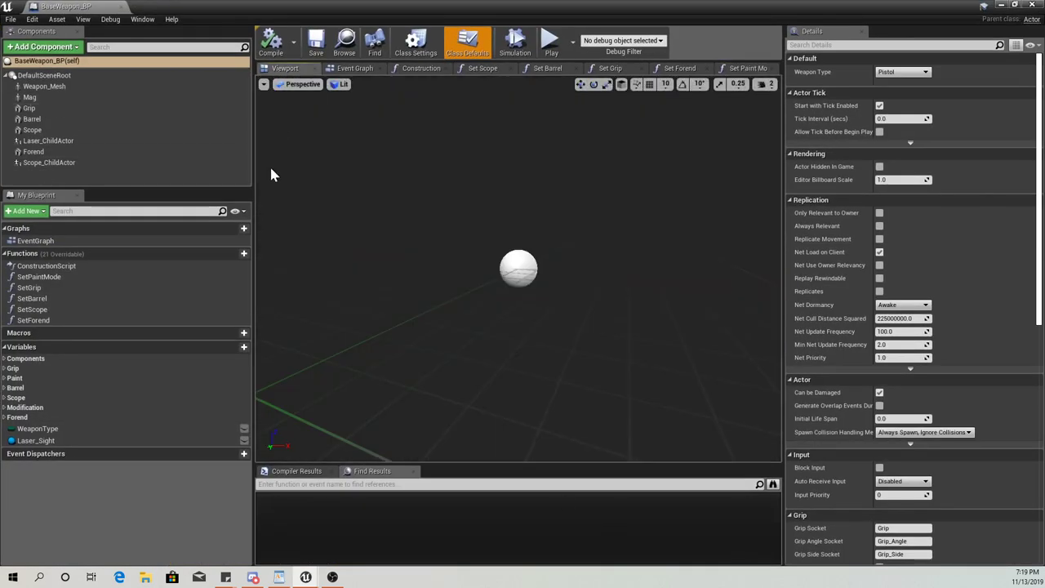
left_click(37, 87)
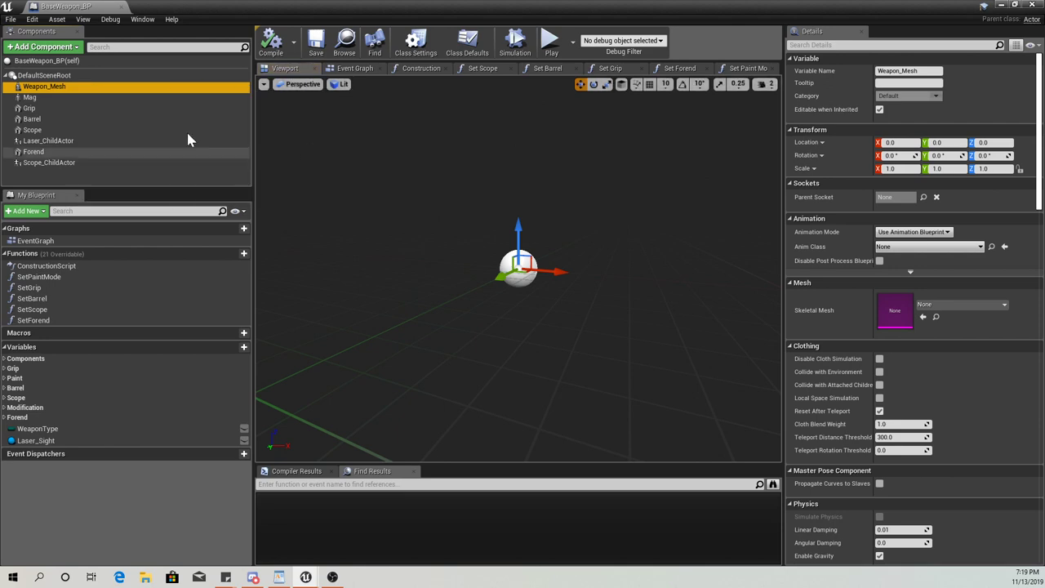
left_click(32, 97)
left_click(33, 107)
left_click(37, 130)
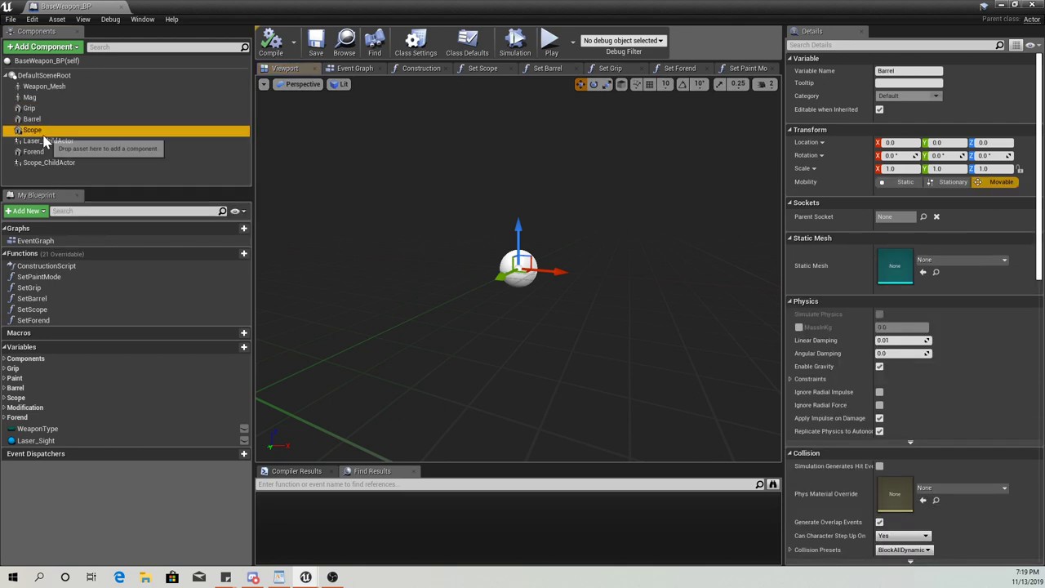
left_click(47, 142)
left_click(45, 153)
left_click(47, 143)
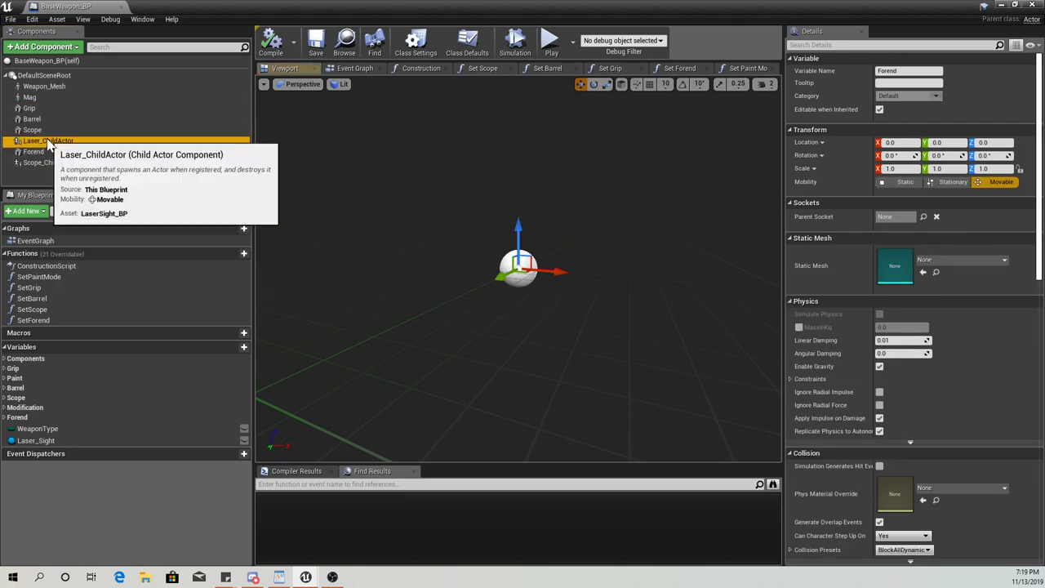
left_click(37, 152)
left_click(48, 141)
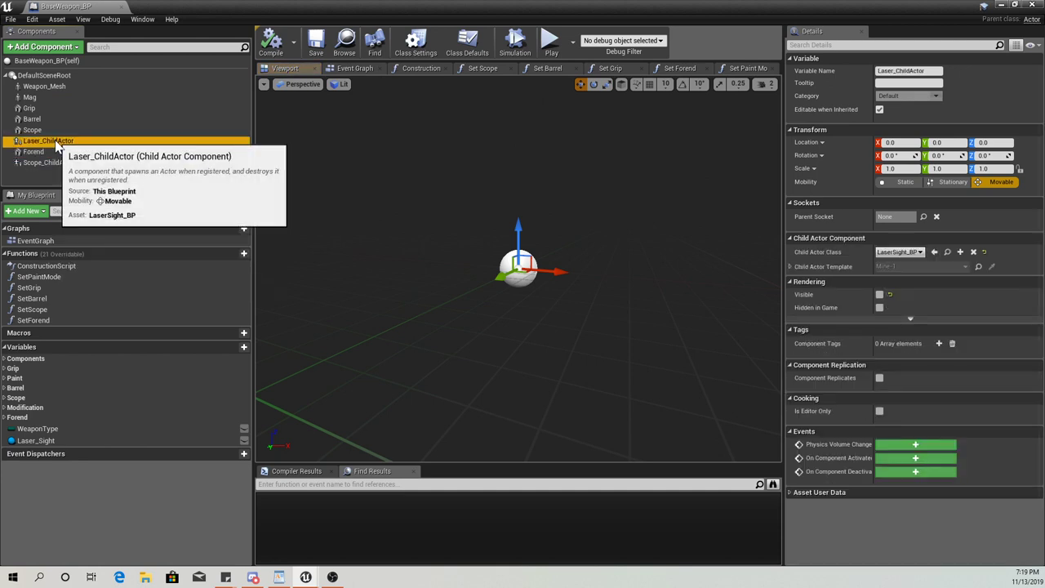
left_click(44, 152)
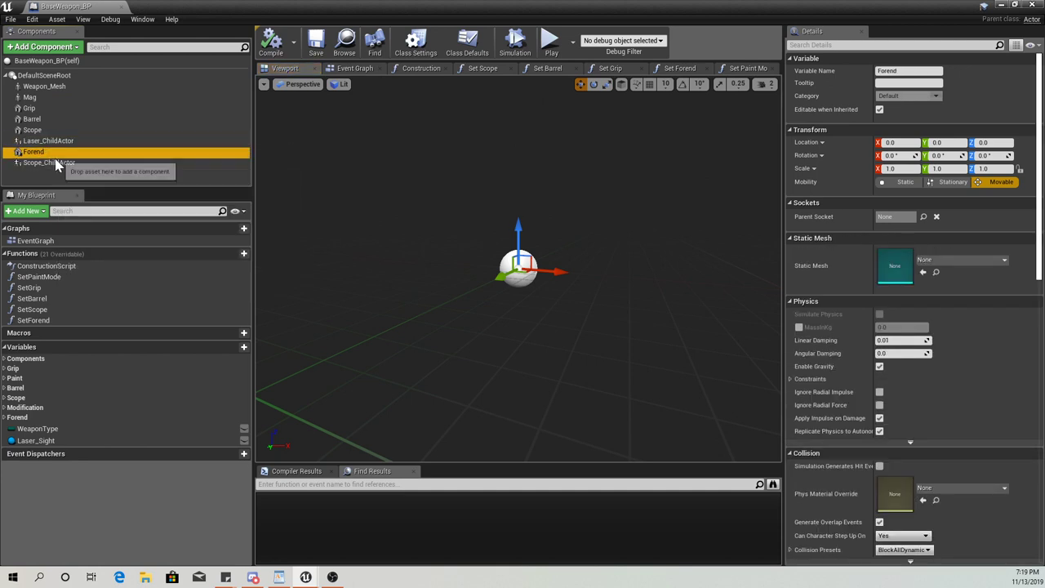
left_click(53, 162)
left_click(48, 140)
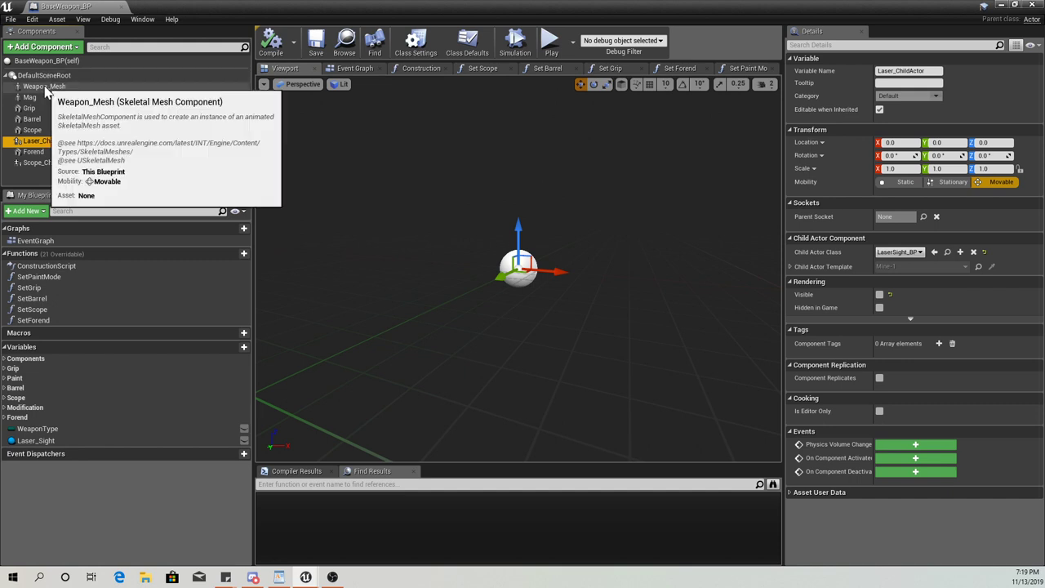
Review Weapon_Mesh and the attachment components again, and select the range from Mag through Scope_ChildActor
left_click(45, 88)
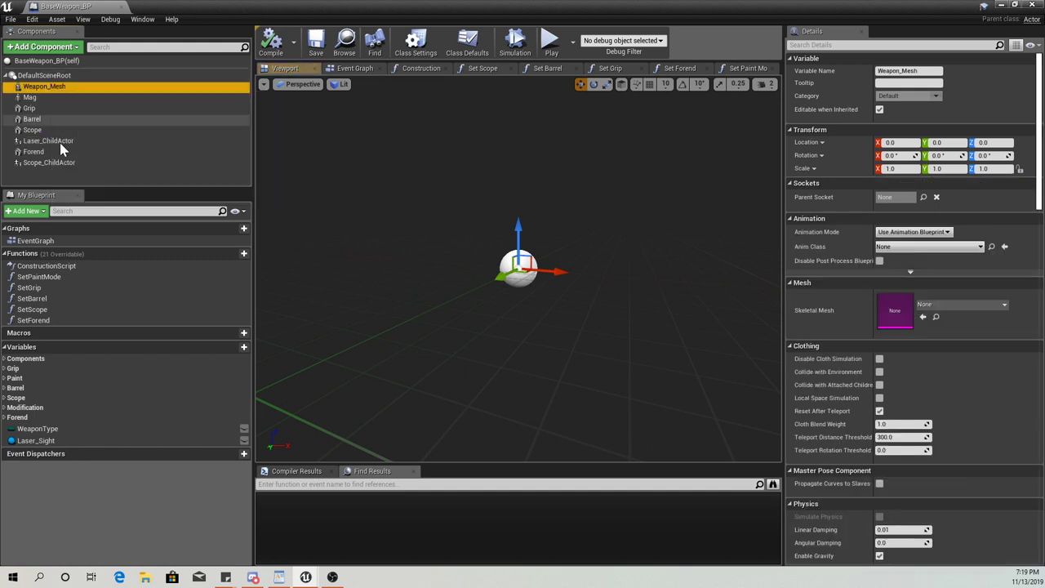
left_click(33, 99)
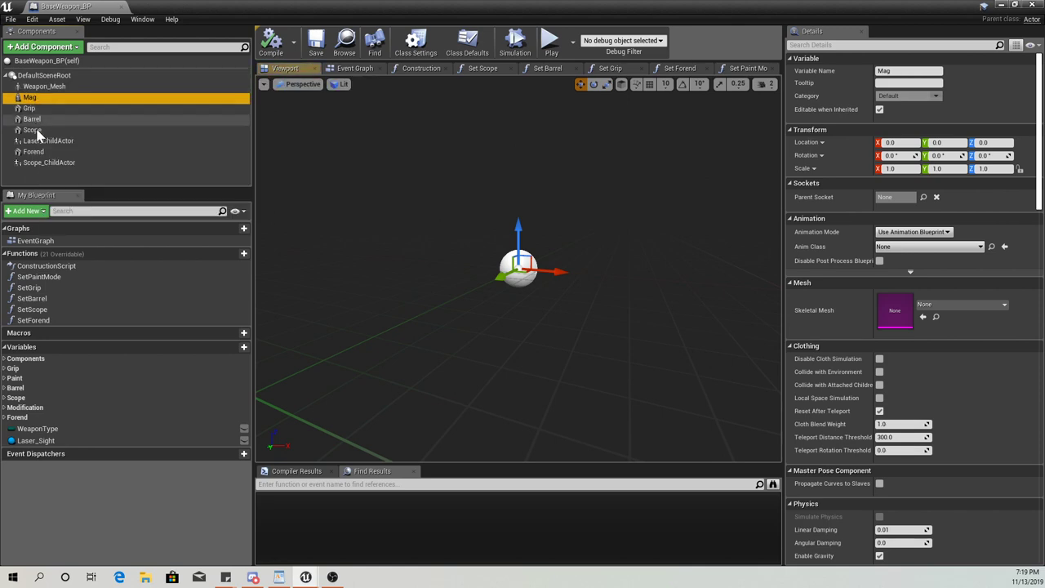
left_click(57, 120)
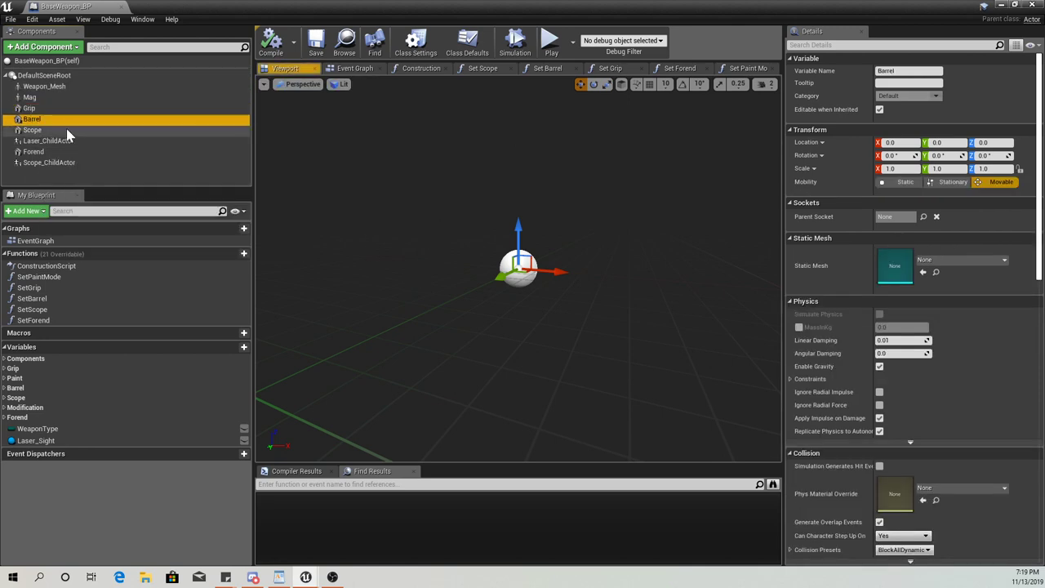
left_click(66, 130)
left_click(66, 140)
left_click(66, 151)
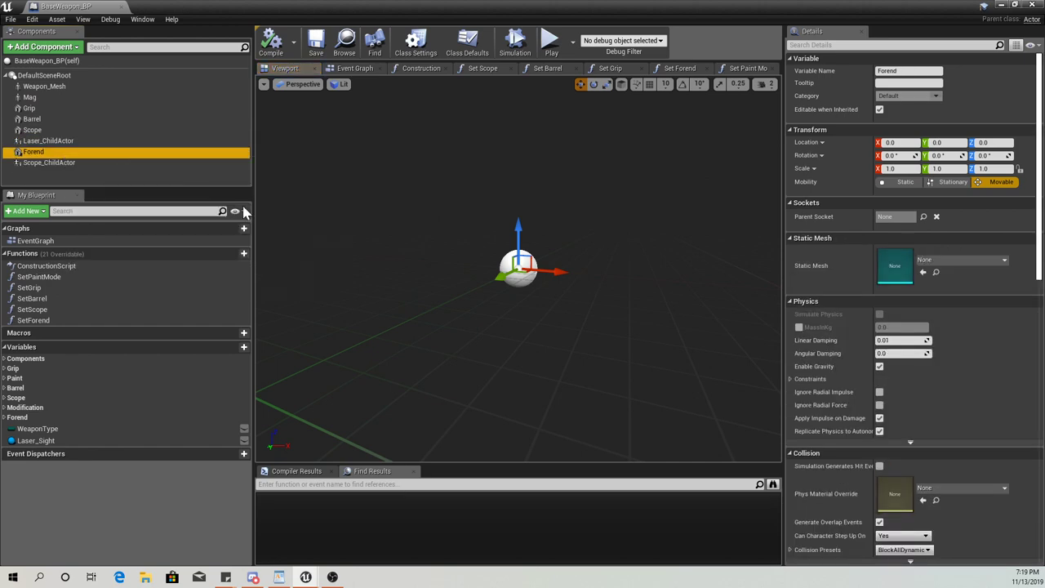
left_click(51, 110)
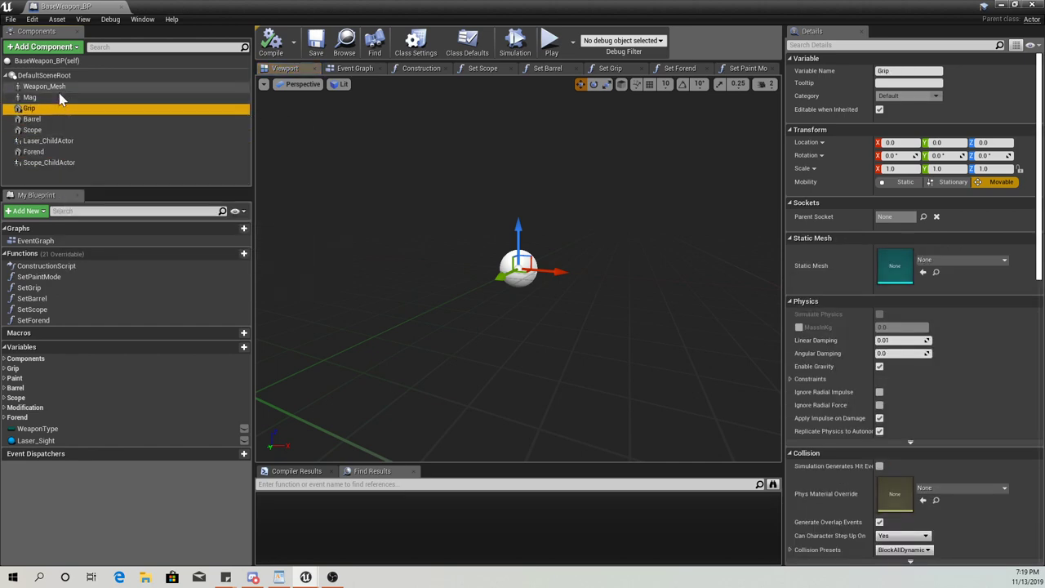
left_click(49, 86)
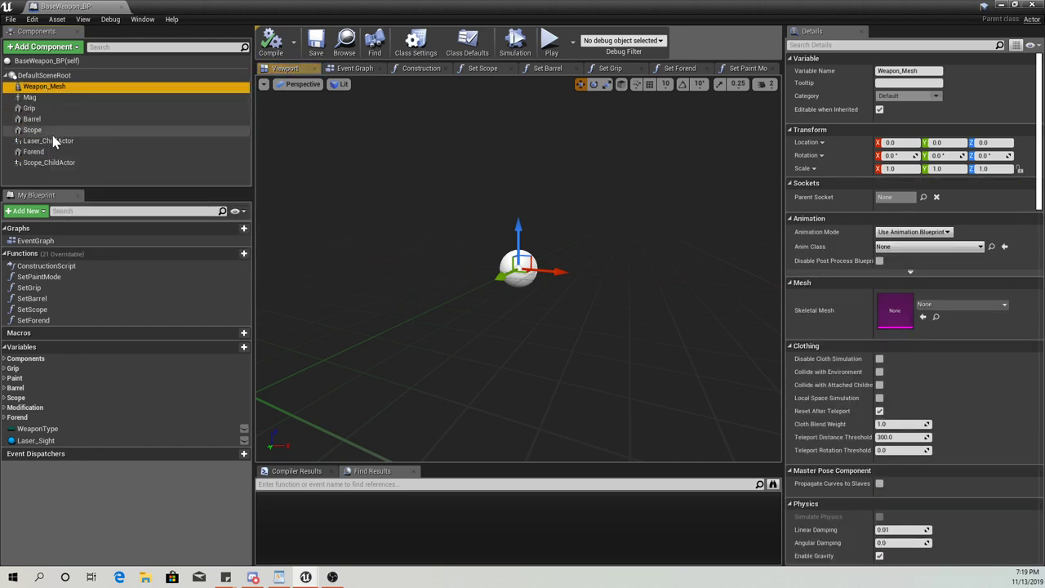
left_click(51, 141)
left_click(51, 162)
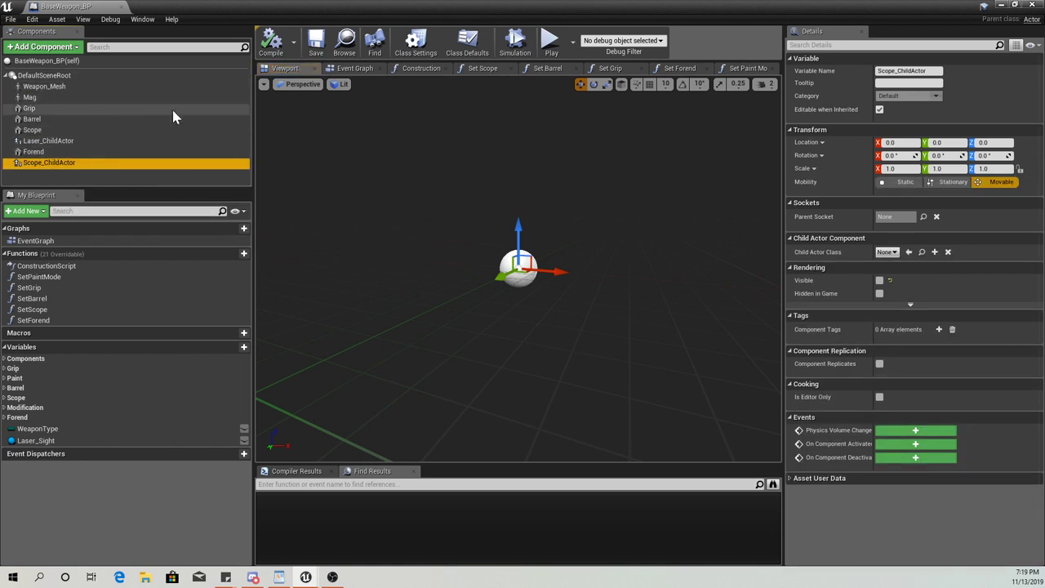
left_click(31, 97)
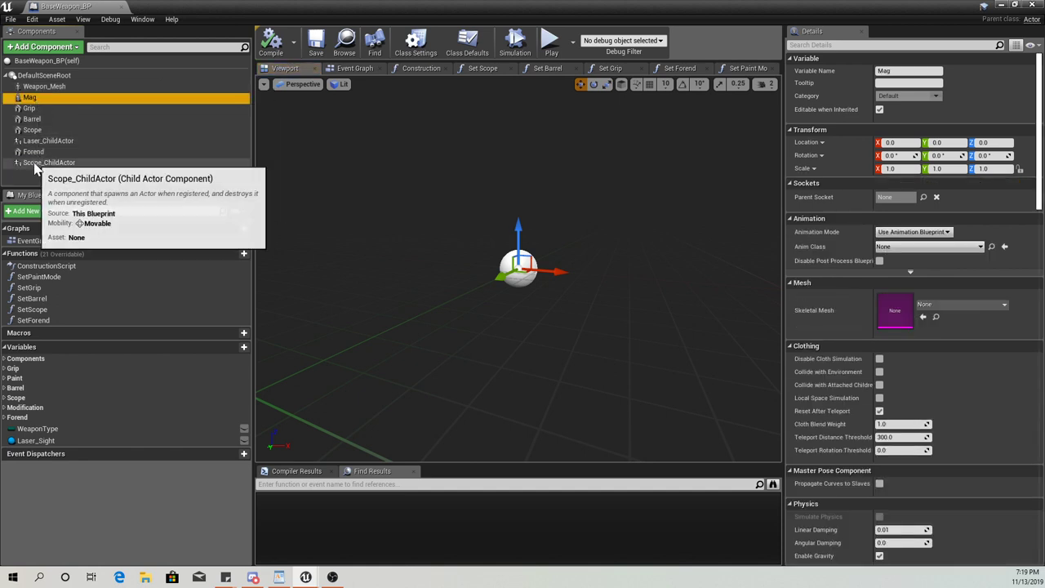
left_click(36, 165, "shift")
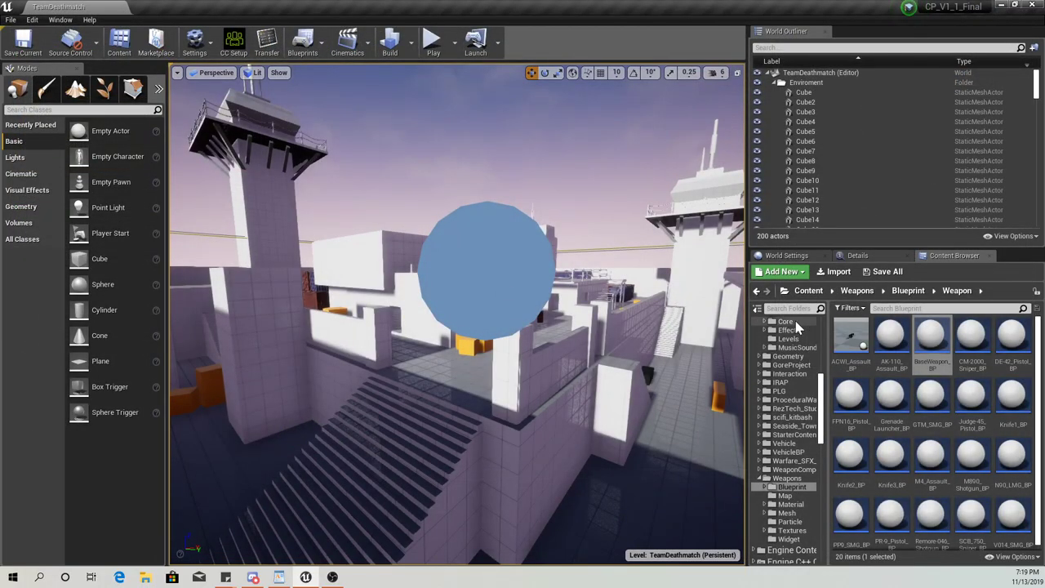
Search the FPS folder for "bp base weapon" and open the BP_BaseWeapon blueprint
left_click_drag(823, 412, 819, 333)
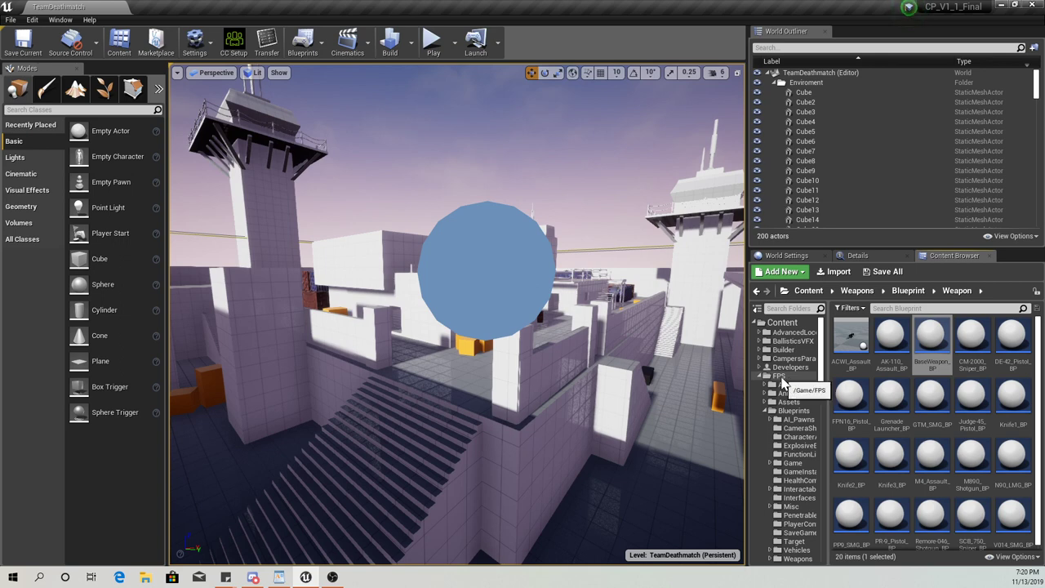
left_click(781, 377)
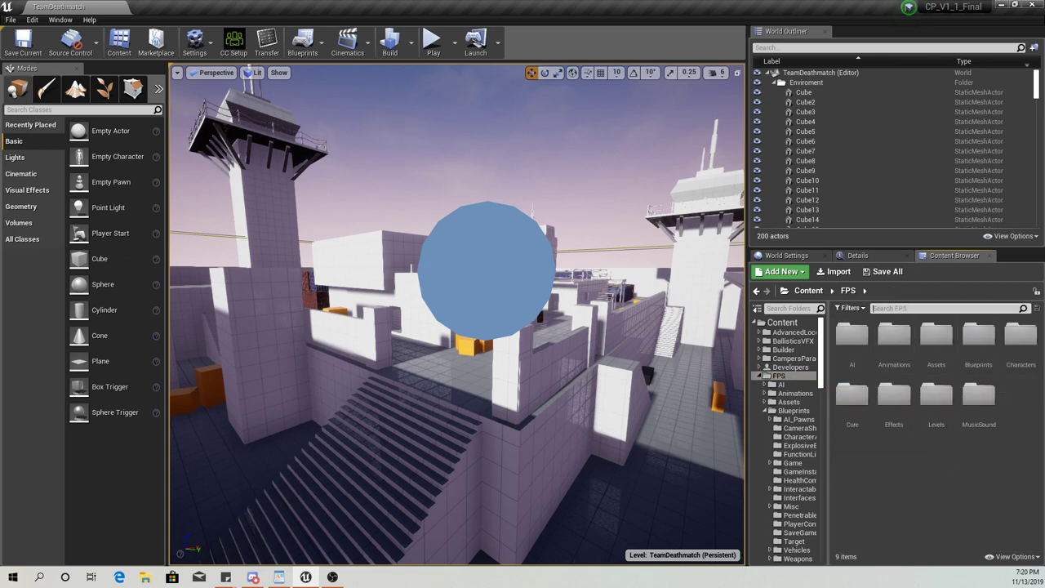
type("bp base weap")
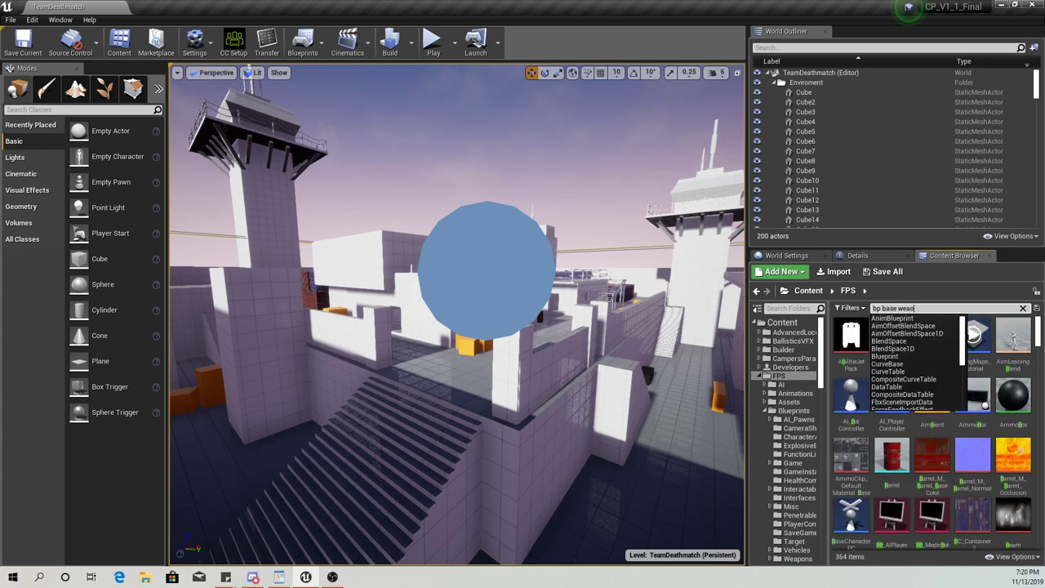
key("BackSpace")
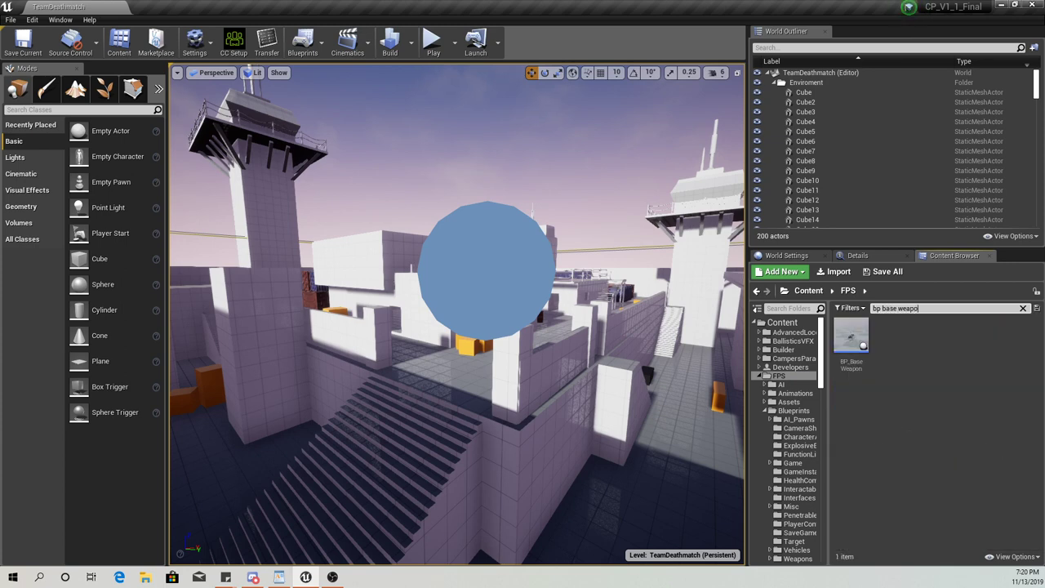
double_click(851, 336)
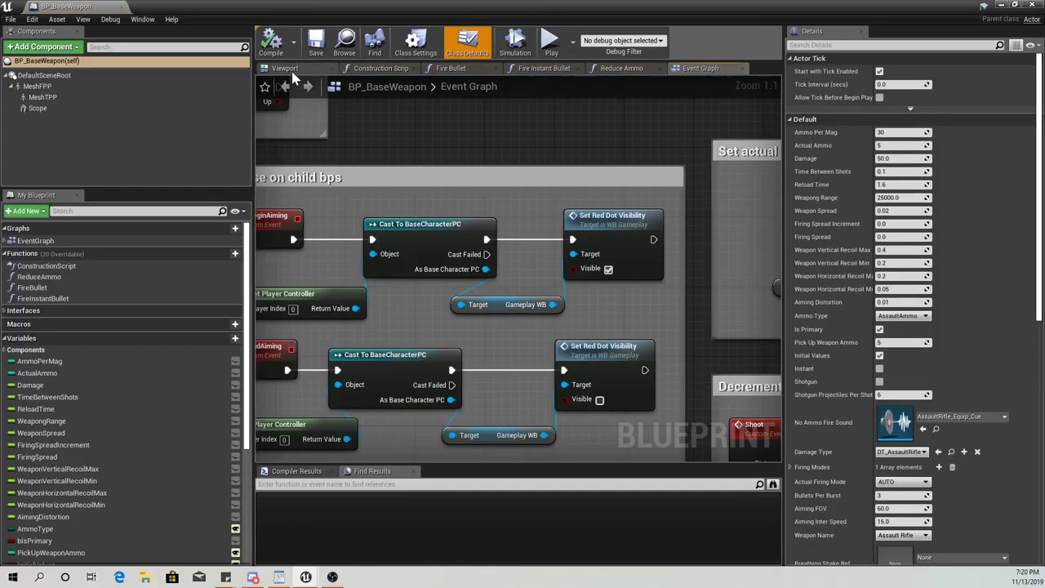
Examine the Scope component of BP_BaseWeapon in its 3D viewport, and close the blueprint
left_click(286, 69)
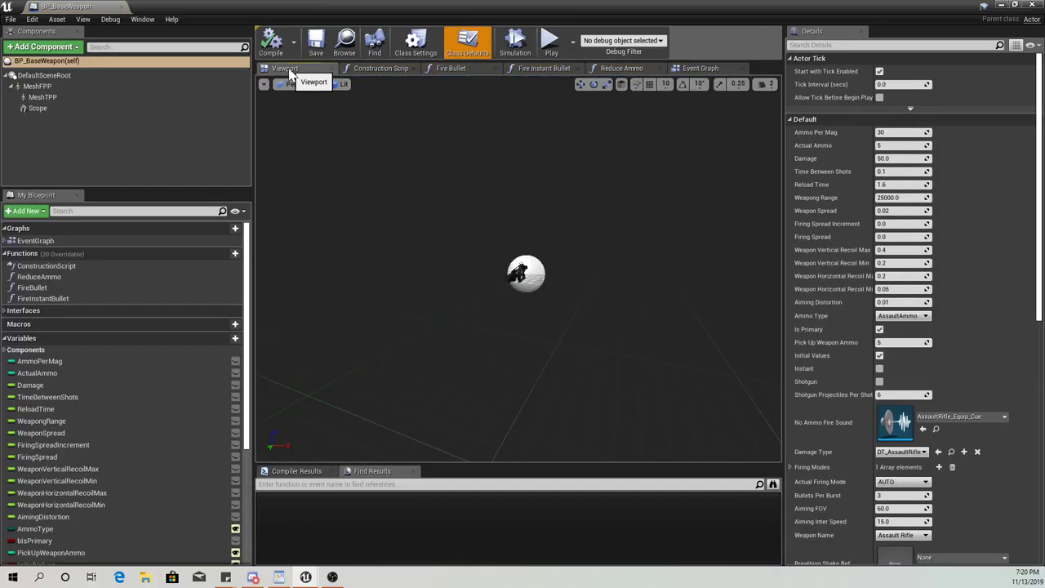
left_click(41, 109)
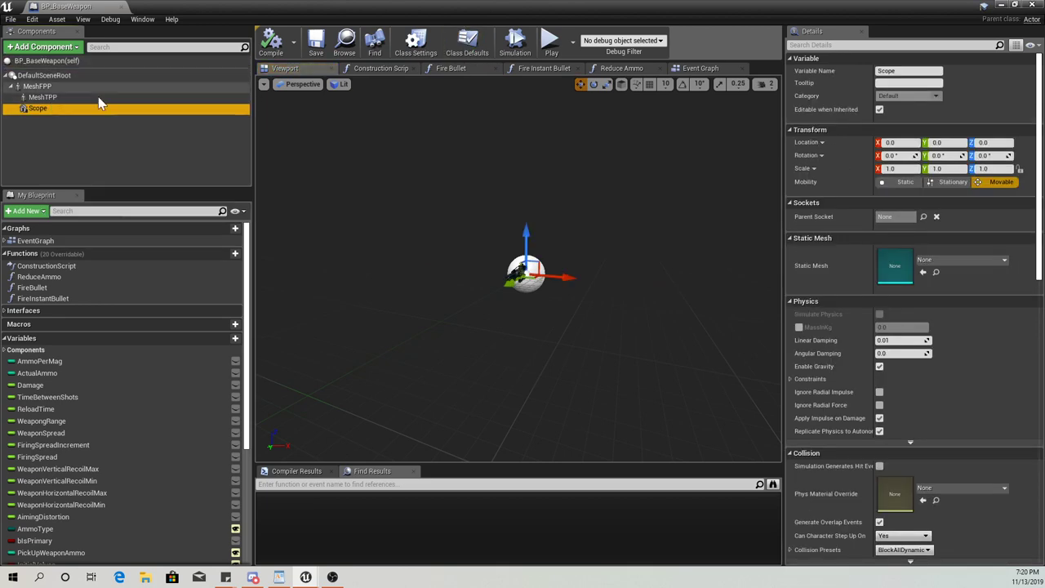
left_click(119, 7)
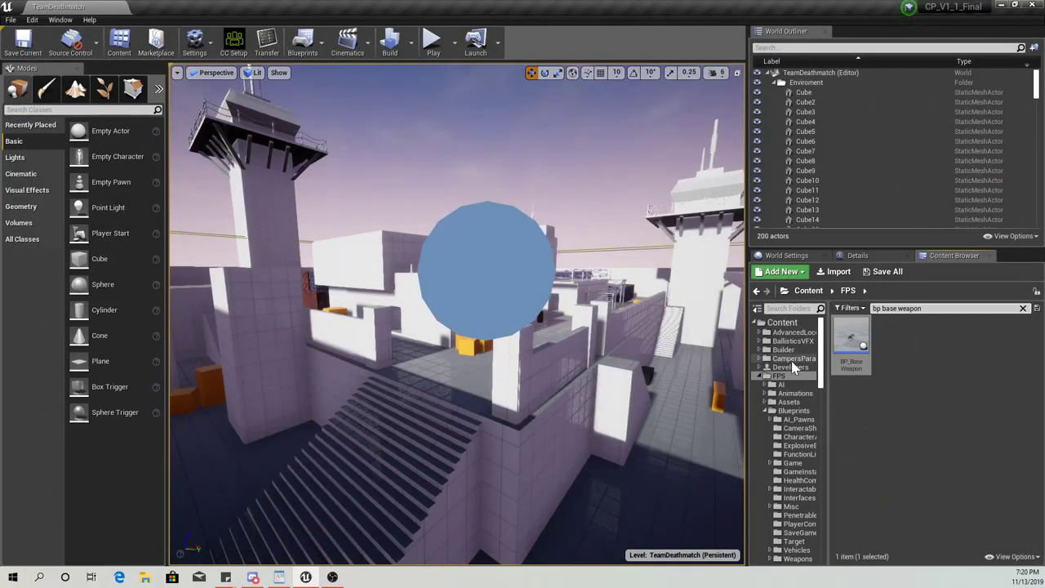
Go to CampersParadise/Weapons/Blueprints, clear the asset search, and open the CP_M4_ACOG blueprint
left_click(761, 359)
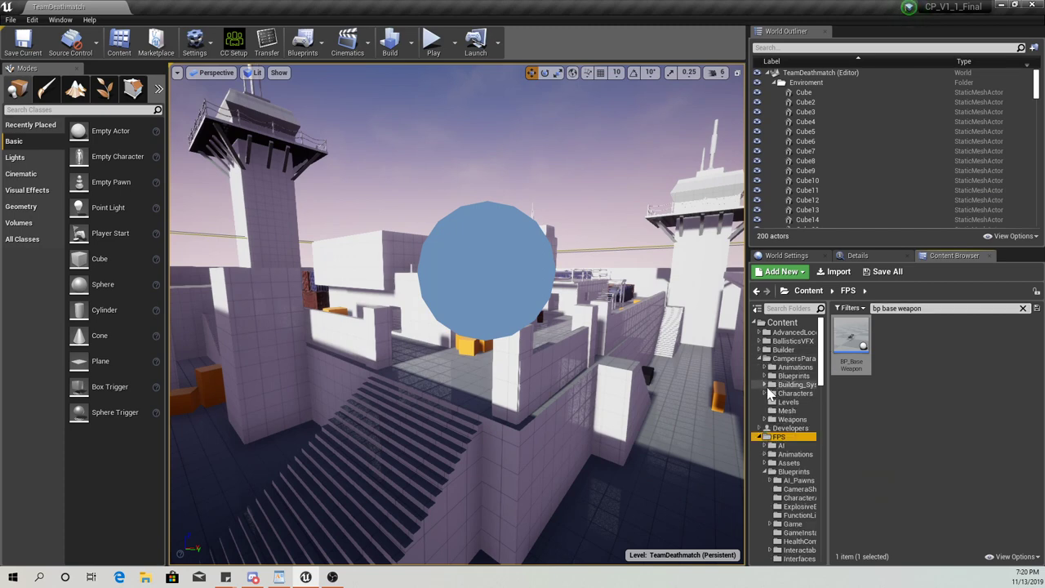
left_click(766, 376)
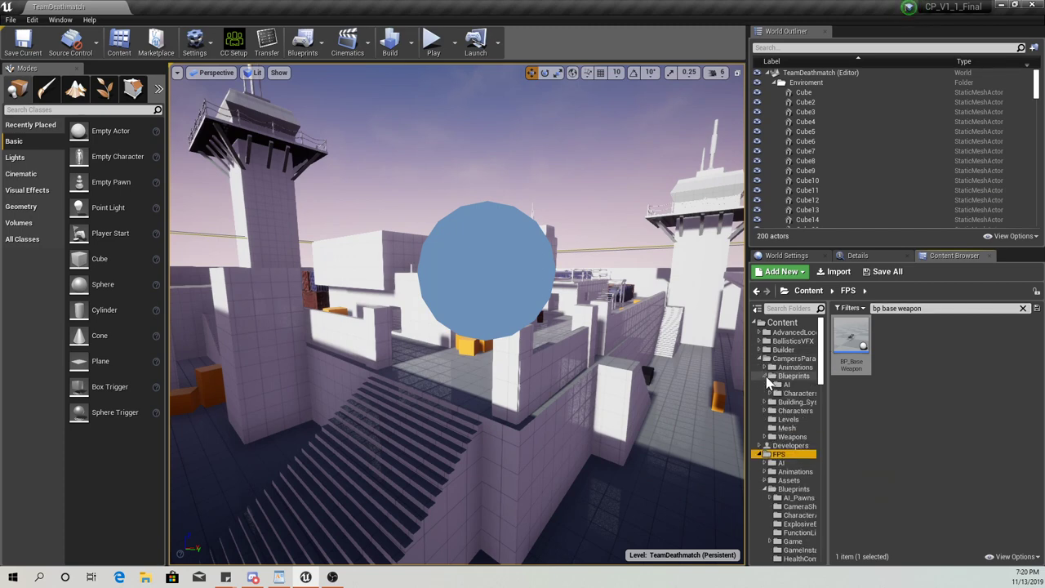
left_click(765, 437)
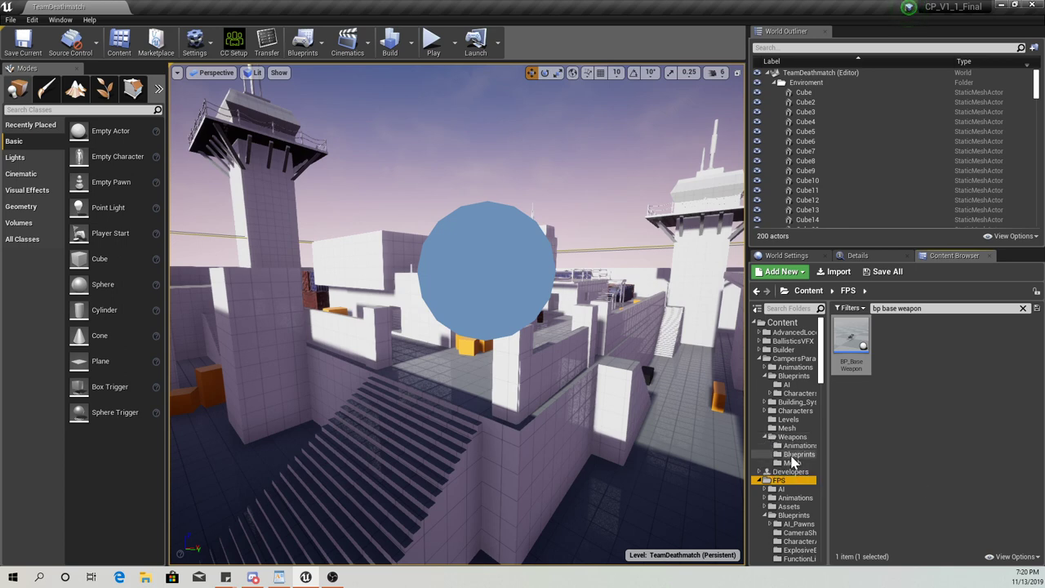
left_click(797, 455)
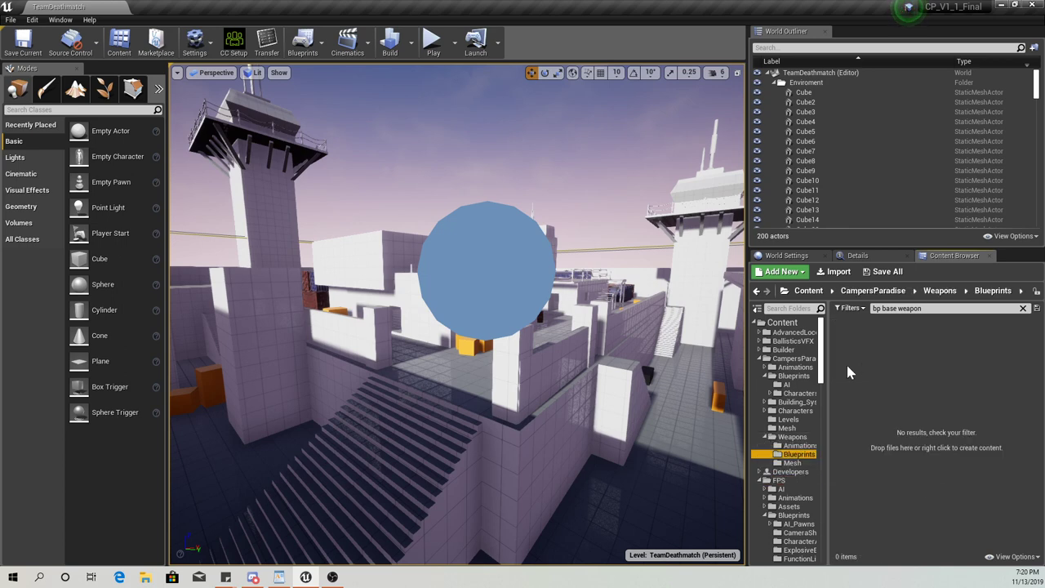
left_click(1022, 309)
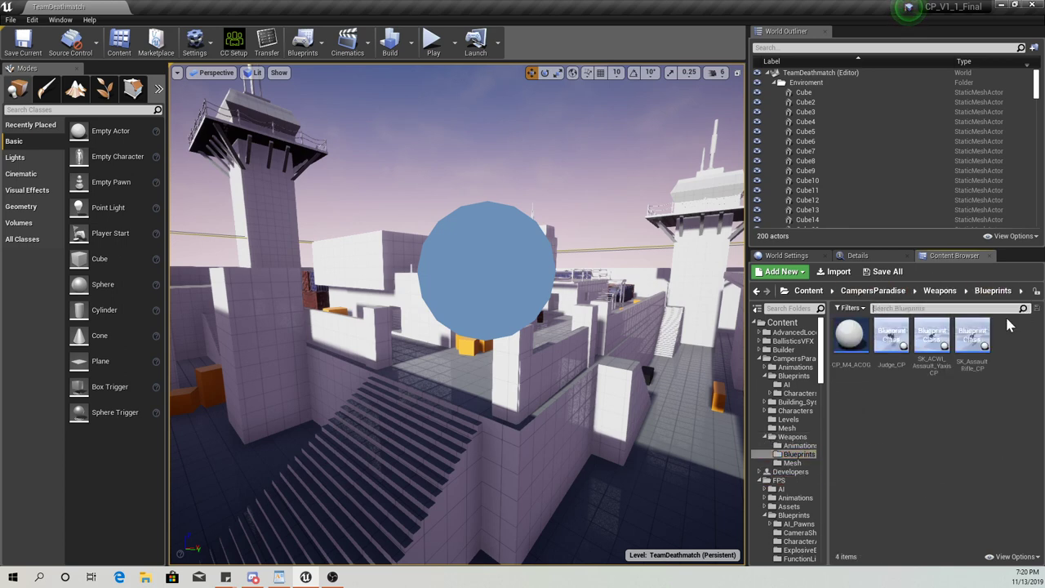
double_click(847, 339)
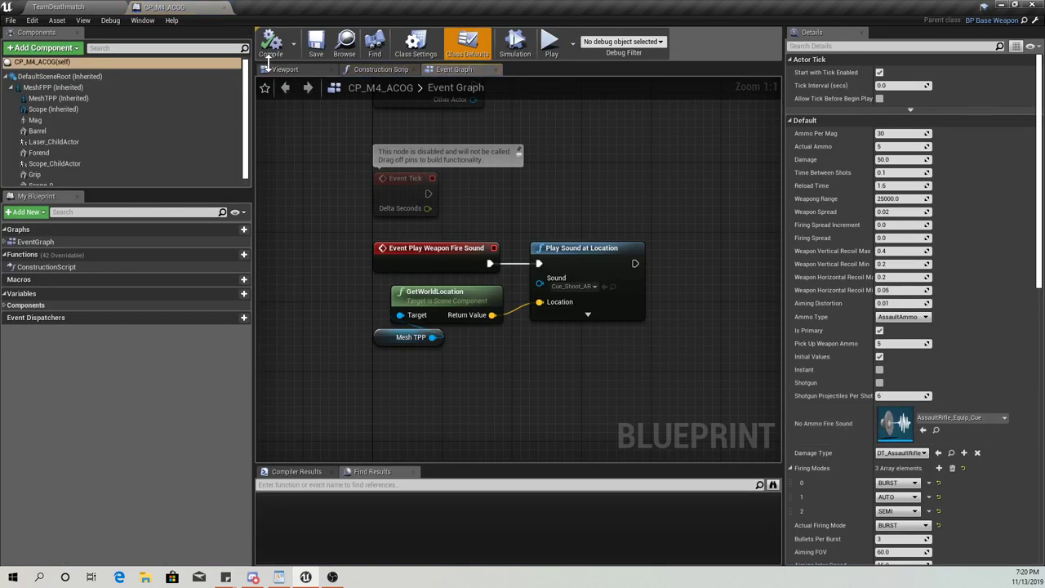
Show CP_M4_ACOG in the 3D viewport, review its component list, and view the MeshTPP component up close
left_click(283, 70)
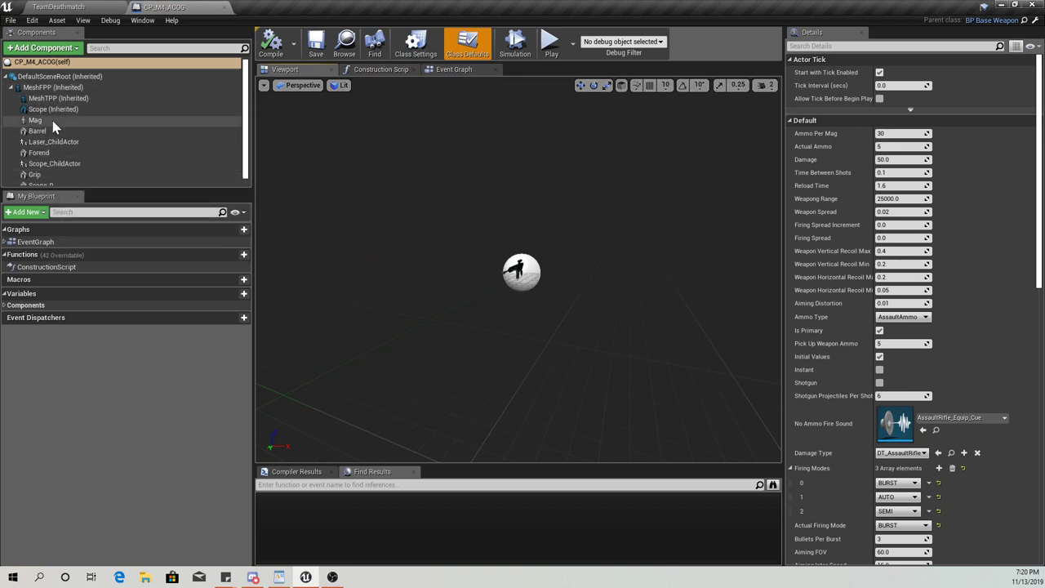
scroll(54, 126, "down", 1)
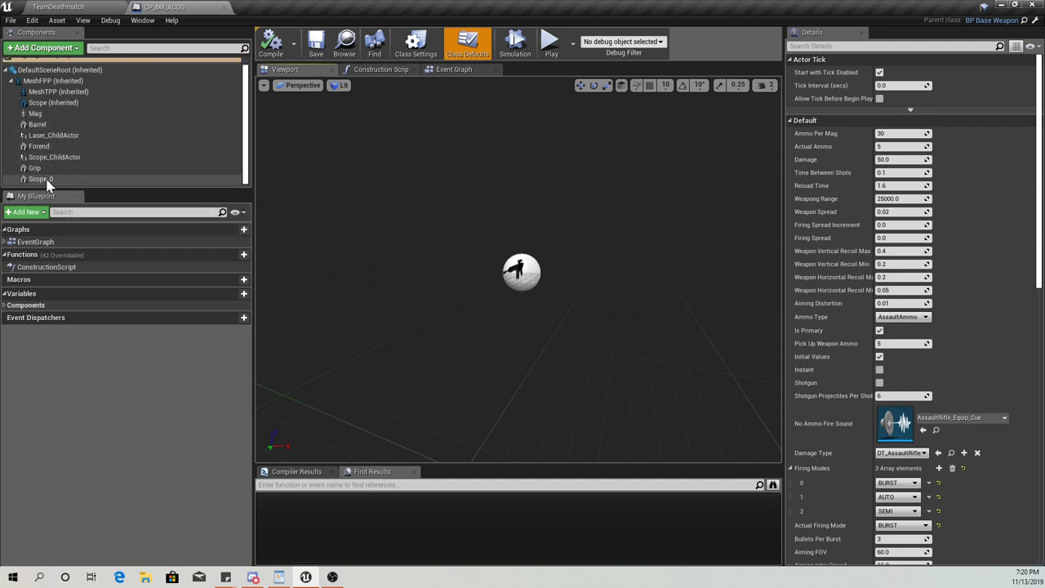
scroll(48, 163, "up", 1)
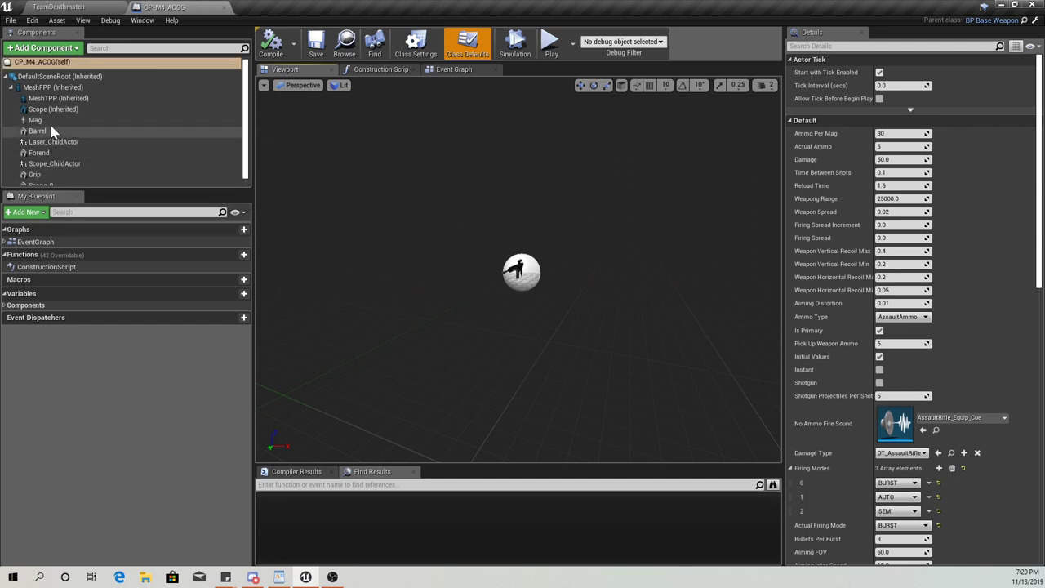
left_click(56, 99)
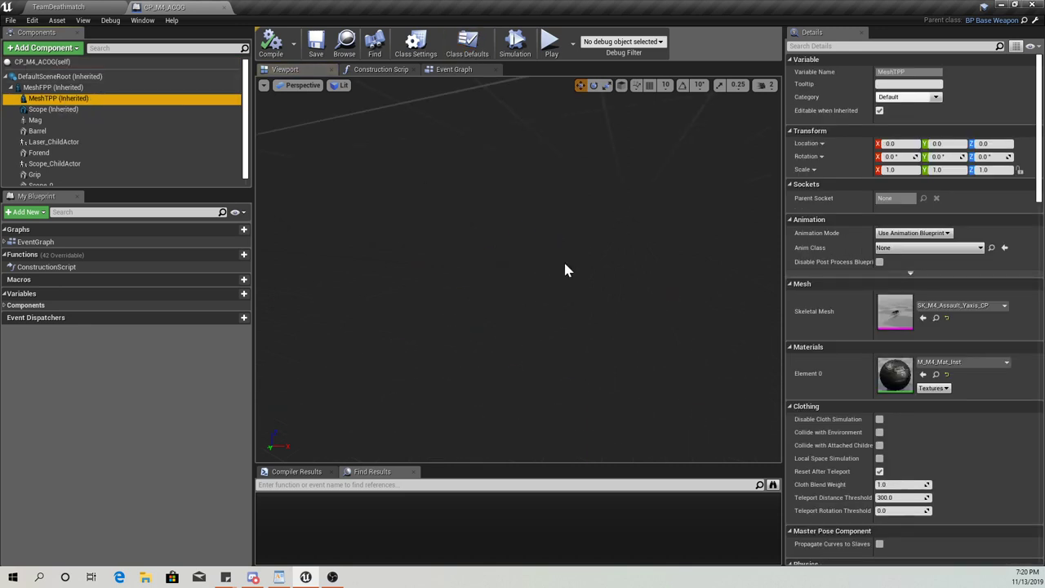
mouse_move(565, 265)
right_mouse_down()
mouse_move(487, 264)
mouse_move(560, 270)
right_mouse_up()
key("w")
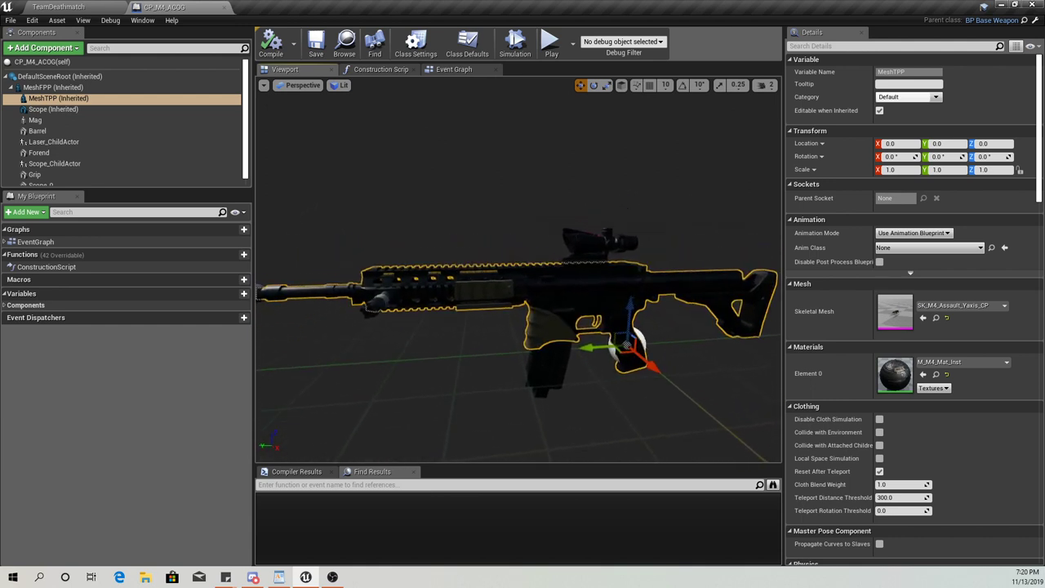
Compare the inherited MeshFPP and MeshTPP components of CP_M4_ACOG, including the DefaultSceneRoot above them
left_click(53, 87)
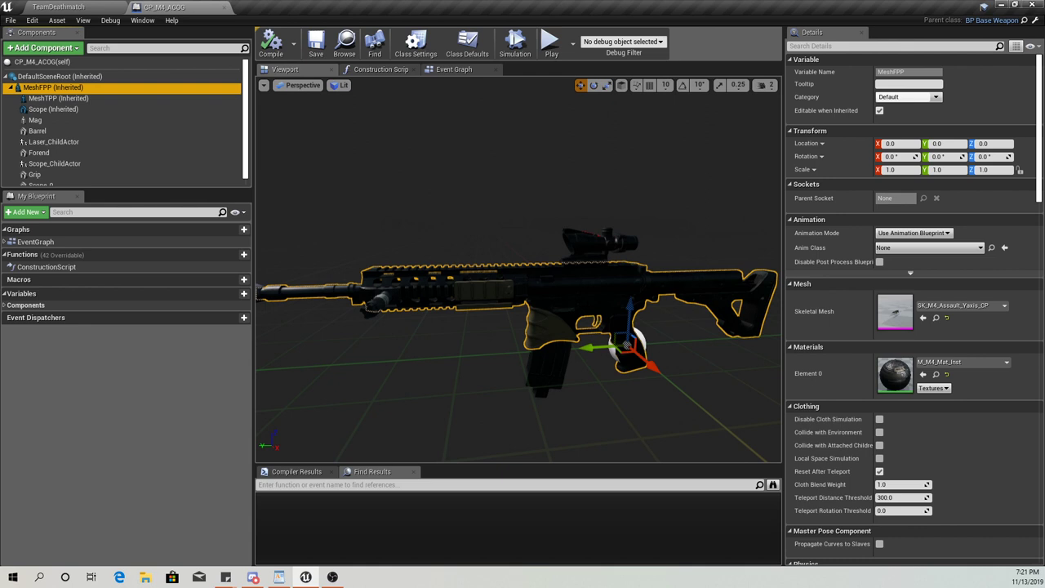
left_click(49, 99)
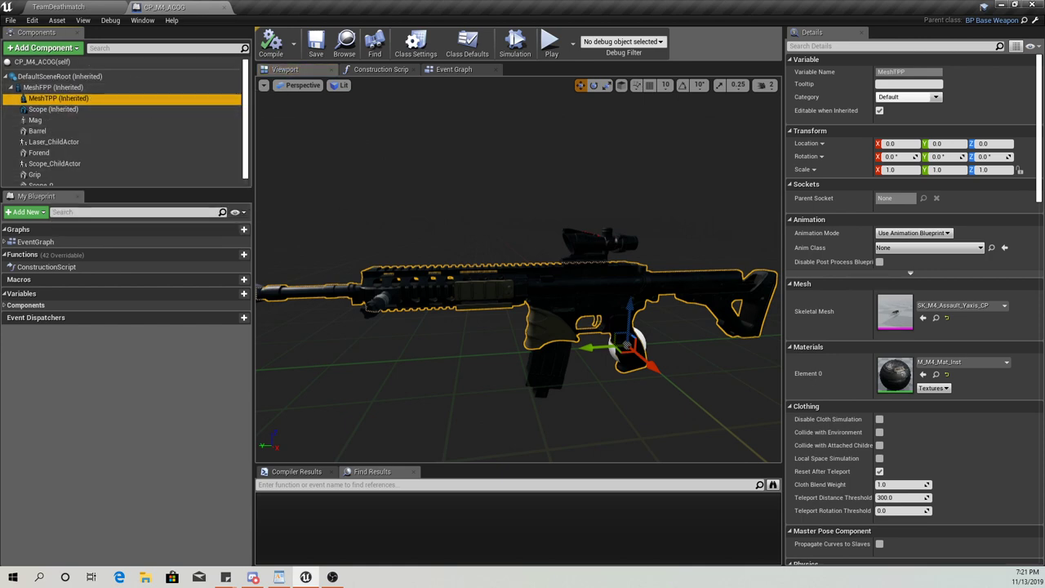
left_click(49, 87)
left_click(50, 98)
left_click(51, 78)
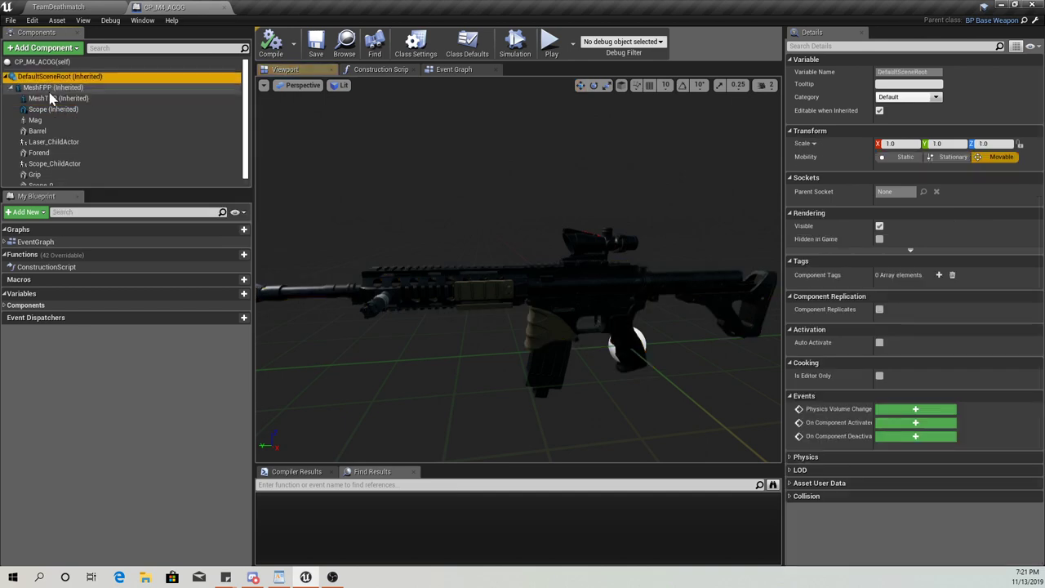
left_click(50, 88)
left_click(51, 98)
left_click(51, 89)
left_click(51, 99)
left_click(52, 89)
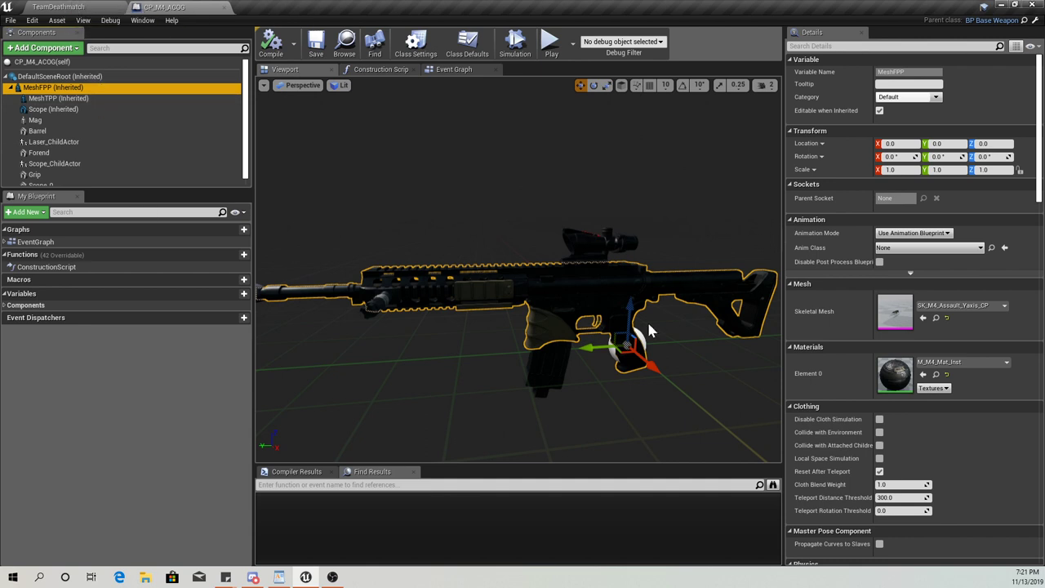
Inspect the Mag, Laser_ChildActor, Scope_ChildActor, Barrel and Grip attachment components of CP_M4_ACOG, and close the blueprint
scroll(90, 114, "down", 1)
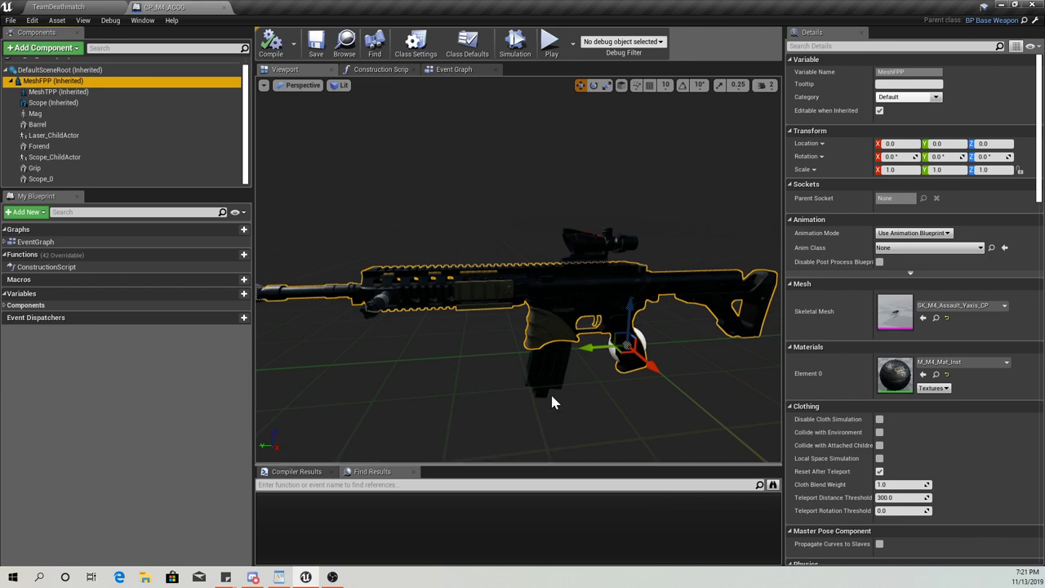
left_click(78, 114)
left_click(79, 135)
left_click(80, 158)
left_click(79, 125)
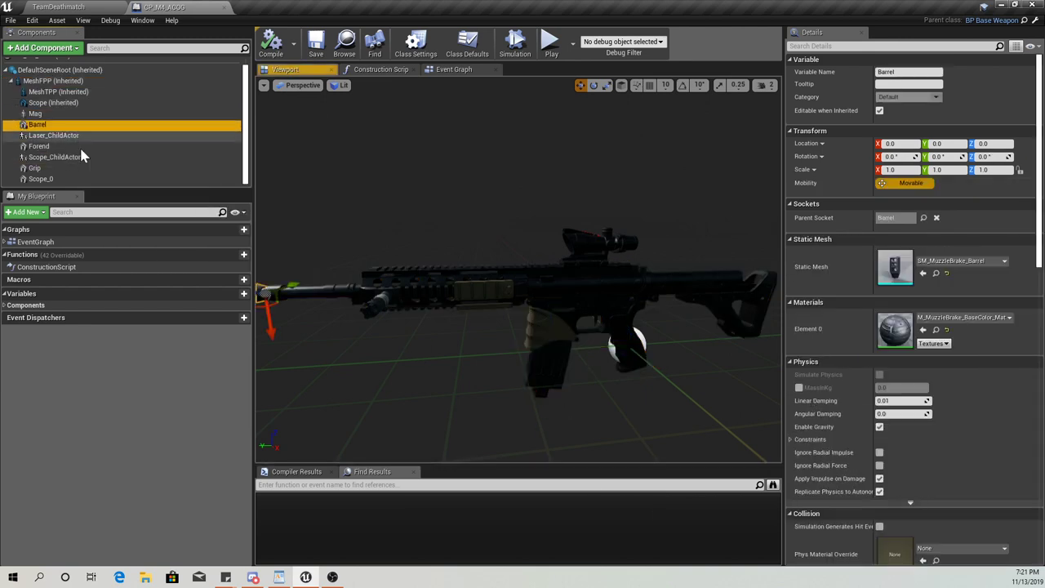
left_click(57, 114)
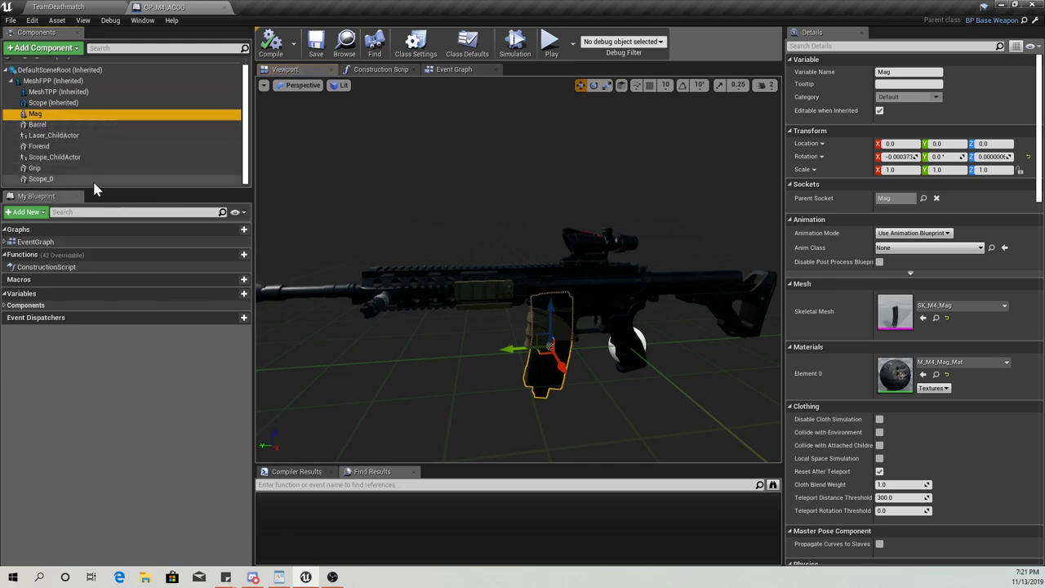
left_click(41, 169)
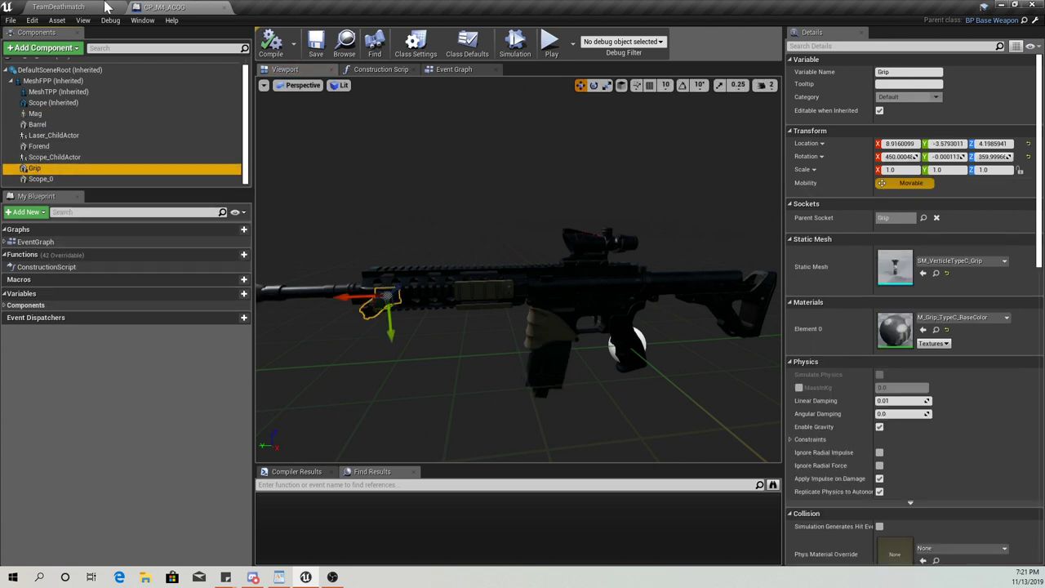
left_click(225, 7)
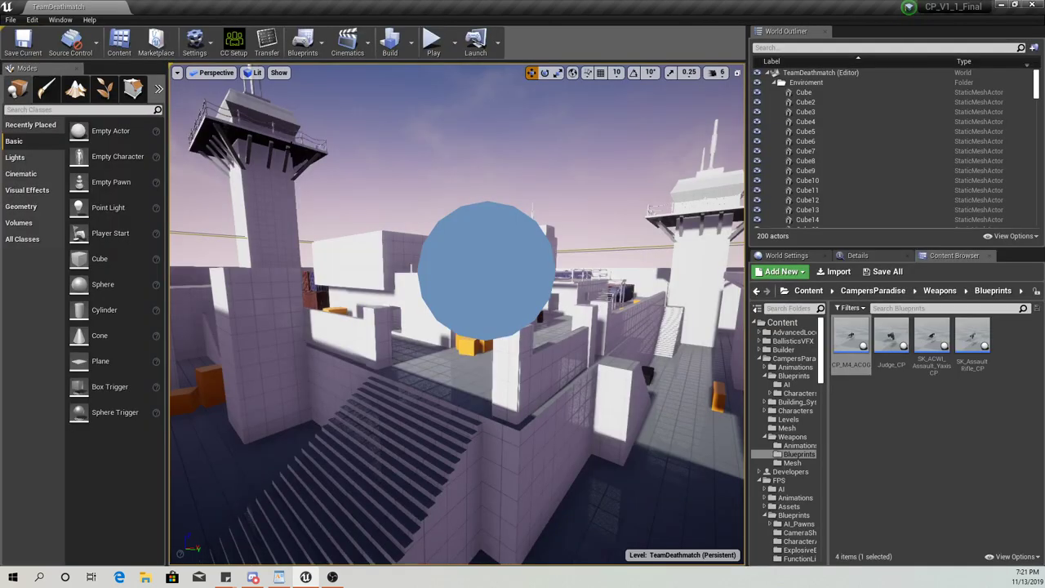
Open the Weapons/Mesh/Assault folder and look through its assault rifle meshes
scroll(820, 491, "down", 10)
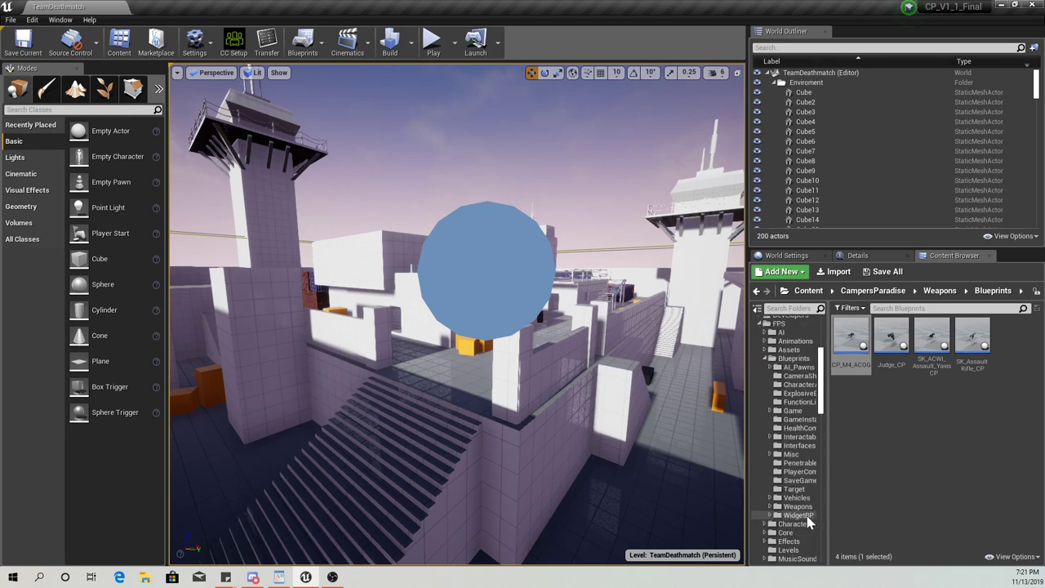
scroll(786, 542, "down", 4)
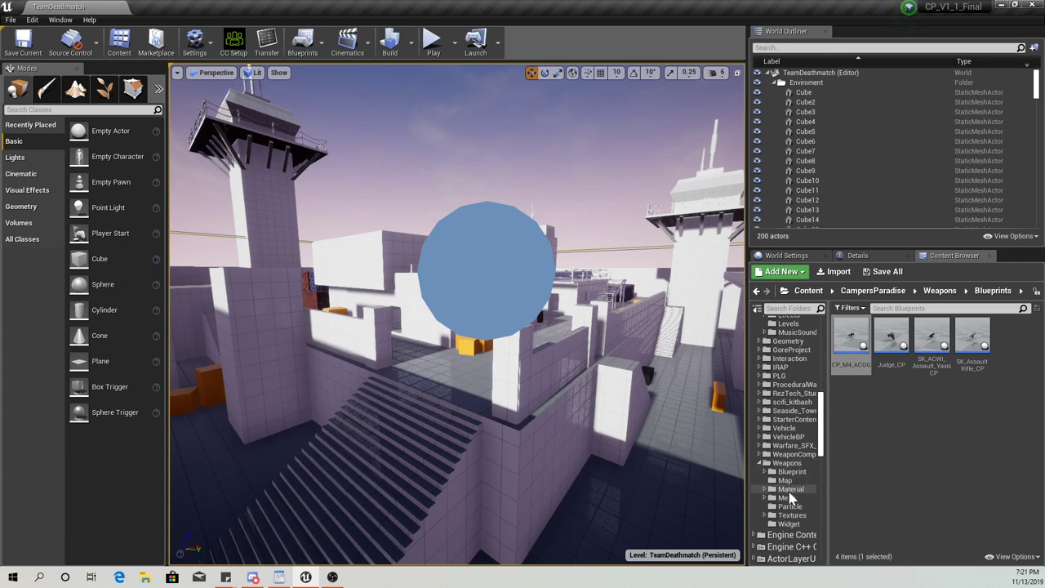
left_click(787, 497)
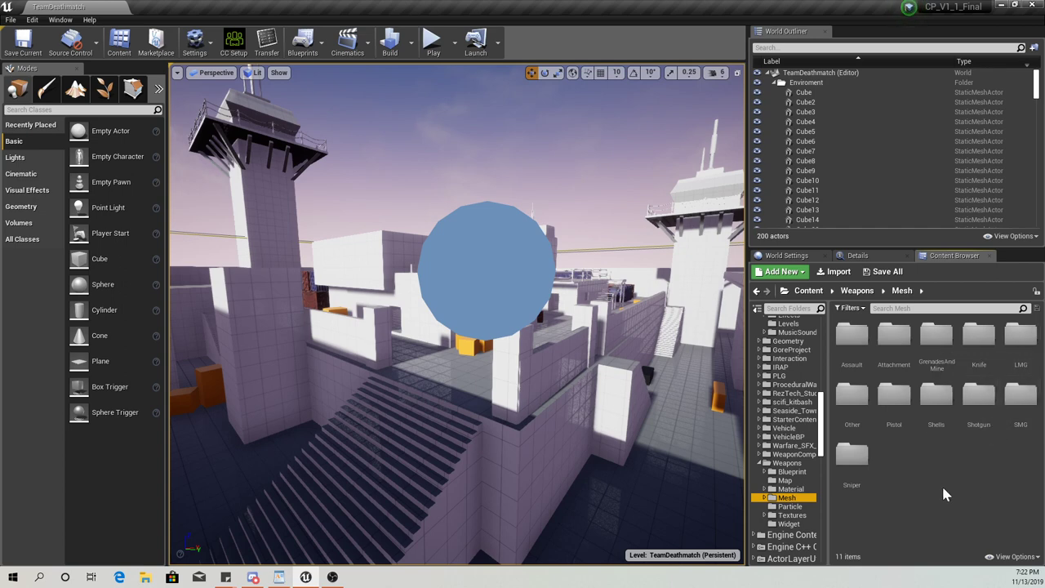
double_click(853, 335)
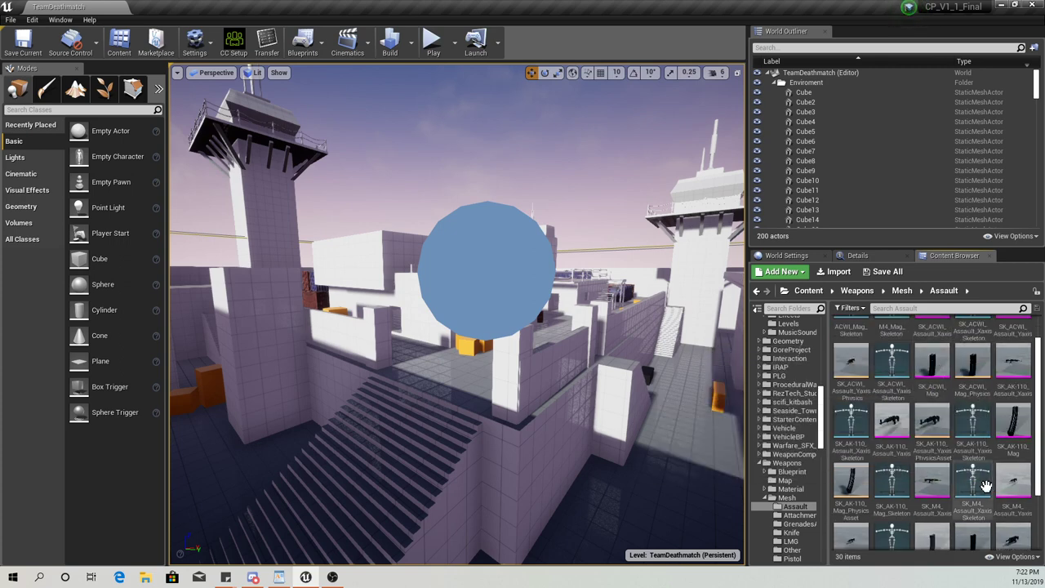
scroll(957, 488, "down", 2)
scroll(964, 465, "down", 2)
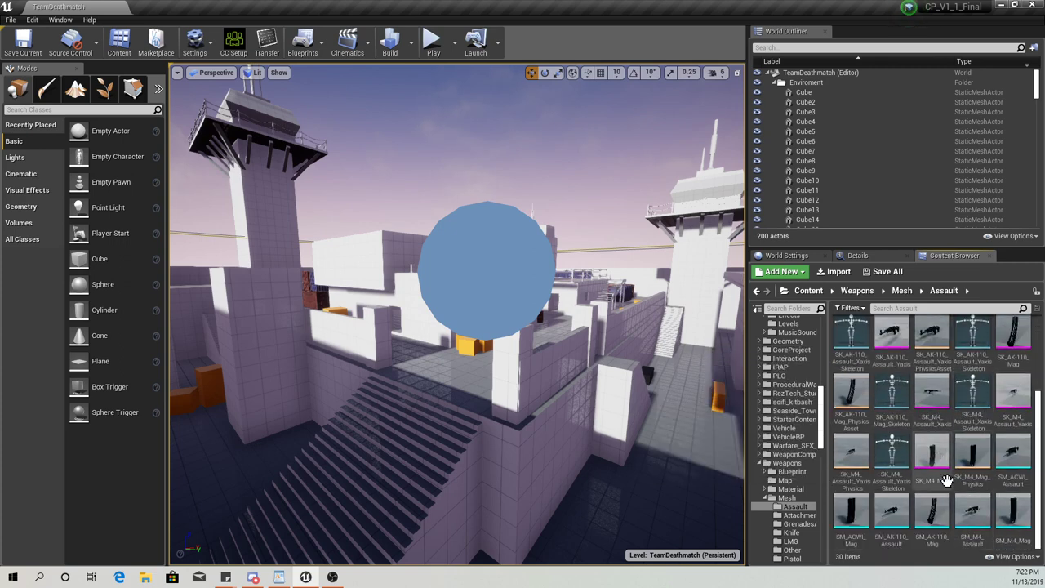
scroll(945, 482, "up", 4)
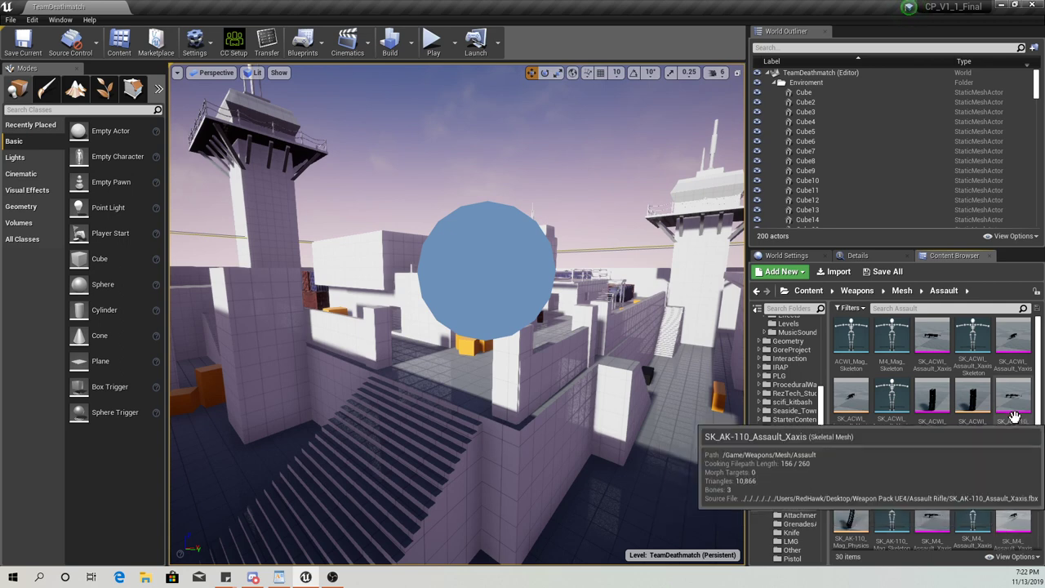
Duplicate the SK_AK-110_Assault_Xaxis skeletal mesh and name the copy SK_AK-110_Assault_Xaxis_CP
left_click(1012, 417)
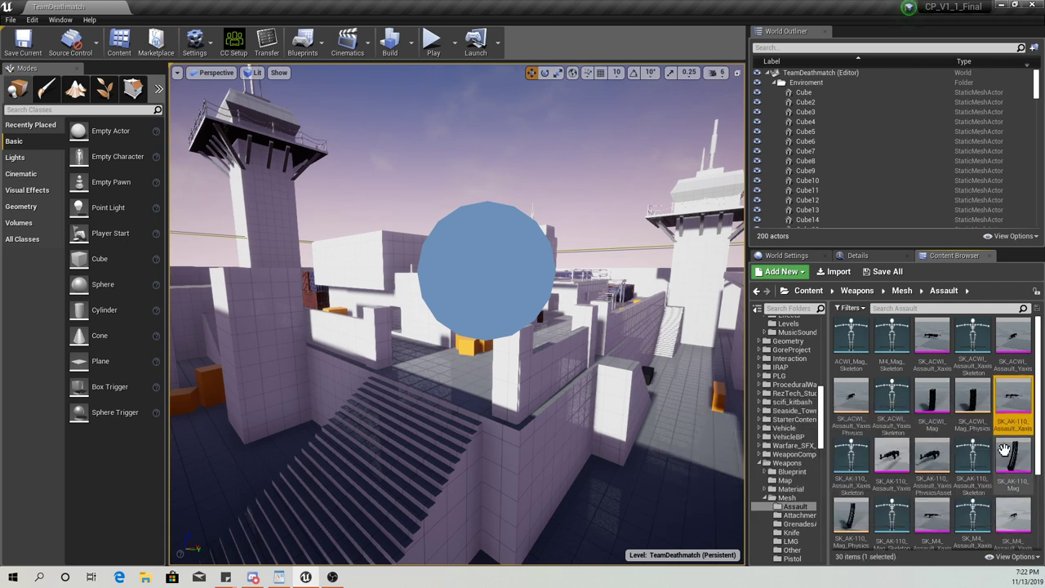
right_click(1004, 395)
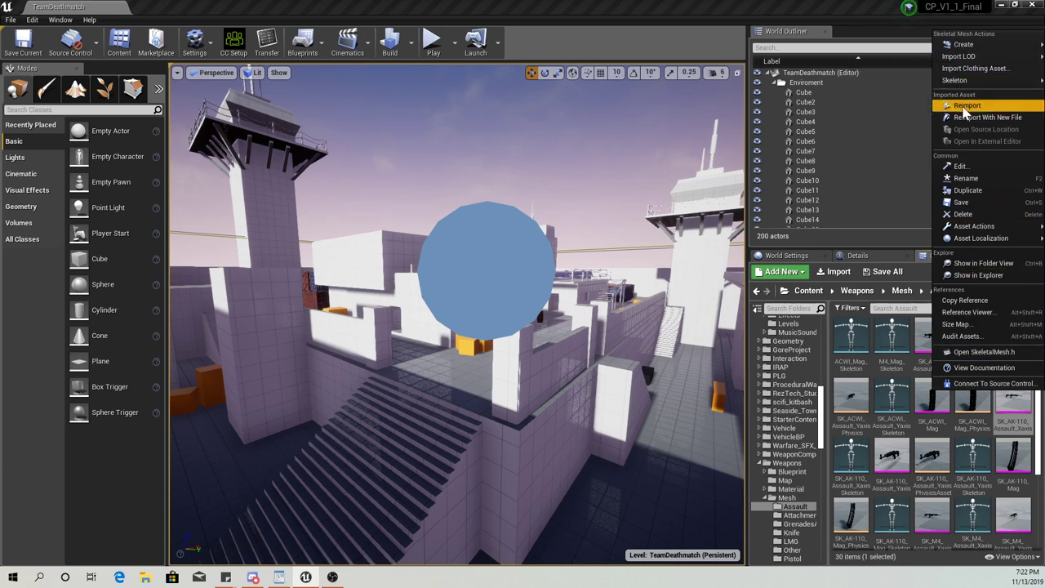
left_click(973, 195)
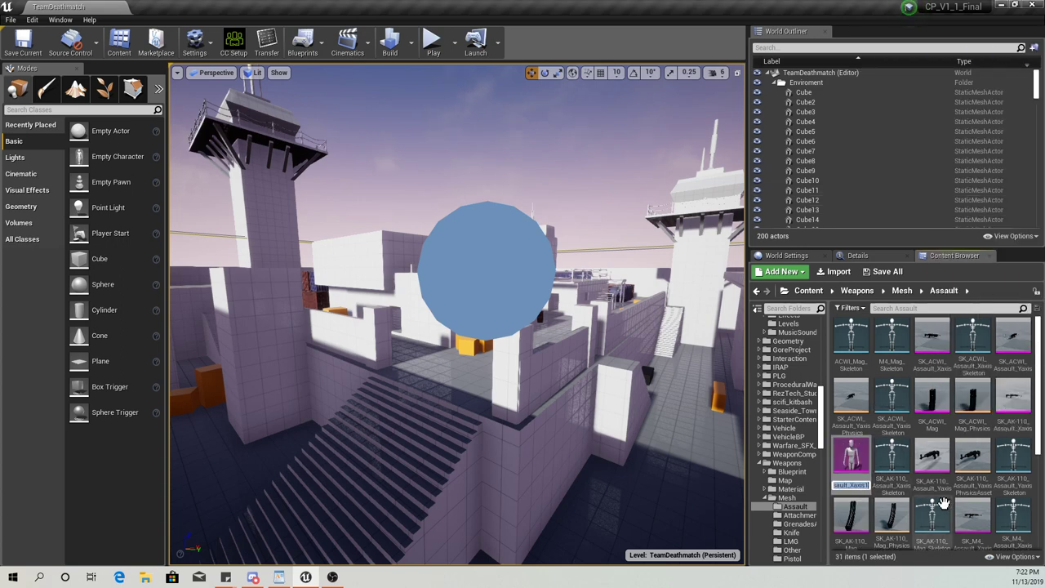
key("BackSpace")
type("_CP")
key("Return")
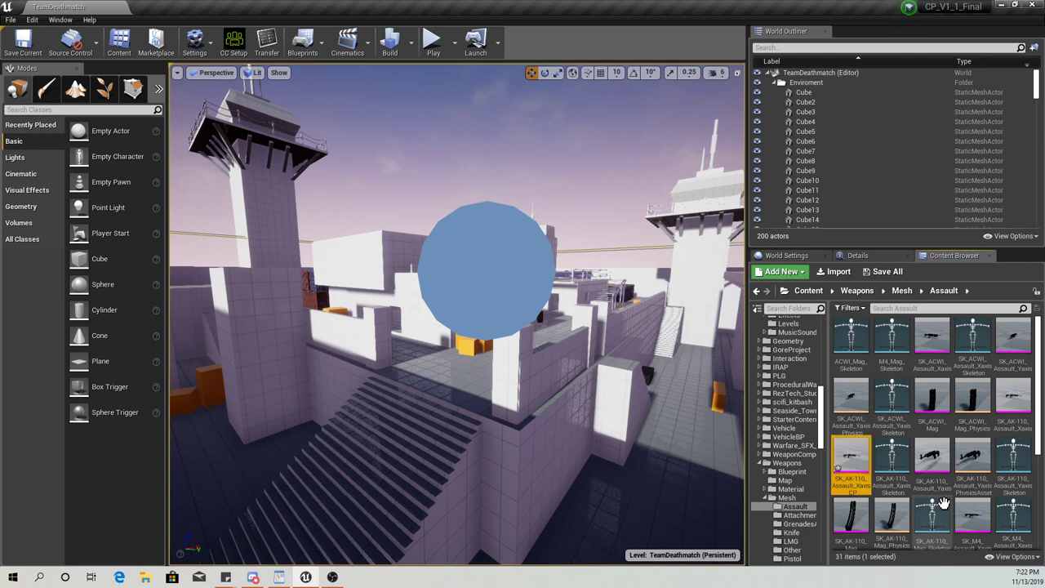
Move SK_AK-110_Assault_Xaxis_CP into the CampersParadise/Weapons/Mesh folder and open that folder
scroll(784, 451, "up", 10)
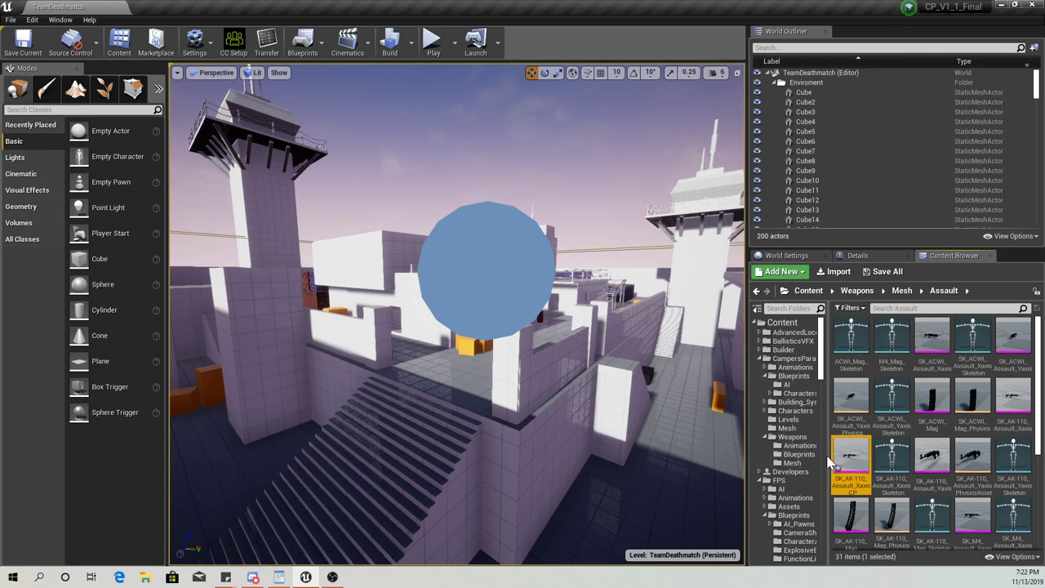
left_click_drag(841, 456, 797, 464)
left_click(819, 481)
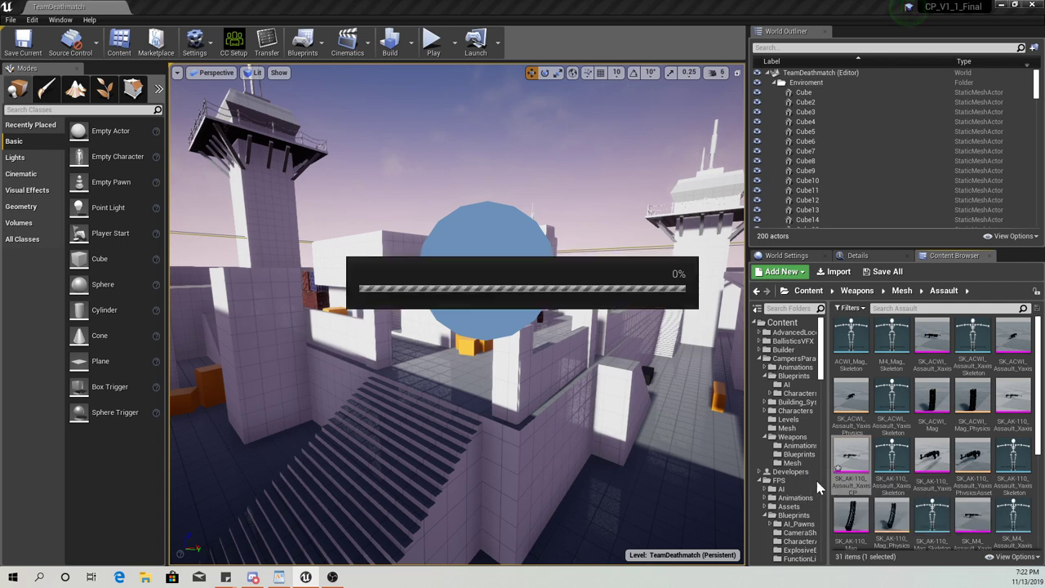
left_click(792, 463)
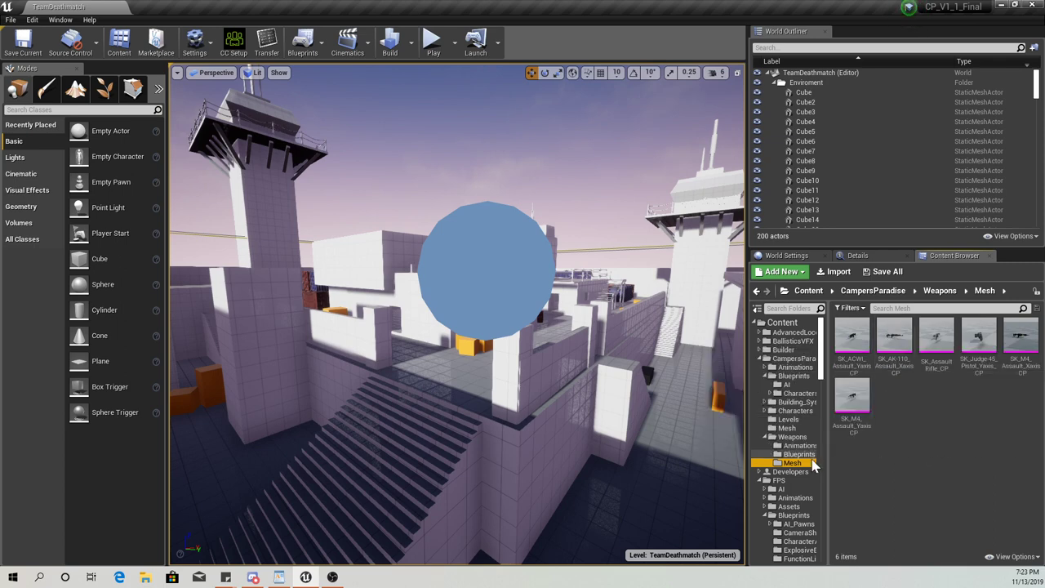
Duplicate the SK_AK-110_Assault_Yaxis skeletal mesh in Weapons/Mesh/Assault and name the copy SK_AK-110_Assault_Yaxis_CP
scroll(782, 526, "down", 6)
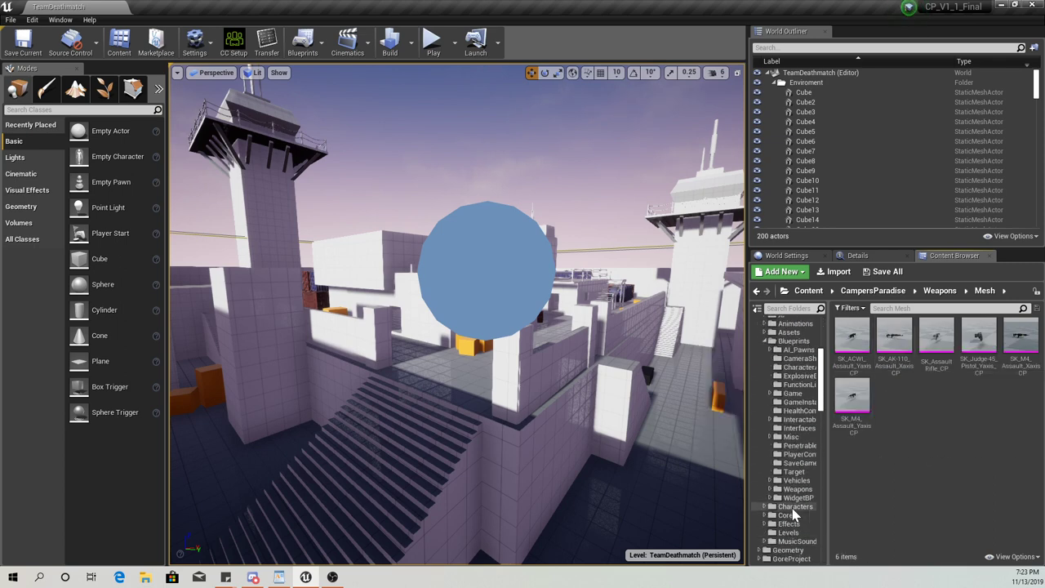
scroll(796, 539, "down", 3)
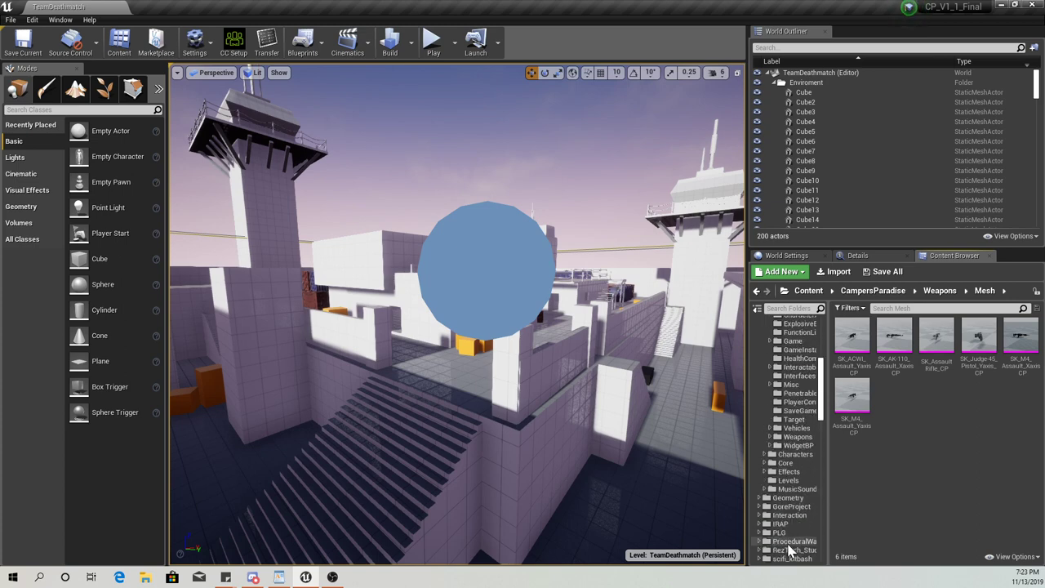
scroll(796, 483, "down", 7)
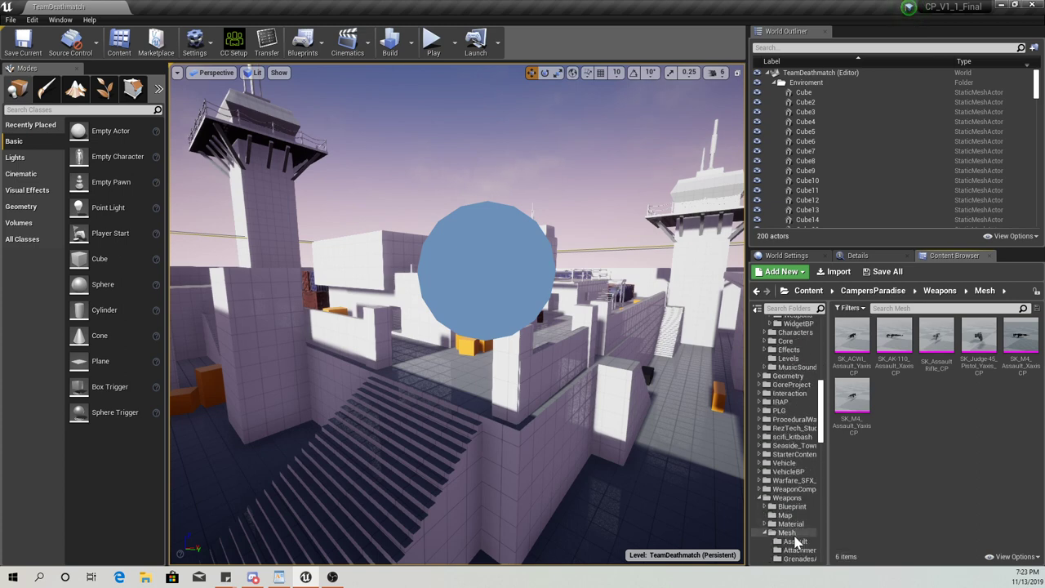
left_click(797, 551)
left_click(795, 541)
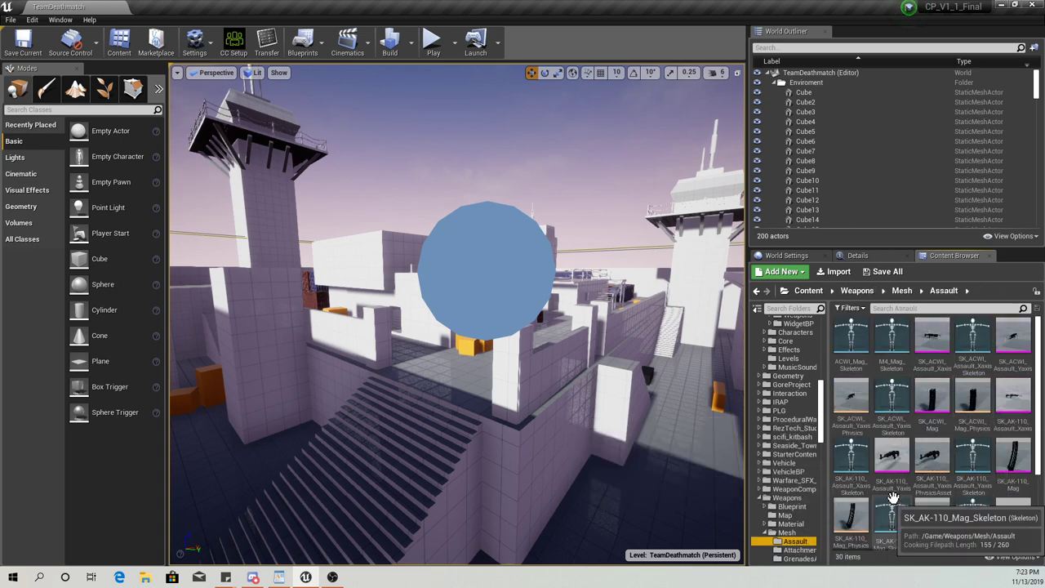
left_click(891, 458)
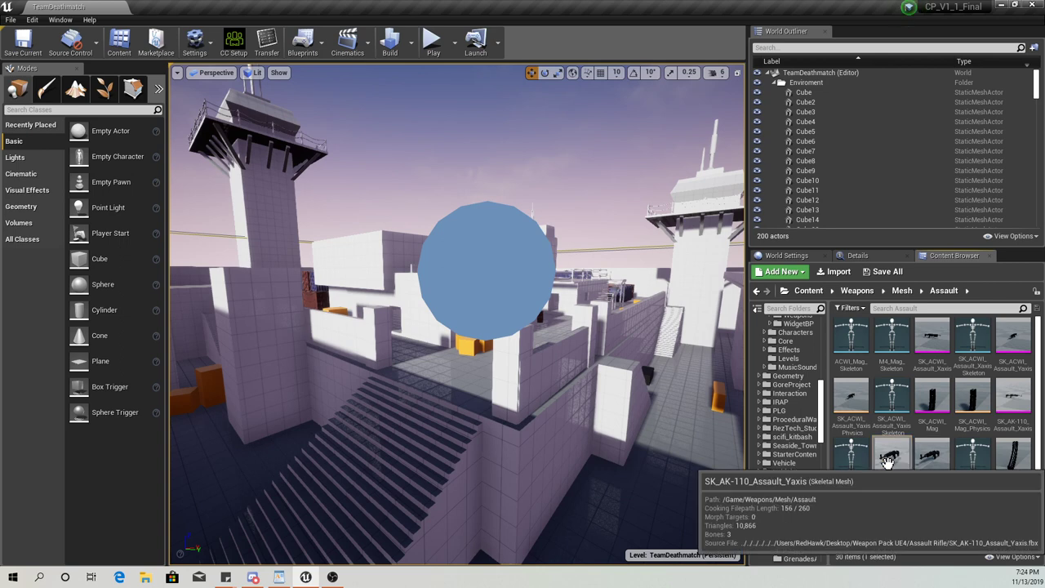
right_click(891, 461)
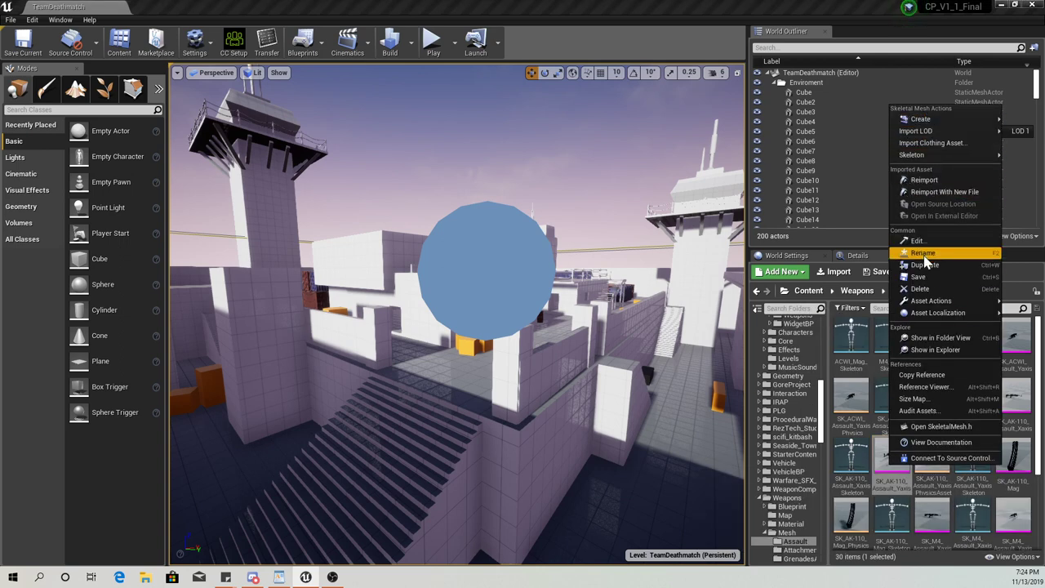
left_click(925, 266)
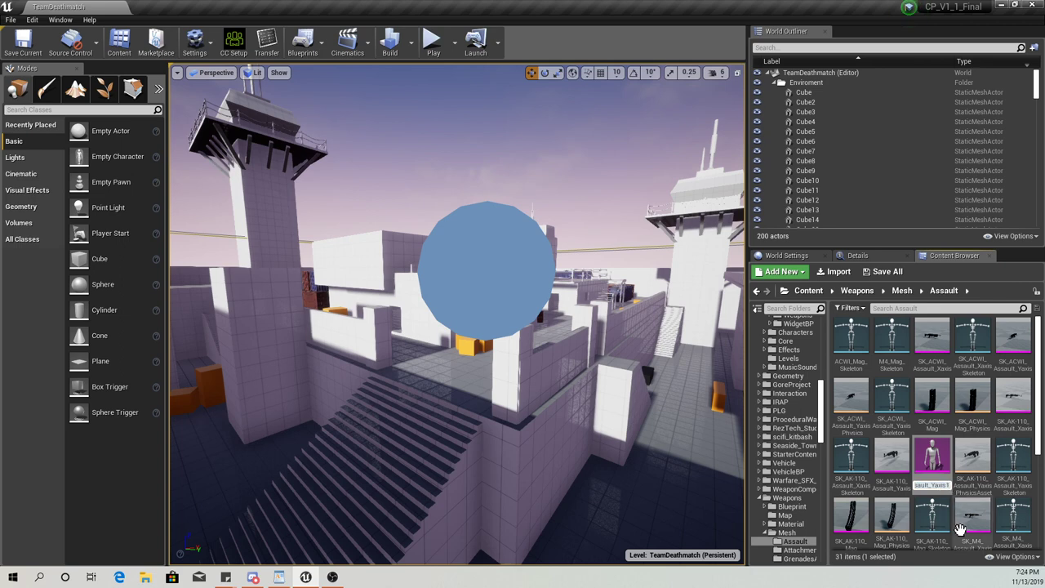
key("BackSpace")
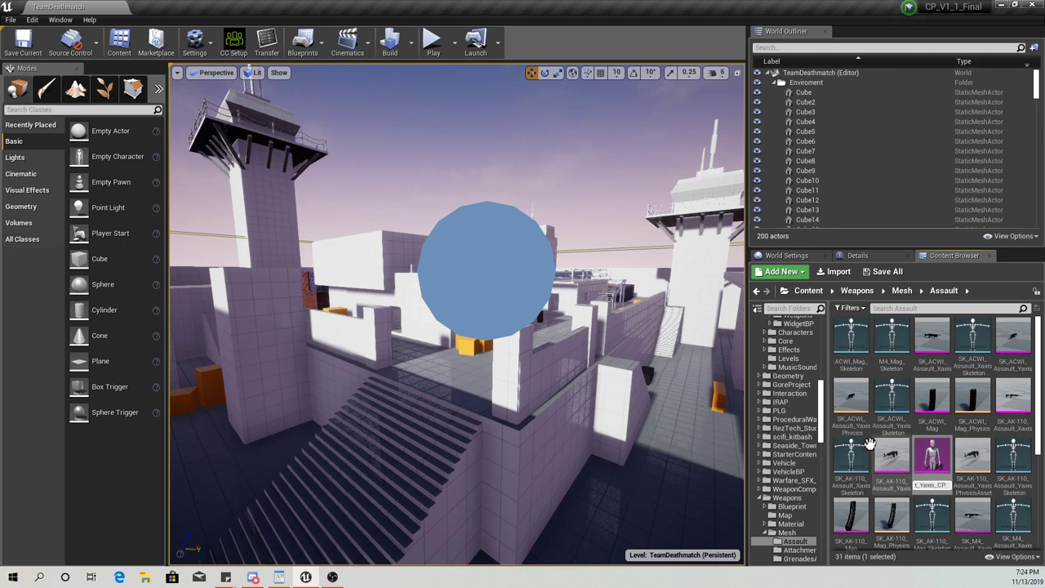
left_click(938, 469)
Move SK_AK-110_Assault_Yaxis_CP into the CampersParadise/Weapons/Mesh folder and open that folder
left_click_drag(821, 421, 820, 344)
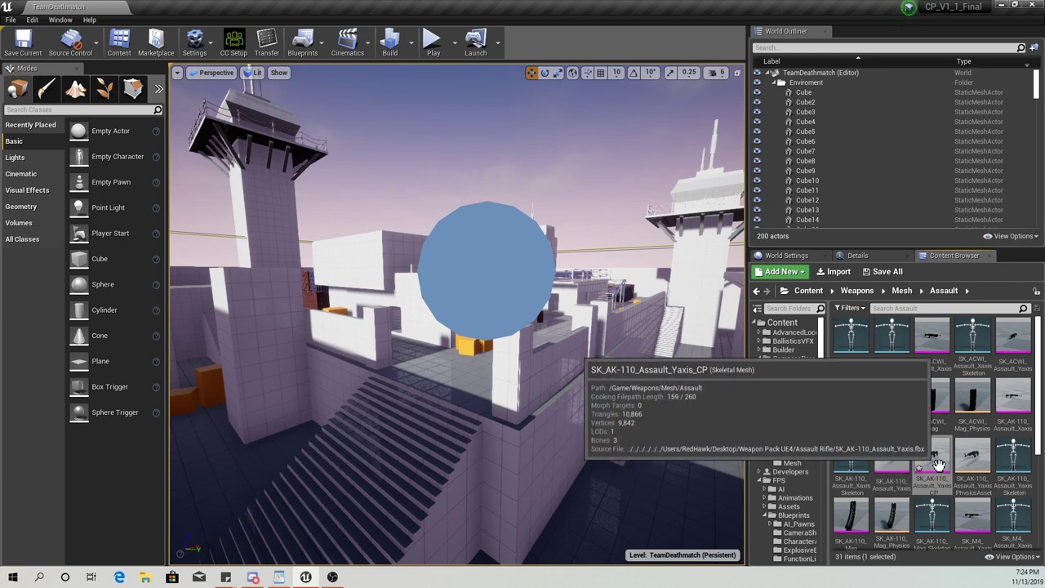
left_click_drag(931, 461, 791, 464)
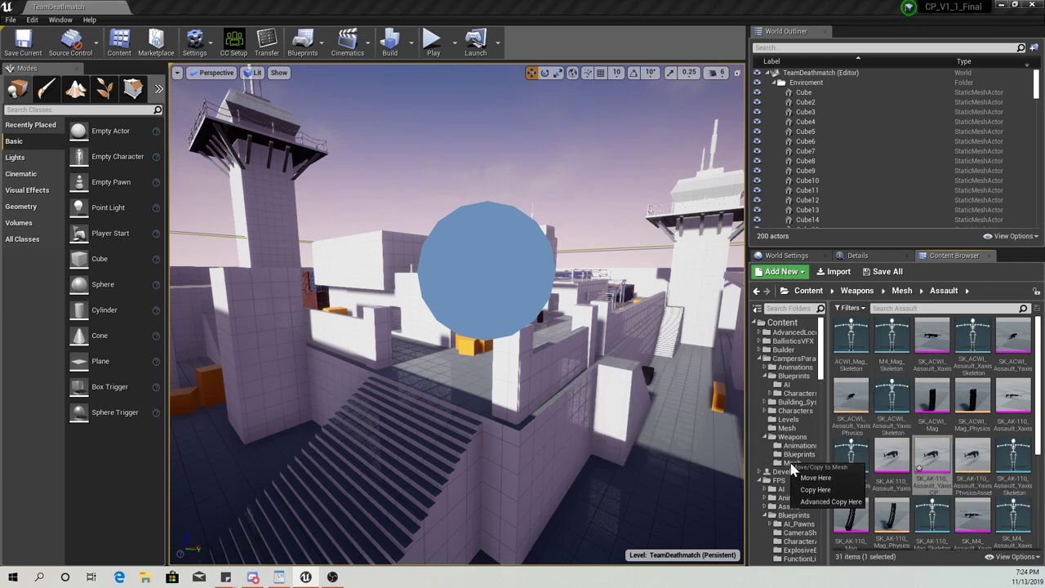
left_click(815, 478)
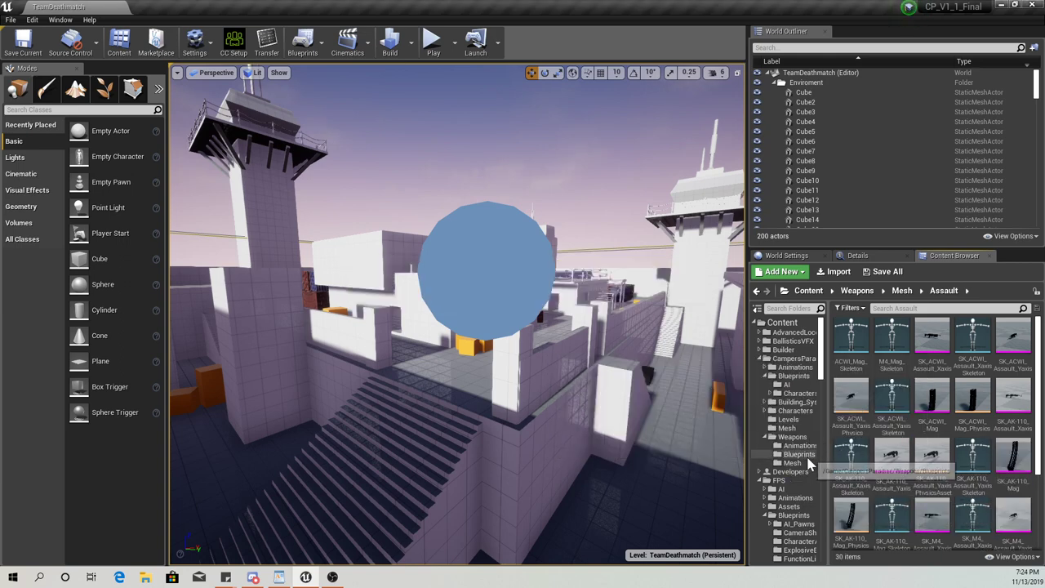
left_click(792, 464)
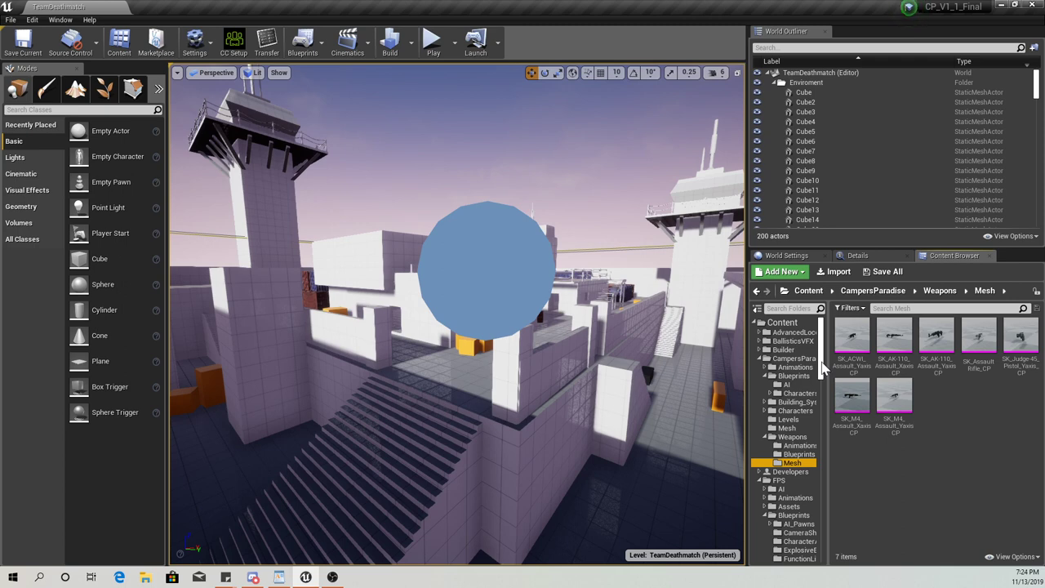
Open SK_M4_Assault_Xaxis_CP, check the bones and sockets of the mesh and its skeleton, and close both editors
mouse_move(823, 367)
left_mouse_down()
mouse_move(823, 379)
mouse_move(822, 359)
left_mouse_up()
double_click(847, 395)
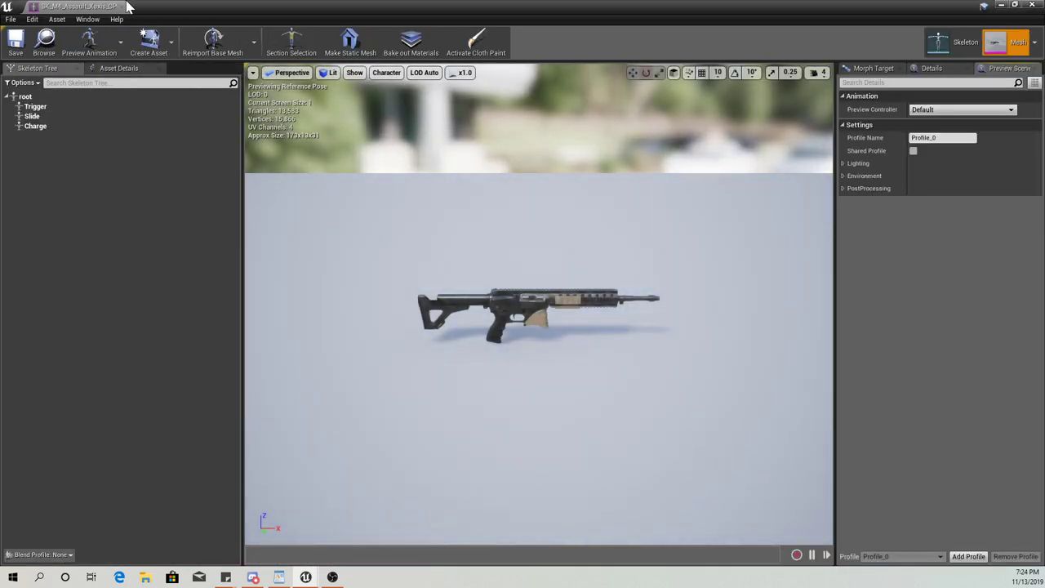
left_click(966, 45)
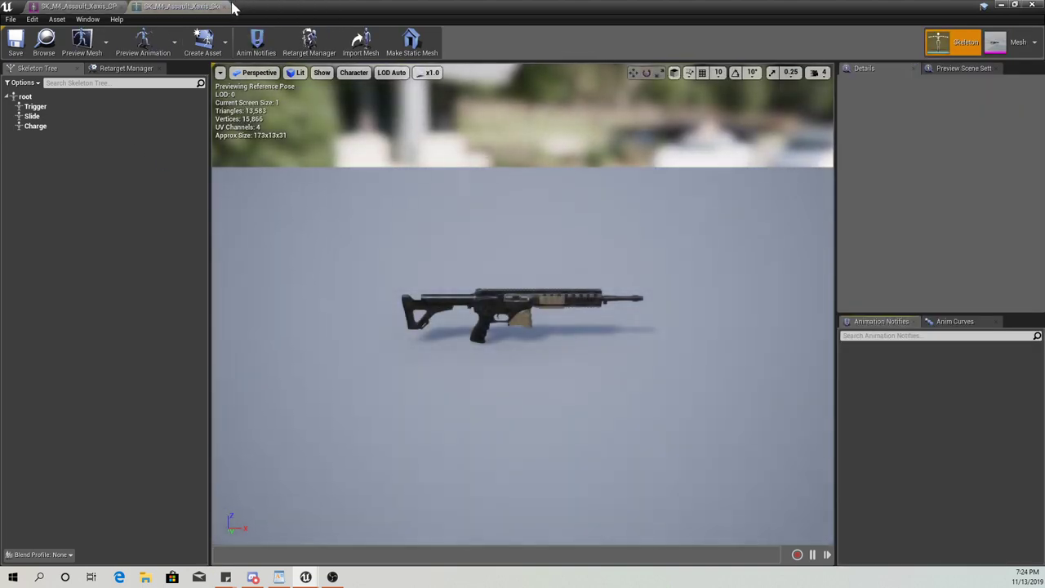
left_click(229, 7)
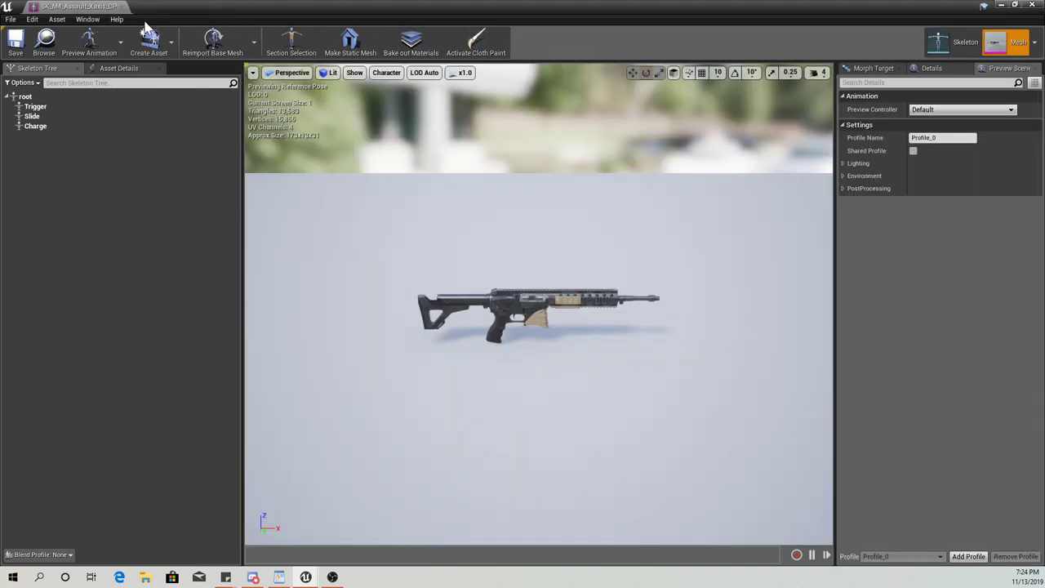
left_click(115, 6)
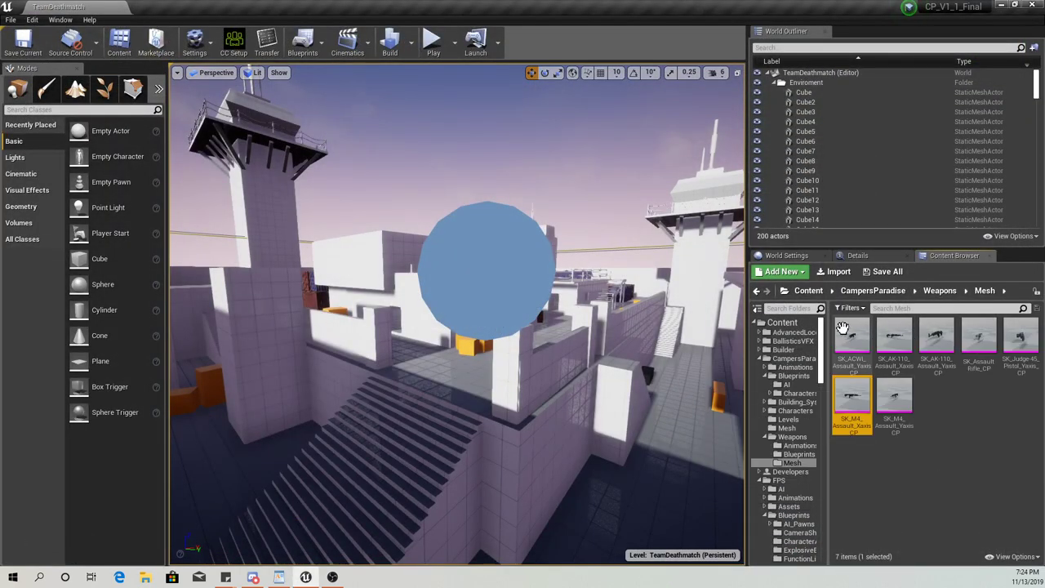
Open SK_ACWI_Assault_Yaxis_CP, select its MuzzleFlashSocket to view its placement, and close the mesh
double_click(842, 328)
left_click(63, 292)
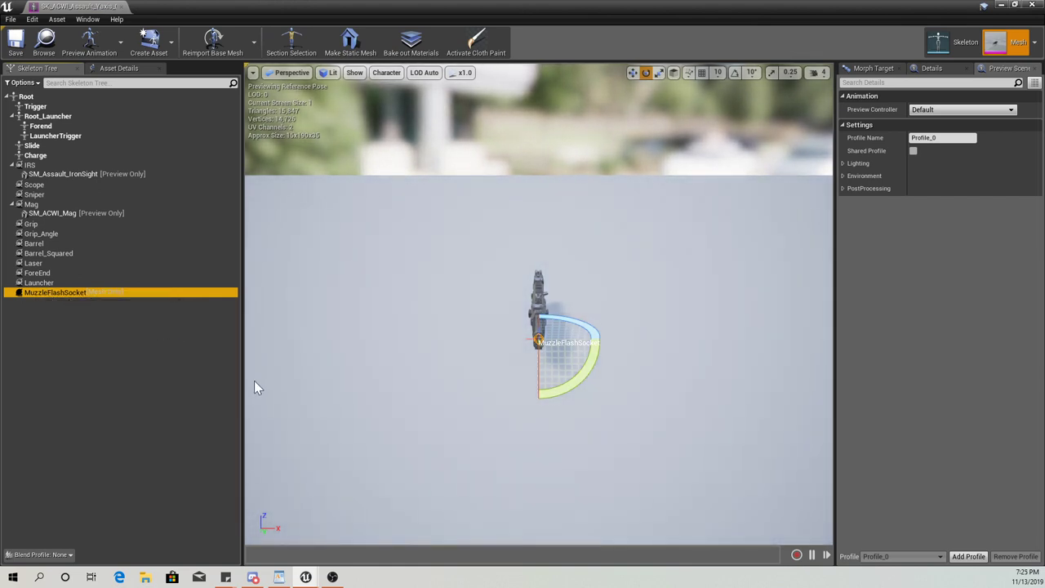
left_click(121, 7)
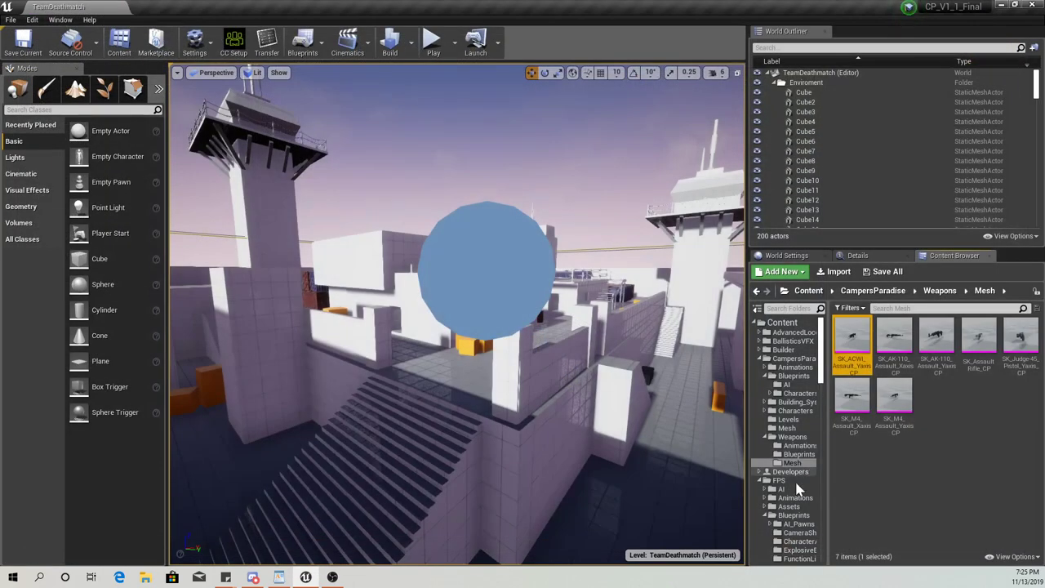
Search the FPS folder for "bp base" and open the BP_BaseWeapon blueprint
scroll(796, 490, "down", 10)
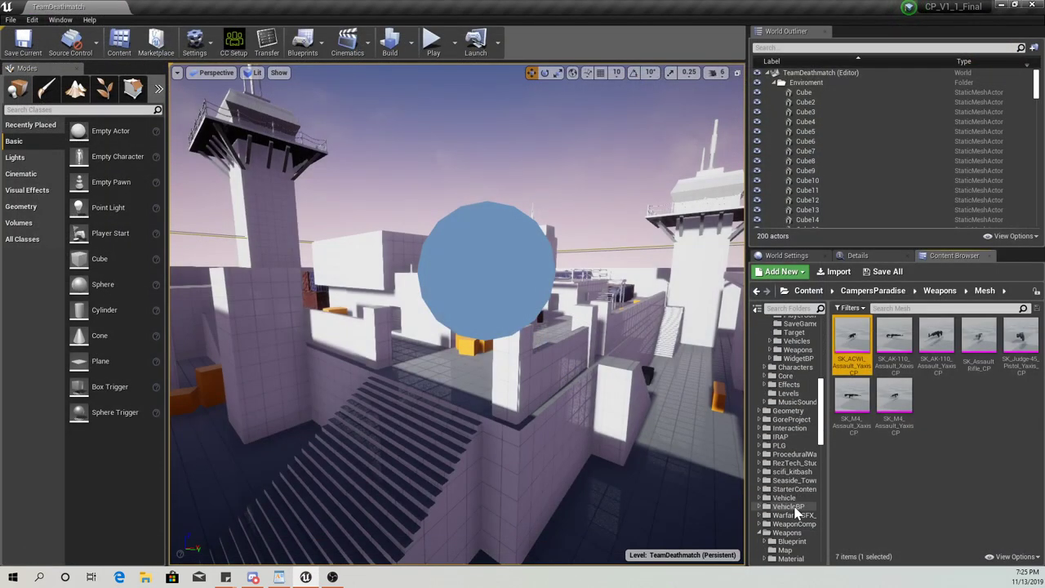
scroll(788, 542, "up", 10)
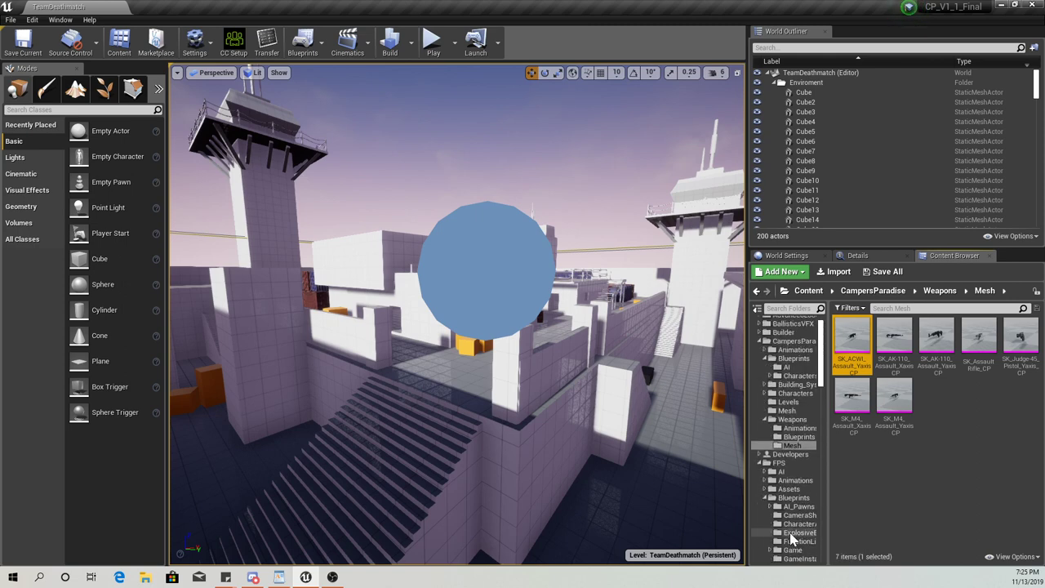
left_click(794, 463)
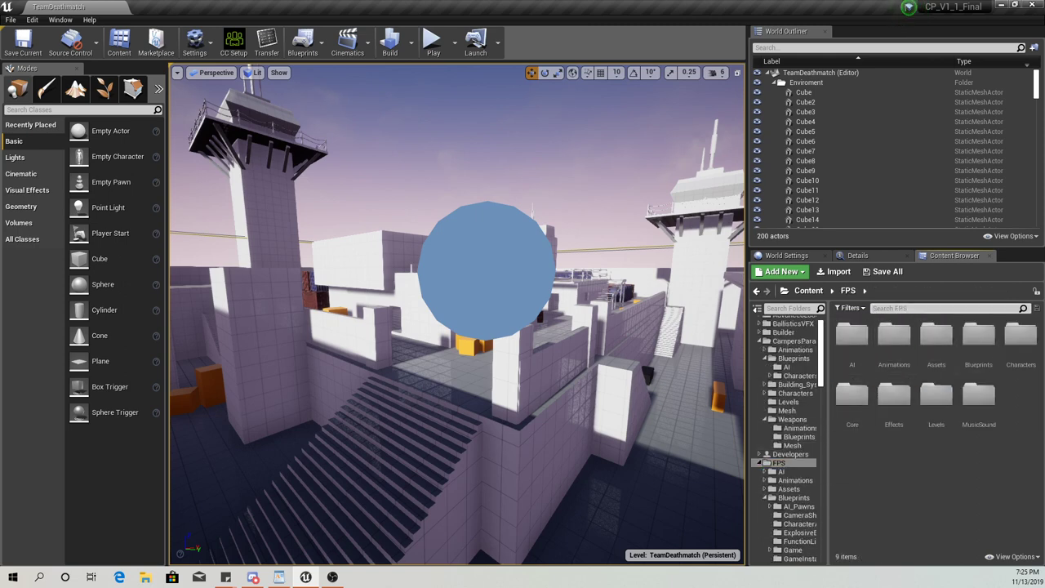
type("bp base")
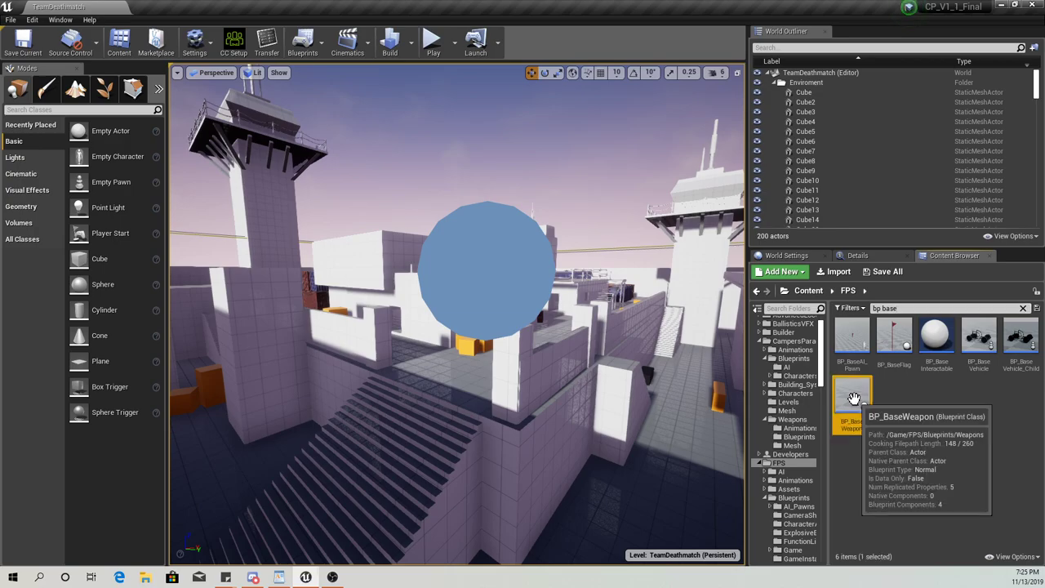
double_click(859, 390)
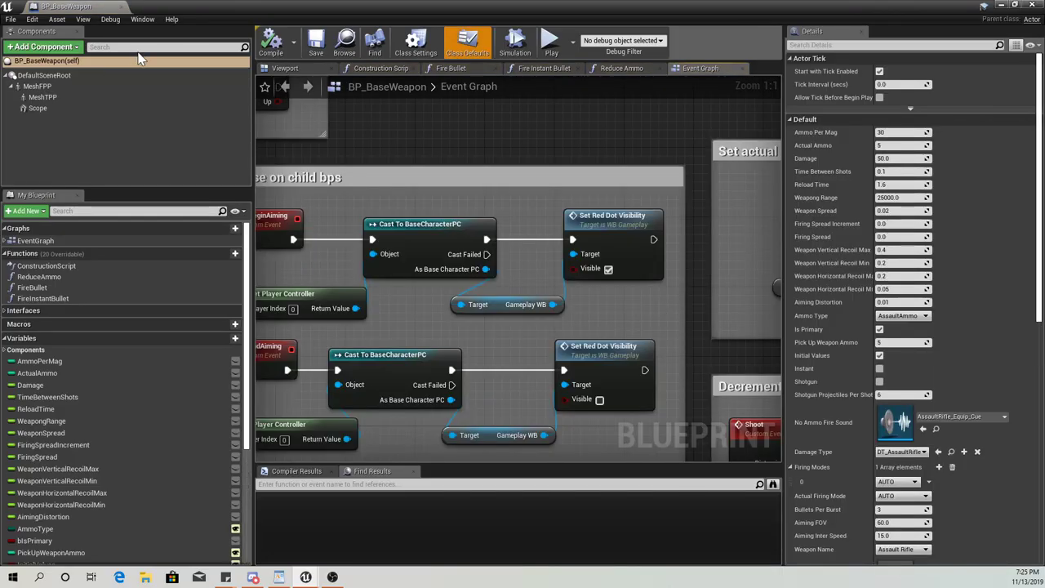
Inspect the MeshFPP and MeshTPP components of BP_BaseWeapon in its viewport and locate the Rifle skeletal mesh asset assigned to MeshFPP
left_click(277, 69)
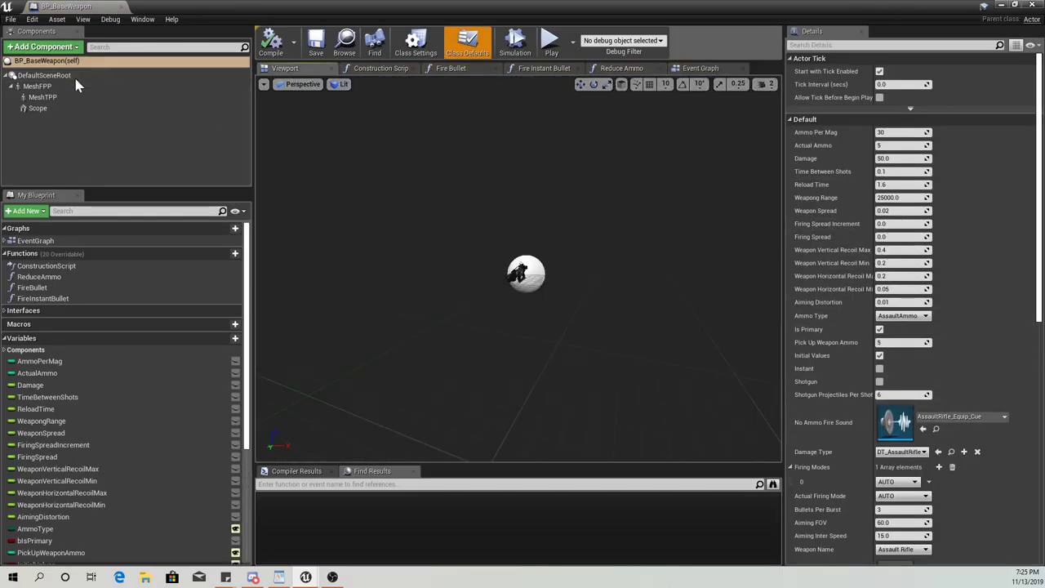
left_click(38, 86)
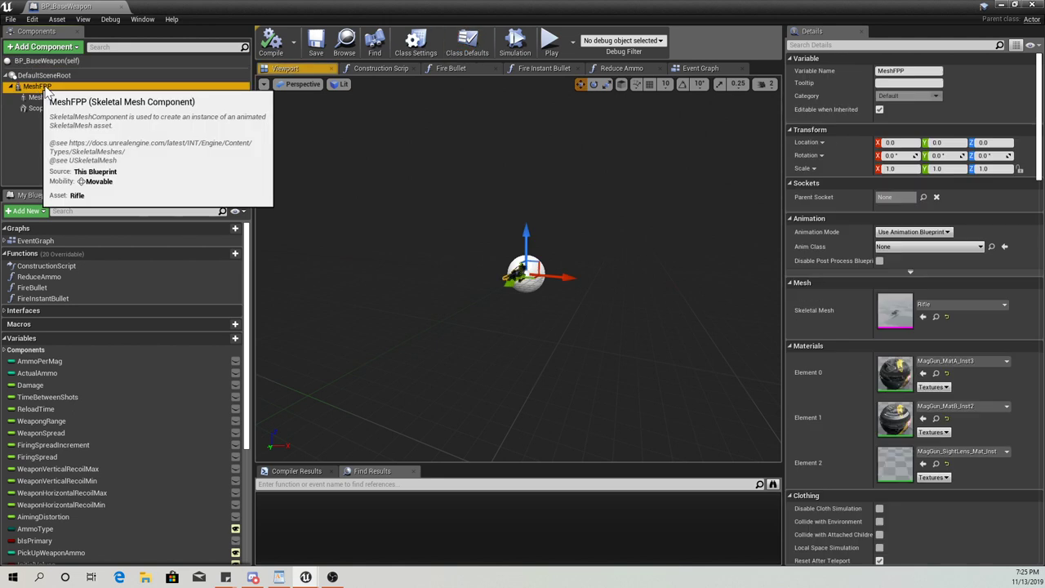
left_click(936, 317)
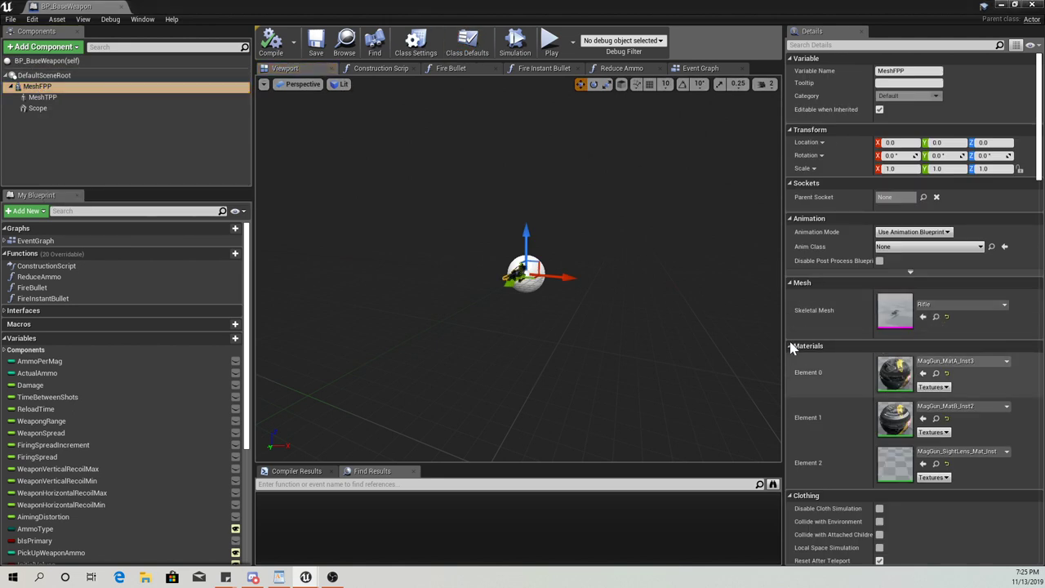
left_click(43, 97)
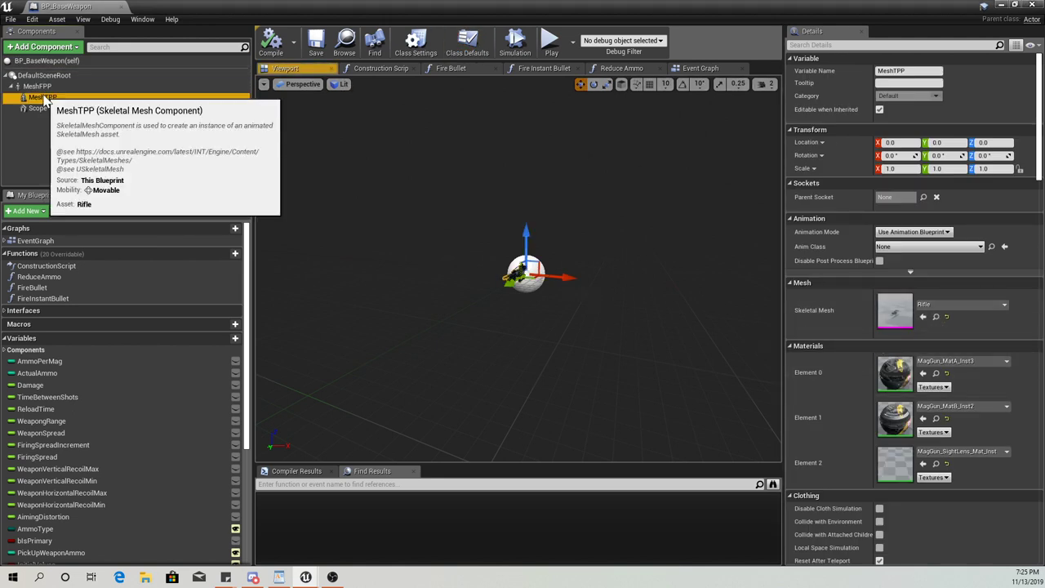
left_click(36, 86)
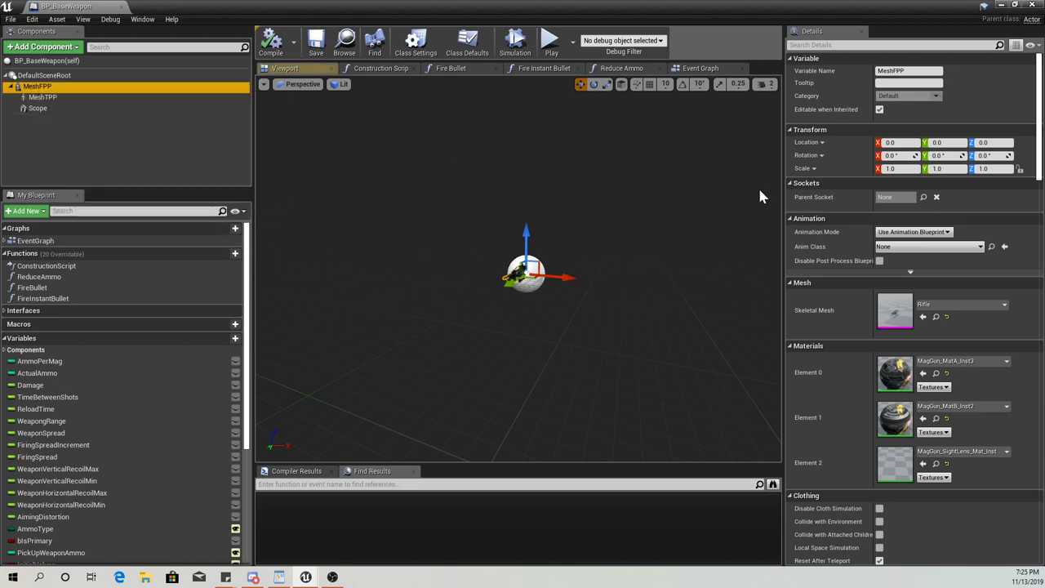
left_click(937, 316)
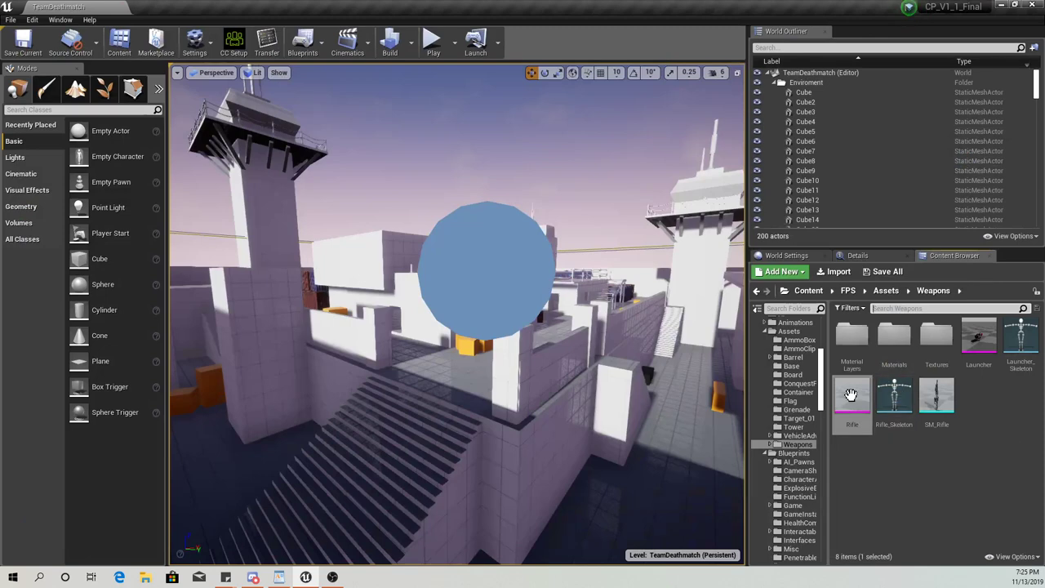
Open the Rifle mesh and its skeleton, examine the MuzzleFlashSocket parameters, and close both editors
double_click(850, 395)
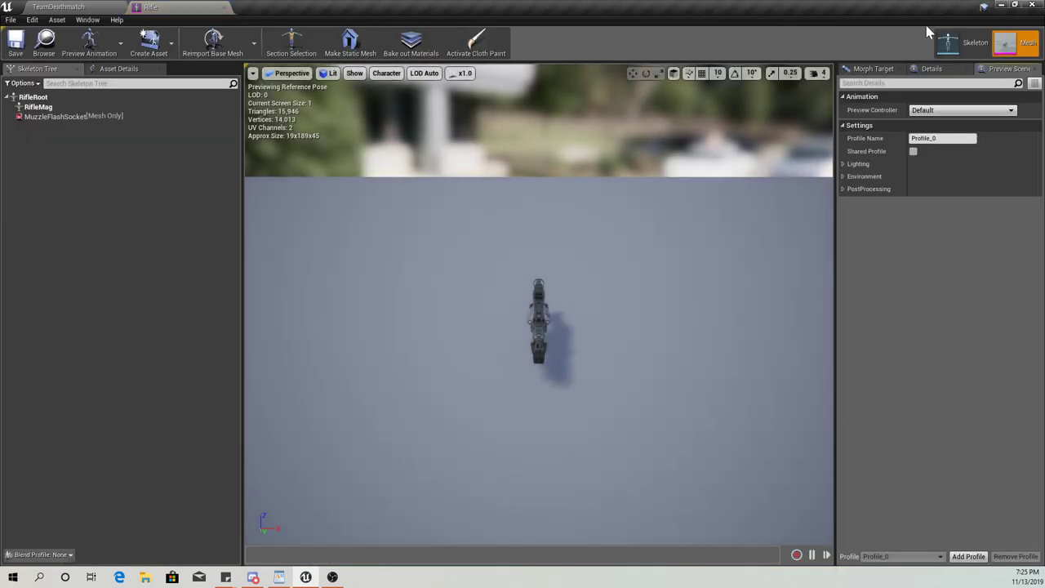
left_click(949, 42)
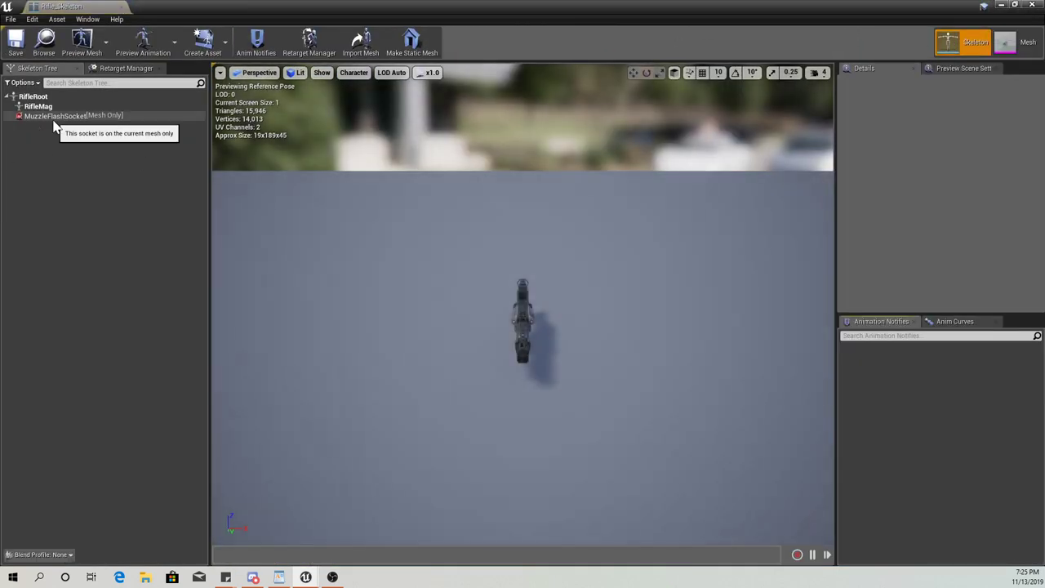
left_click(56, 117)
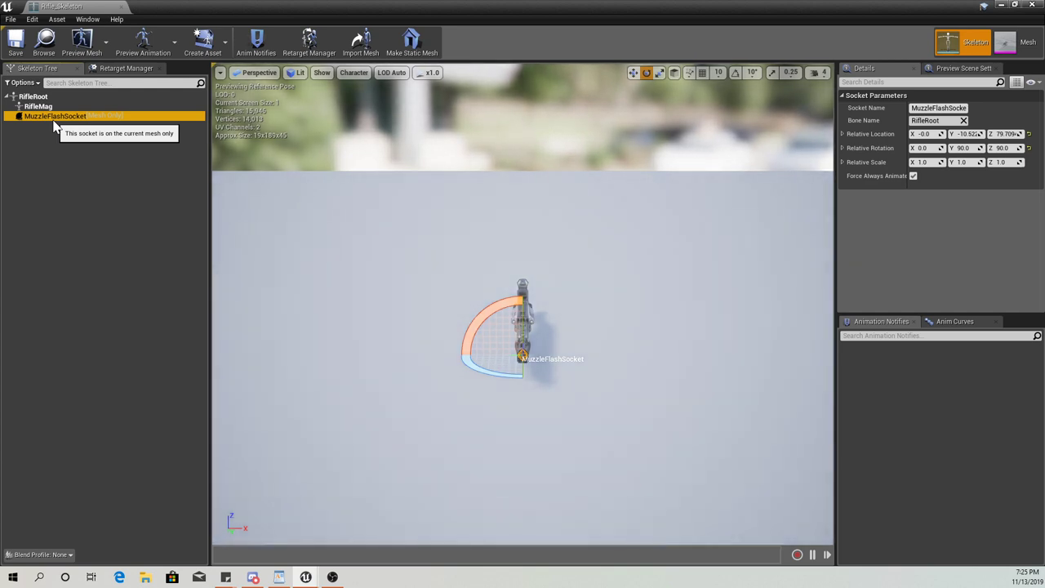
left_click(101, 5)
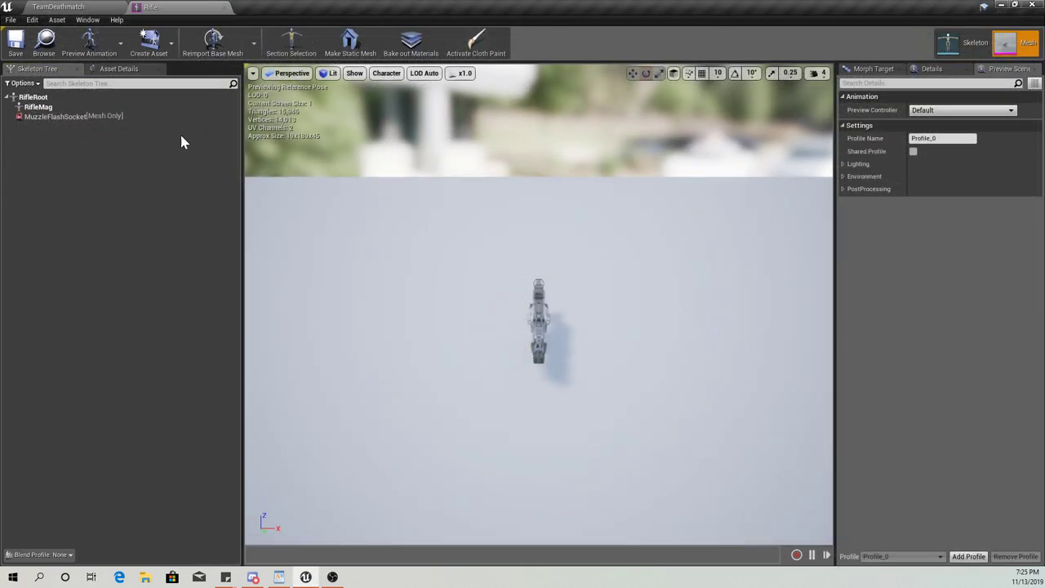
left_click(225, 7)
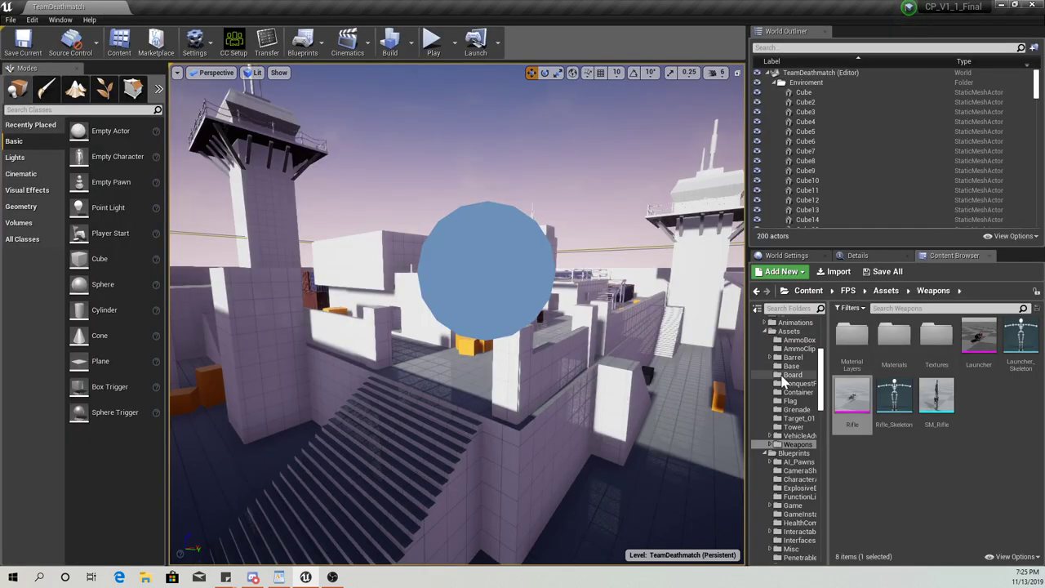
scroll(796, 465, "up", 5)
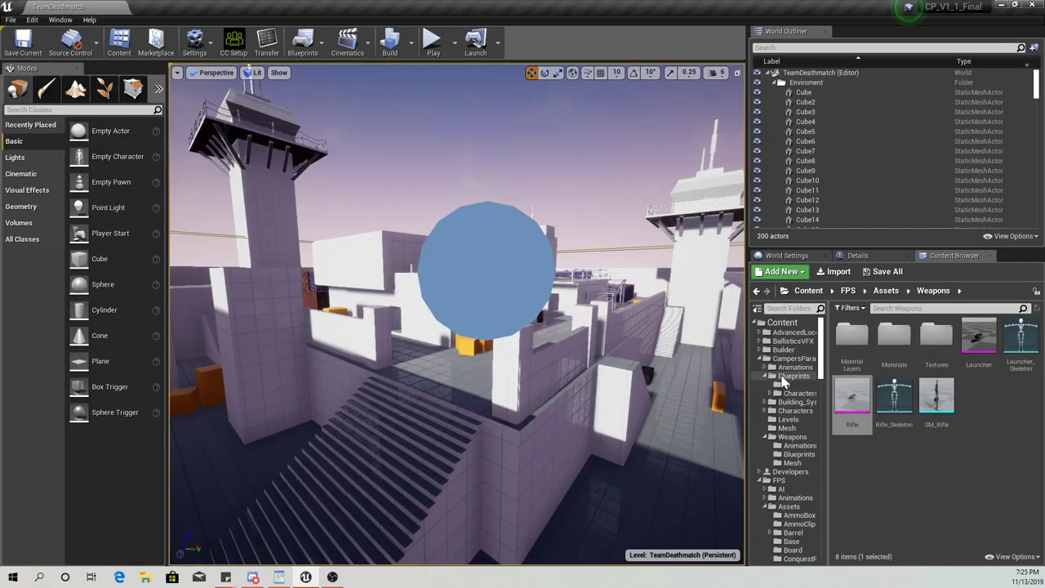
Open SK_AK-110_Assault_Yaxis_CP from the CampersParadise weapon meshes and paste the copied MuzzleFlashSocket onto its Root bone
left_click(789, 463)
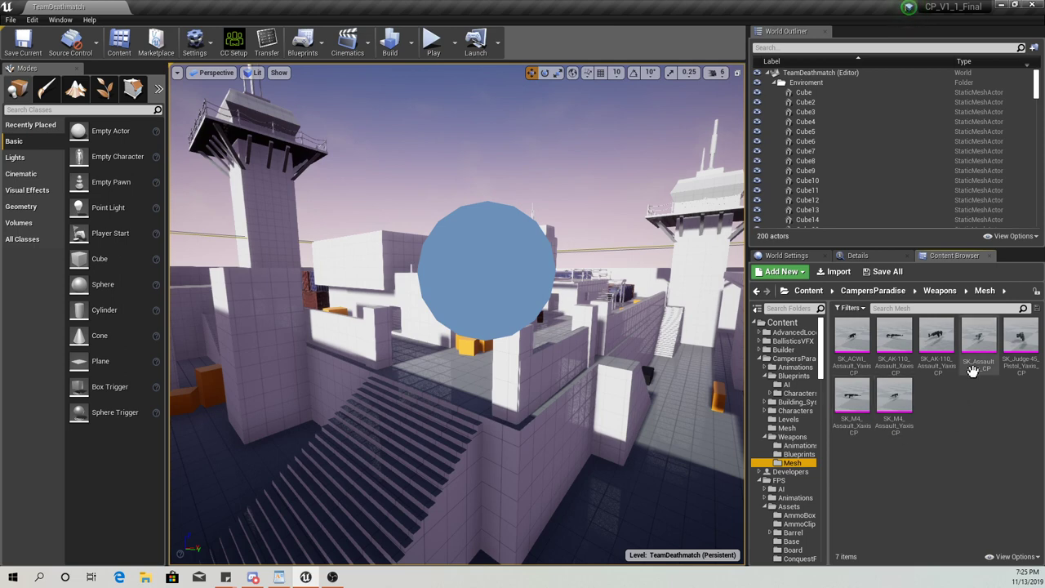
left_click(939, 352)
double_click(938, 353)
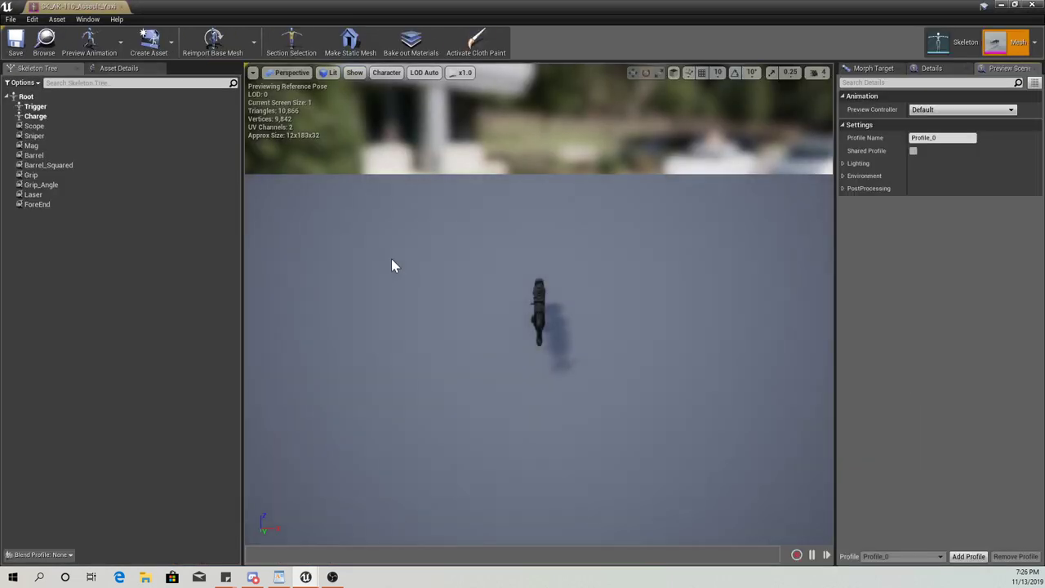
left_click(33, 98)
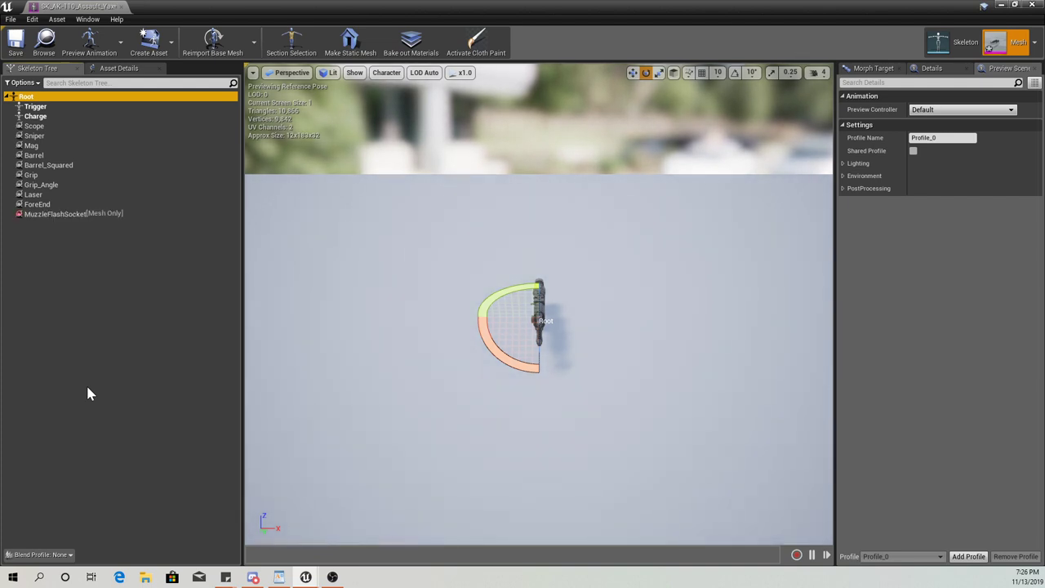
Move the pasted MuzzleFlashSocket to the front end of the AK-110's barrel, using world-aligned translation
left_click(137, 214)
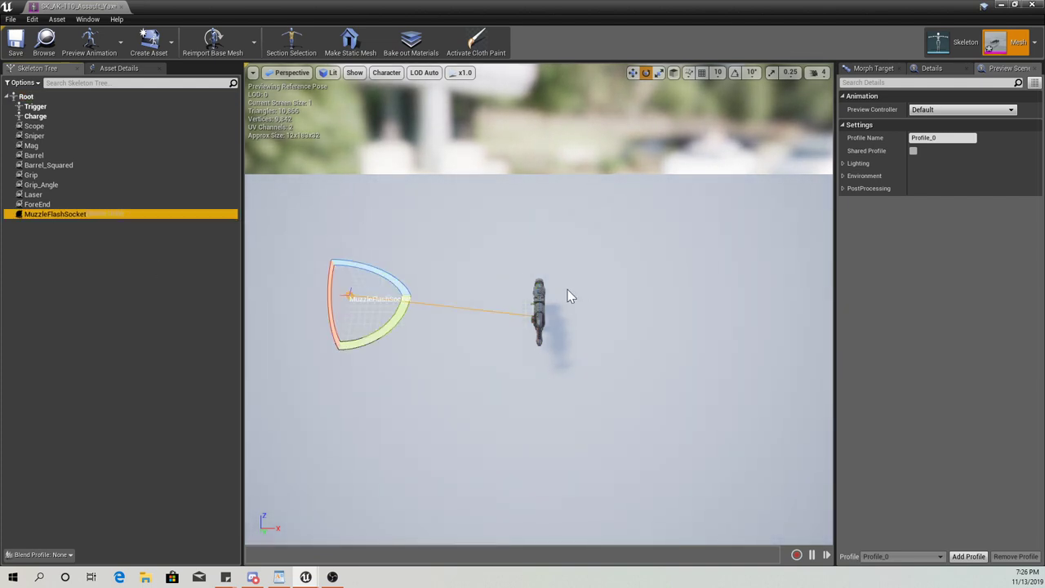
left_click(636, 74)
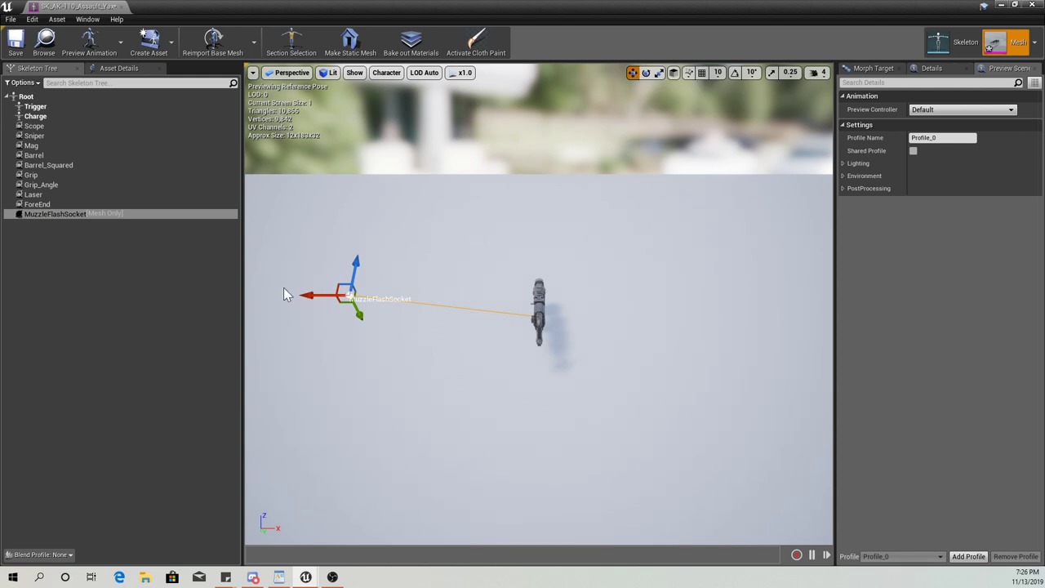
left_click(674, 72)
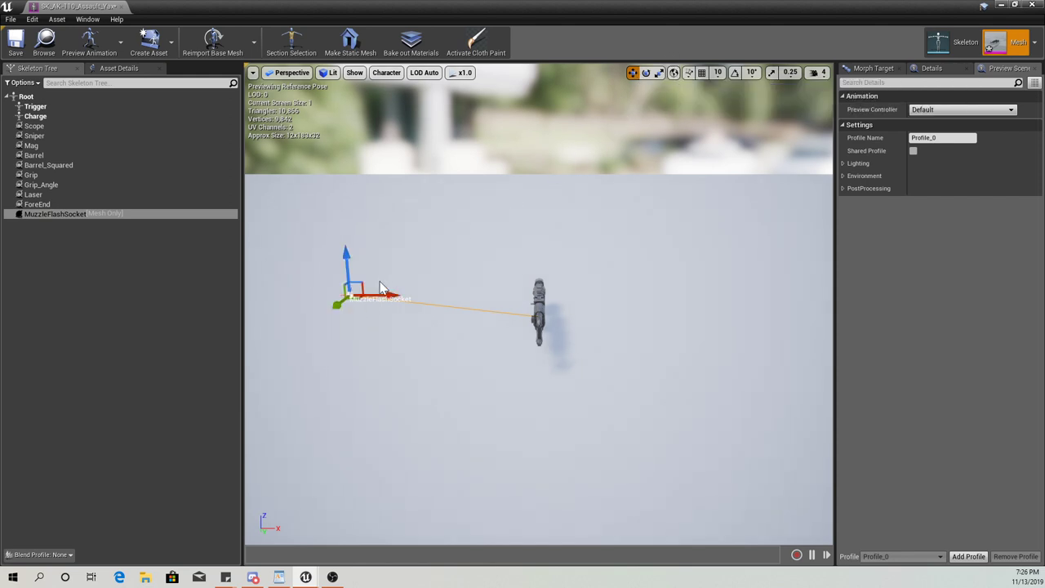
left_click_drag(386, 294, 555, 331)
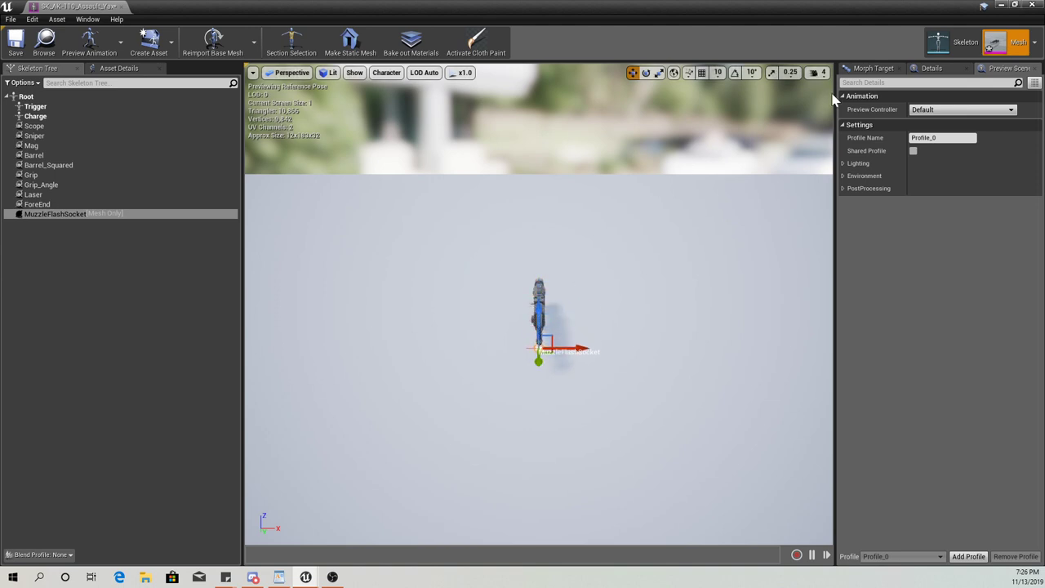
Fine-tune the MuzzleFlashSocket at the AK-110's muzzle with camera speed 1, and save and close the mesh
left_click(819, 73)
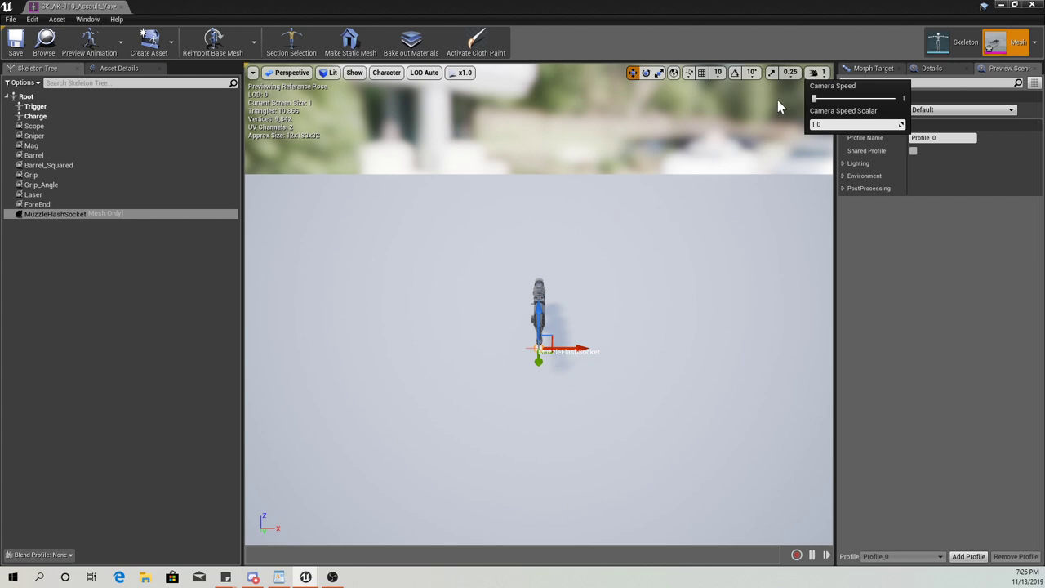
mouse_move(547, 384)
right_mouse_down()
mouse_move(535, 461)
mouse_move(543, 433)
mouse_move(501, 453)
mouse_move(547, 473)
mouse_move(538, 444)
mouse_move(552, 362)
mouse_move(549, 412)
mouse_move(561, 387)
right_mouse_up()
key("w")
key("w")
left_click_drag(677, 346, 668, 279)
right_click_drag(703, 318, 359, 333)
key("d")
key("d")
key("d")
left_click_drag(703, 351, 588, 351, "alt")
left_click(25, 43)
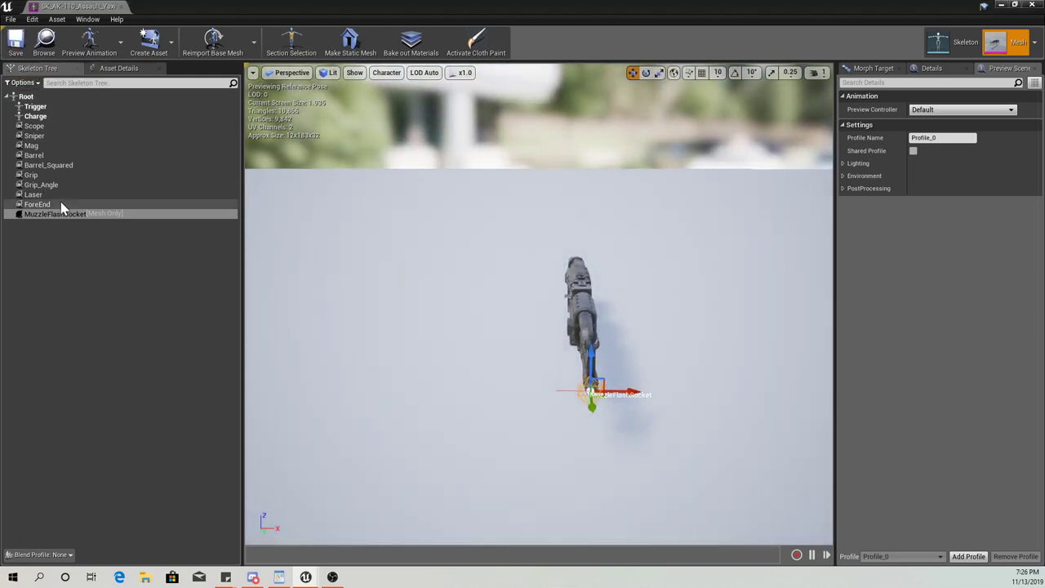
left_click(121, 7)
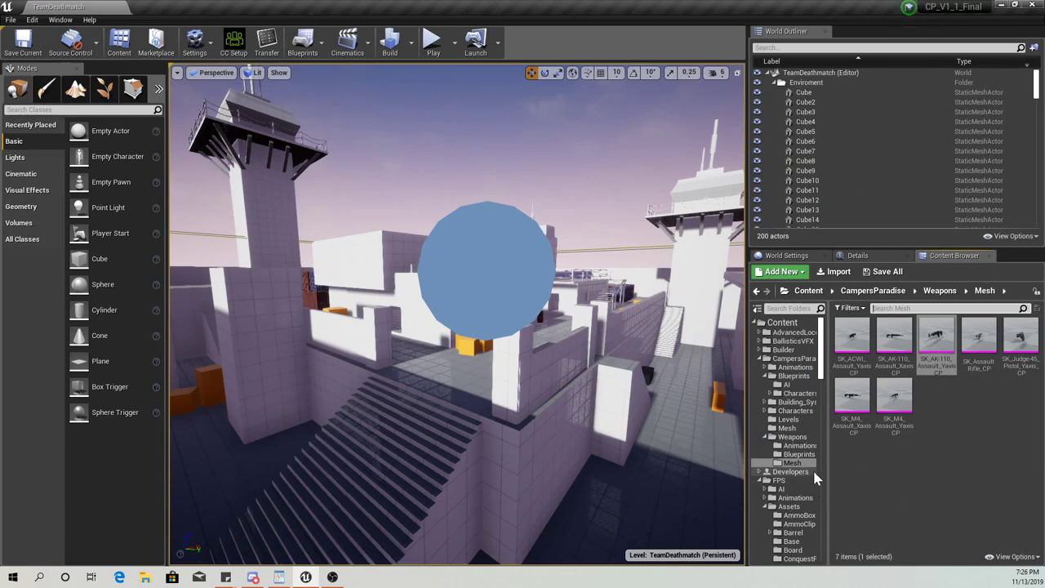
Search the FPS folder for "bp base wea"
scroll(814, 471, "down", 1)
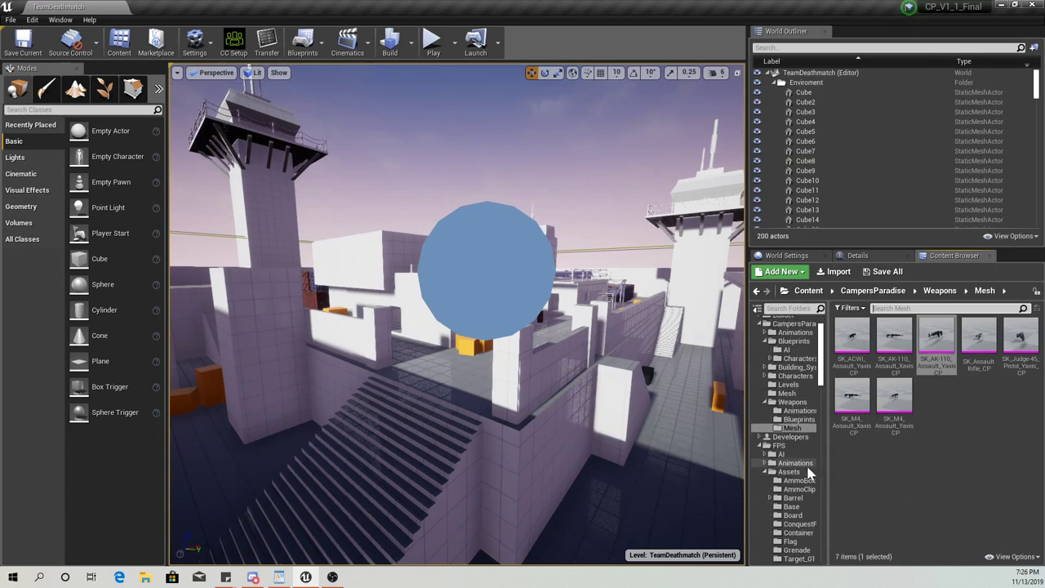
scroll(808, 472, "down", 1)
scroll(807, 466, "down", 3)
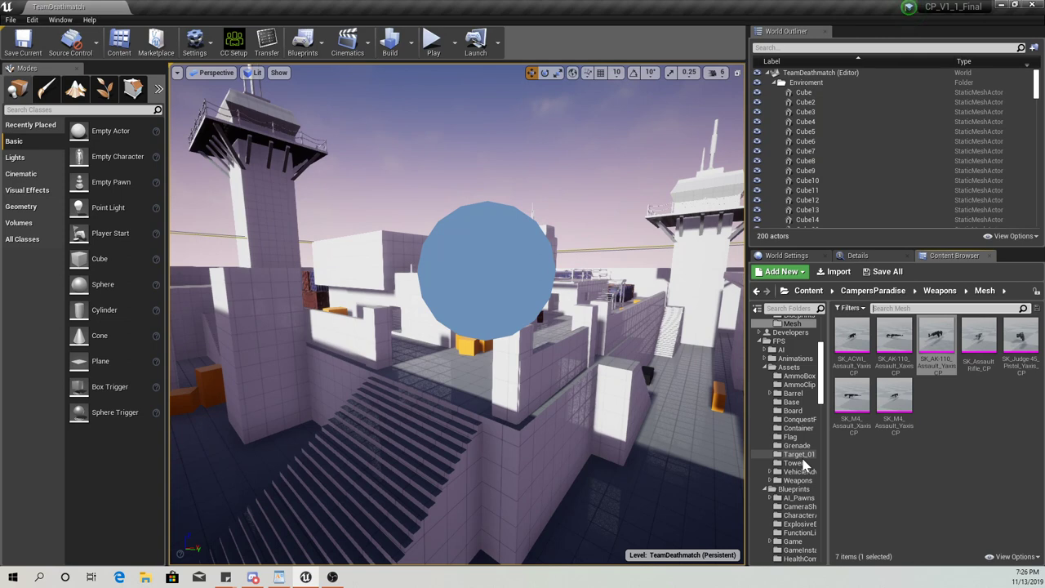
left_click(785, 341)
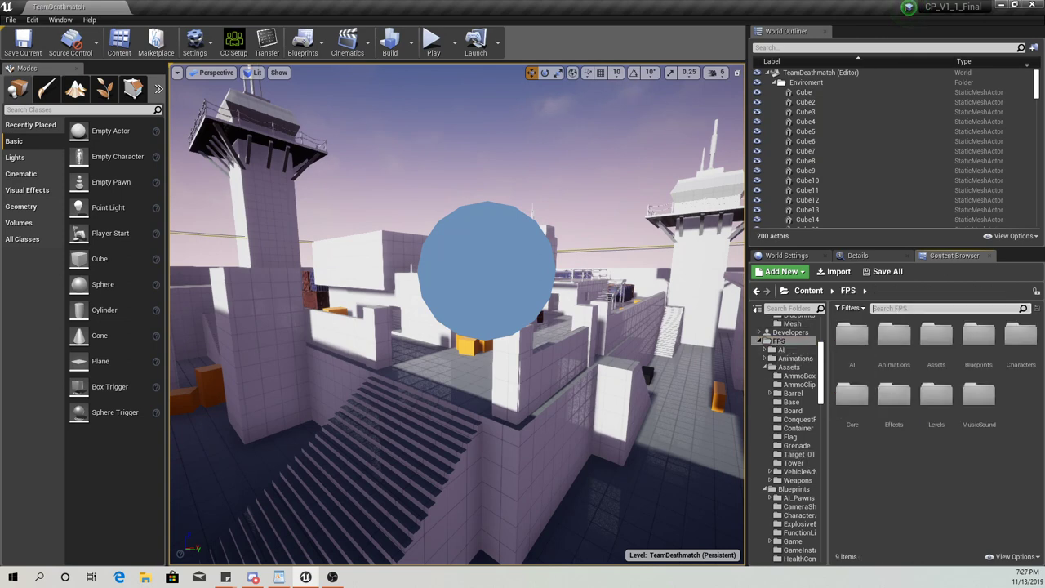
type("bp base wea")
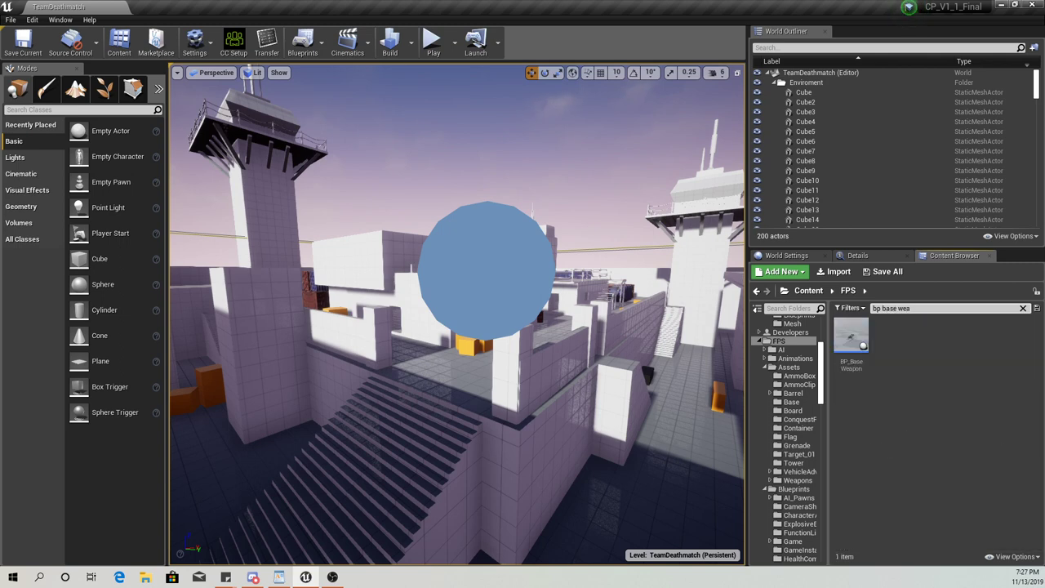
Create a child Blueprint class of BP_BaseWeapon and name it BP_AK_110_CP
right_click(850, 338)
left_click(891, 95)
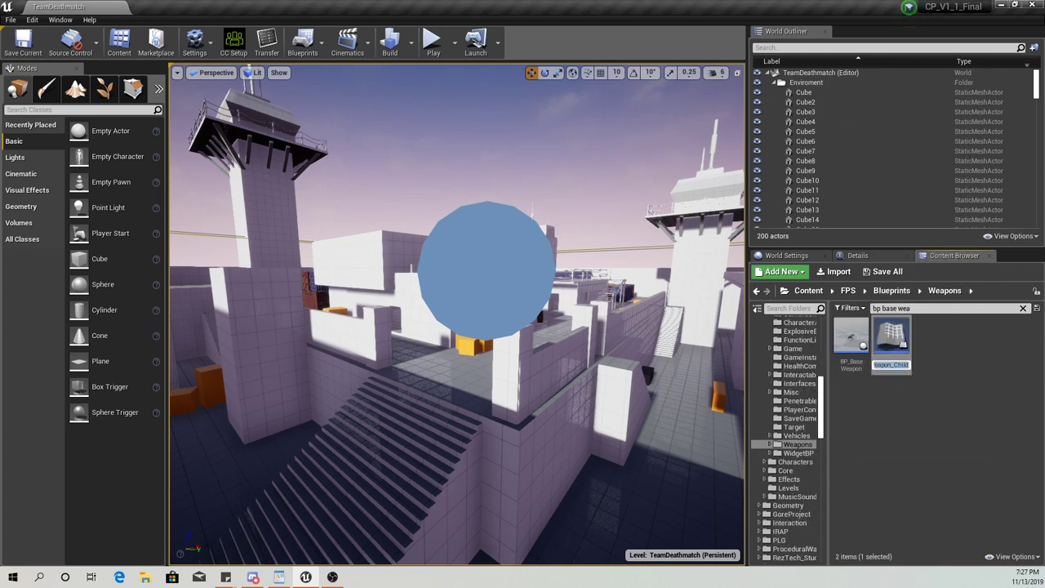
type("BP_BaseWea")
type("BP")
type("_")
type("AK_")
type("110")
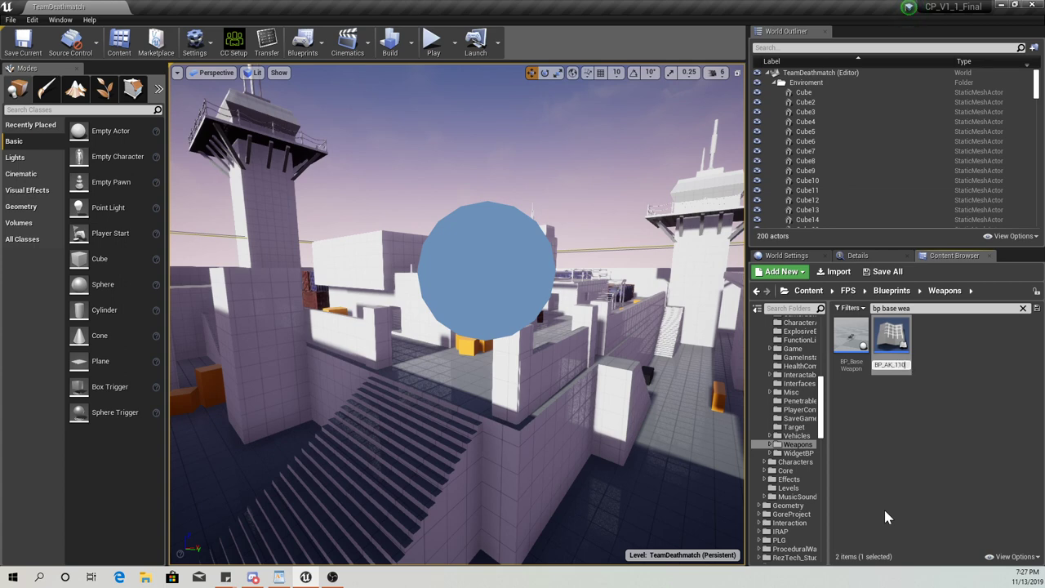
type("_CP")
key("Return")
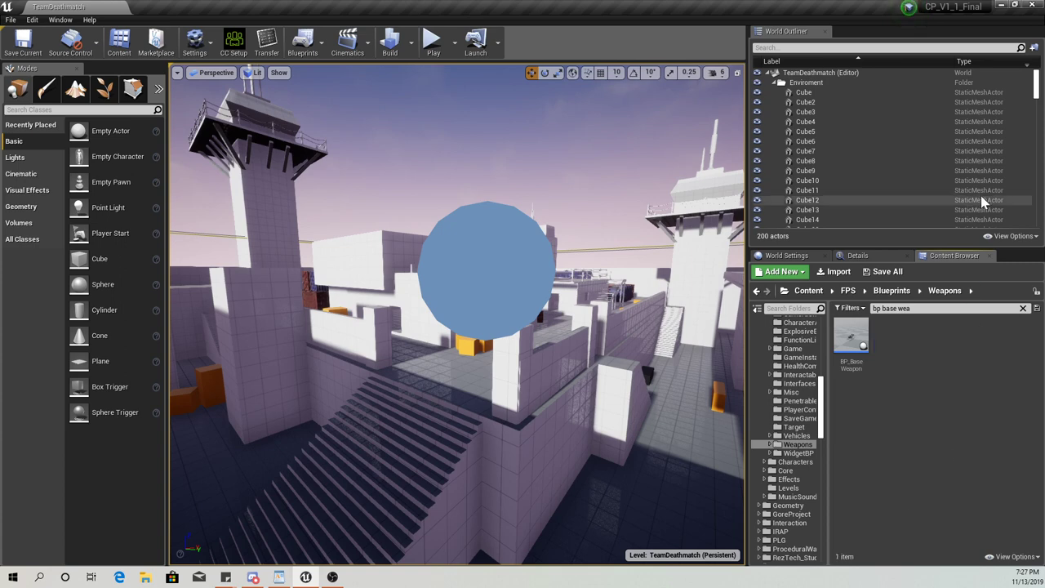
Clear the asset search and move BP_AK_110_CP into the CampersParadise/Weapons/Blueprints folder
left_click(1022, 308)
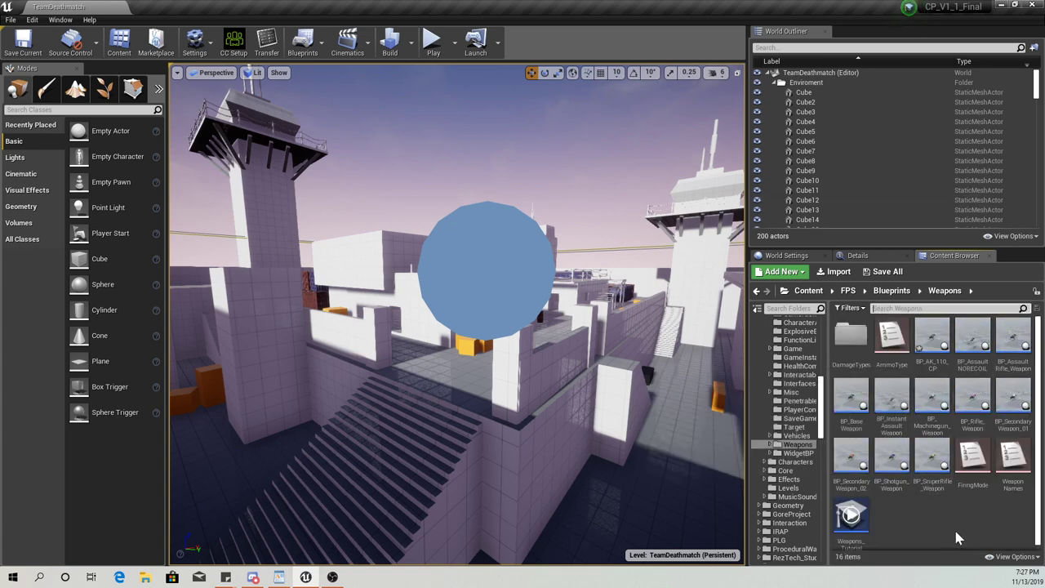
left_click(932, 335)
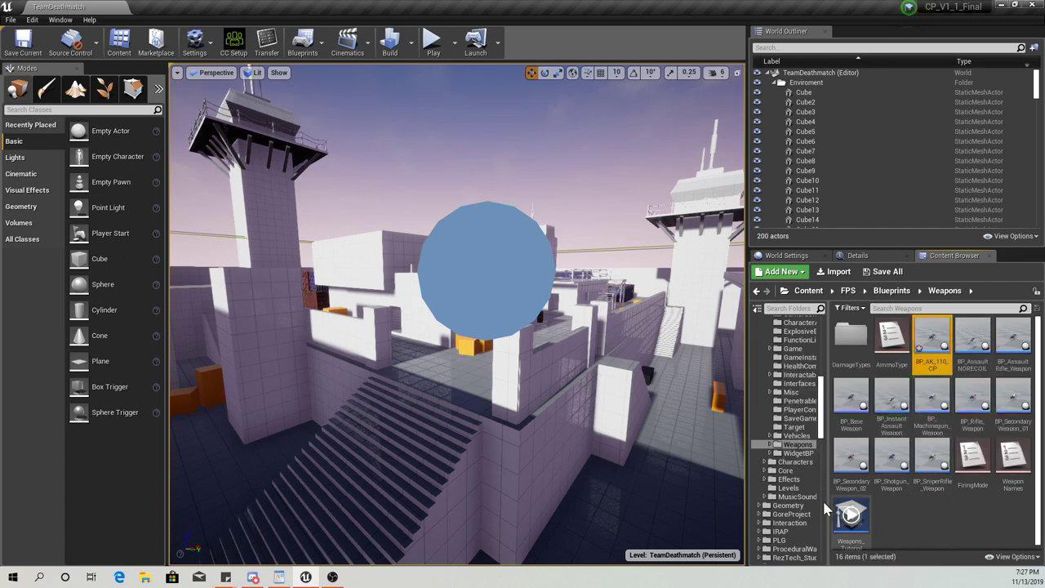
left_click_drag(821, 431, 826, 368)
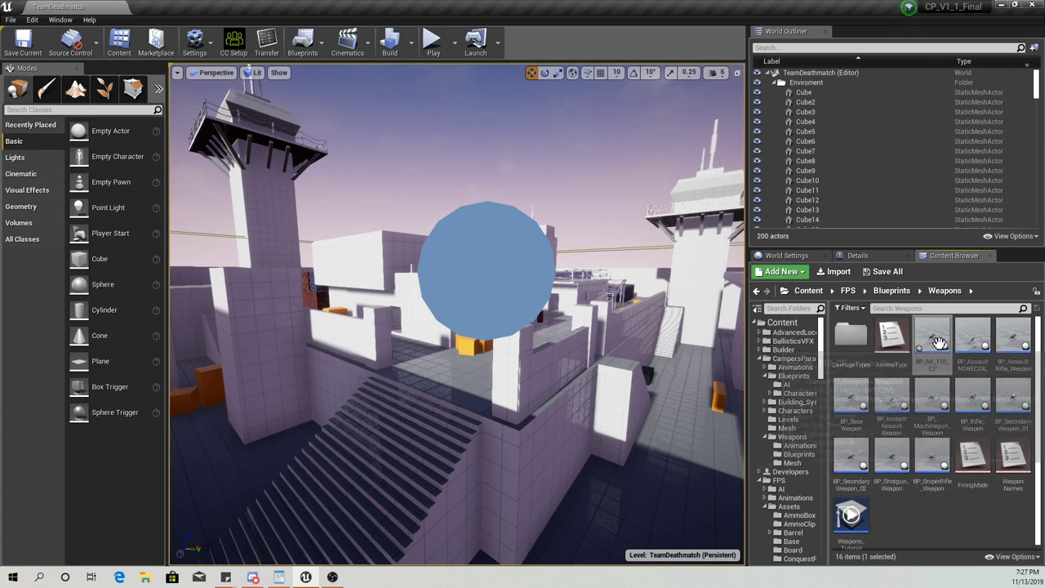
left_click_drag(938, 342, 795, 456)
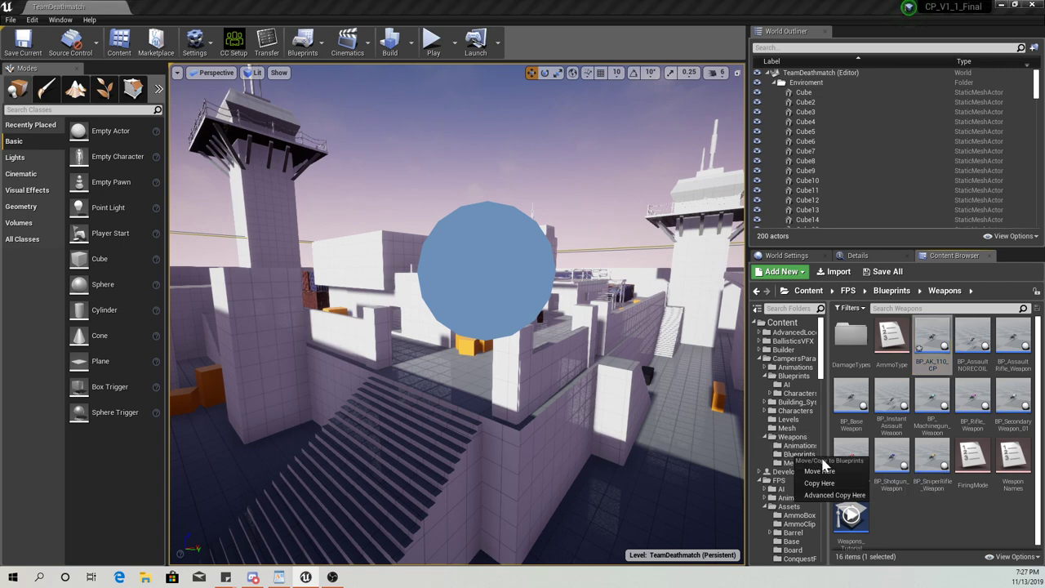
left_click(820, 471)
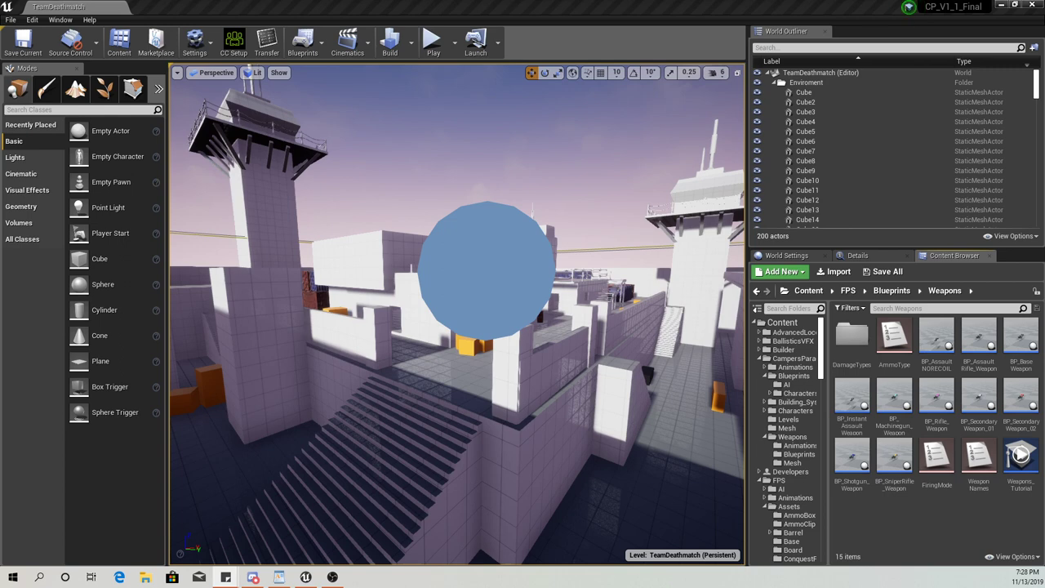
Consult the New Weapon checklist note and add an enumerator named AK_110 to the WeaponNames enum
left_click_drag(0, 278, 442, 160)
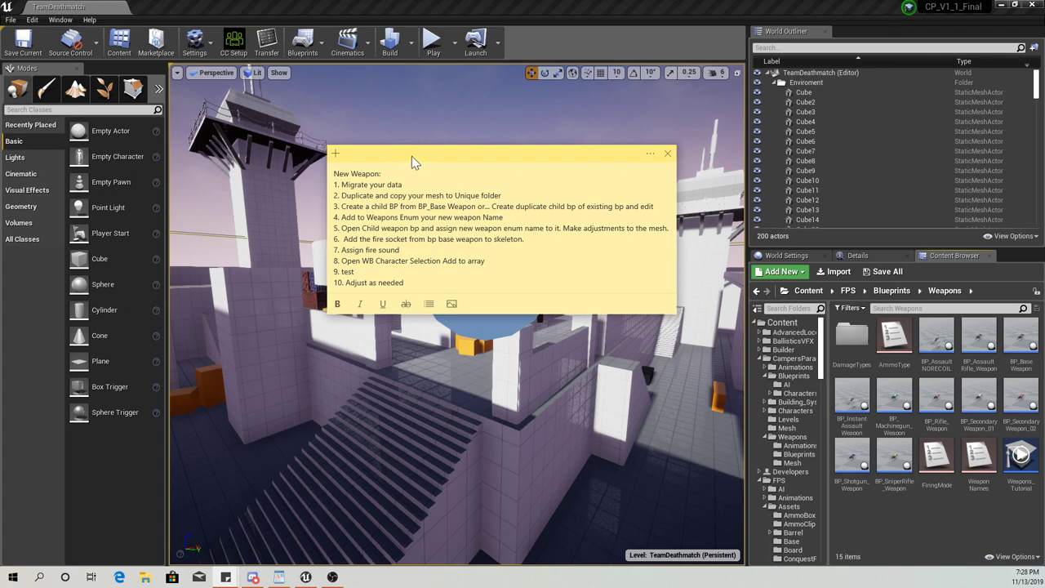
left_click_drag(451, 158, 0, 214)
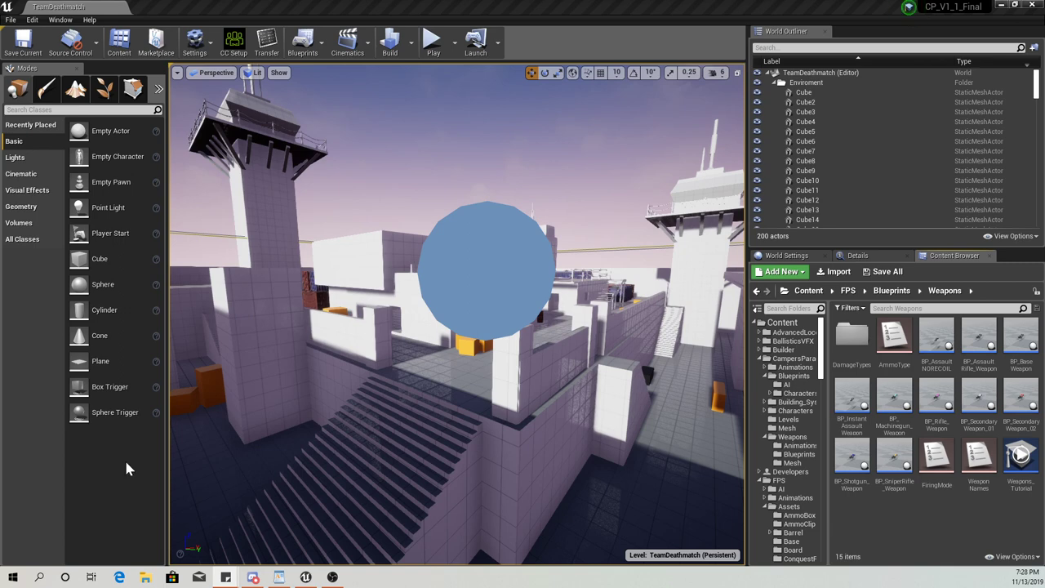
double_click(979, 454)
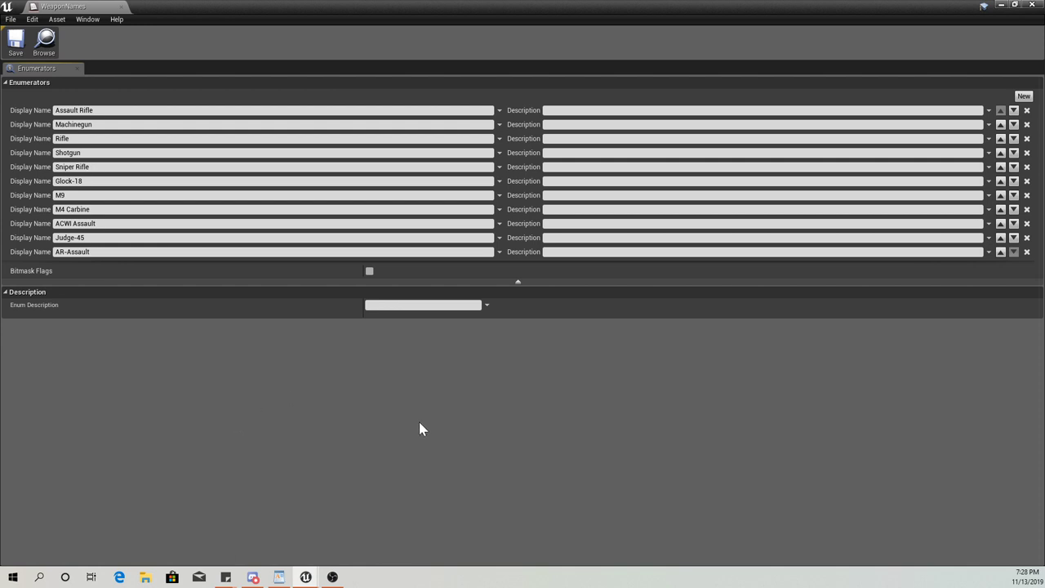
left_click(1023, 98)
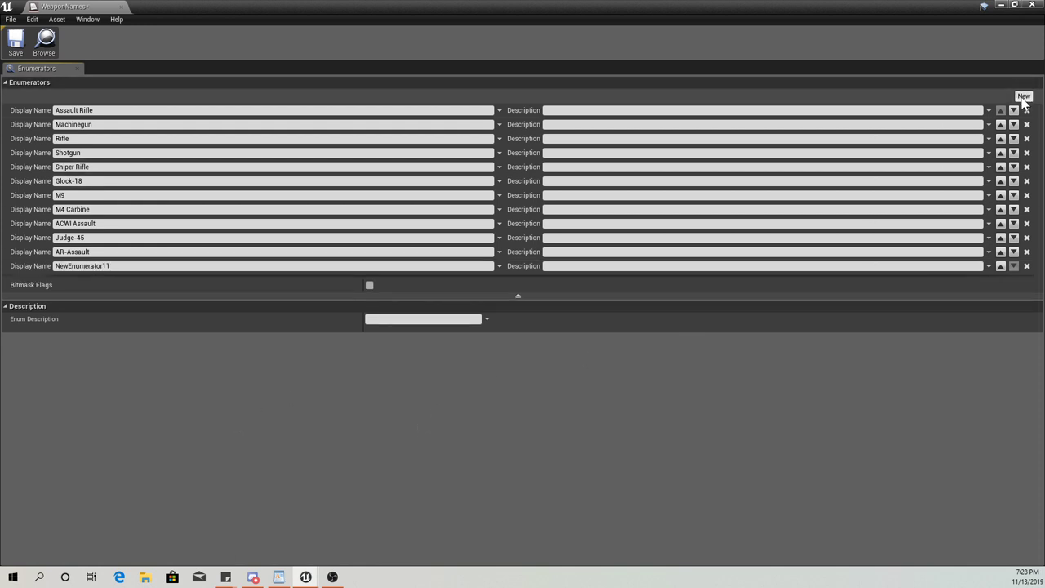
left_click(110, 266)
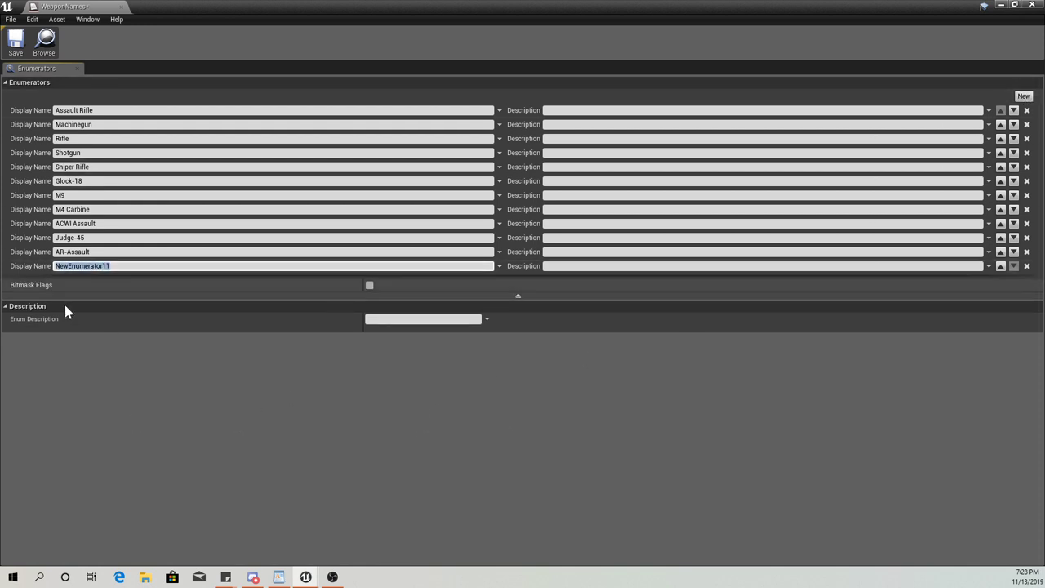
type("AK_110")
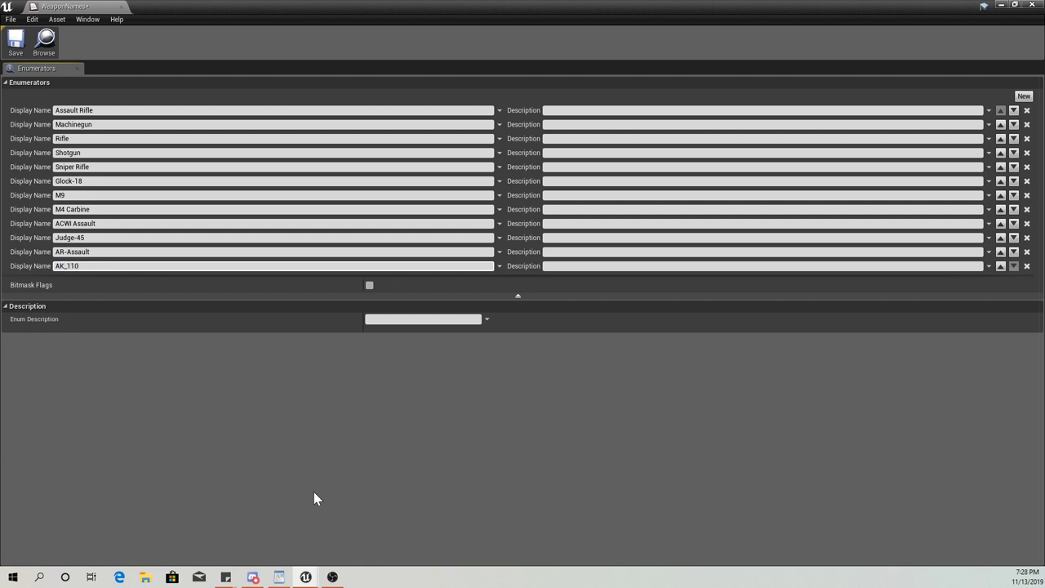
left_click(209, 474)
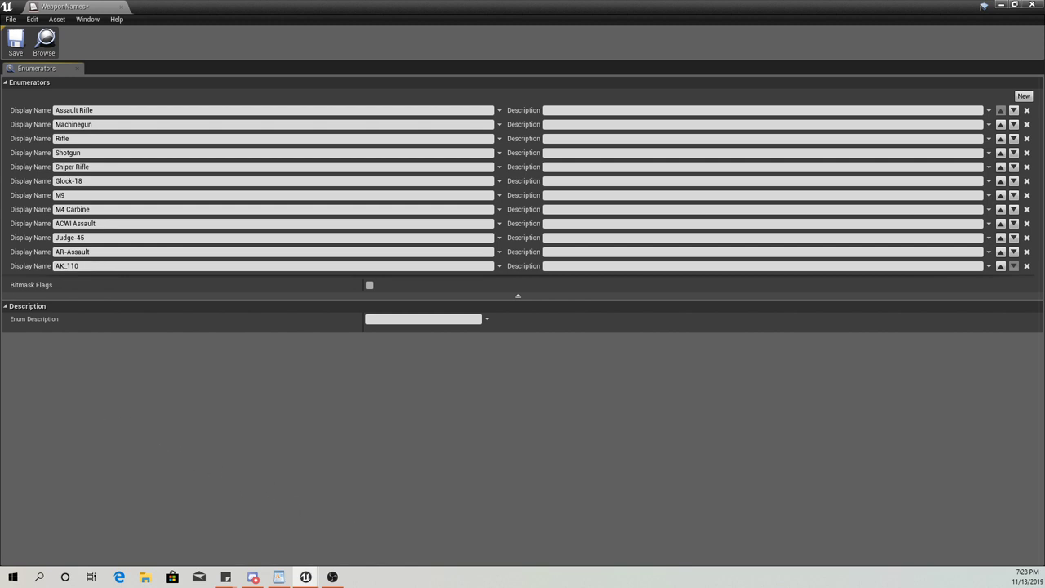
Change the new enumerator's display name to AK-110, and save and close WeaponNames
left_click(73, 266)
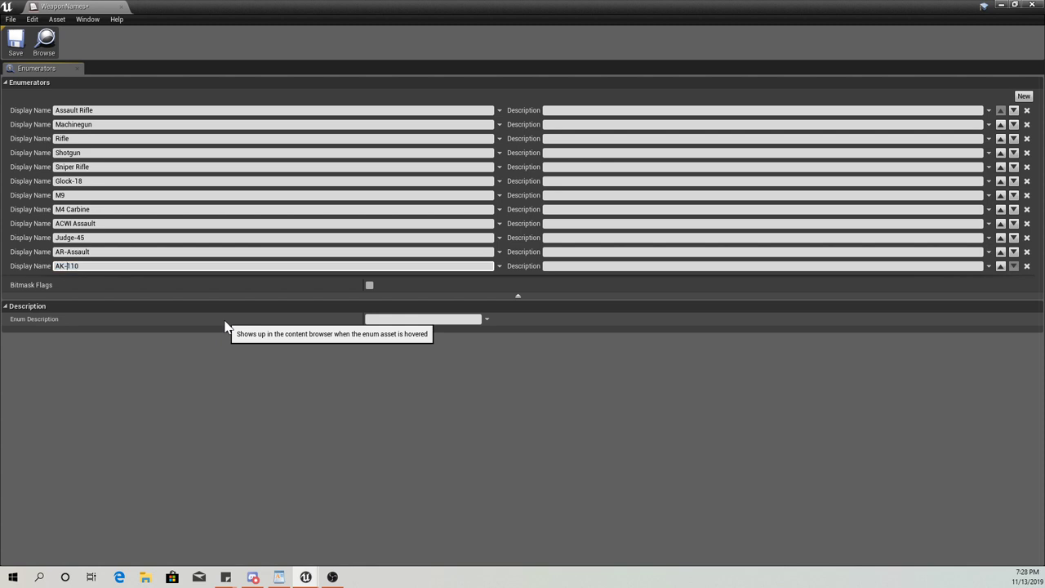
left_click(259, 468)
left_click(15, 41)
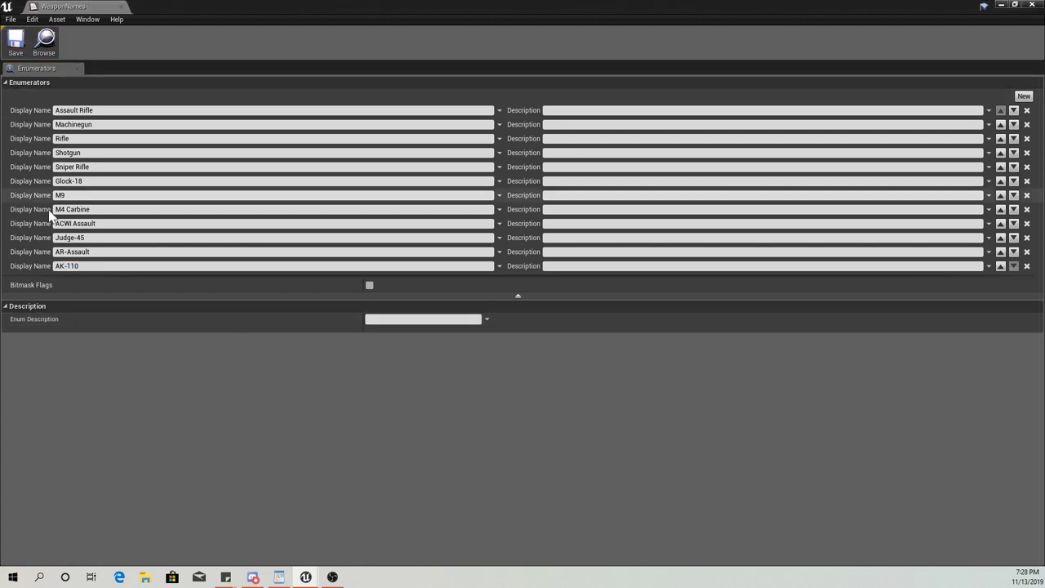
left_click(122, 8)
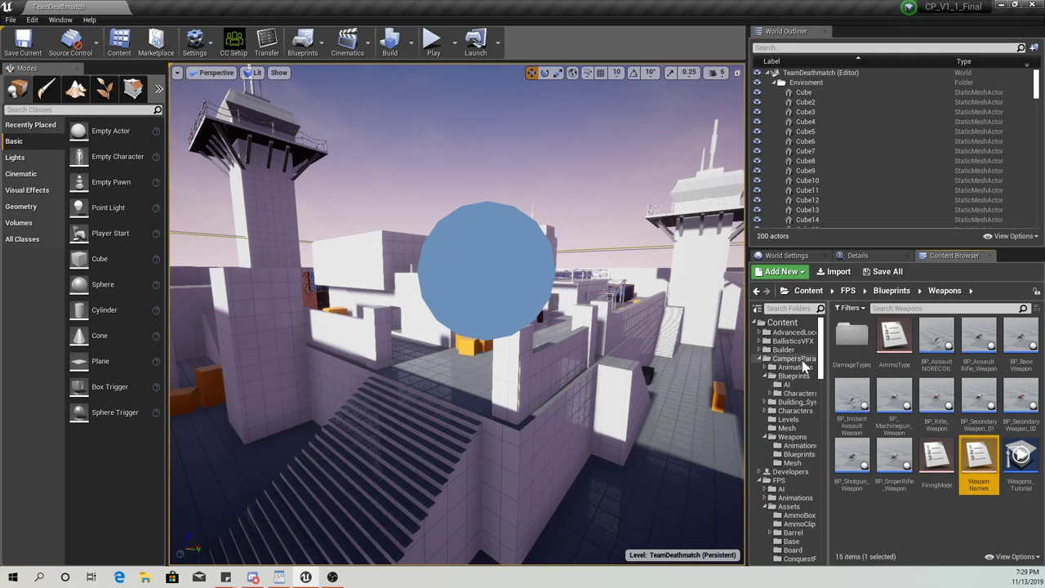
Open BP_AK_110_CP from CampersParadise/Weapons/Blueprints and set the MeshFPP skeletal mesh to SK_AK-110_Assault_Yaxis_CP
left_click(789, 455)
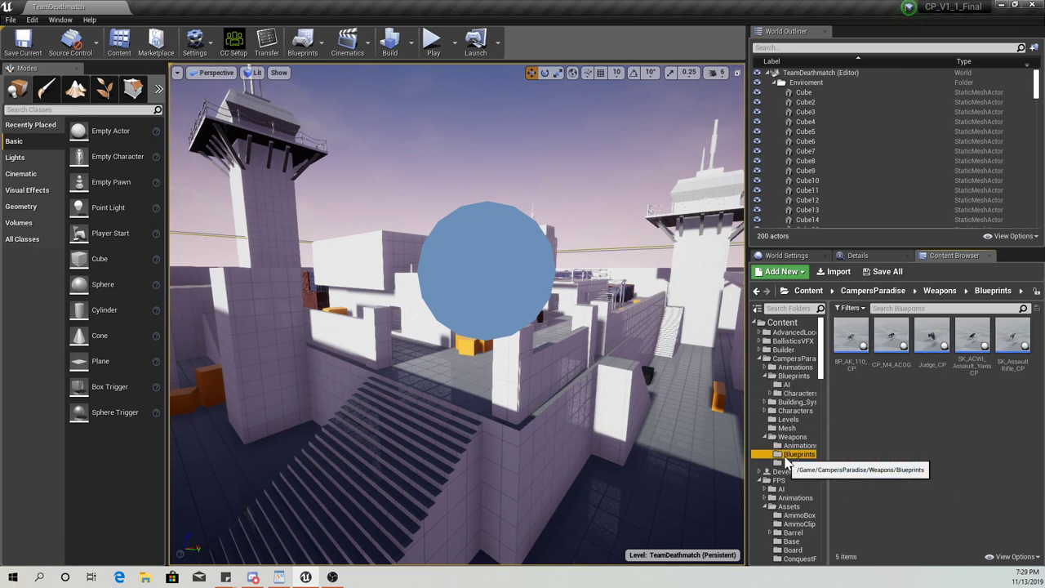
double_click(854, 343)
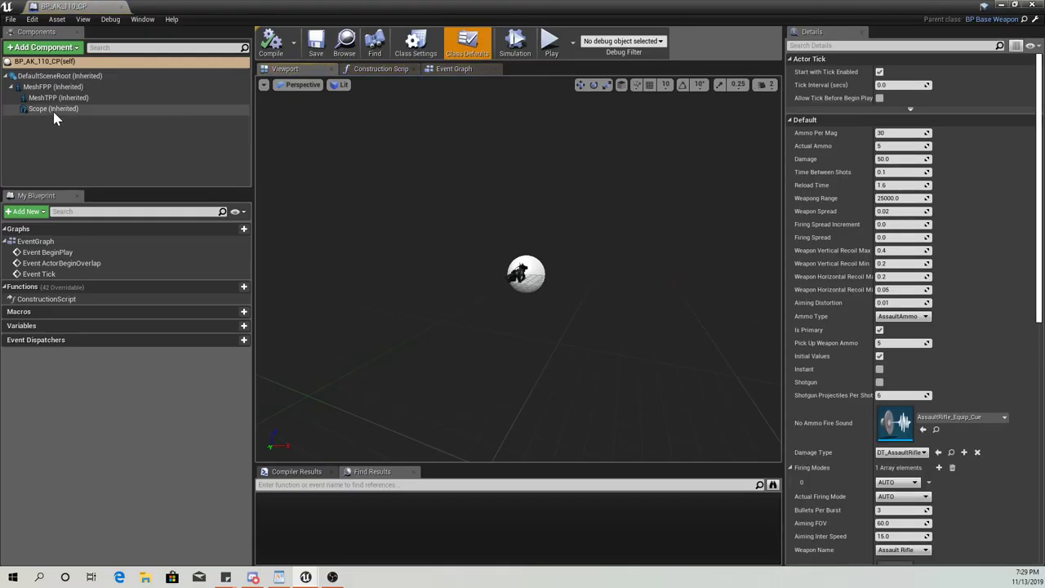
left_click(53, 86)
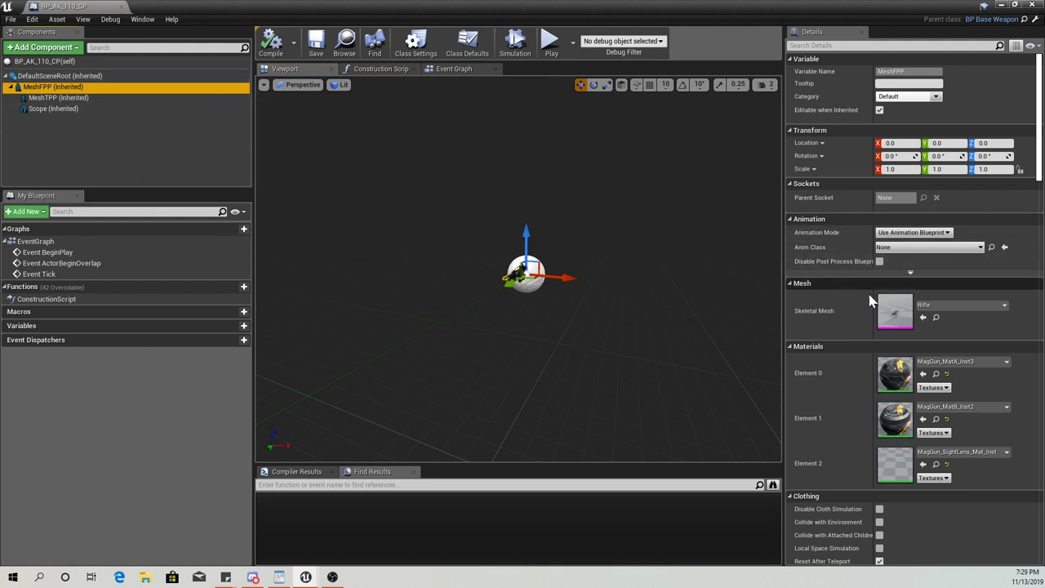
left_click(955, 305)
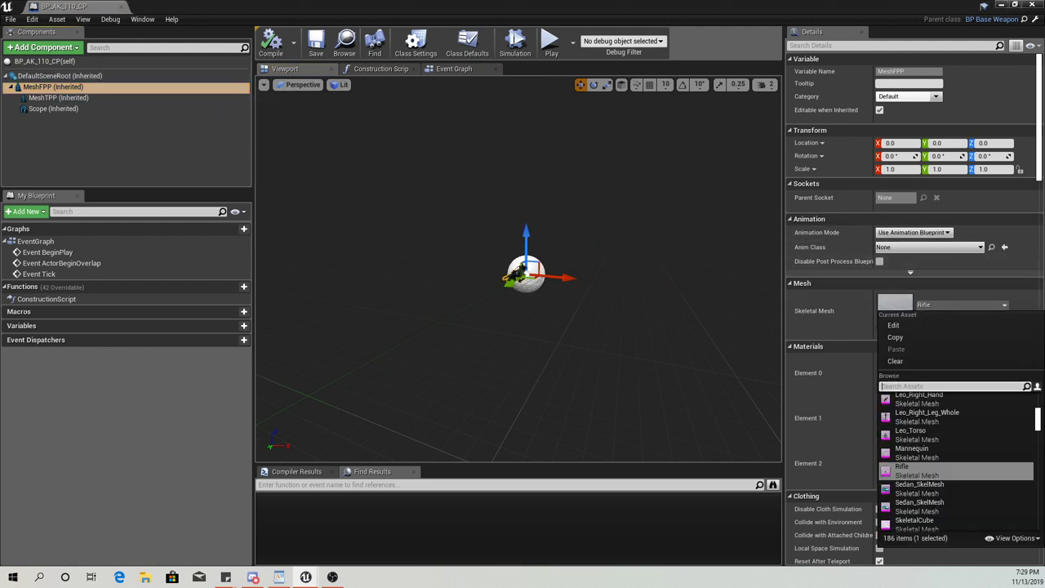
type("ak")
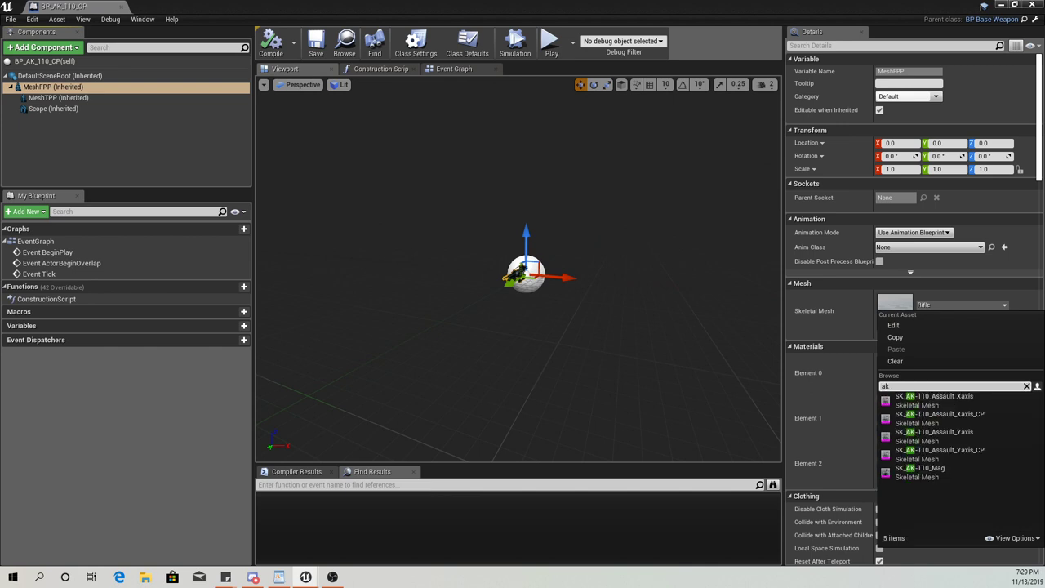
type("_1")
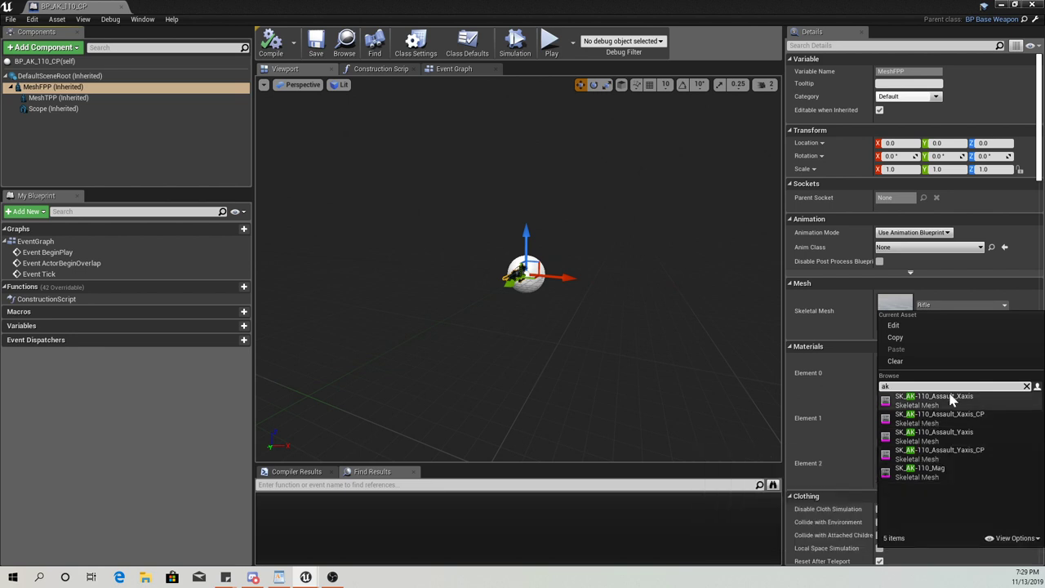
left_click(977, 460)
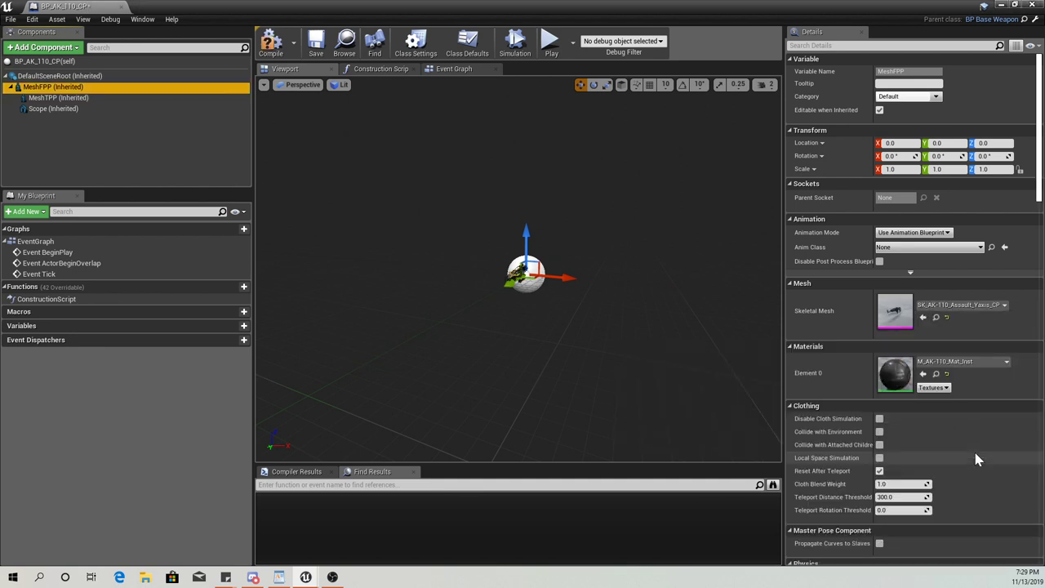
Set the MeshTPP component's skeletal mesh to SK_AK-110_Assault_Yaxis_CP
left_click(52, 99)
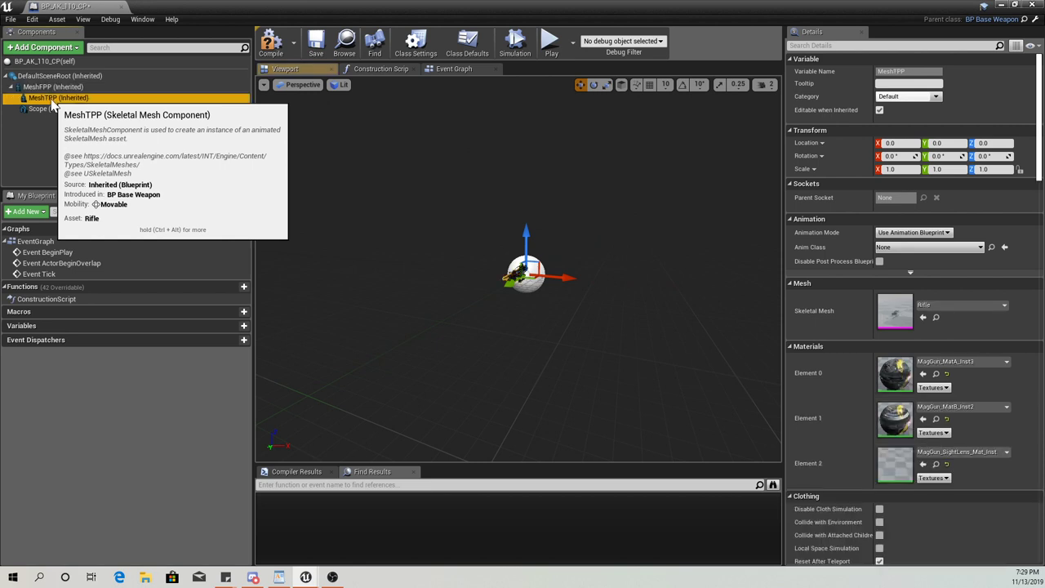
left_click(932, 307)
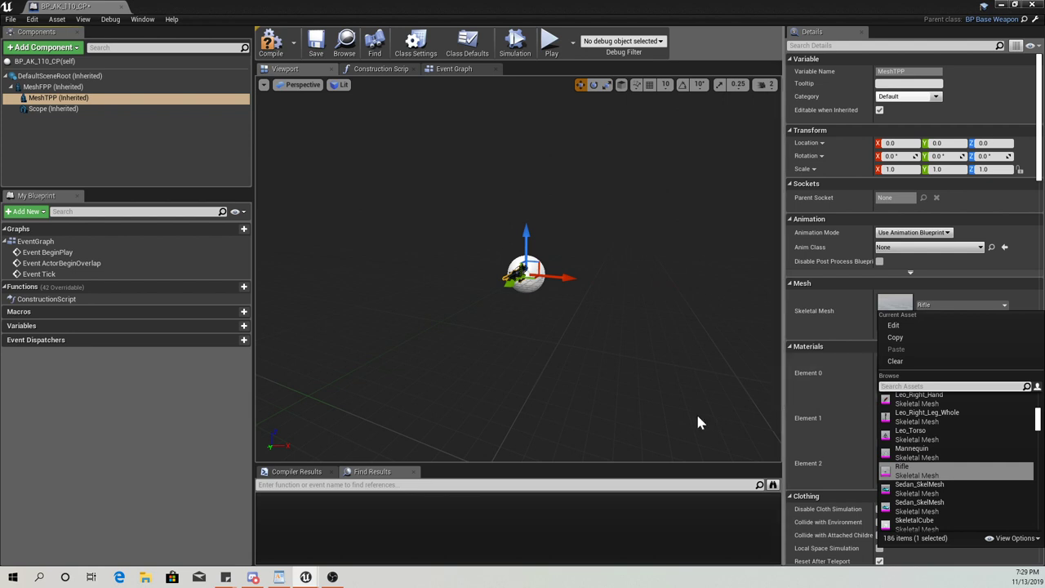
type("ak 110")
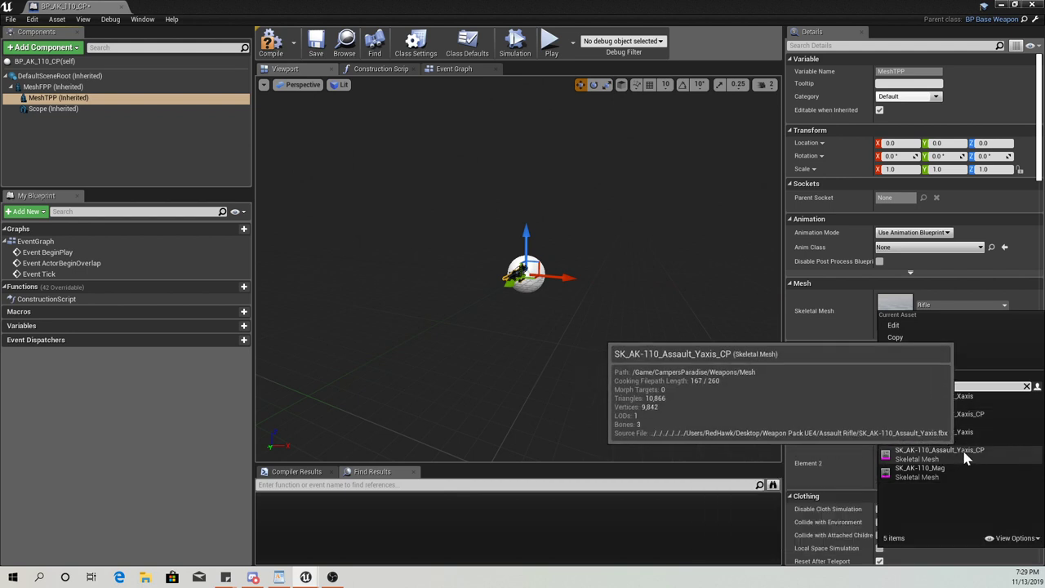
left_click(964, 459)
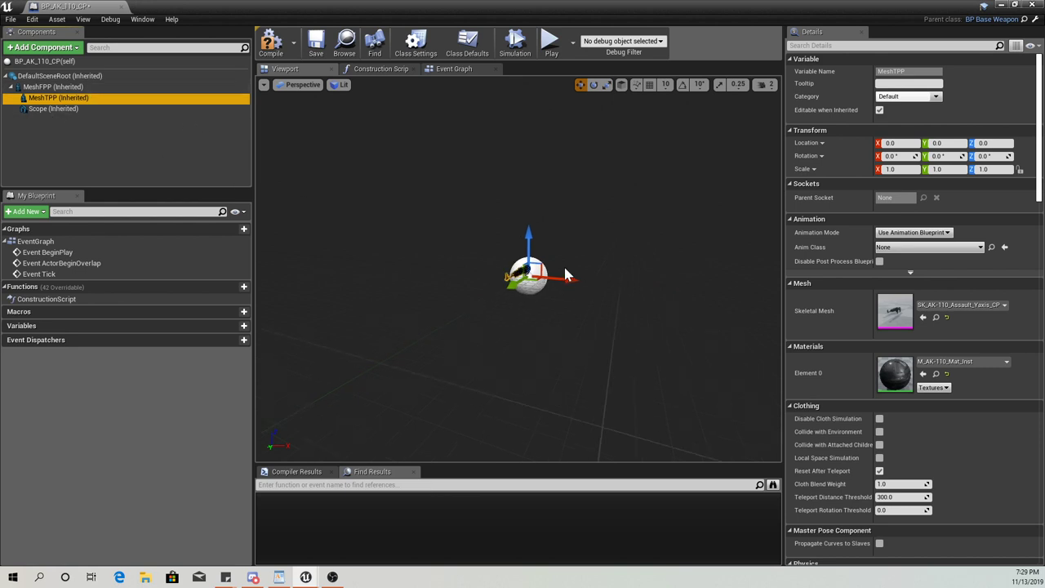
Reduce the viewport camera speed to 1 and inspect the AK-110 mesh up close from the side
scroll(565, 273, "up", 5)
scroll(565, 274, "down", 1)
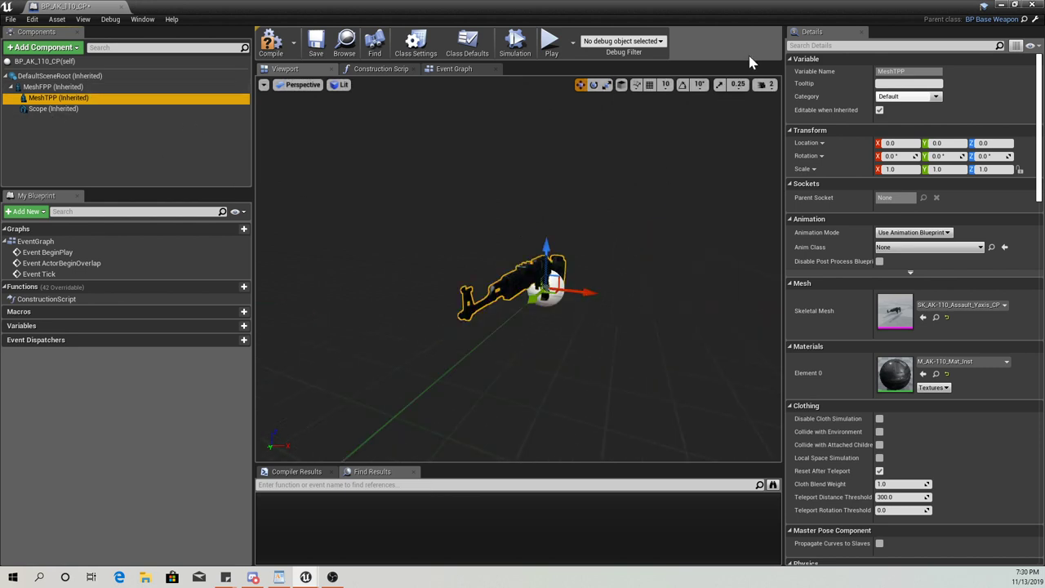
left_click(765, 87)
left_click(761, 111)
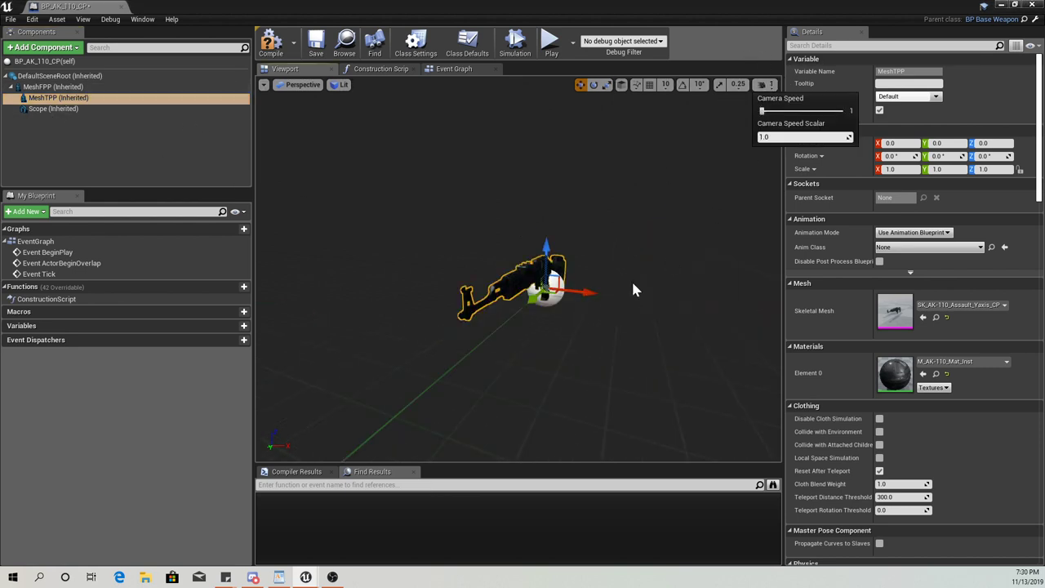
right_click_drag(636, 290, 571, 265)
right_click_drag(519, 269, 632, 283)
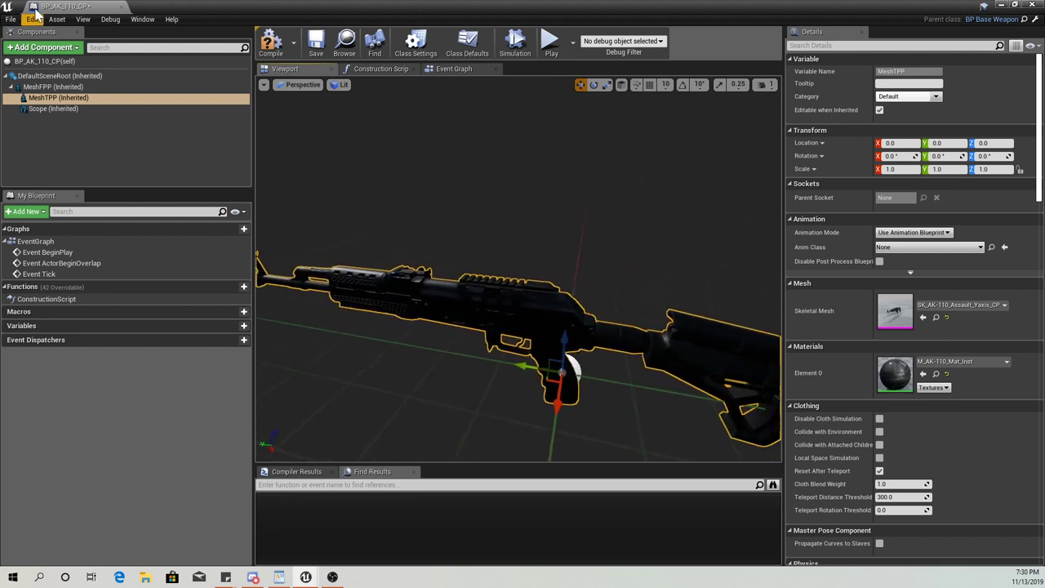
Compile and save BP_AK_110_CP, and dock its editor beside the TeamDeathmatch level editor
left_click(266, 52)
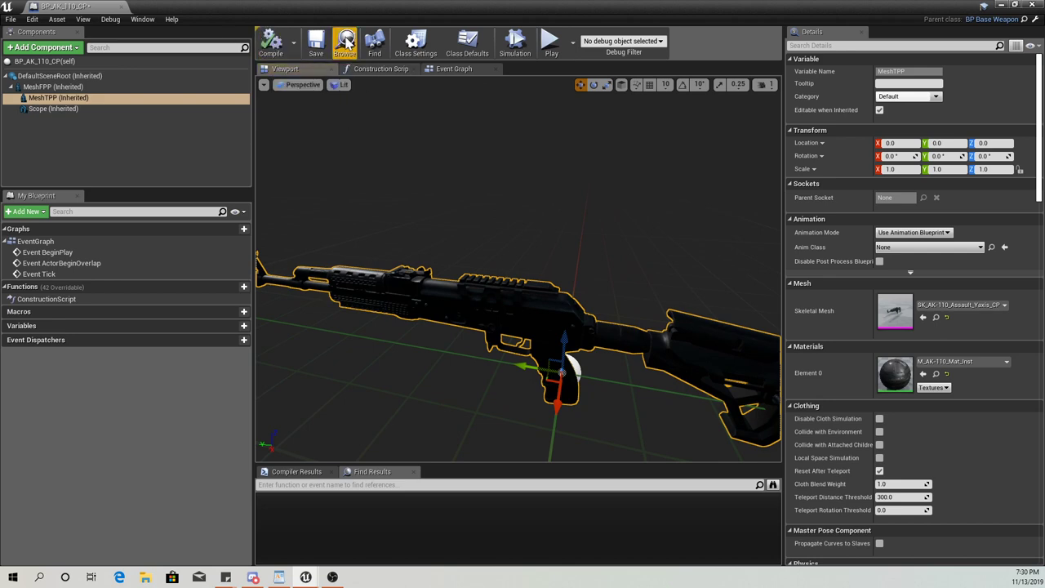
left_click(316, 42)
left_click_drag(190, 4, 141, 58)
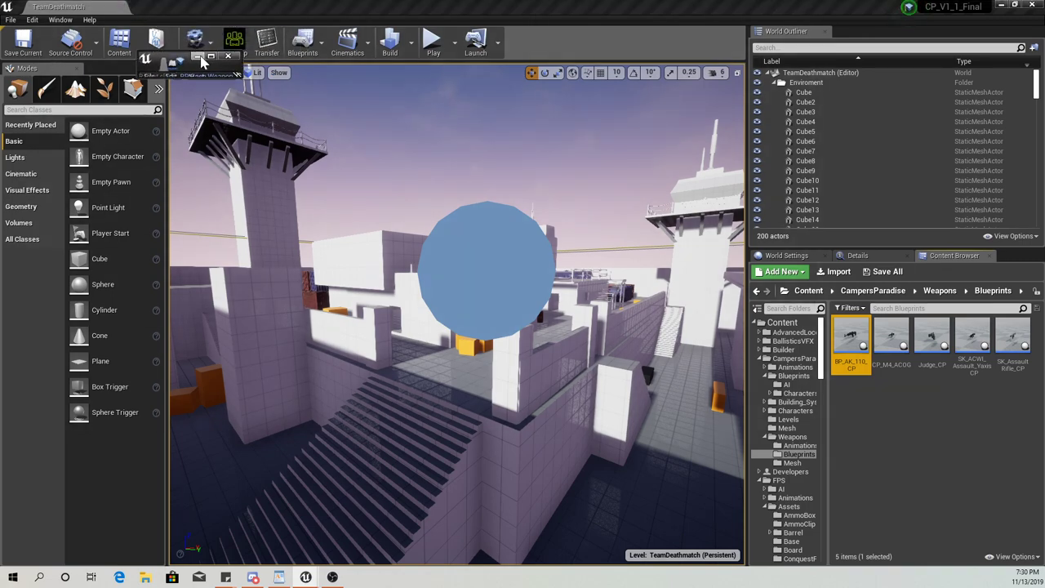
left_click(211, 56)
left_click_drag(73, 8, 198, 18)
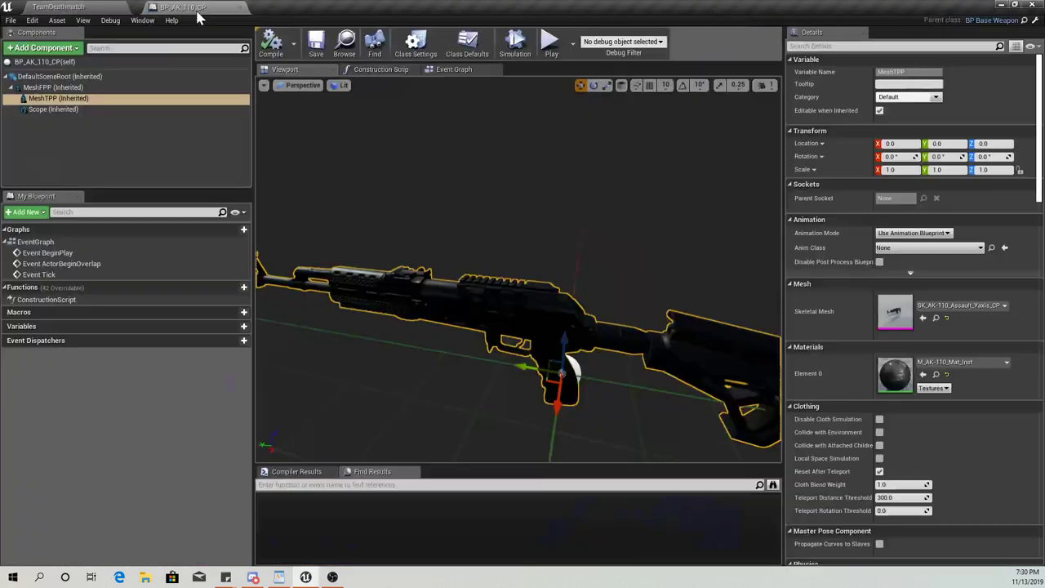
Search the FPS folder for the base weapon Blueprint, check BP_BaseWeapon's components, and close it
left_click(75, 7)
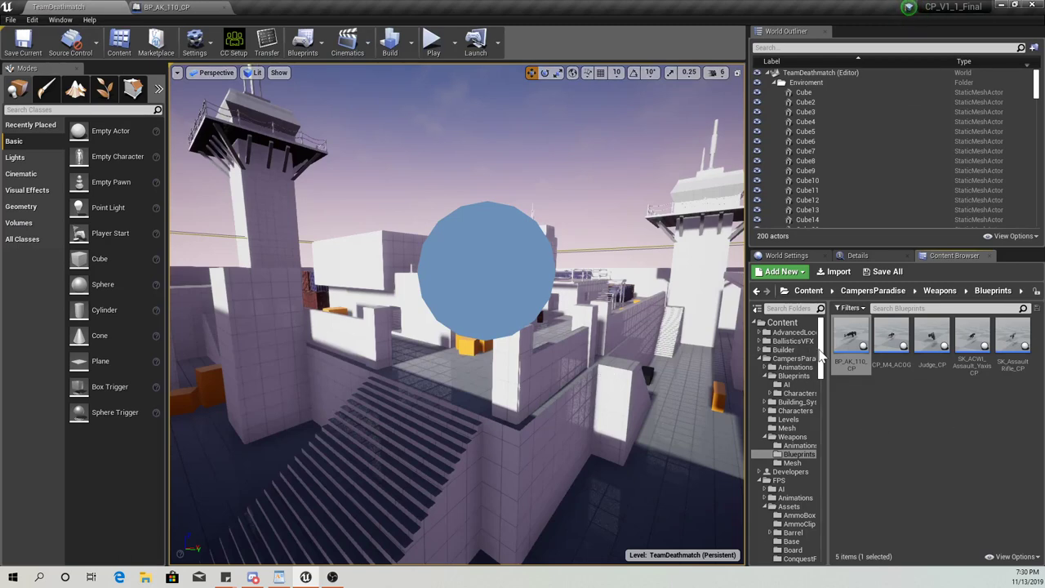
left_click(780, 480)
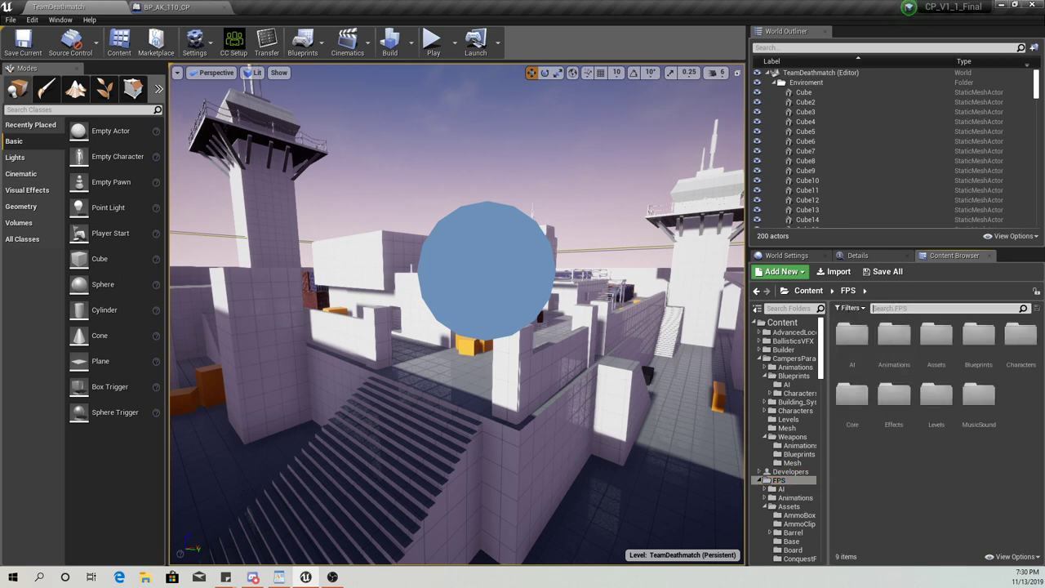
type("bp vba")
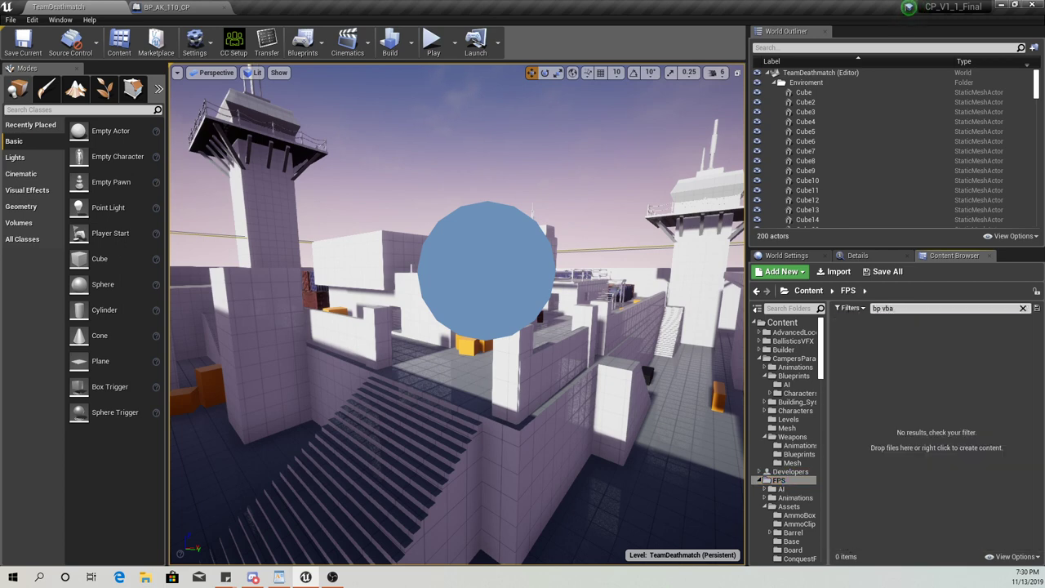
key("BackSpace")
type("ba")
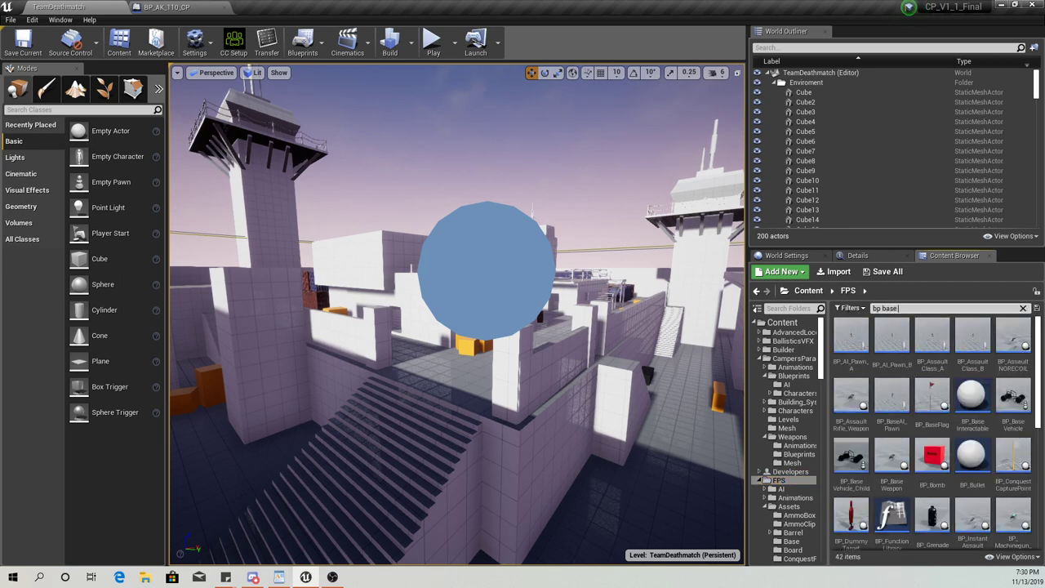
type("se")
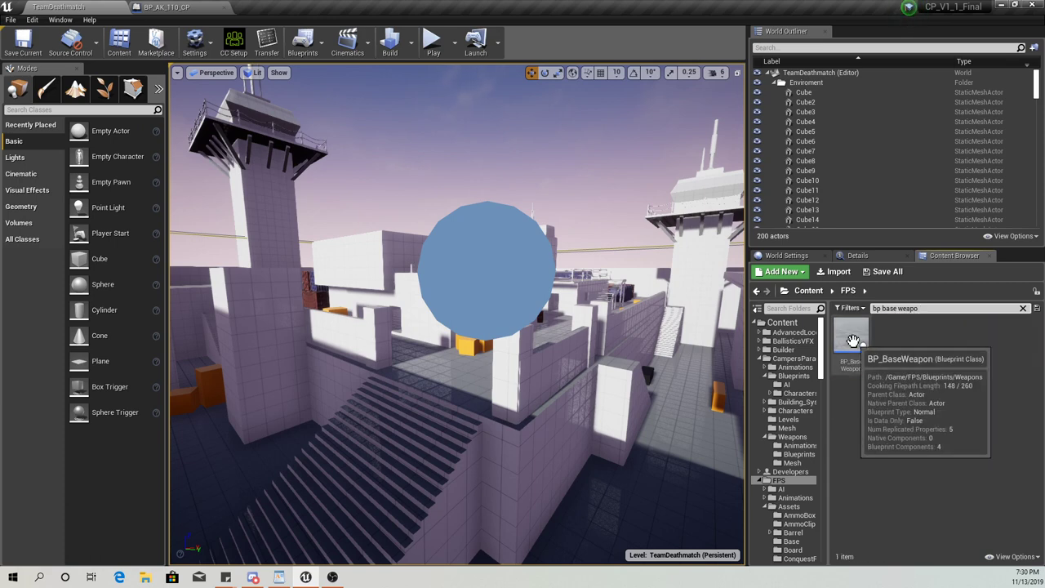
double_click(851, 335)
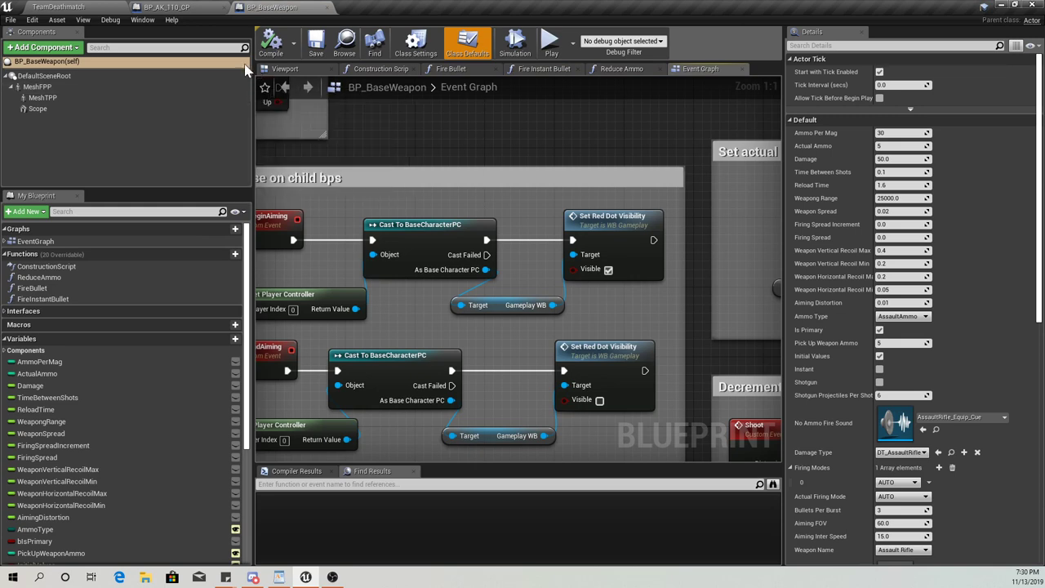
left_click(327, 8)
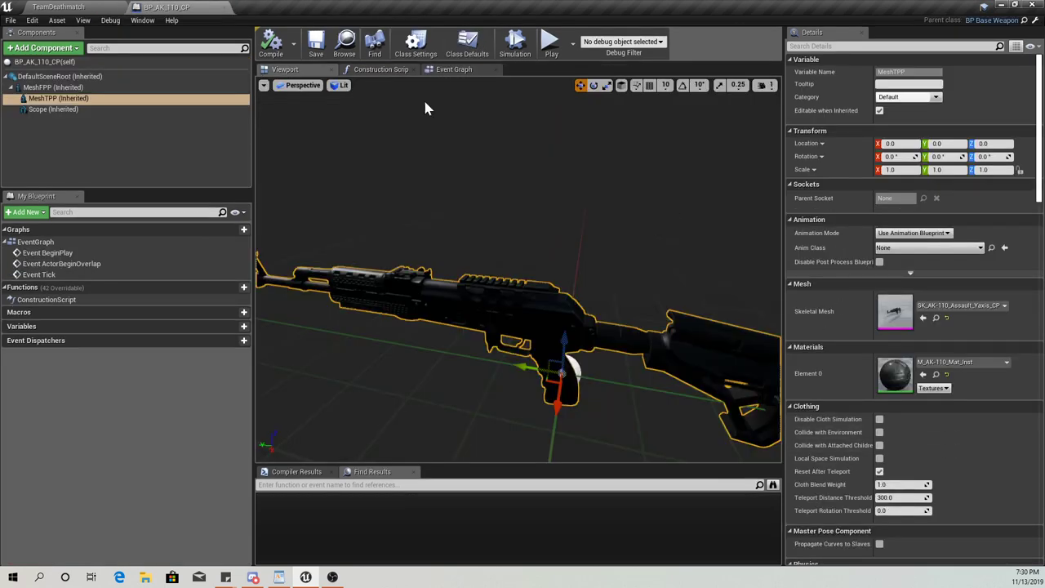
Open the BaseWeapon_BP Blueprint from the Content/Weapons/Blueprint folder
left_click(57, 6)
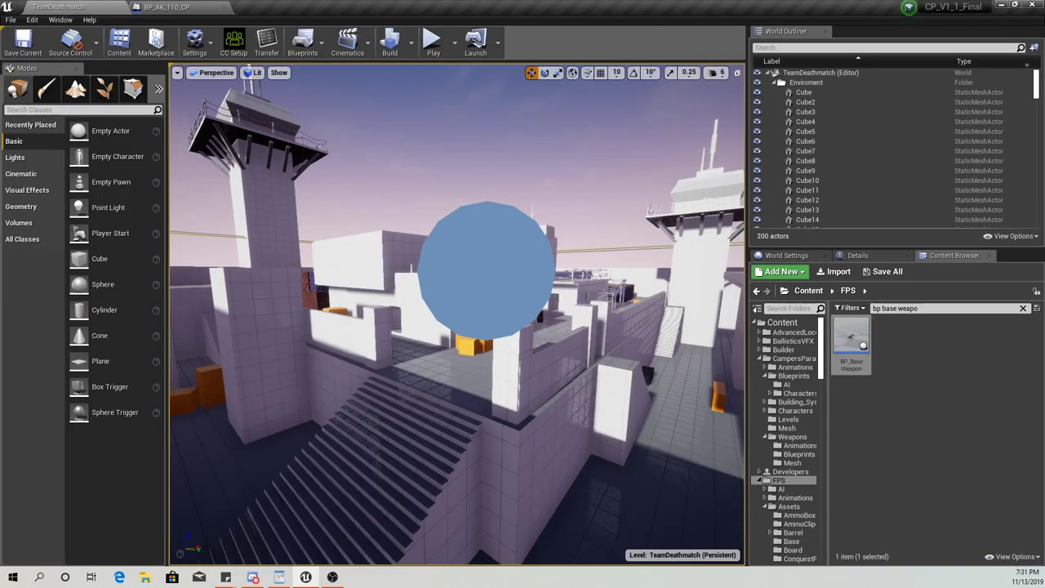
scroll(804, 476, "down", 10)
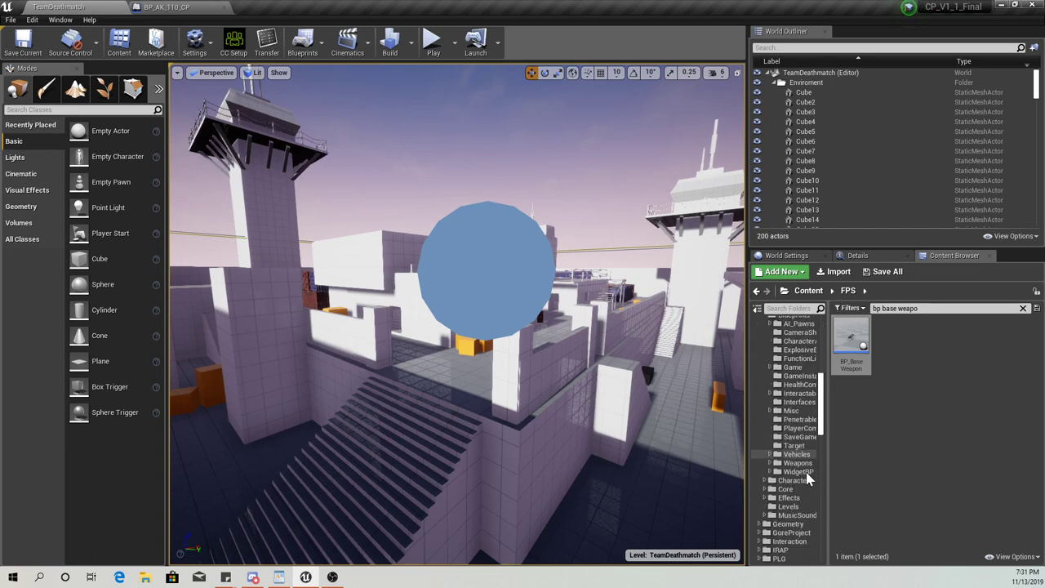
scroll(805, 482, "down", 2)
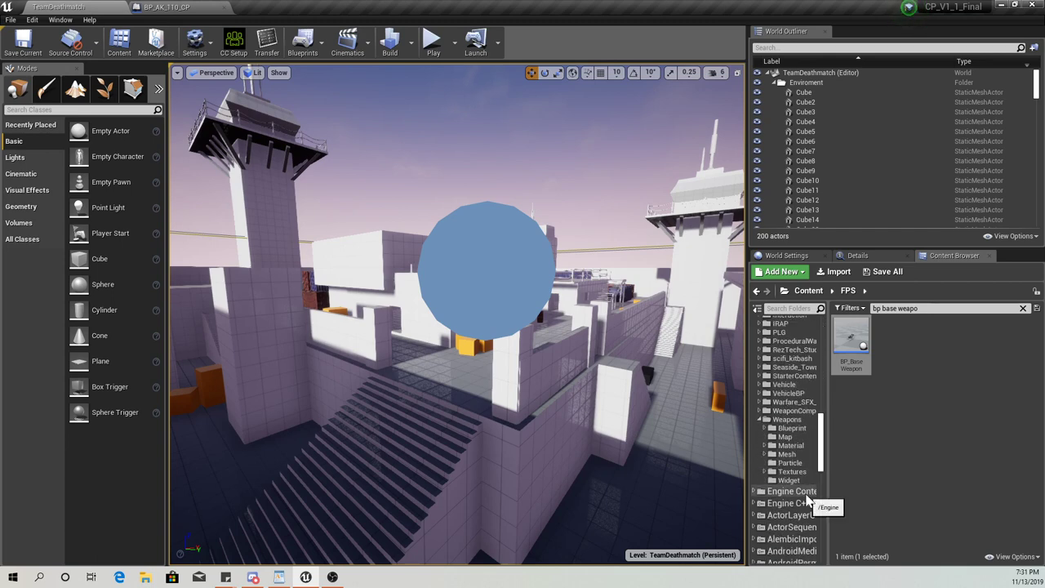
left_click(784, 437)
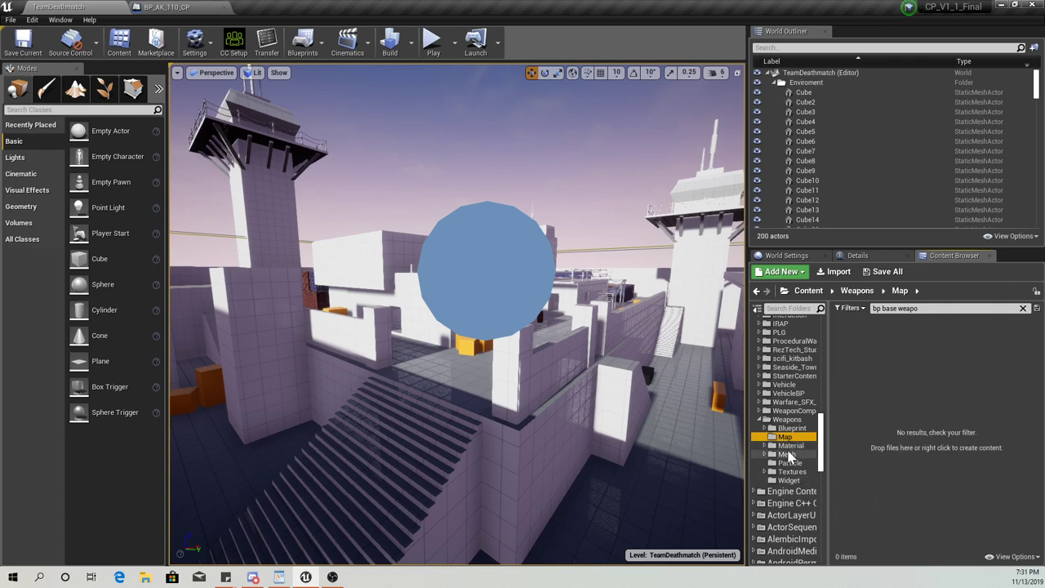
left_click(790, 429)
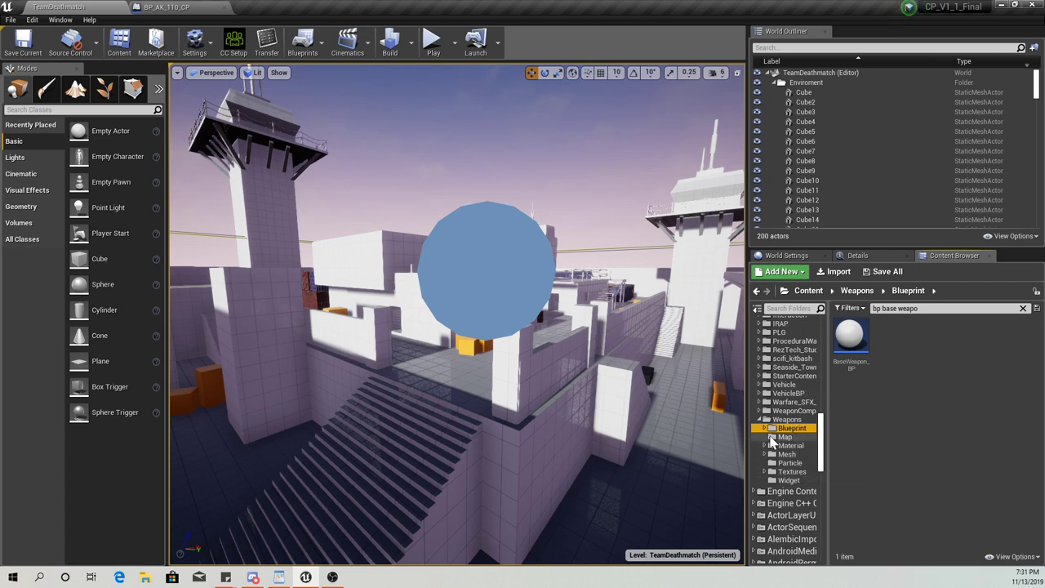
double_click(850, 334)
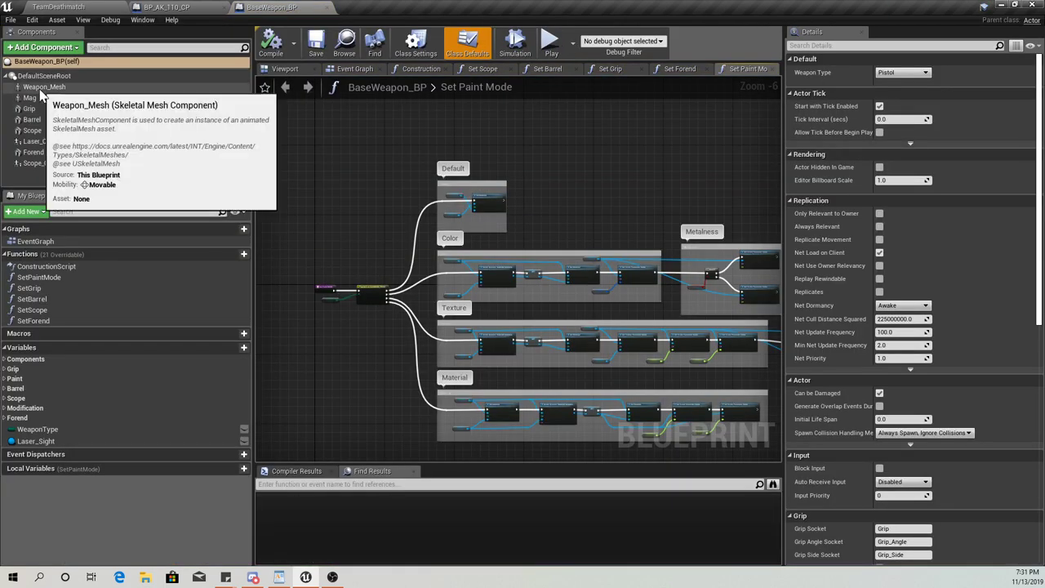
Copy the components from Mag through Scope_ChildActor in BaseWeapon_BP
left_click(33, 98)
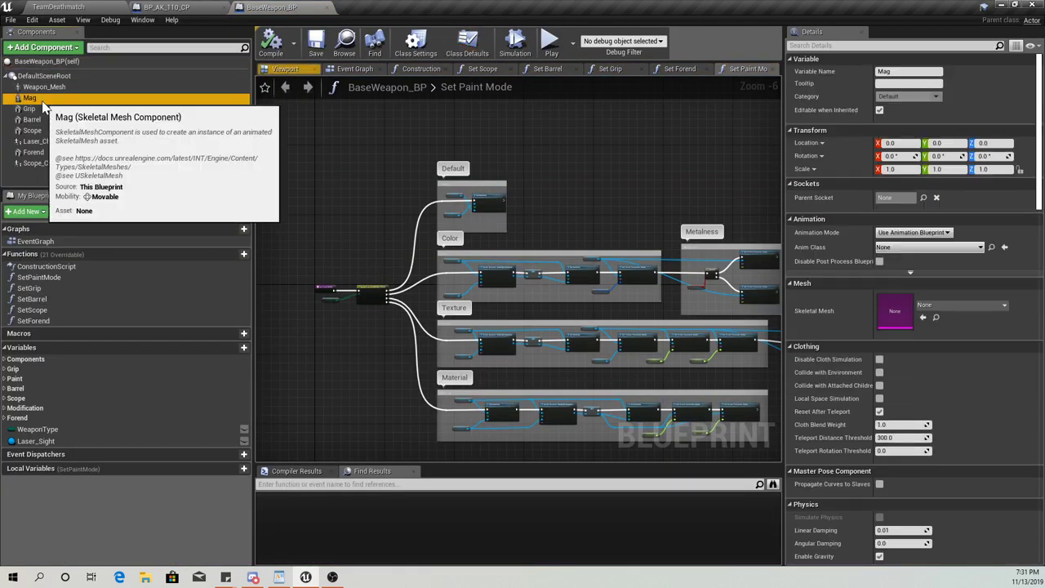
left_click(41, 163, "shift")
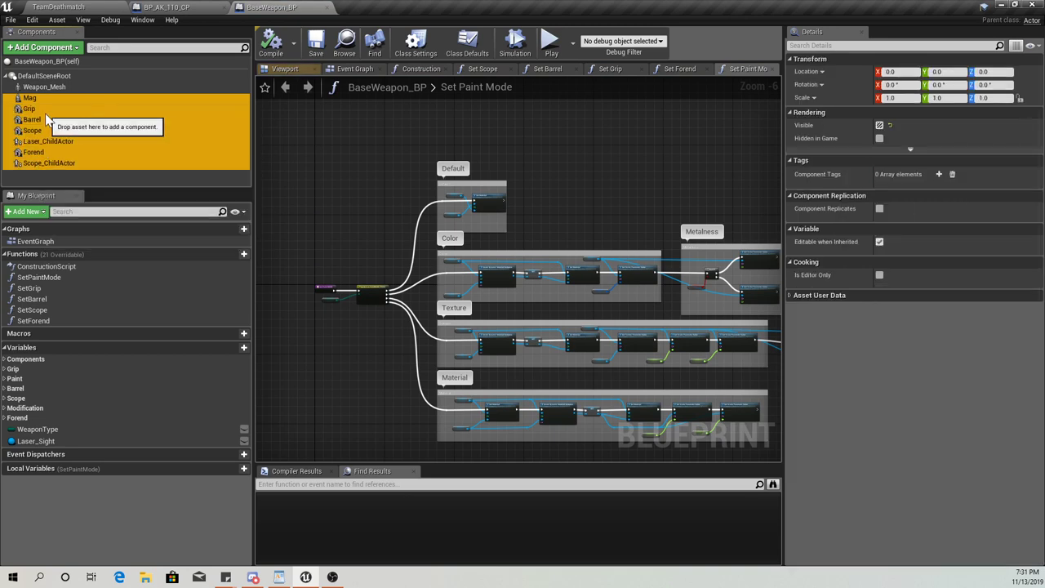
right_click(46, 119)
left_click(74, 162)
Paste the copied attachment components onto DefaultSceneRoot in BP_AK_110_CP and select the Grip component
left_click(190, 8)
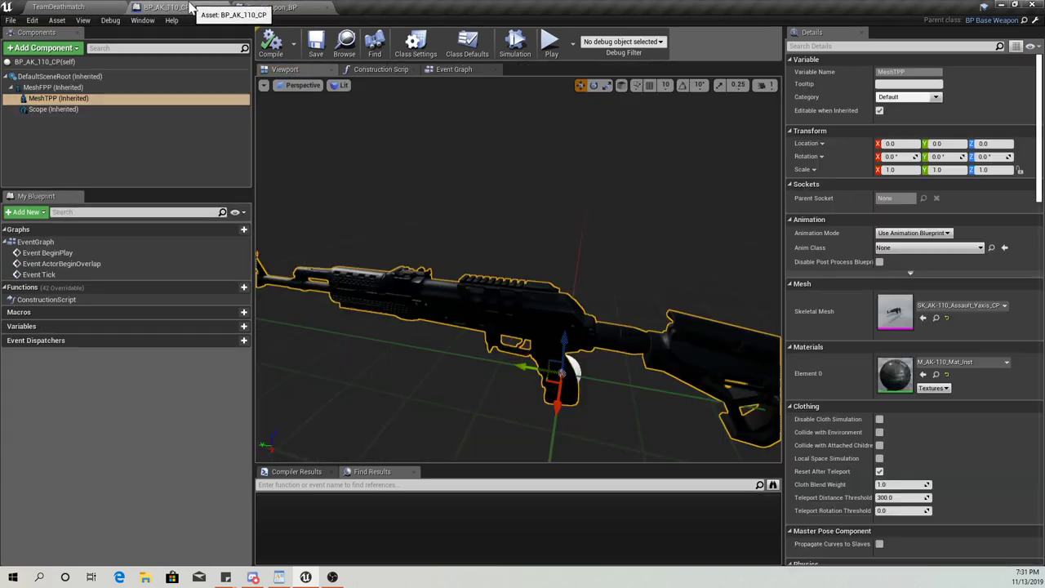
left_click(50, 75)
right_click(56, 78)
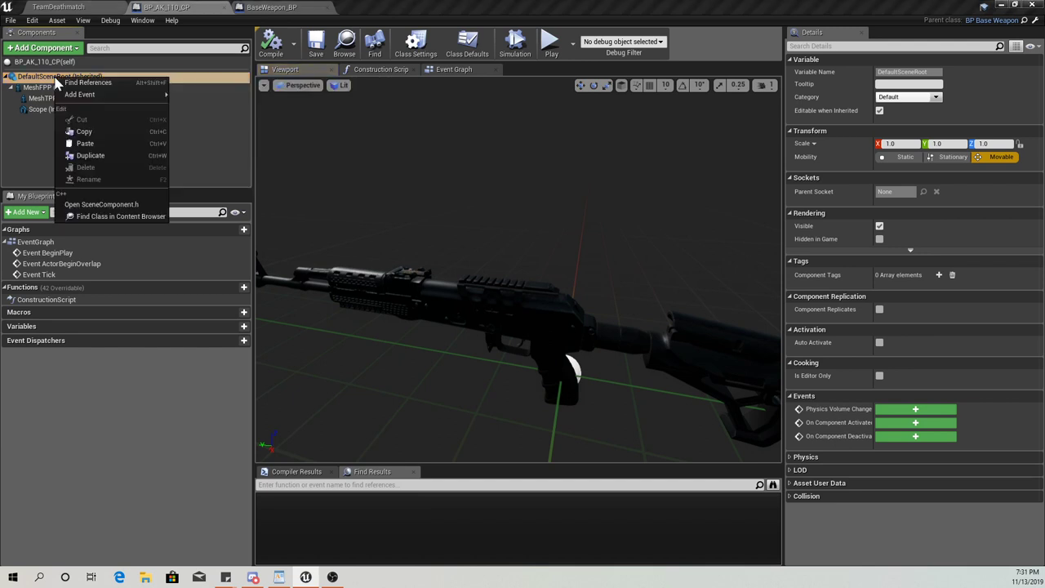
left_click(81, 142)
left_click(48, 122)
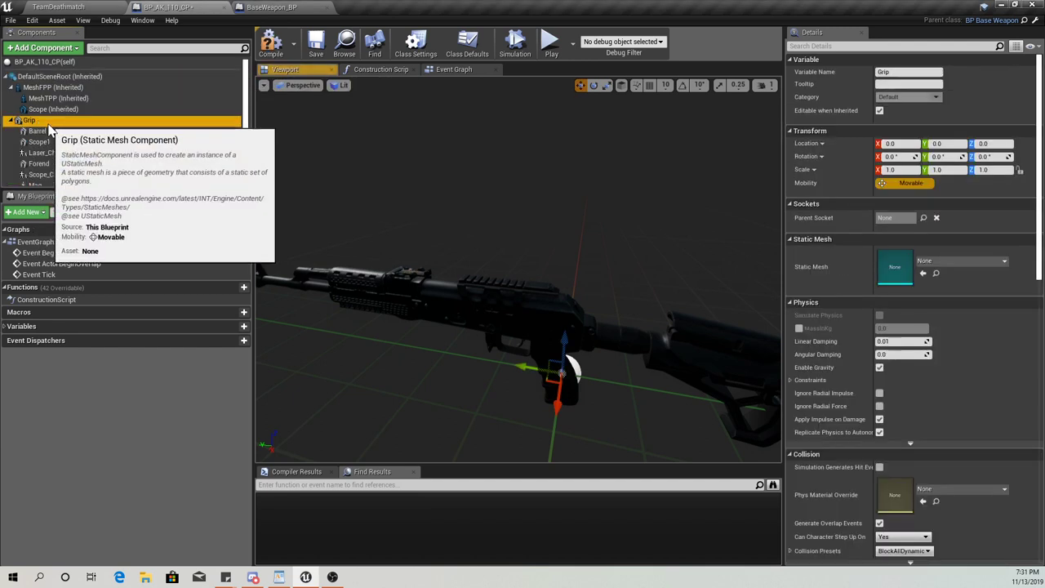
Reparent Grip, Barrel, Scope1, Laser_ChildActor, Forend, Scope_ChildActor and Mag directly under the inherited MeshFPP component
left_click_drag(37, 122, 40, 88)
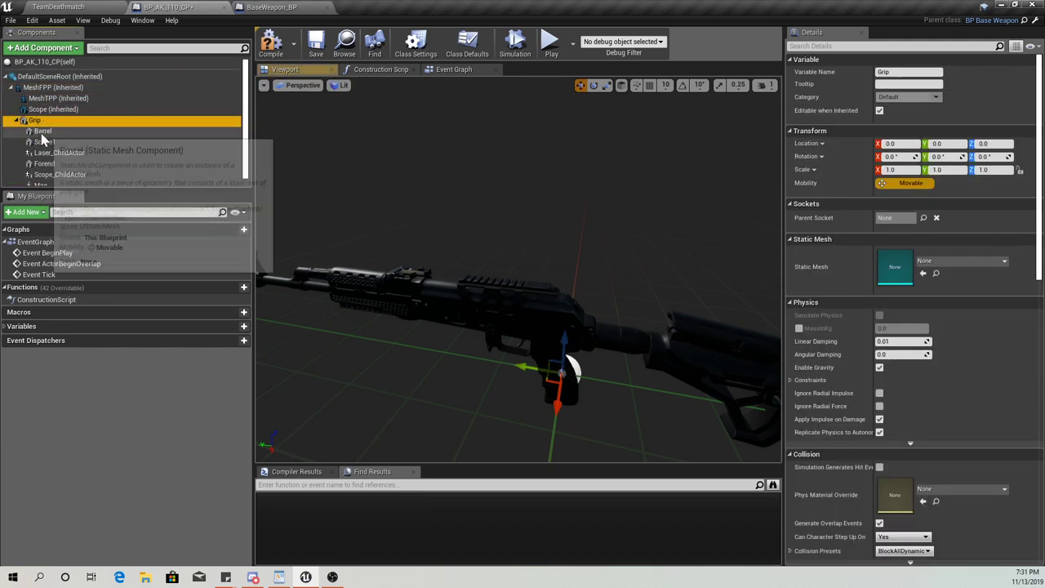
left_click_drag(43, 139, 51, 89)
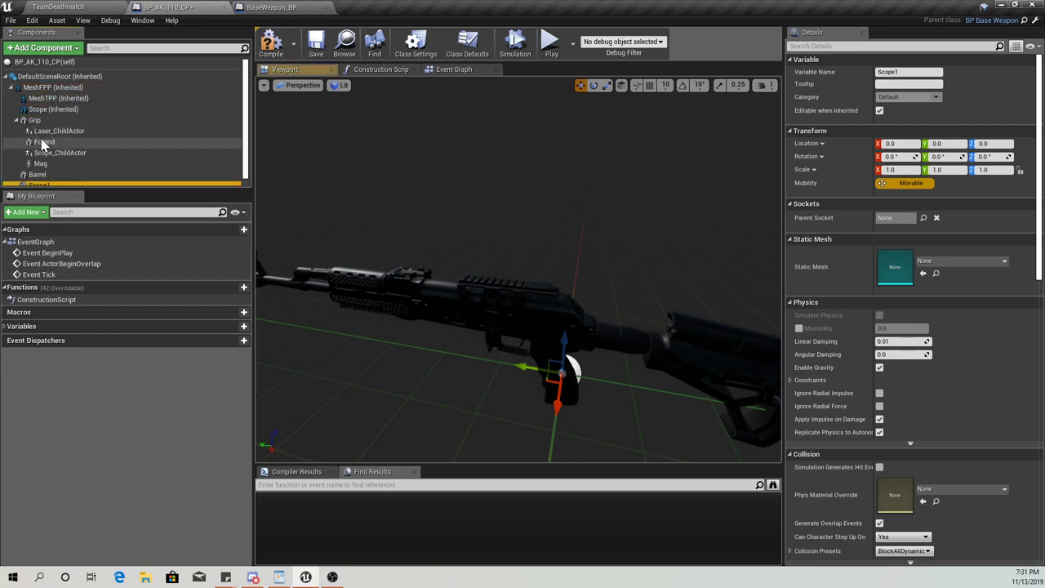
left_click_drag(45, 132, 47, 98)
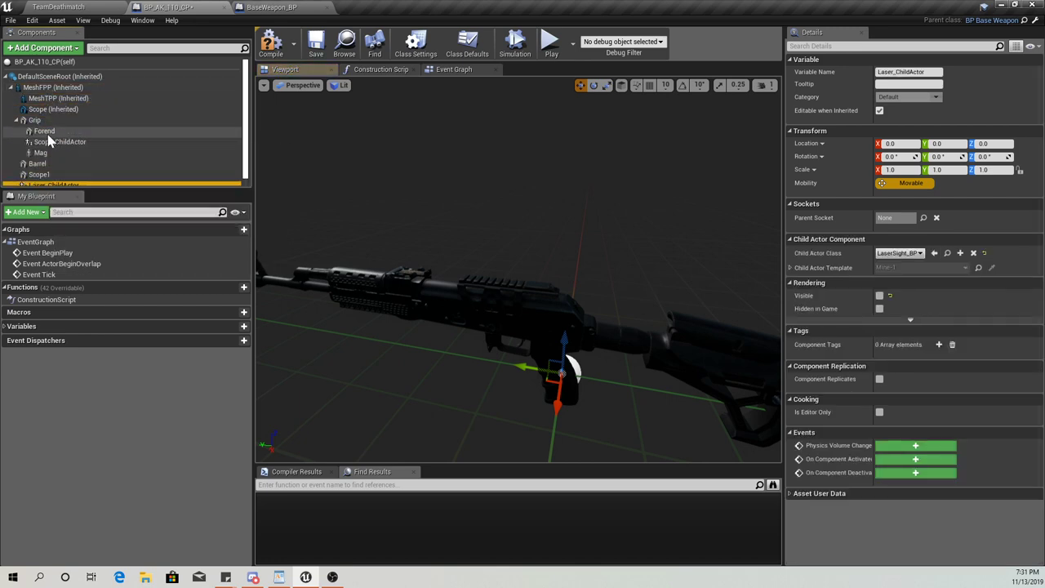
left_click_drag(48, 134, 52, 90)
left_click_drag(51, 134, 49, 90)
left_click_drag(45, 131, 46, 89)
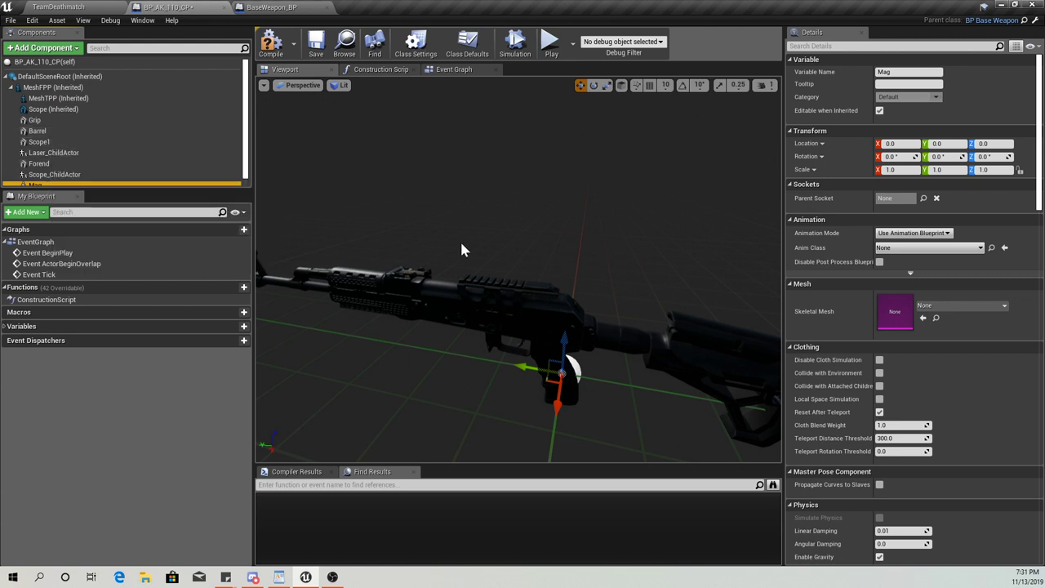
Assign the SK_AK-110_Mag skeletal mesh to the Mag component
right_click_drag(518, 270, 441, 253)
right_click_drag(371, 341, 490, 354)
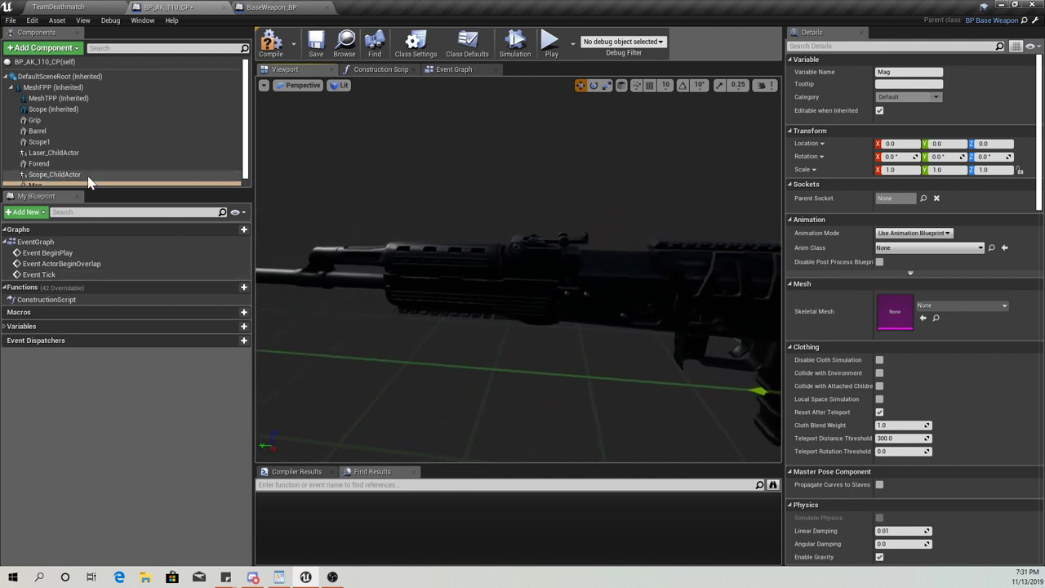
left_click(36, 120)
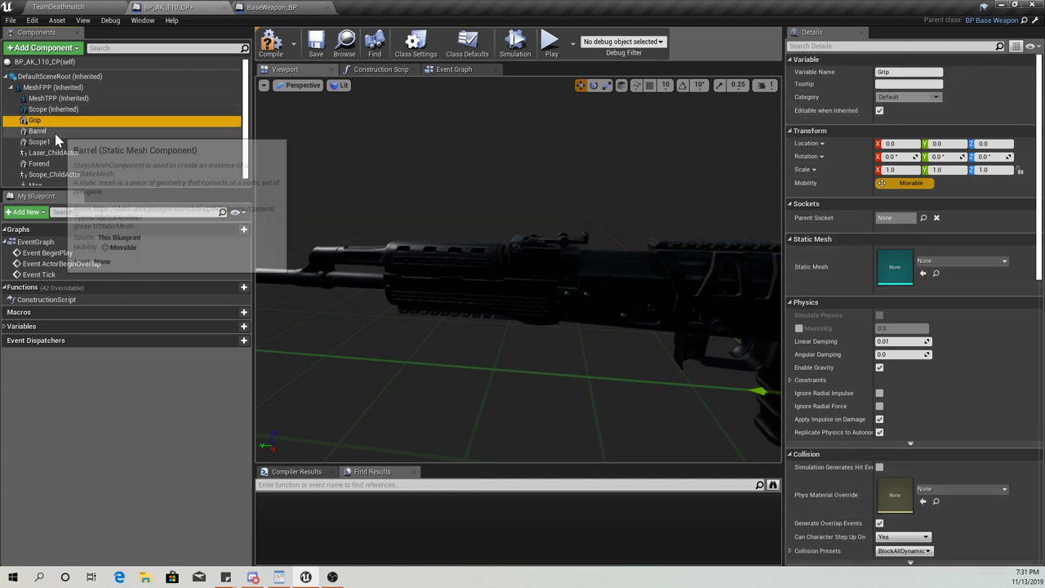
scroll(81, 163, "down", 1)
left_click(71, 180)
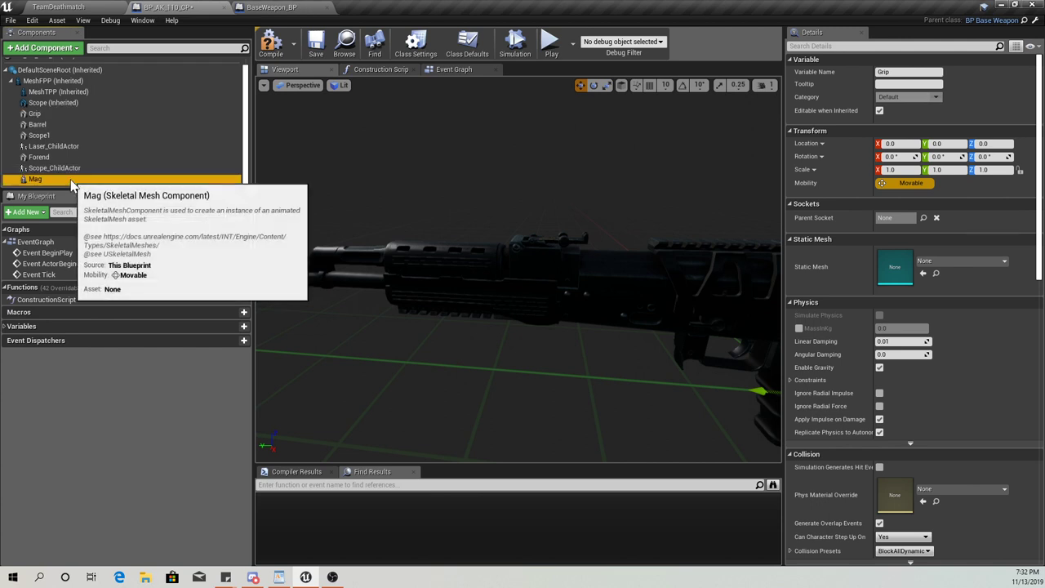
left_click(939, 307)
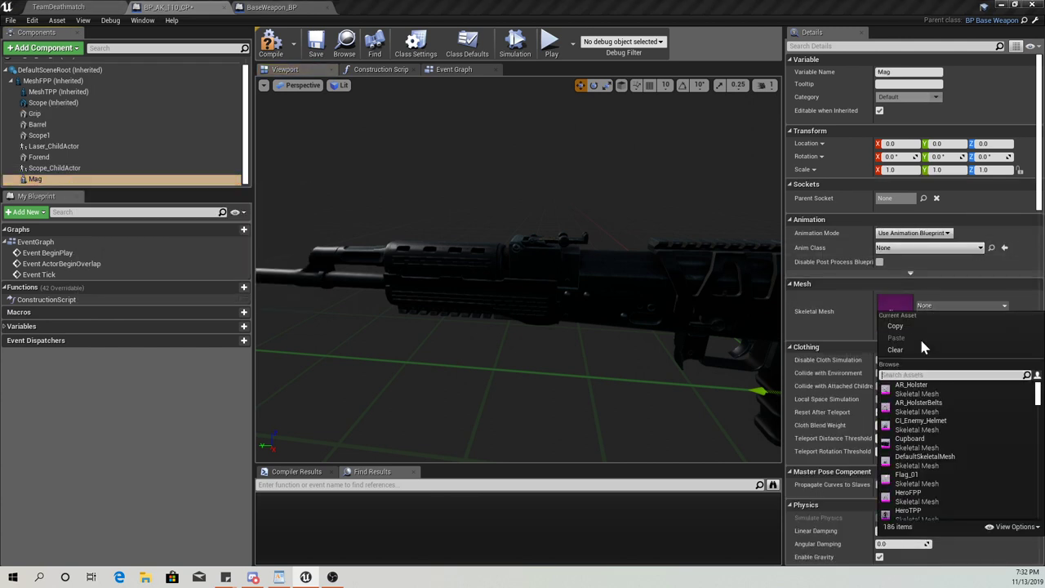
type("ak ma")
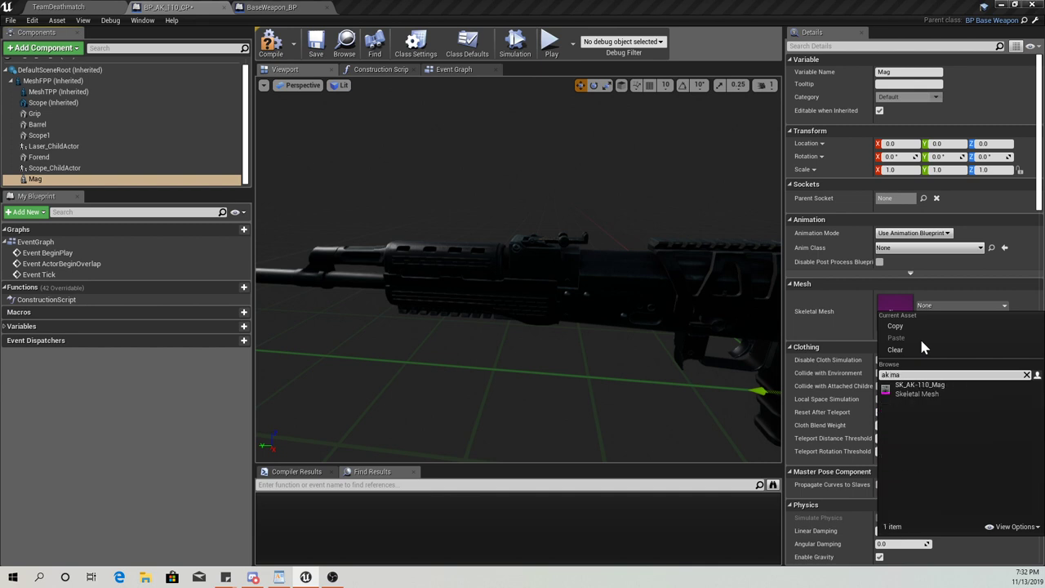
left_click(936, 389)
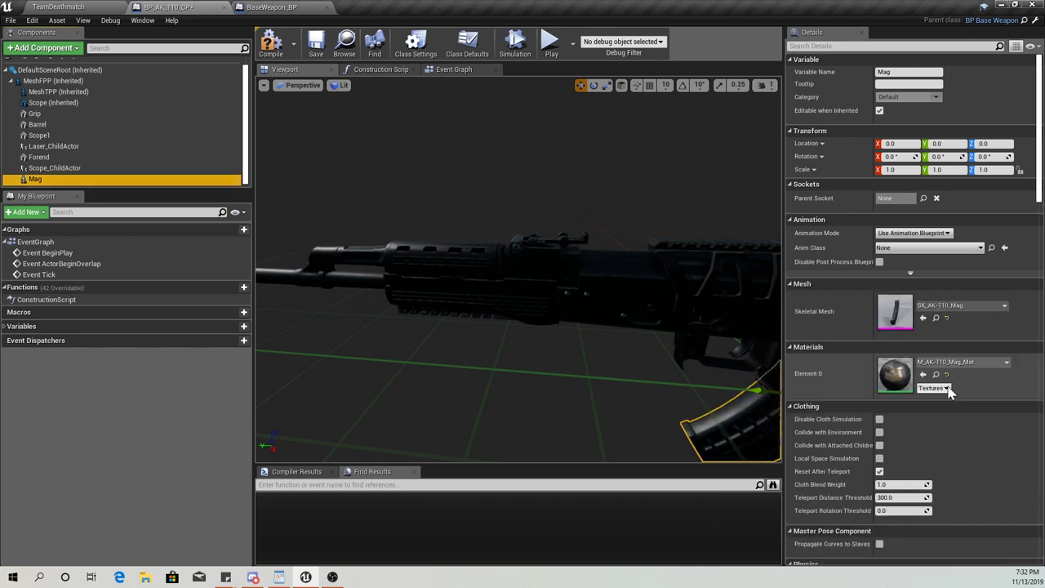
mouse_move(443, 366)
right_mouse_down()
mouse_move(563, 372)
mouse_move(404, 373)
mouse_move(392, 408)
mouse_move(420, 314)
mouse_move(412, 376)
mouse_move(420, 359)
mouse_move(424, 298)
mouse_move(429, 371)
right_mouse_up()
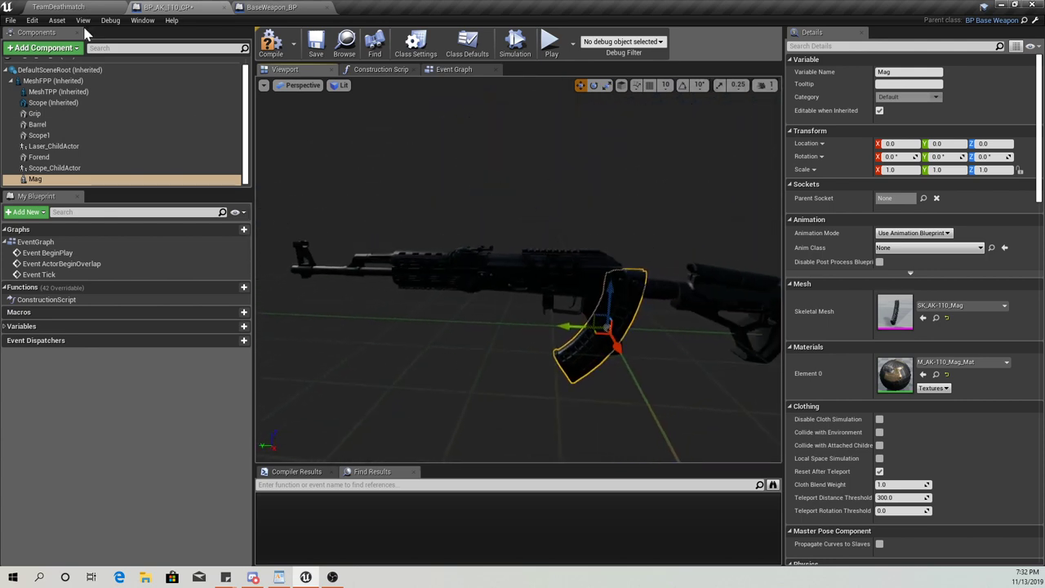
Show all assets in the CampersParadise/Weapons/Mesh folder by clearing the old search filter
left_click(70, 8)
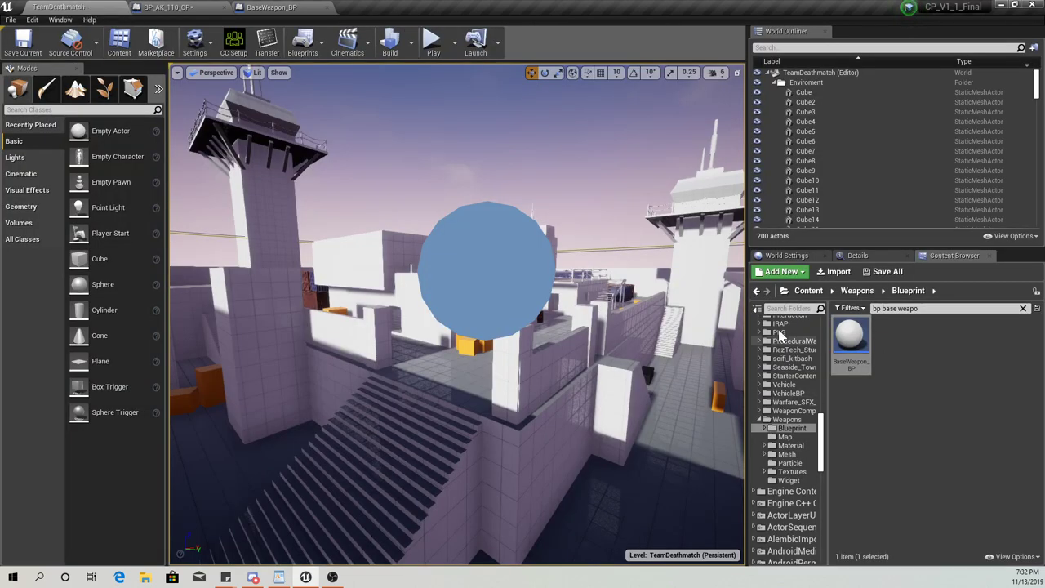
left_click_drag(821, 445, 826, 347)
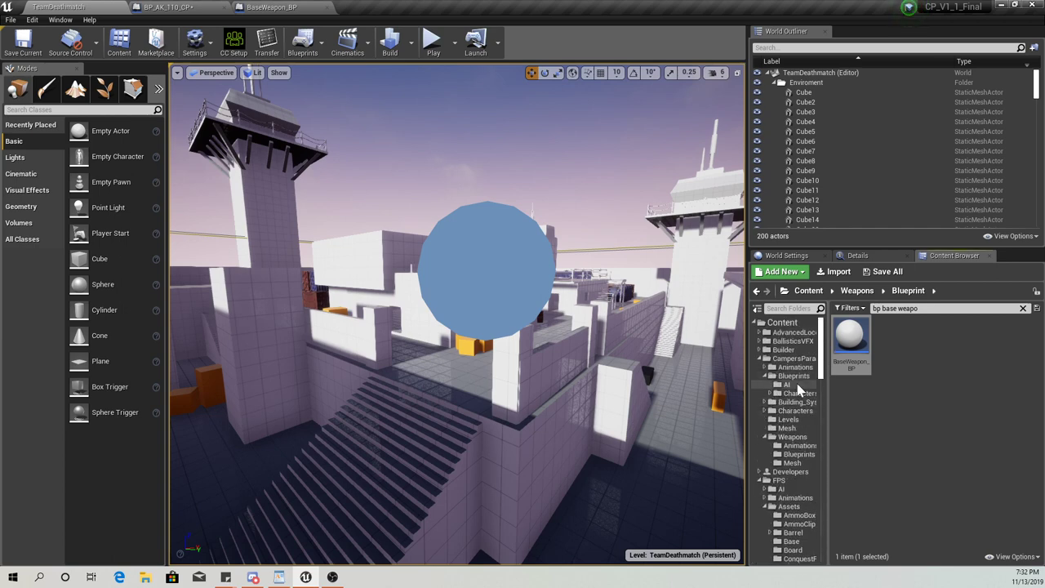
left_click(791, 464)
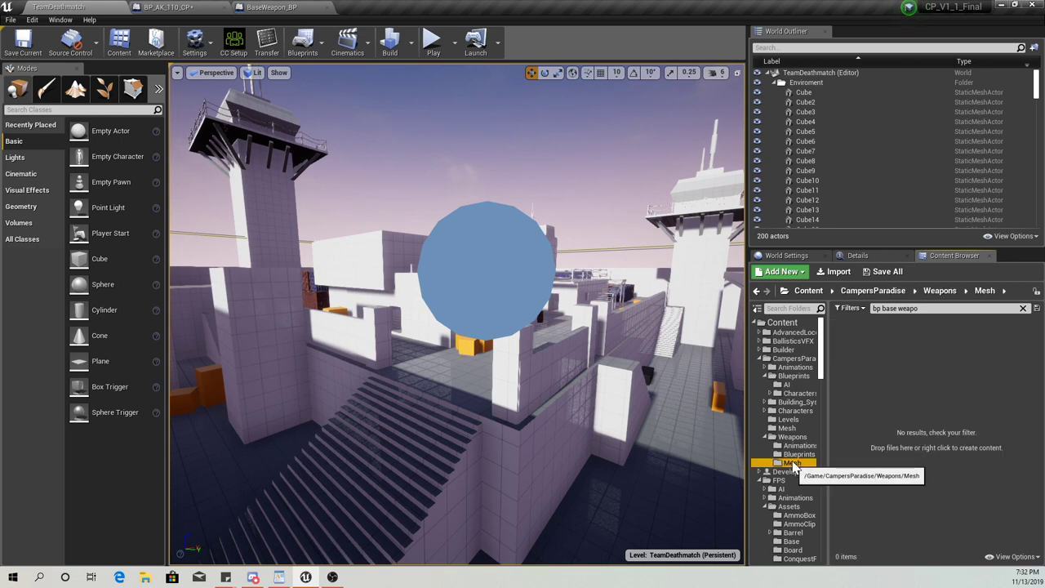
left_click(1023, 309)
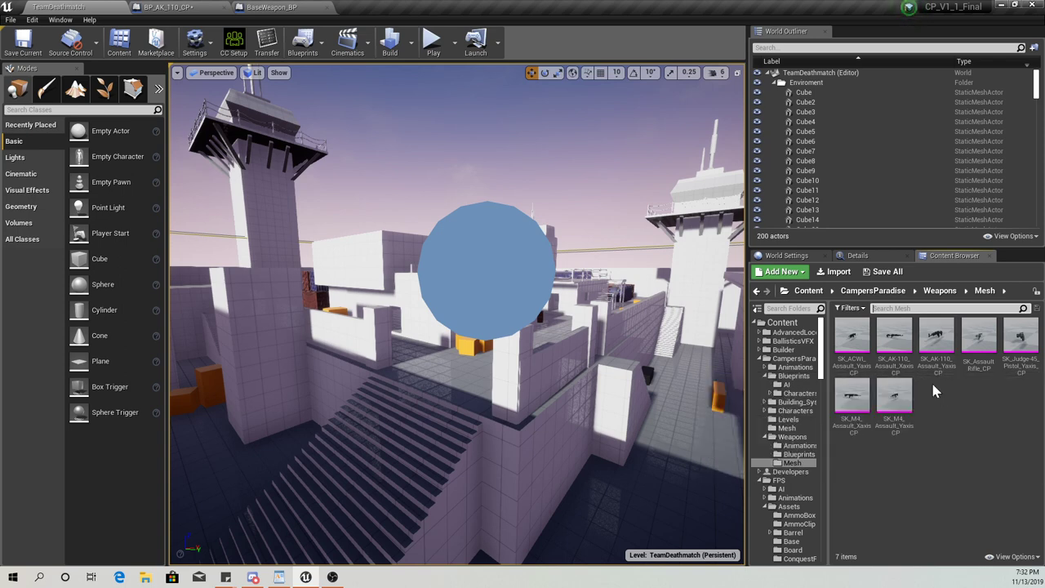
double_click(852, 336)
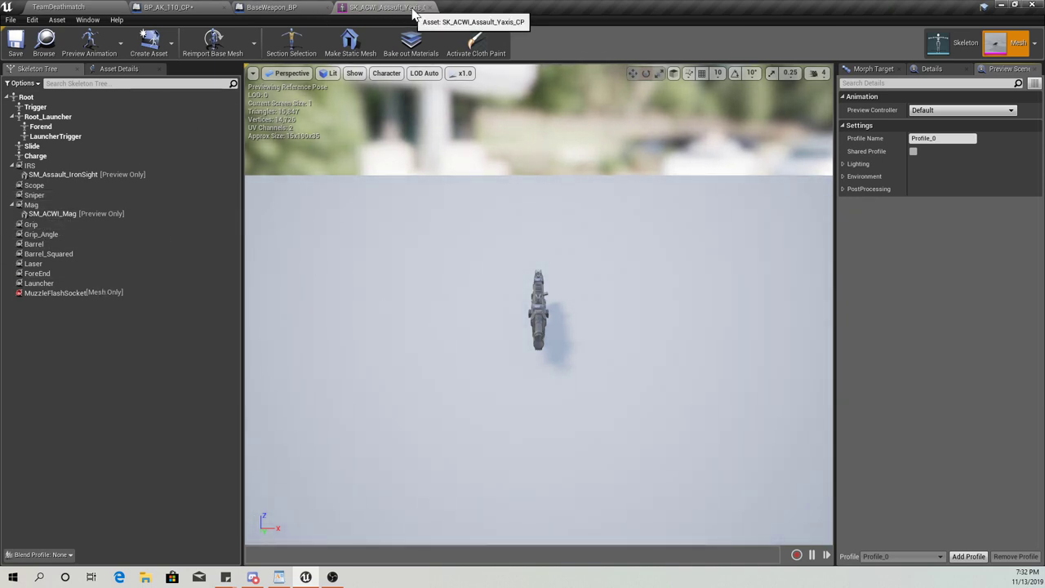
left_click(430, 8)
left_click(77, 8)
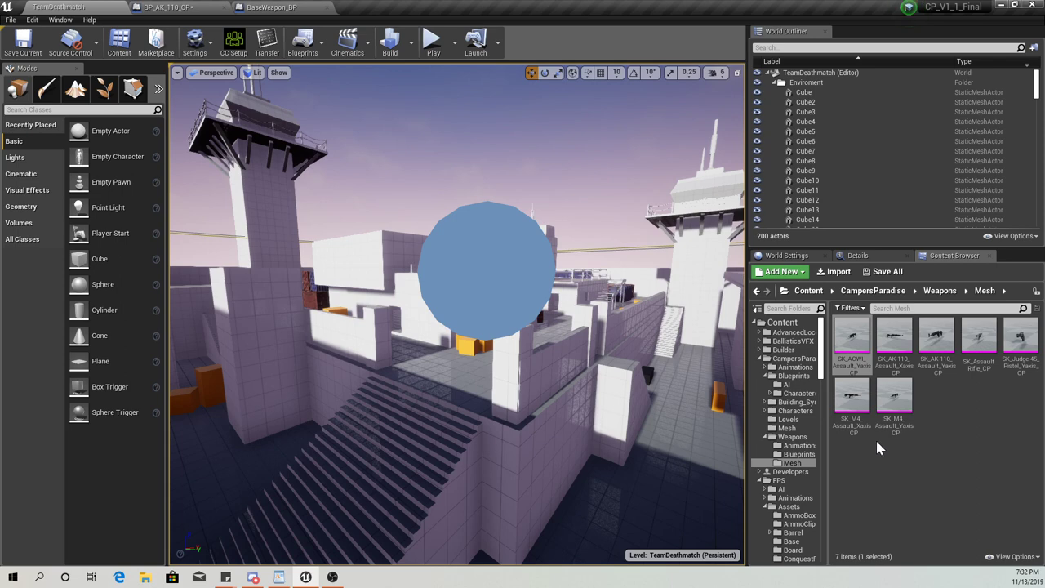
Open SK_AK-110_Assault_Yaxis_CP and add SM_AK-110_Mag as a preview asset on its Mag socket
double_click(950, 356)
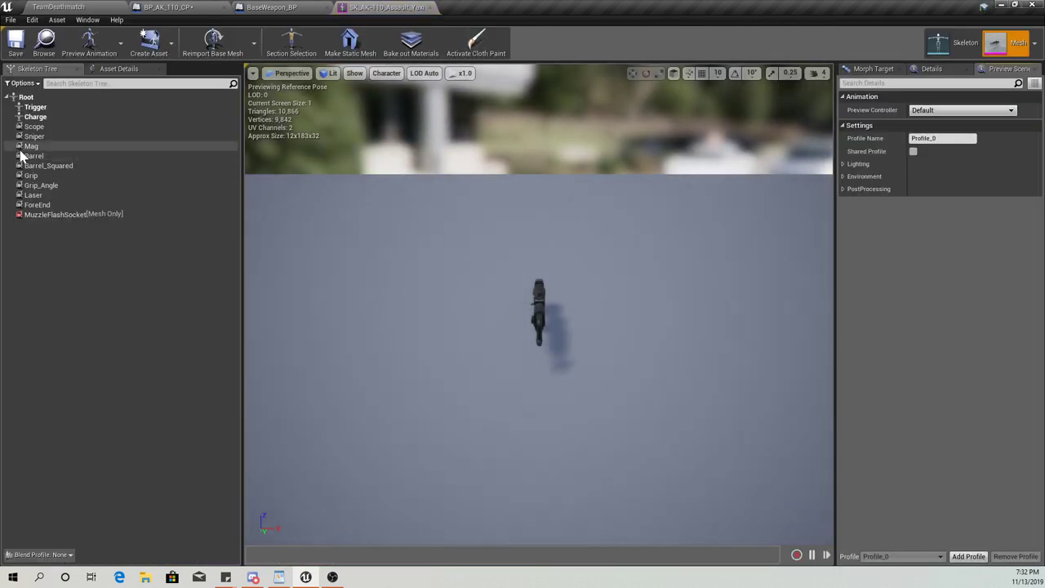
left_click(24, 147)
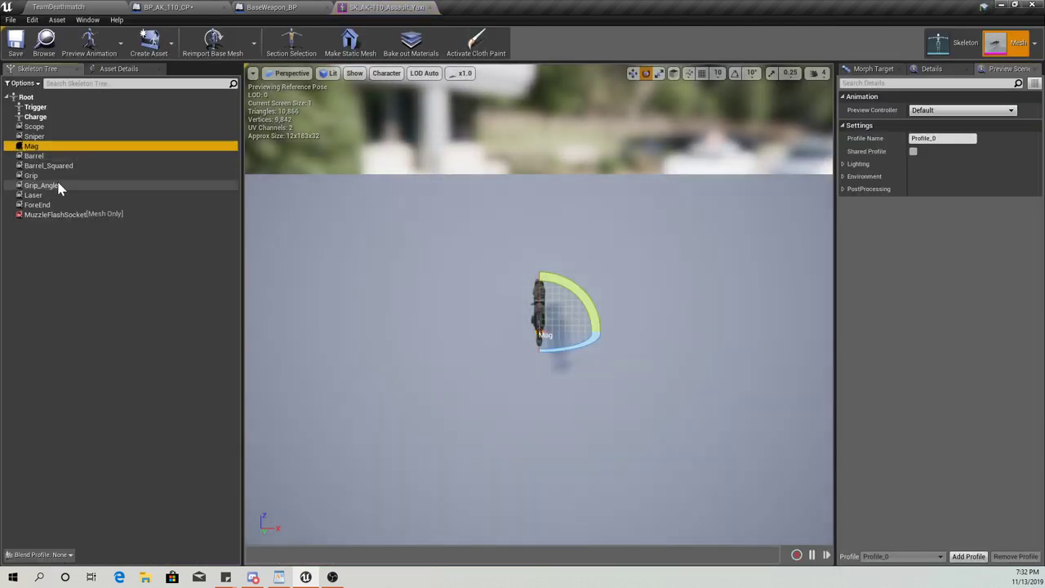
right_click(37, 147)
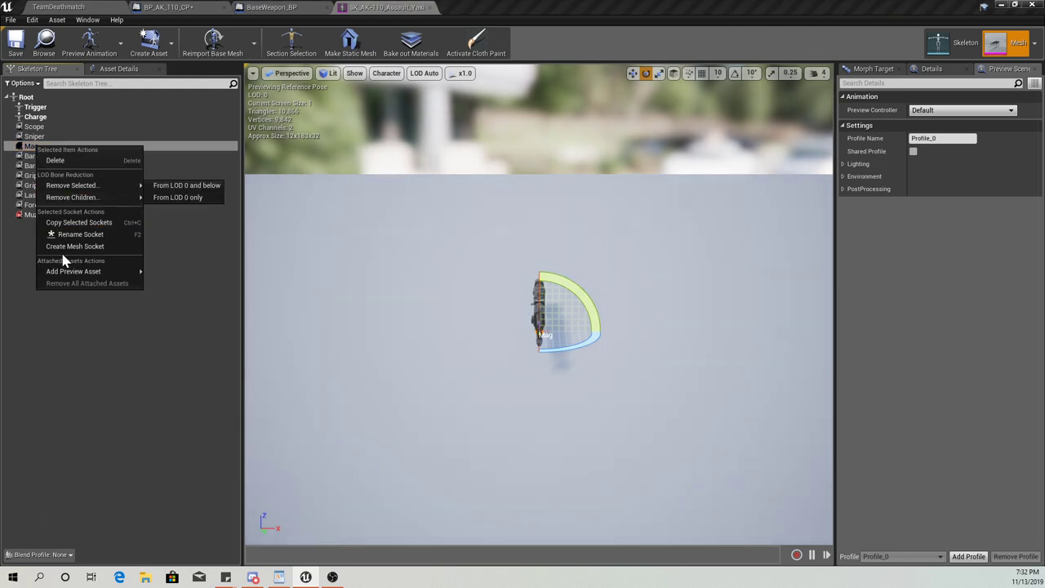
mouse_move(69, 271)
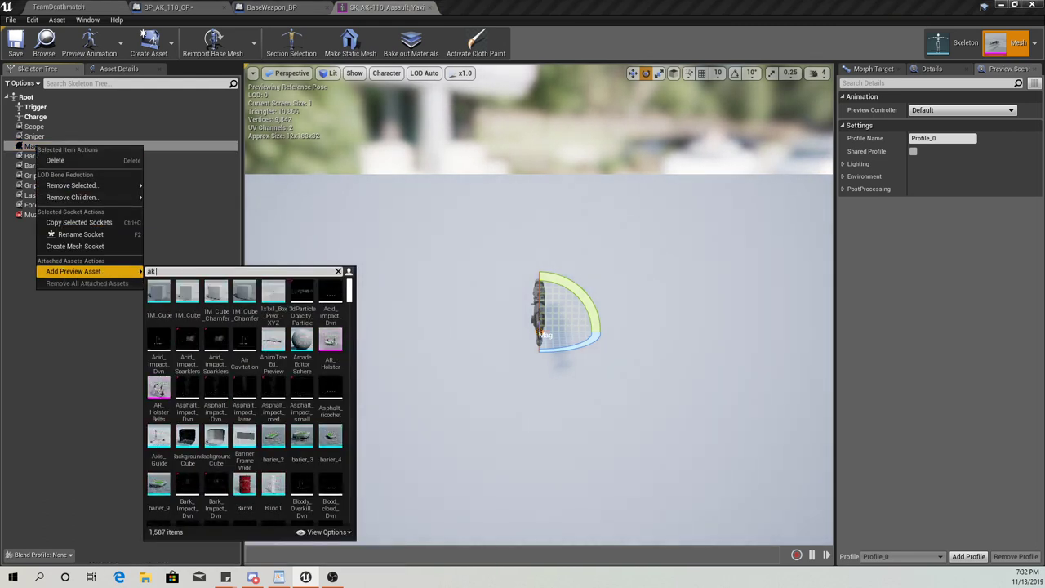
type("gak mag")
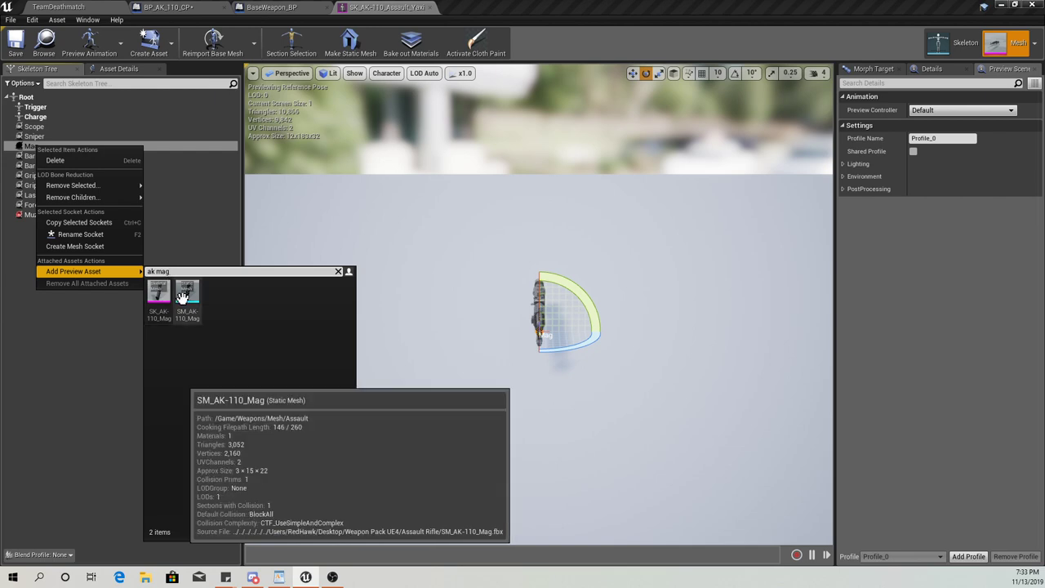
left_click(187, 294)
Examine from the side how the preview magazine sits in the AK-110's magazine well
right_click_drag(539, 304, 682, 292)
key("a")
key("w")
key("w")
key("s")
key("w")
key("s")
key("w")
key("w")
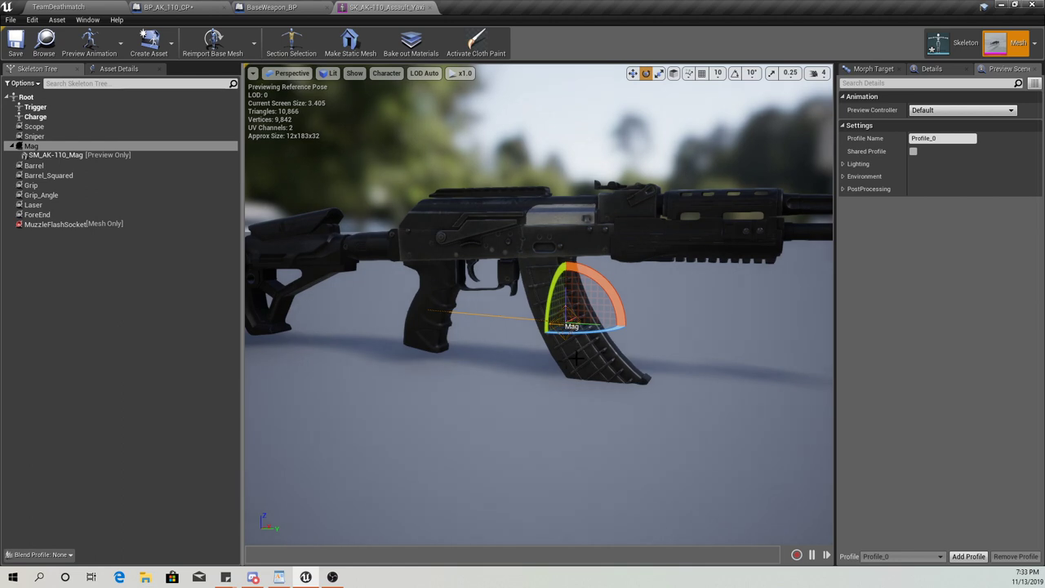
mouse_move(508, 330)
right_mouse_down()
mouse_move(555, 305)
mouse_move(516, 323)
right_mouse_up()
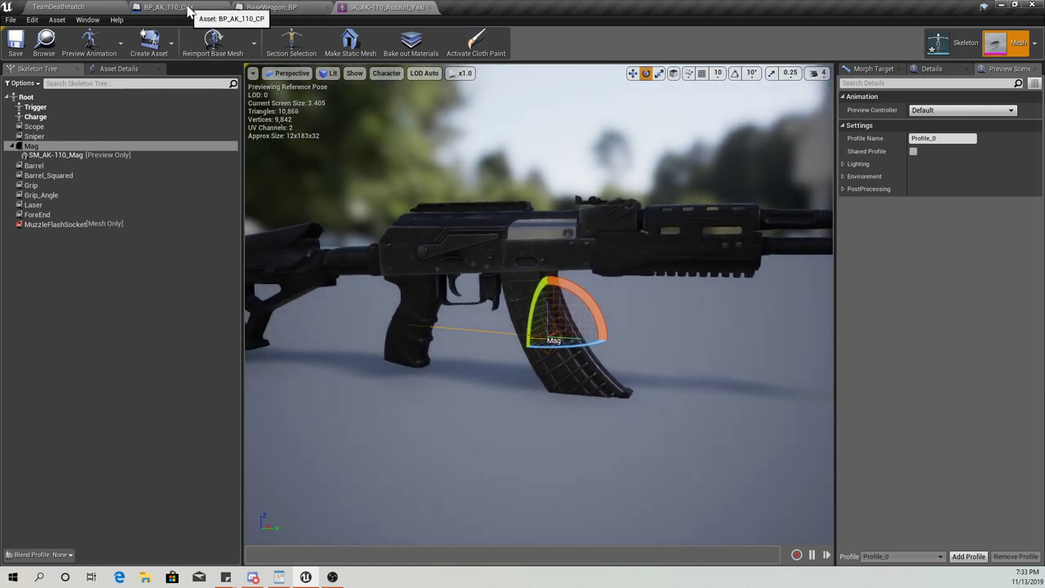
Return to BP_AK_110_CP, enable grid, rotation and scale snapping, and move the Mag component forward to Y 20
left_click(186, 8)
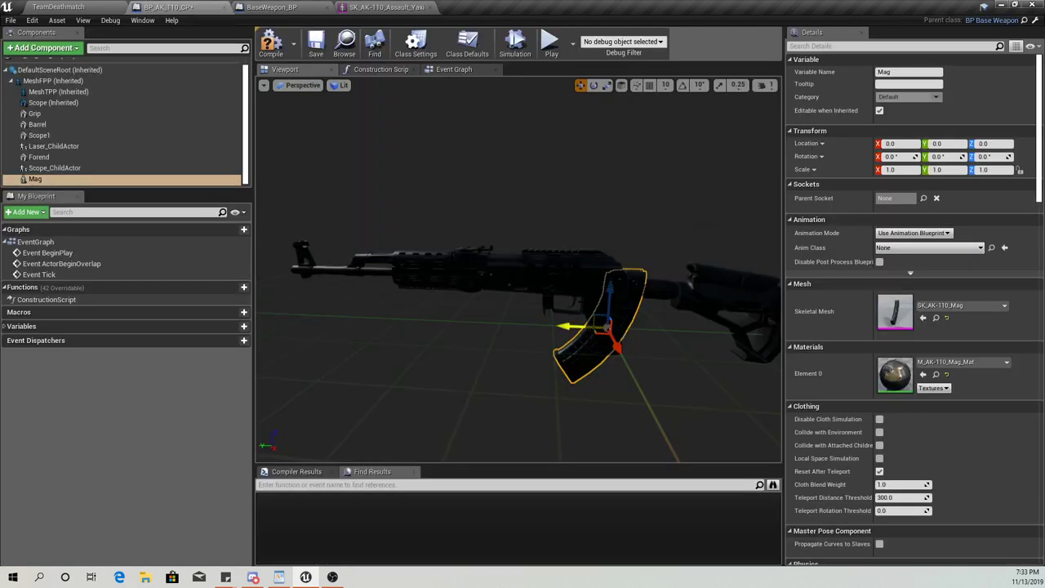
left_click(639, 86)
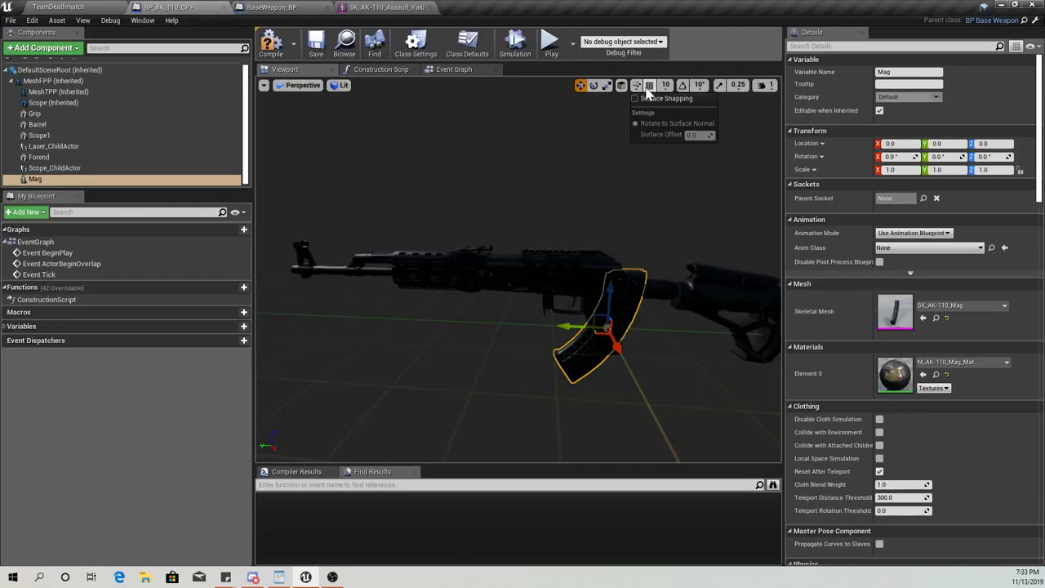
left_click(648, 86)
left_click(684, 86)
left_click(720, 86)
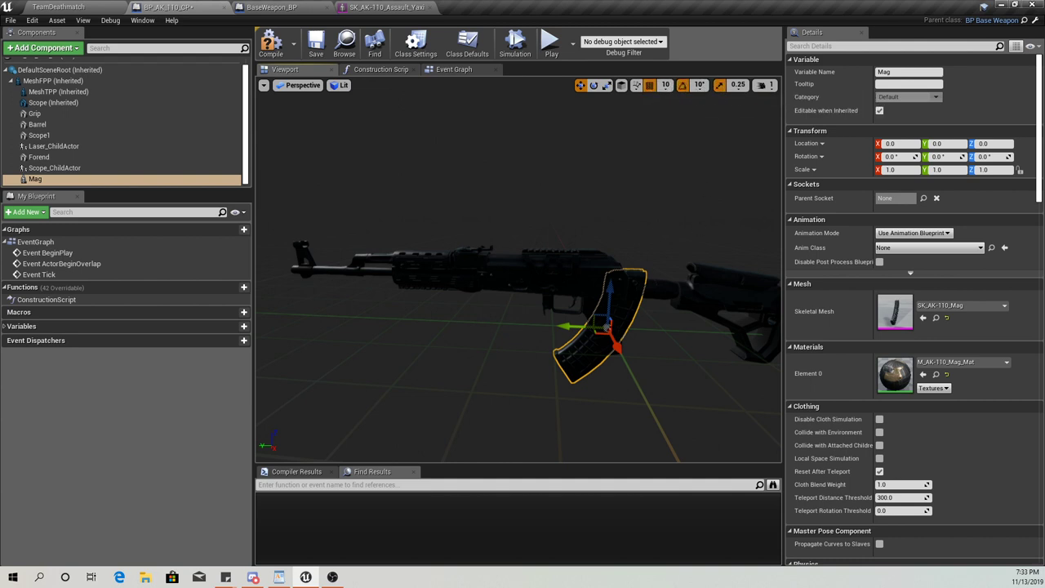
left_click_drag(567, 327, 485, 327)
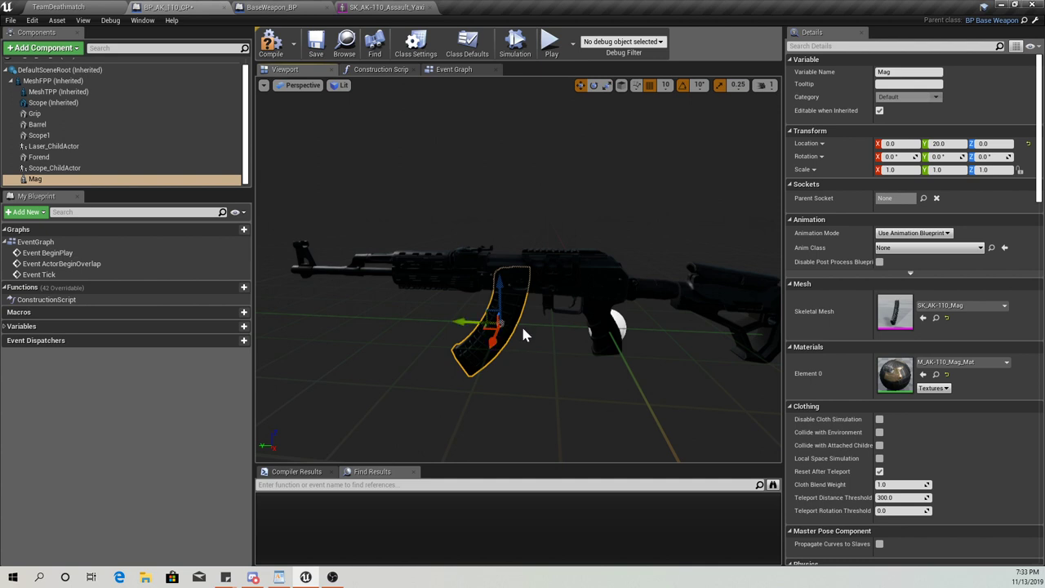
Disable grid and scale snapping and move the Mag component to about Y 17.81 and Z -2.64
mouse_move(500, 303)
left_mouse_down()
mouse_move(500, 319)
mouse_move(499, 301)
left_mouse_up()
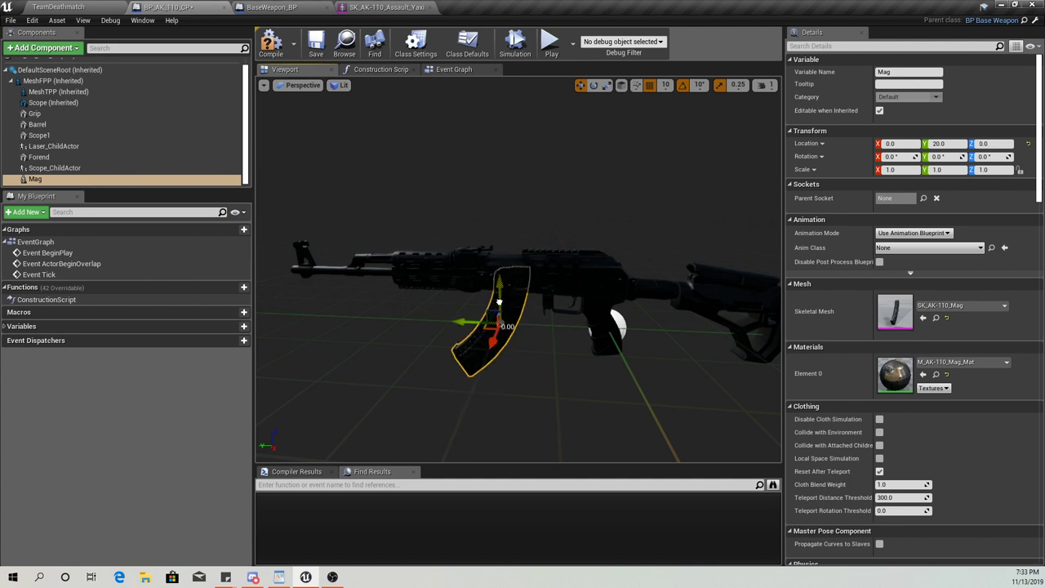
left_click(651, 87)
left_click_drag(498, 284, 501, 297)
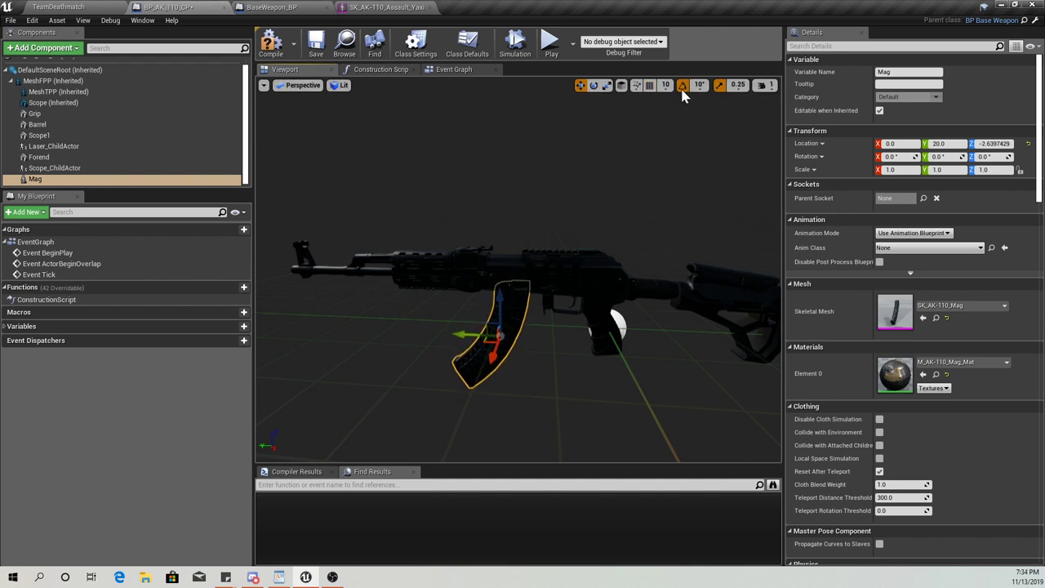
left_click(719, 85)
left_click_drag(462, 330, 472, 334)
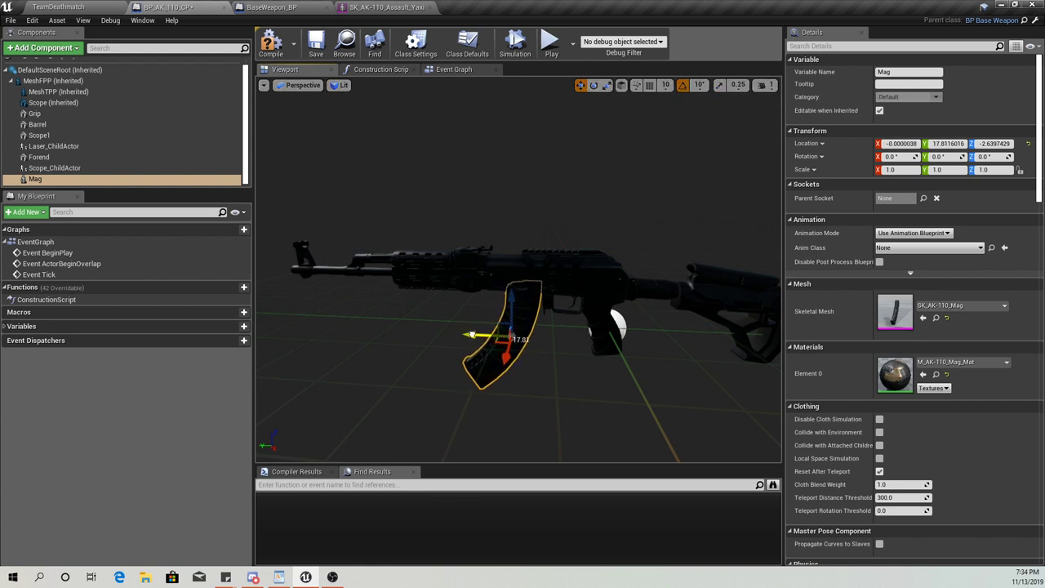
Raise the Mag component in the AK-110's magazine well to about Z -1.52, checking the fit from the front and side
mouse_move(490, 343)
right_mouse_down()
mouse_move(475, 379)
mouse_move(487, 356)
right_mouse_up()
right_click_drag(494, 441, 485, 445)
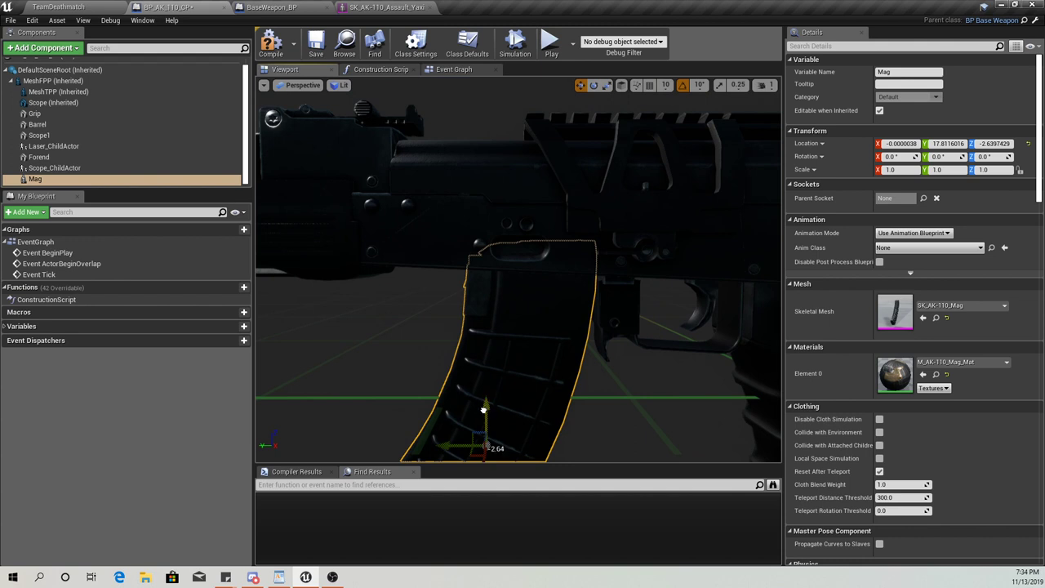
left_click_drag(483, 410, 481, 398)
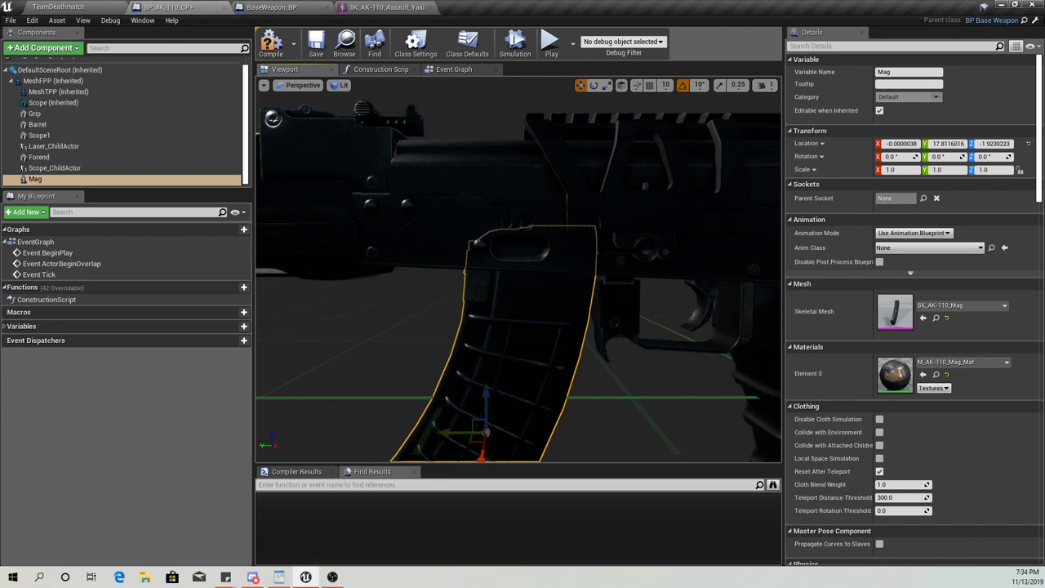
right_click_drag(483, 343, 462, 343)
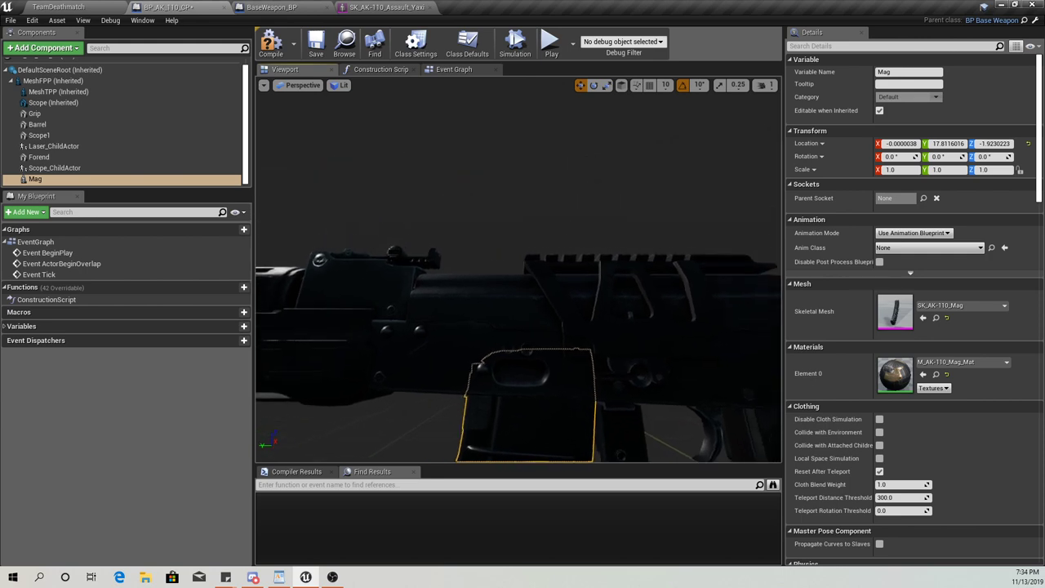
right_click_drag(462, 457, 462, 457)
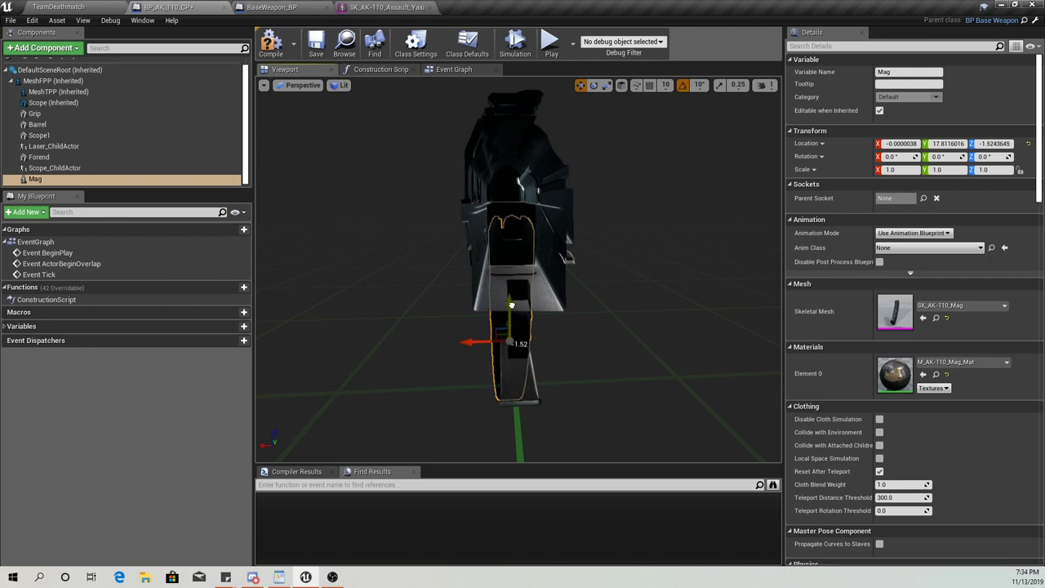
left_click_drag(511, 304, 511, 305)
right_click_drag(511, 305, 511, 304)
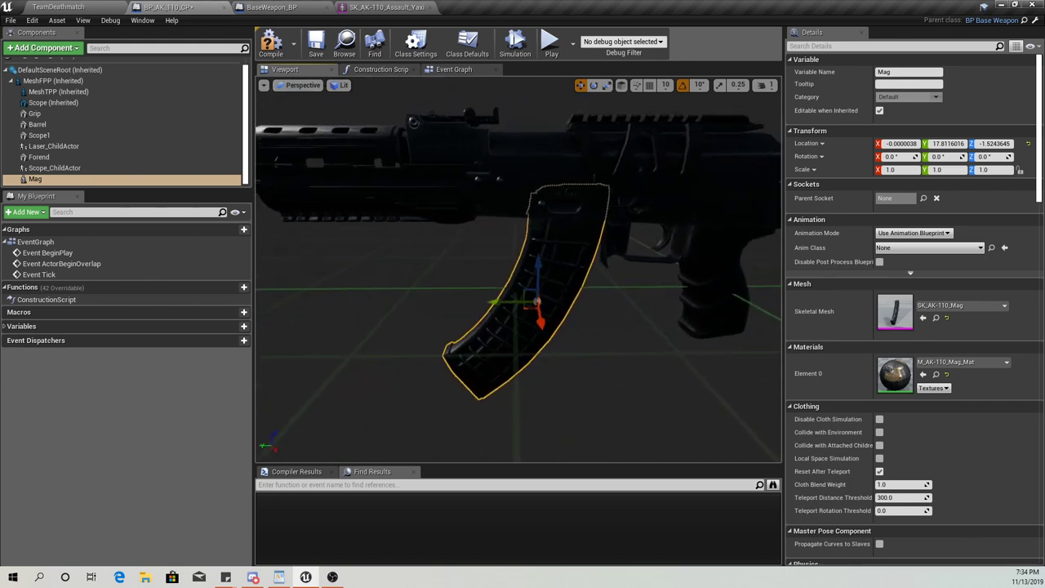
scroll(510, 304, "down", 10)
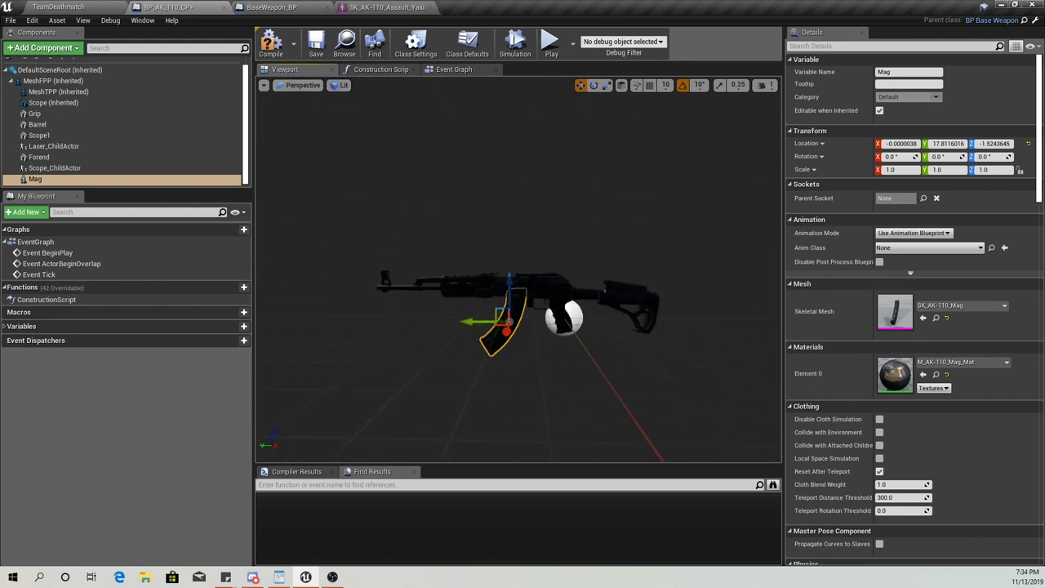
Switch to the AK-110 skeletal mesh and examine the socketed preview magazine from the same side as the blueprint view
left_click(377, 8)
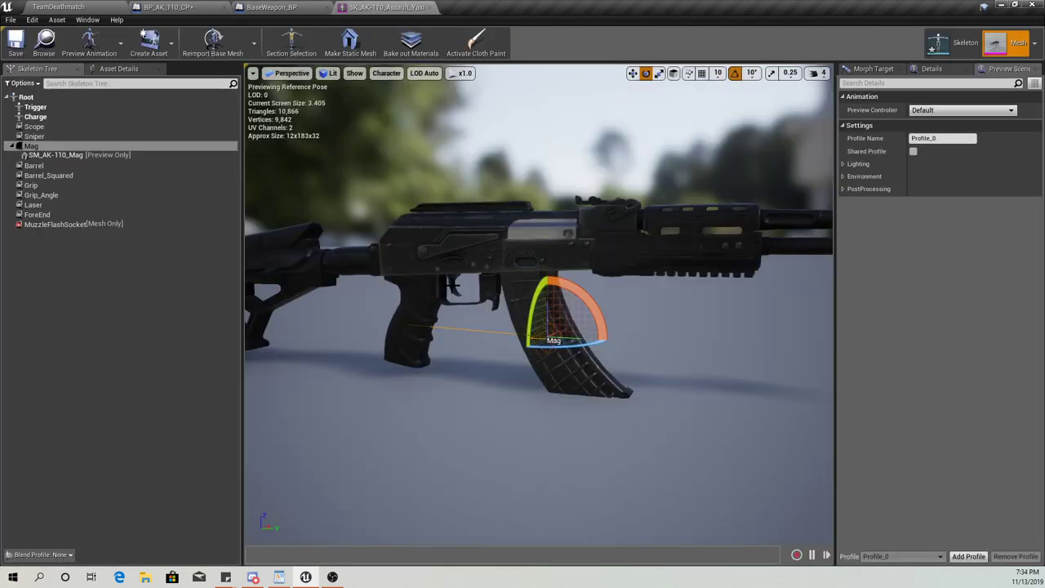
key("s")
right_click_drag(474, 278, 473, 277)
key("w")
scroll(454, 382, "up", 2)
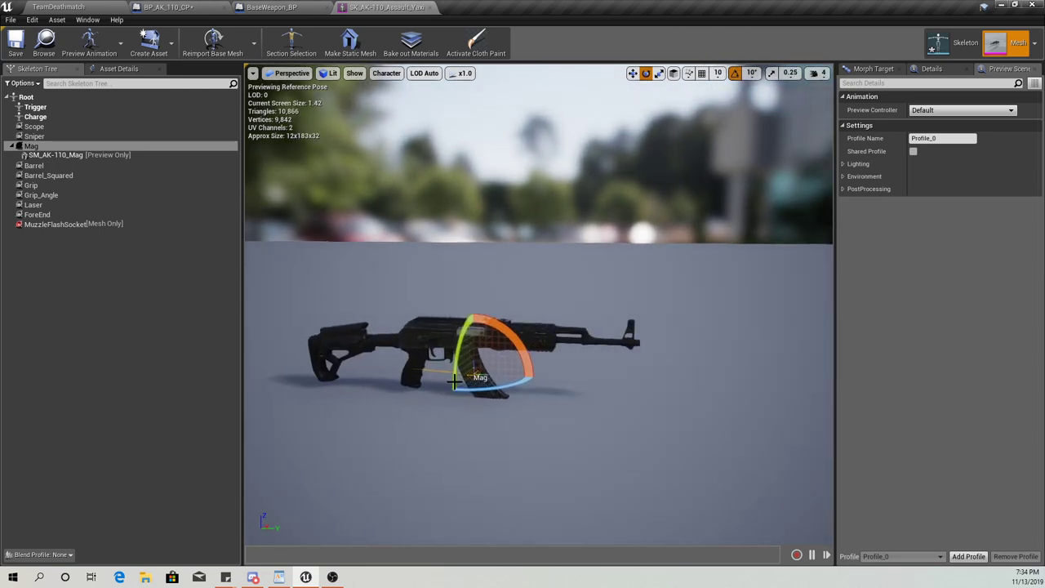
key("d")
right_click_drag(529, 312, 276, 324)
key("d")
key("w")
key("w")
key("s")
key("w")
key("a")
key("d")
key("w")
Undock the AK-110 skeletal mesh editor into its own window, sized and placed beside the BP_AK_110_CP viewport for comparison
left_click_drag(367, 18, 638, 152)
left_click_drag(767, 151, 759, 91)
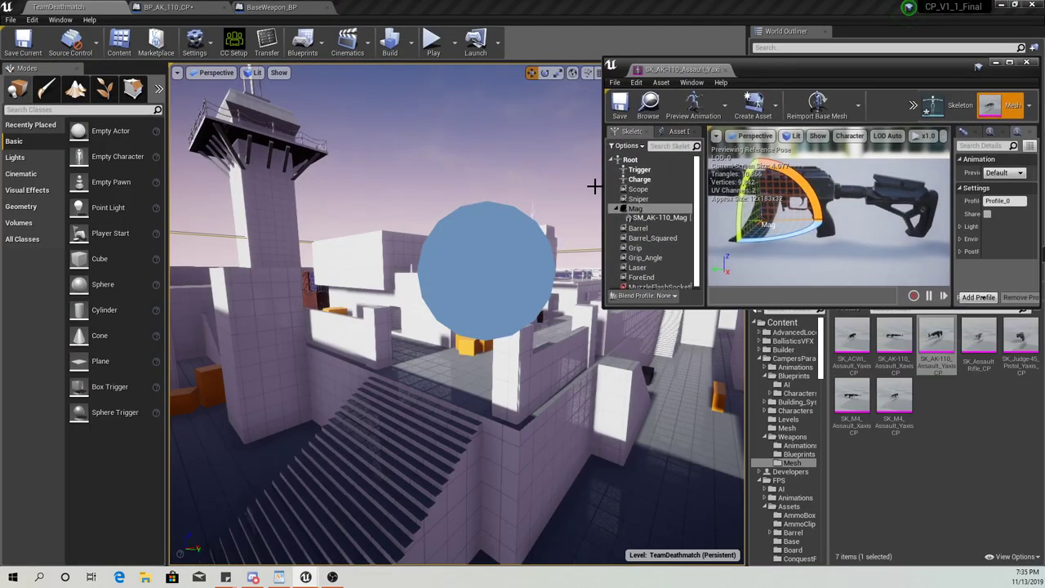
left_click(196, 8)
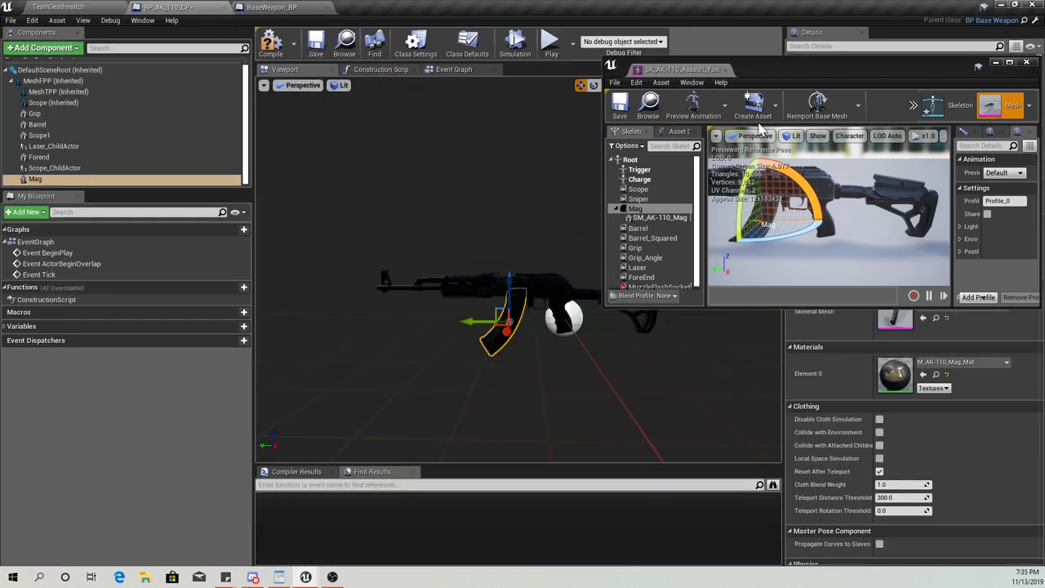
left_click_drag(789, 72, 761, 33)
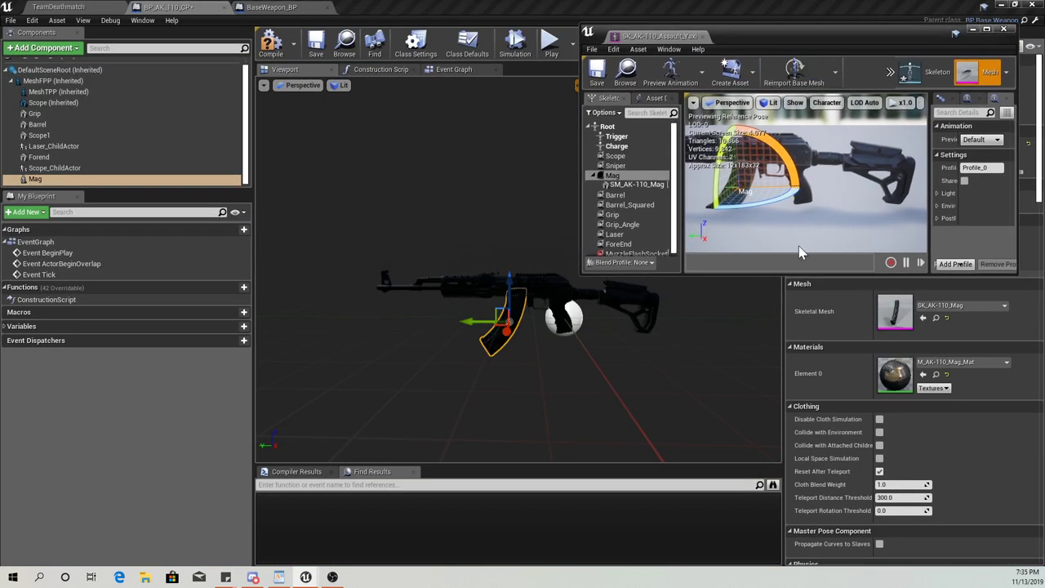
left_click_drag(788, 275, 776, 358)
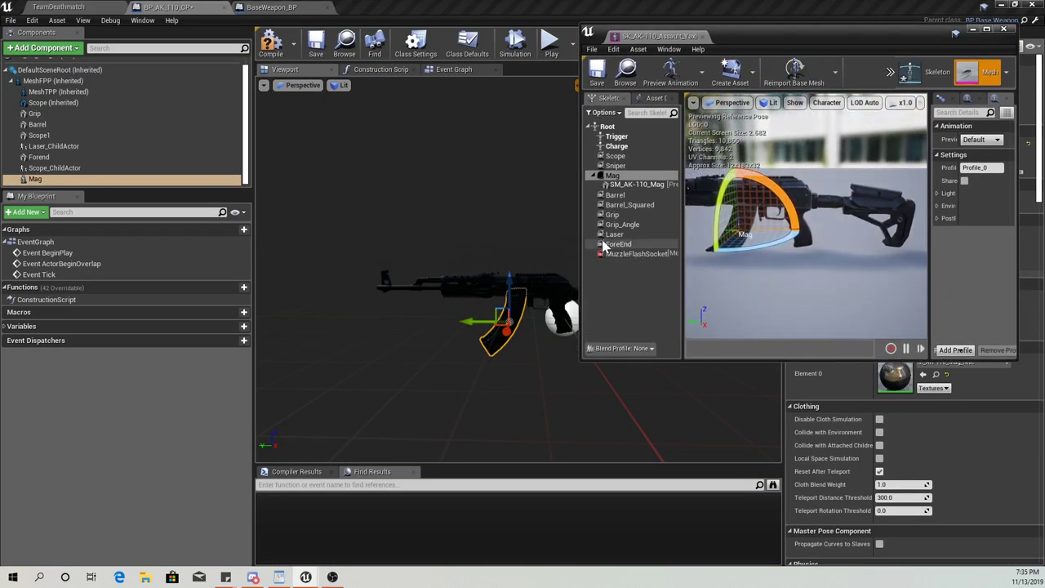
left_click_drag(578, 230, 526, 230)
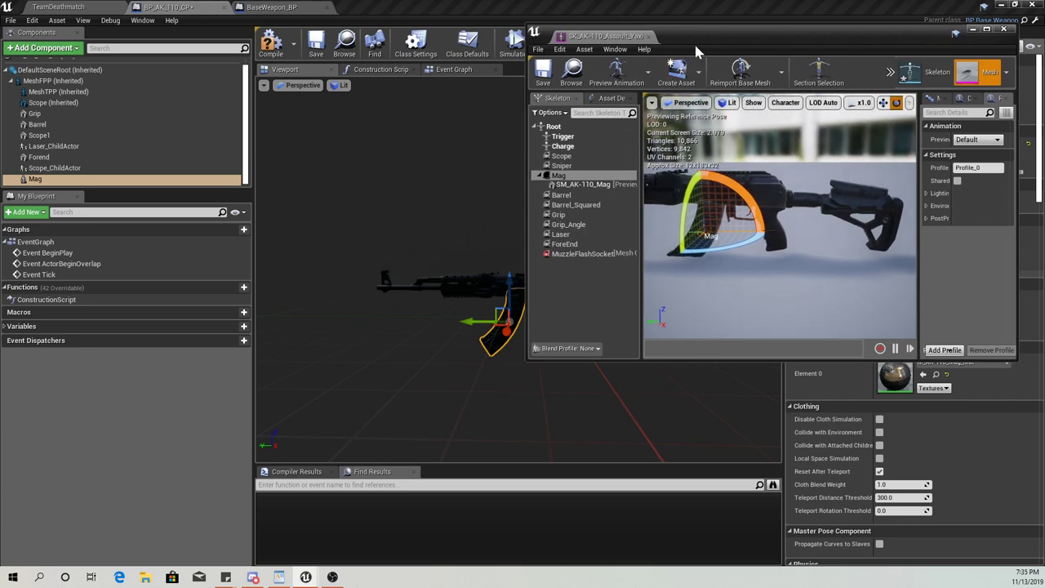
left_click_drag(704, 45, 763, 78)
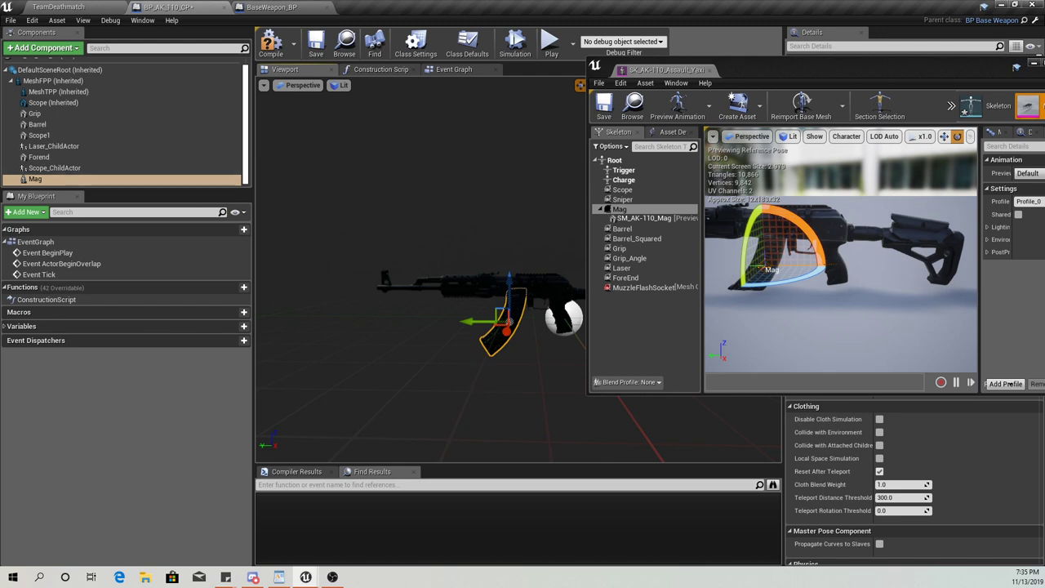
Select the inherited MeshFPP component and compare the blueprint weapon with the skeletal mesh preview
left_click(57, 81)
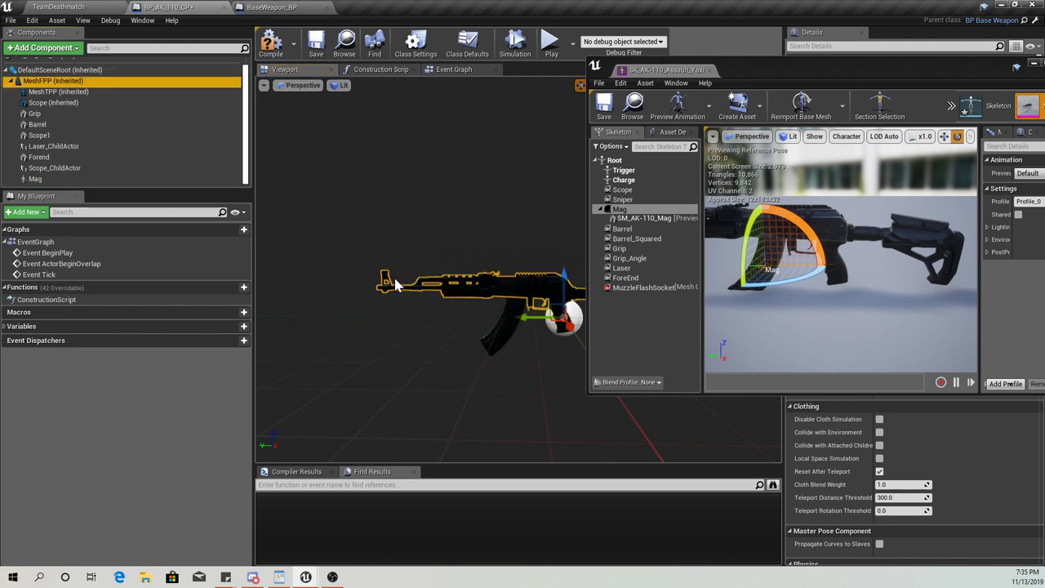
right_click_drag(390, 291, 407, 303)
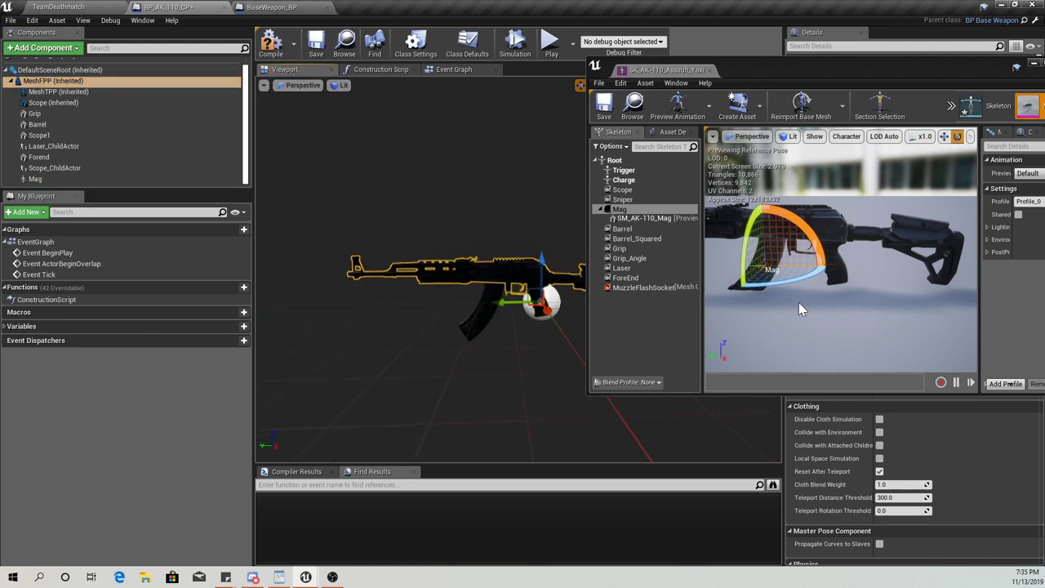
Raise the Mag component by about 0.55 units so it seats in the rifle's magazine well
mouse_move(799, 302)
right_mouse_down()
mouse_move(775, 313)
mouse_move(786, 306)
right_mouse_up()
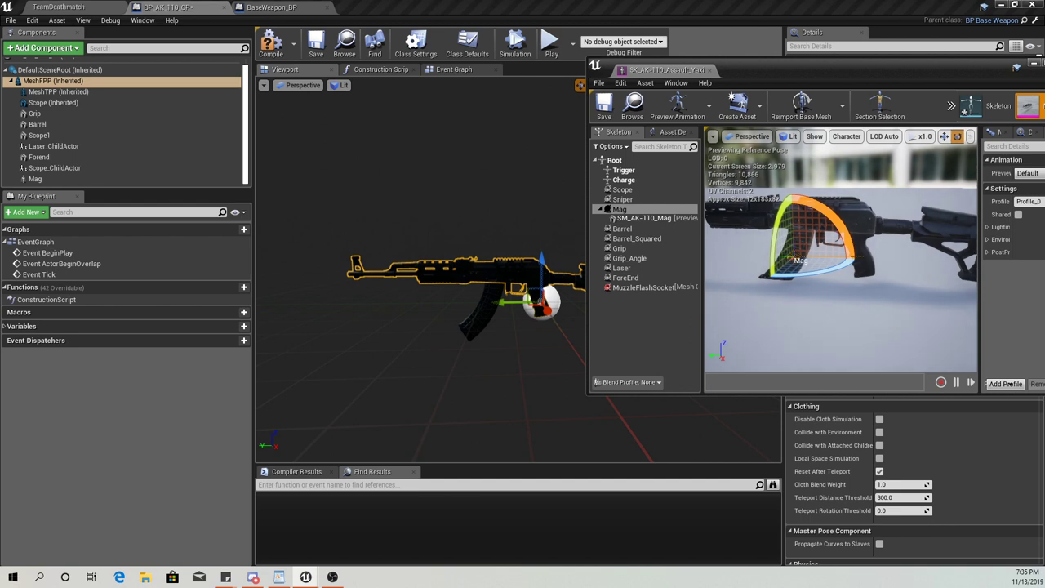
right_click_drag(513, 340, 343, 328)
key("w")
key("d")
left_click_drag(669, 313, 650, 310)
right_click_drag(409, 366, 436, 368)
left_click(525, 361)
mouse_move(528, 361)
right_mouse_down()
mouse_move(489, 362)
mouse_move(522, 362)
mouse_move(513, 361)
right_mouse_up()
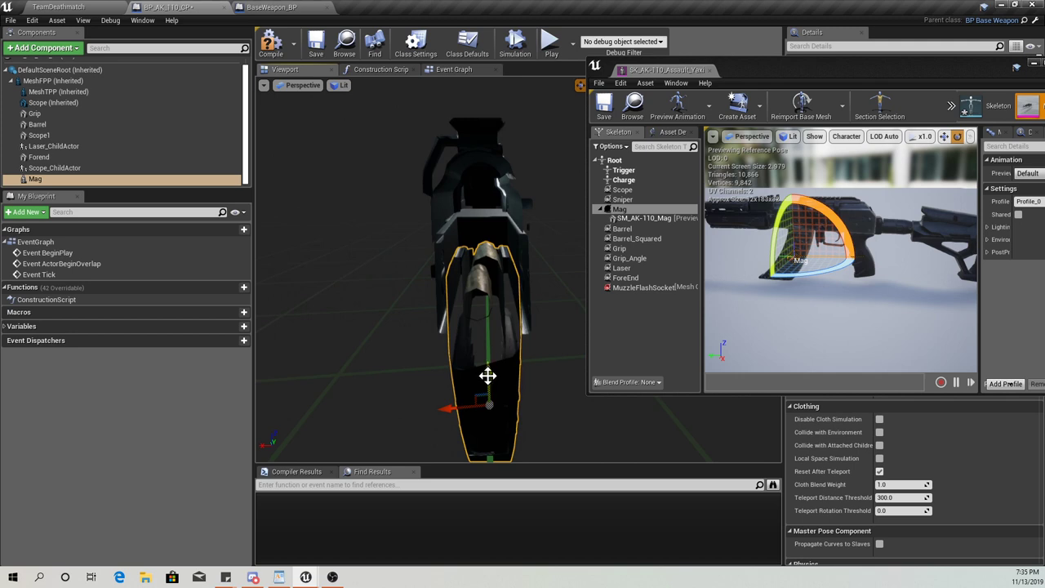
left_click_drag(488, 376, 486, 362)
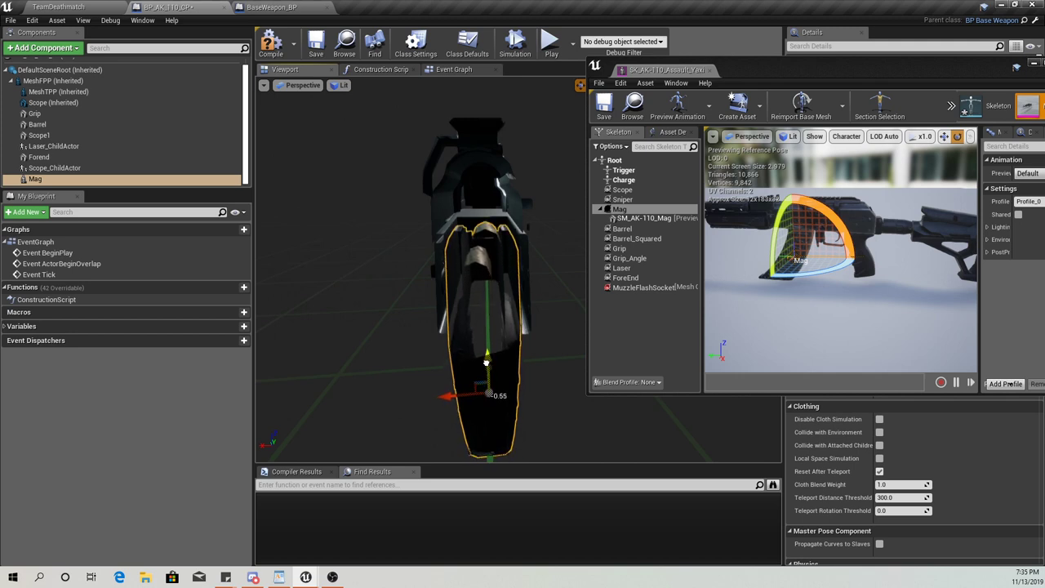
mouse_move(485, 359)
right_mouse_down()
mouse_move(490, 342)
mouse_move(564, 346)
mouse_move(495, 348)
mouse_move(508, 336)
mouse_move(518, 346)
mouse_move(596, 348)
mouse_move(500, 346)
mouse_move(571, 348)
mouse_move(497, 359)
right_mouse_up()
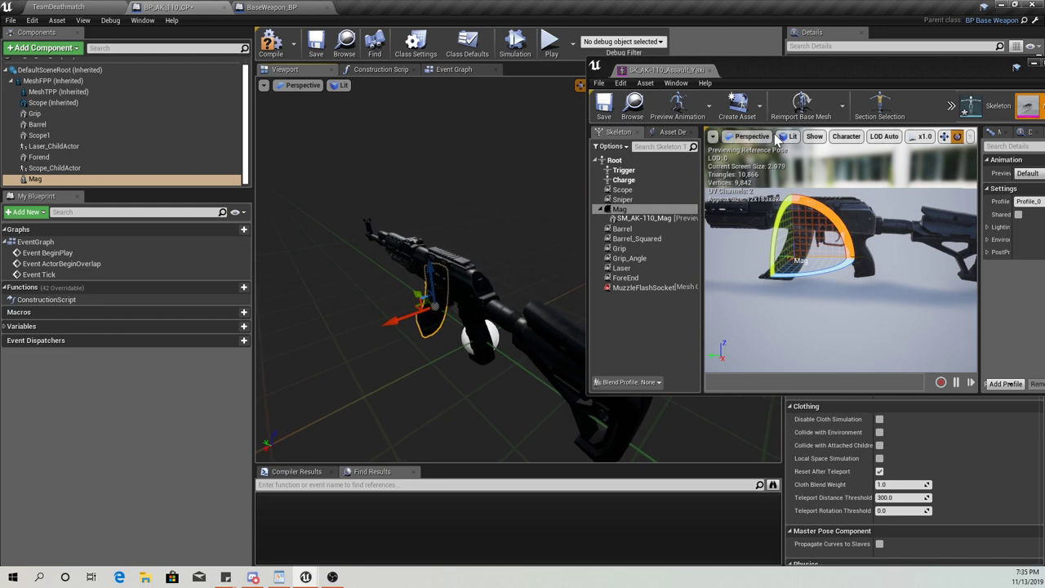
Compile the BP_AK_110_CP blueprint and bring the rifle's skeletal mesh editor to full screen
left_click_drag(812, 68, 826, 182)
left_click(274, 47)
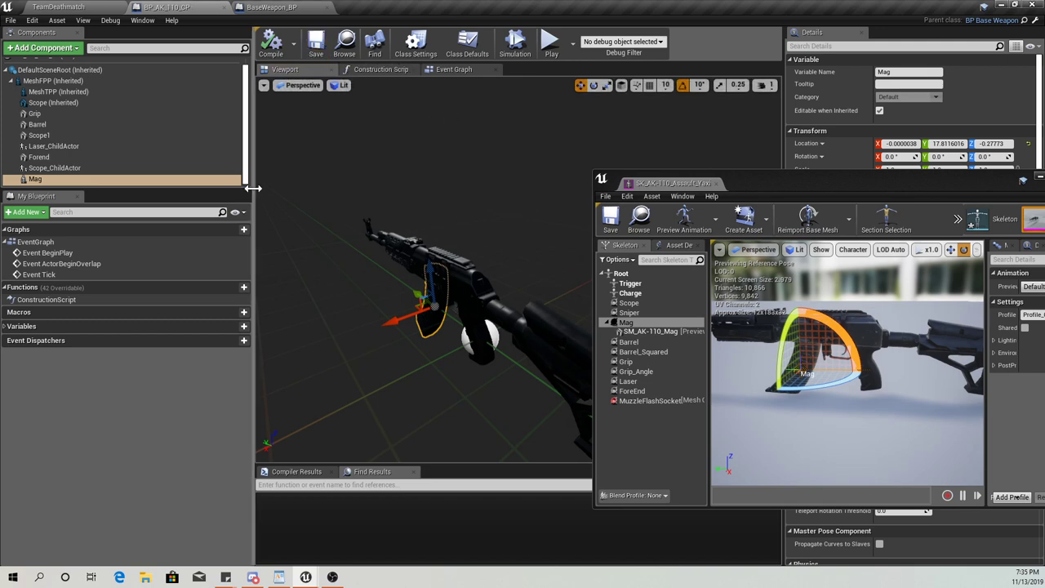
left_click_drag(771, 195, 625, 2)
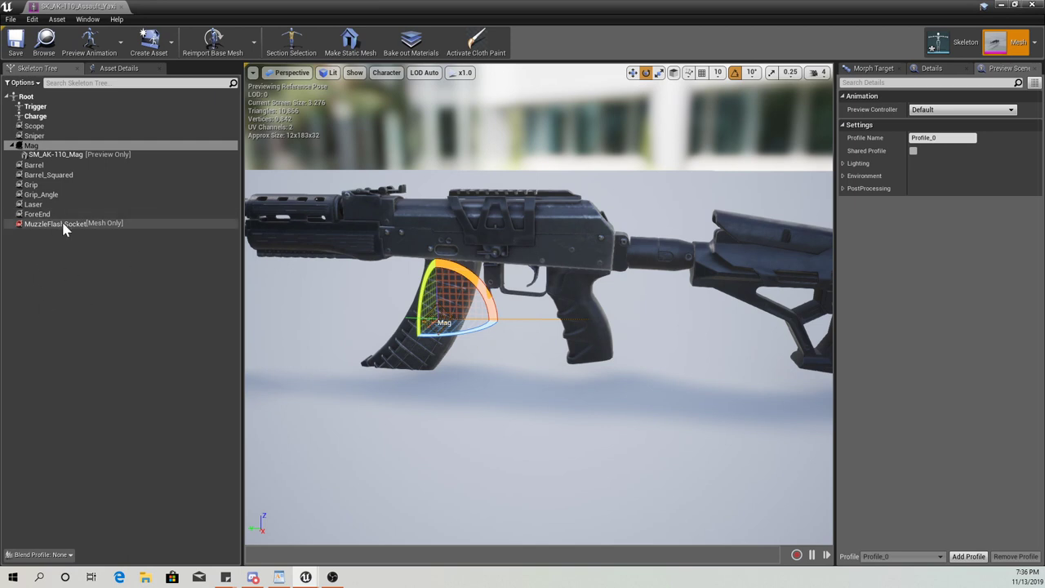
Attach SM_Assault_IronSight as a preview asset to the Scope socket
left_click(49, 127)
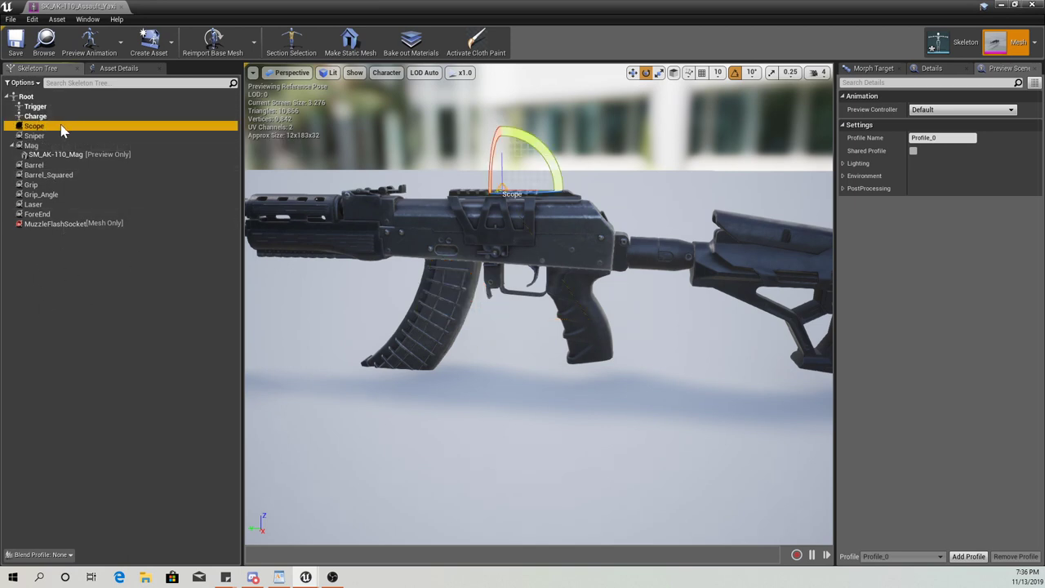
right_click(49, 130)
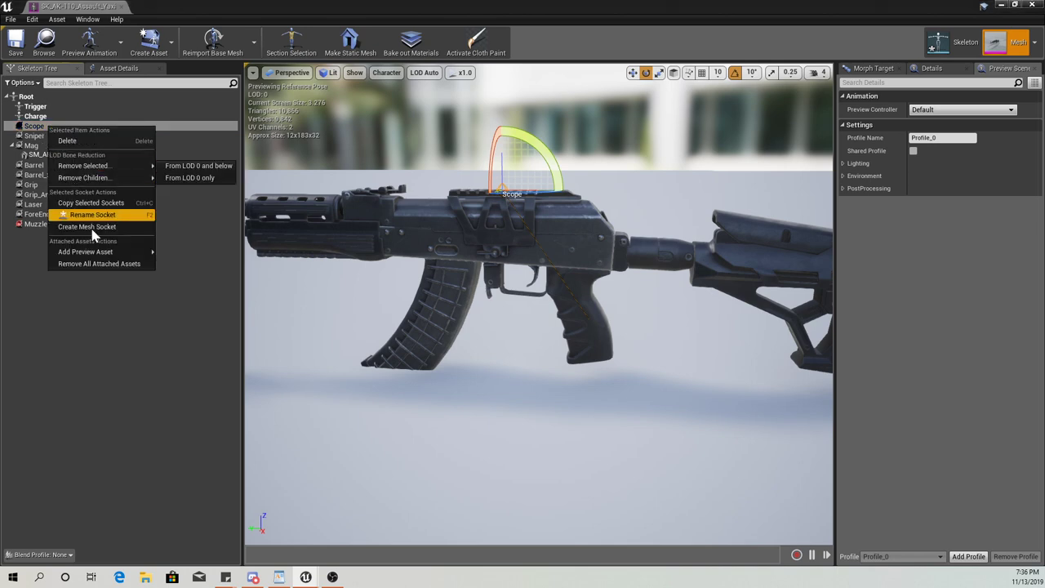
mouse_move(90, 251)
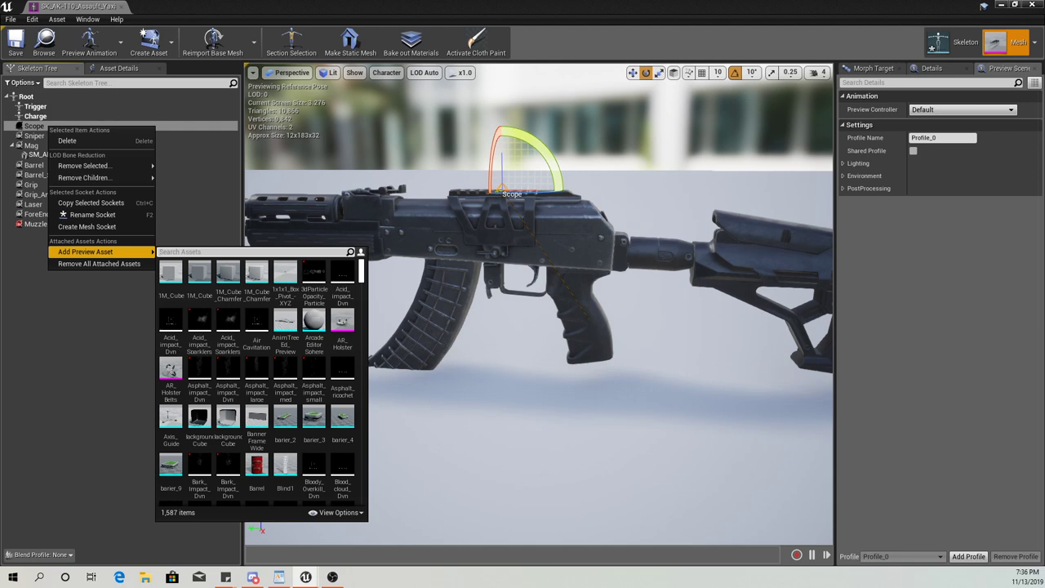
type("t")
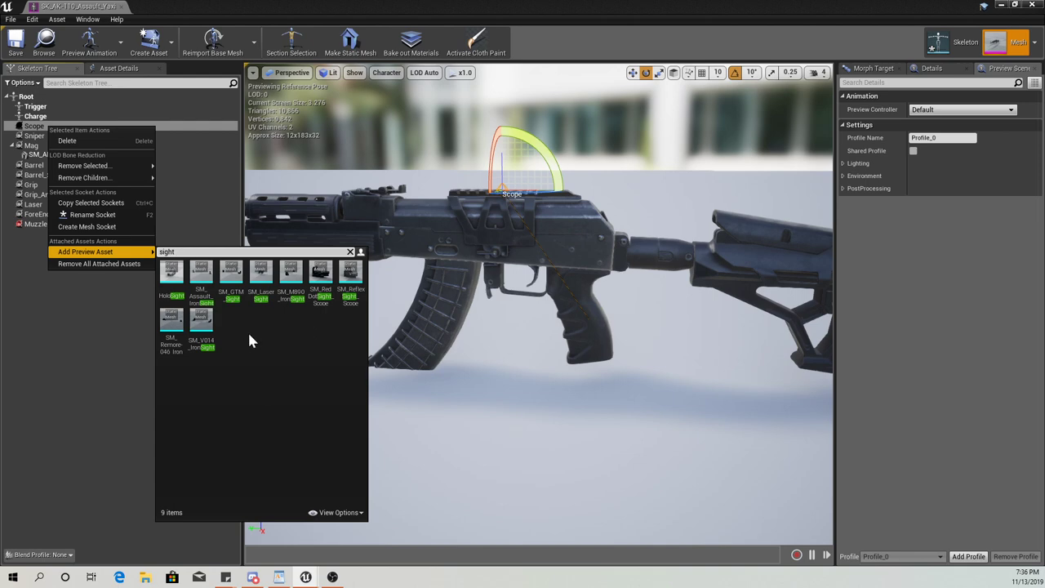
left_click(202, 278)
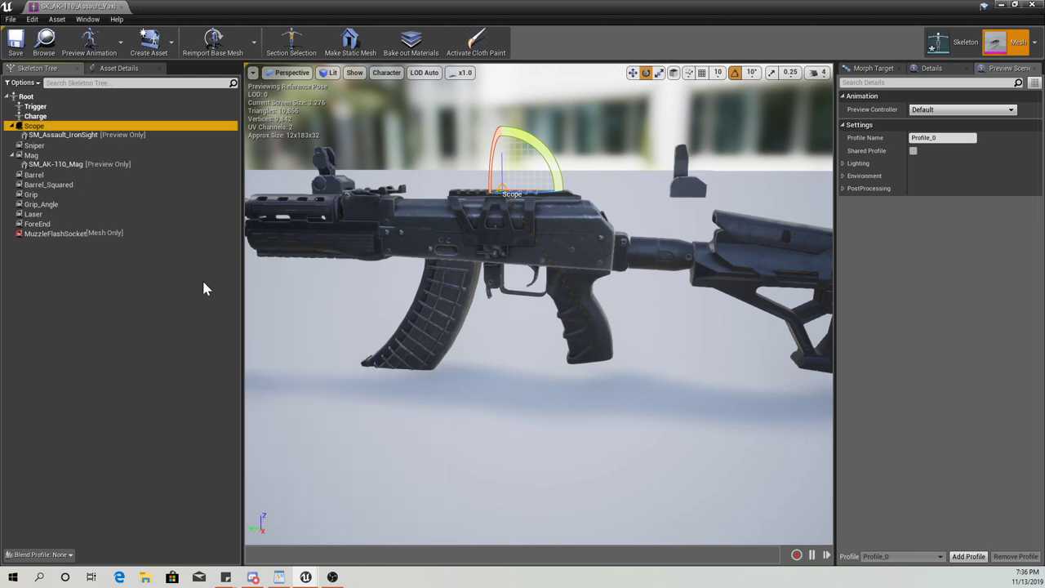
right_click_drag(390, 379, 361, 376)
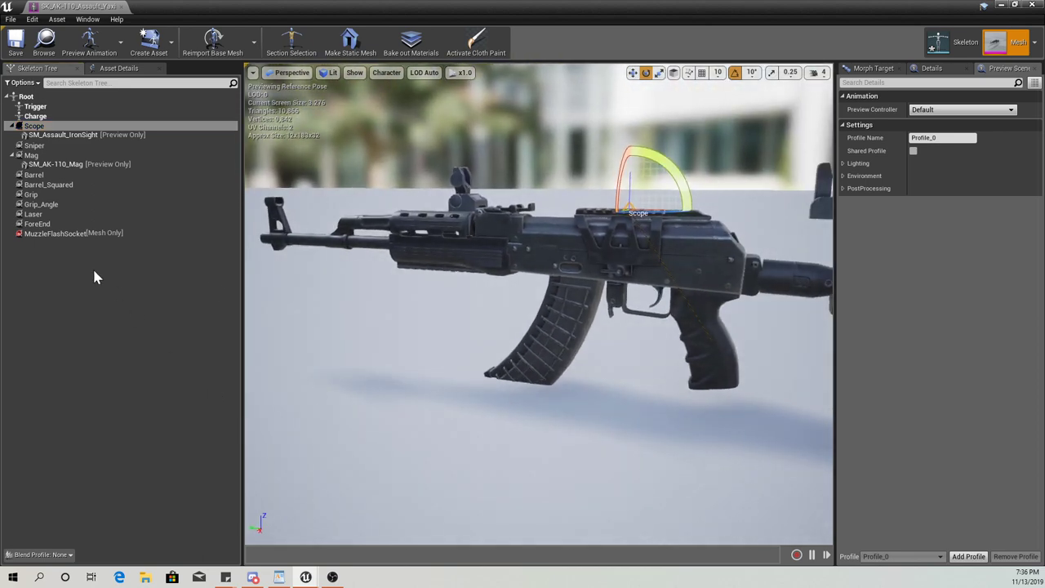
Remove all attached preview assets from the rifle skeleton
key("ctrl+z")
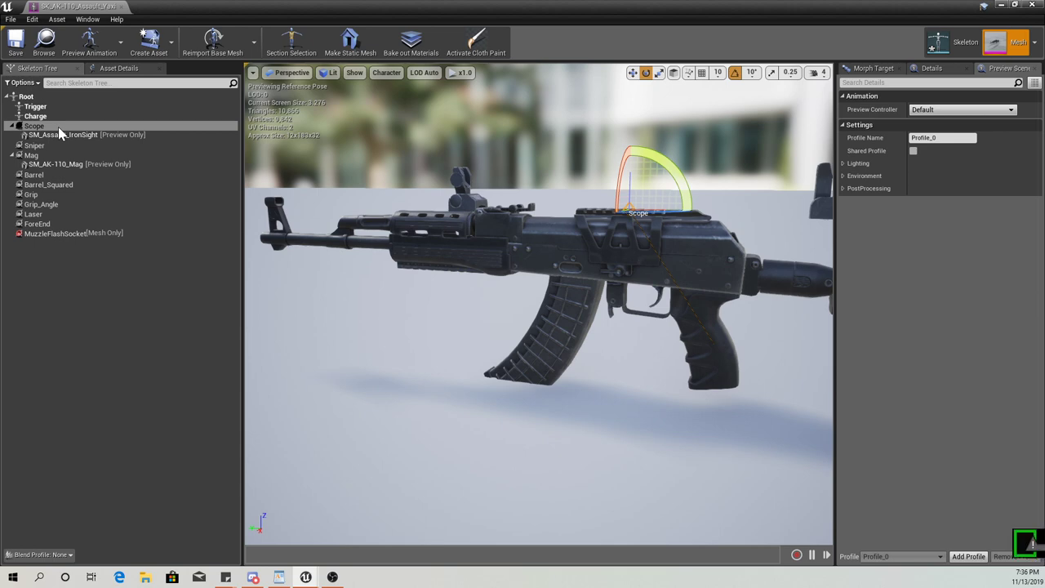
right_click_drag(312, 271, 291, 259)
key("ctrl+z")
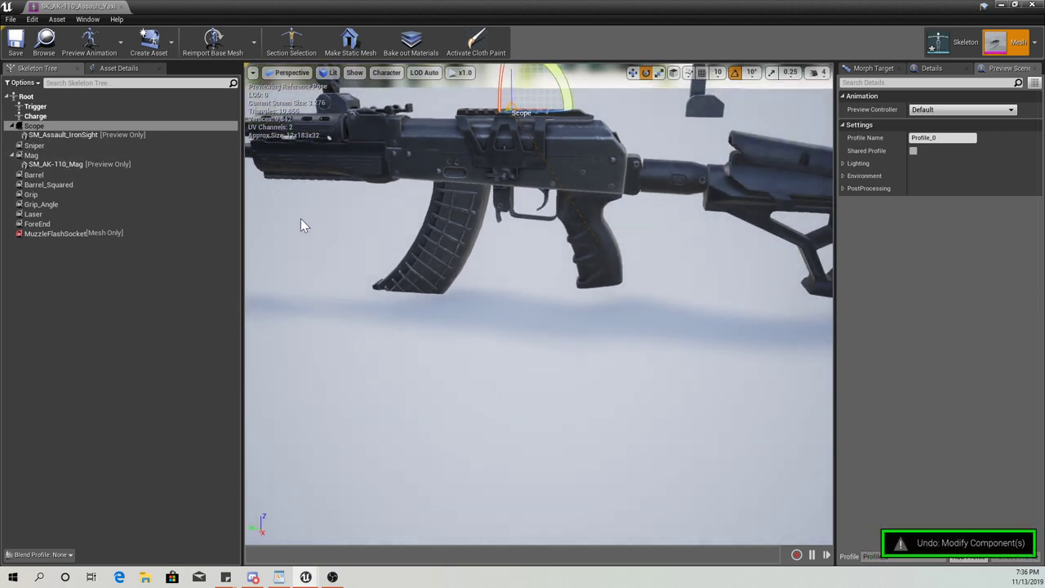
left_click(55, 128)
right_click(55, 128)
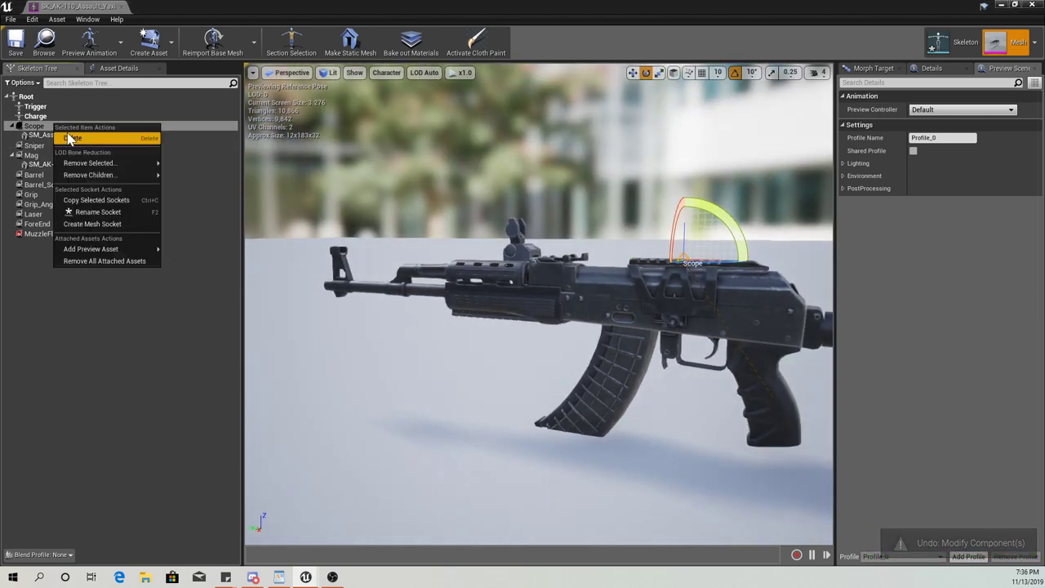
left_click(107, 263)
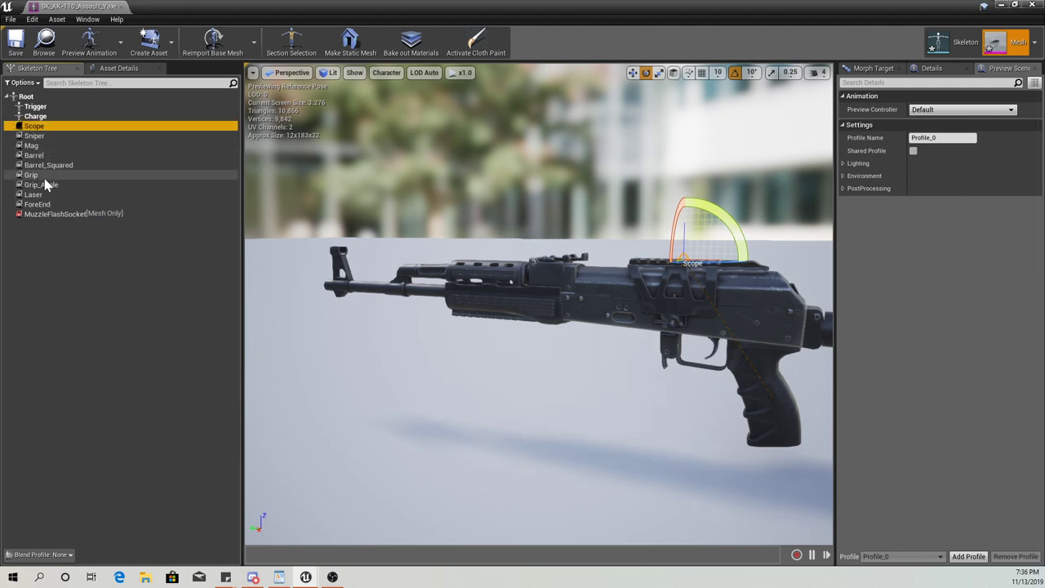
Attach the static mesh SM_AK-110_Mag as a preview asset to the Mag socket
right_click(40, 145)
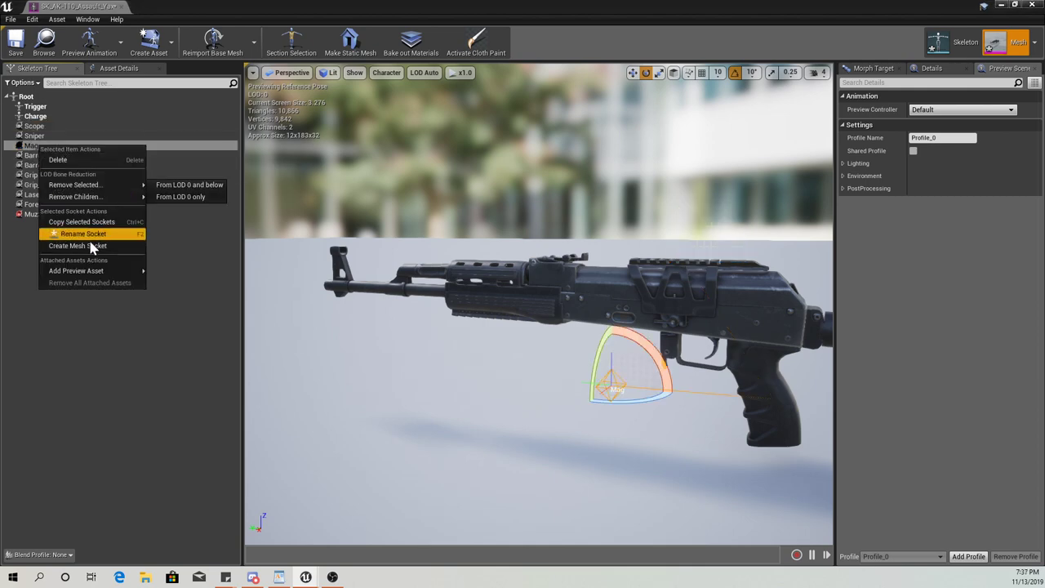
mouse_move(90, 270)
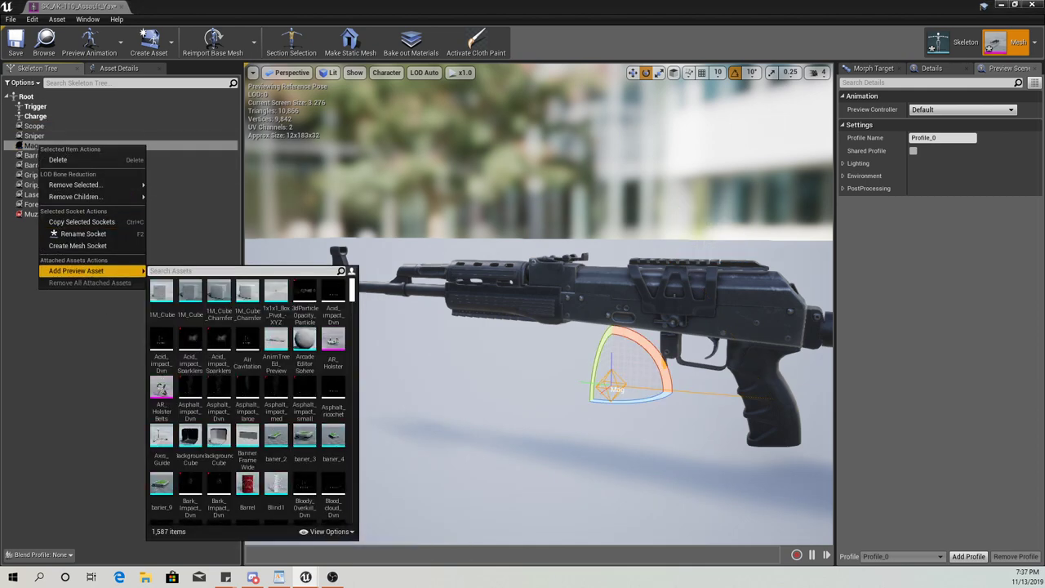
type("ak mag")
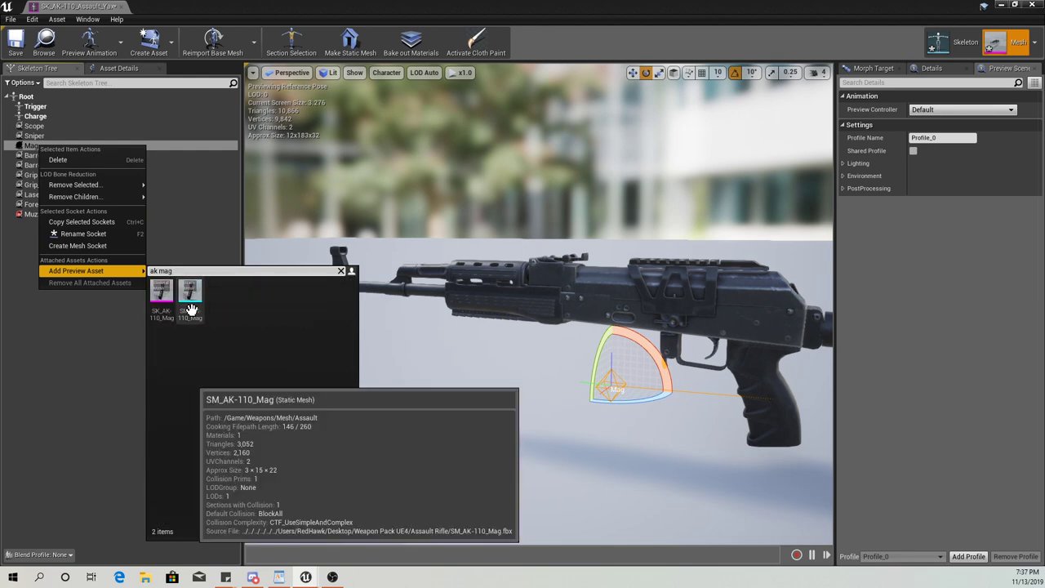
left_click(189, 291)
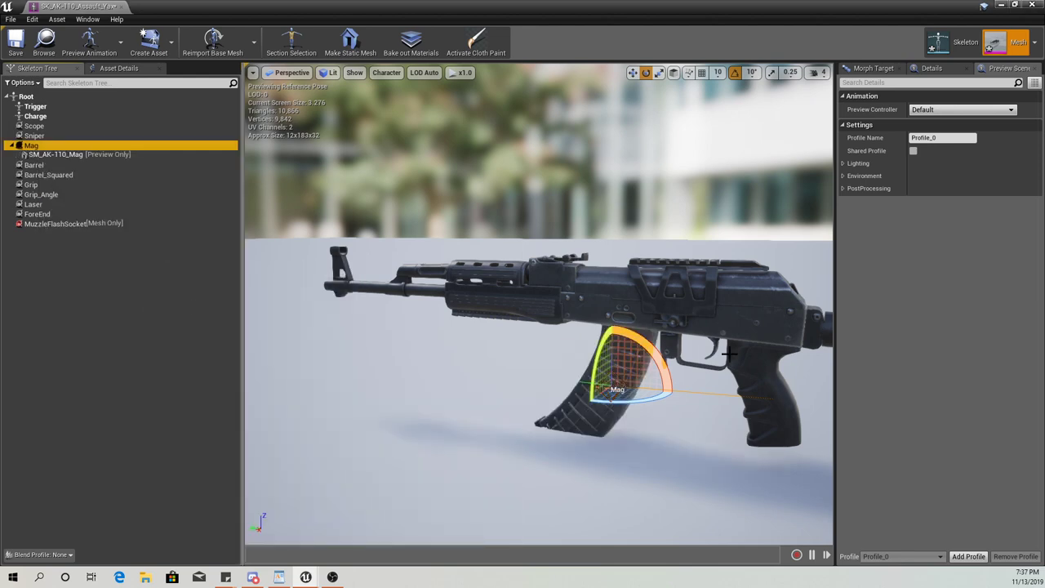
Attach SM_ACOG_Scope as a preview asset to the Scope socket
left_click(45, 117)
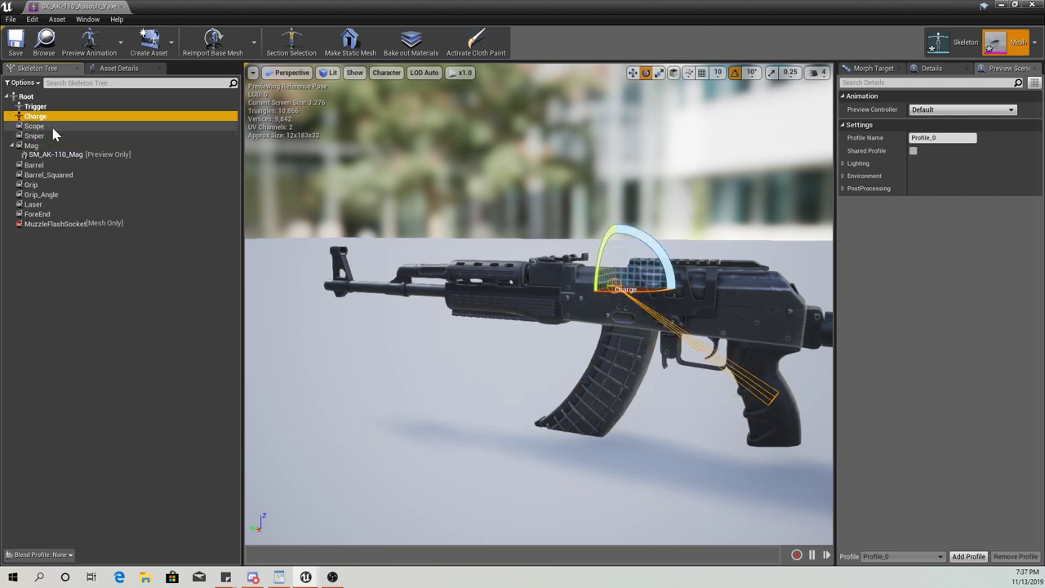
right_click(52, 127)
mouse_move(103, 254)
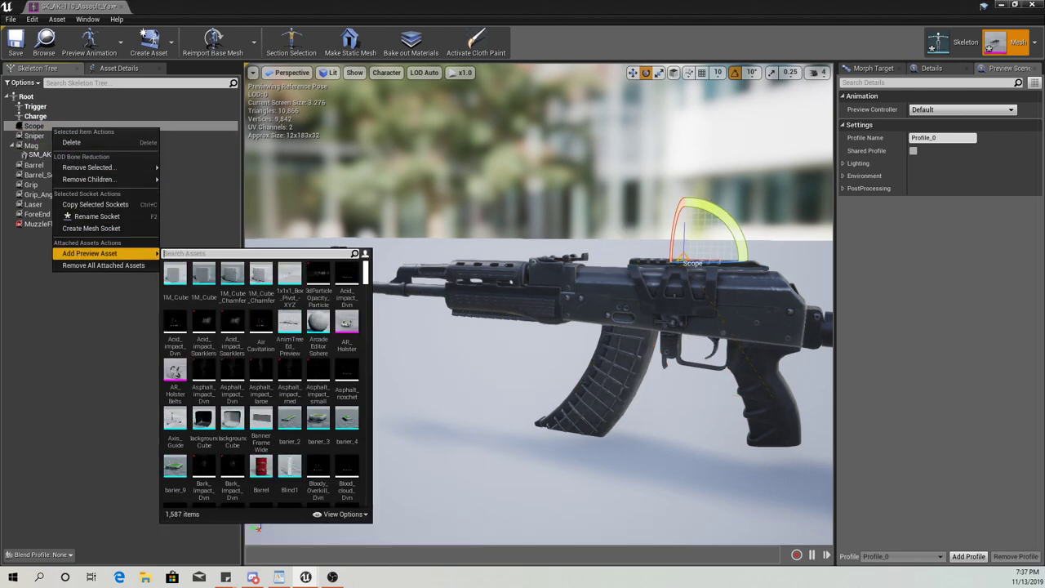
type("sight")
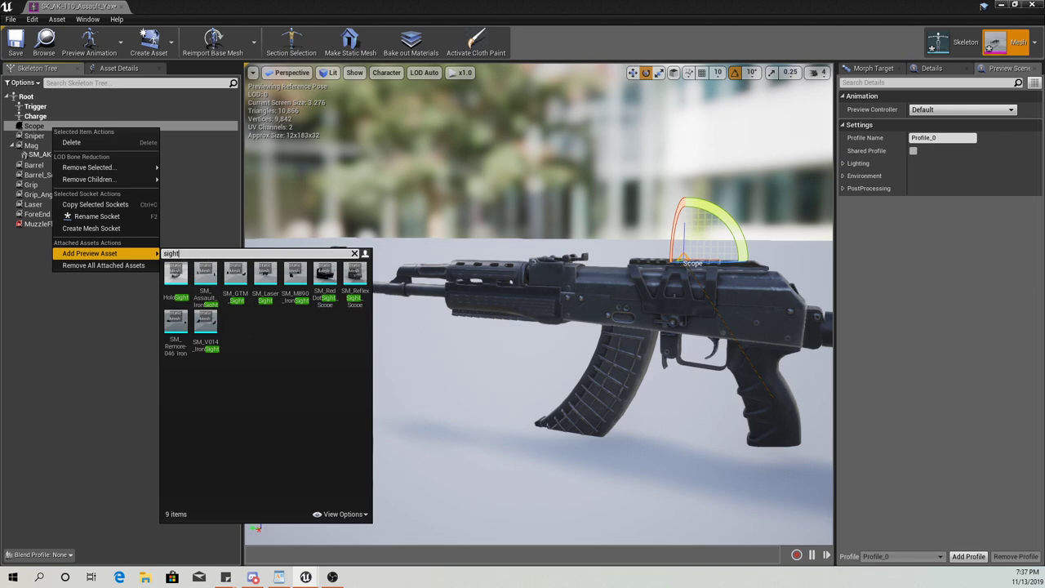
mouse_move(175, 260)
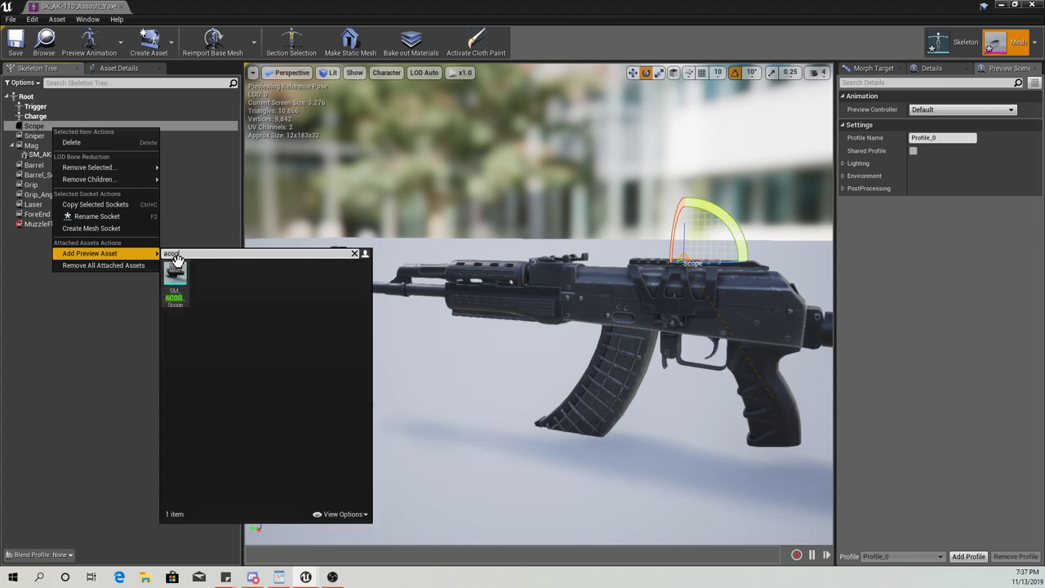
left_click(175, 282)
Examine from several angles how the ACOG scope sits on the rifle's top rail
right_click_drag(615, 301, 356, 294)
key("s")
key("a")
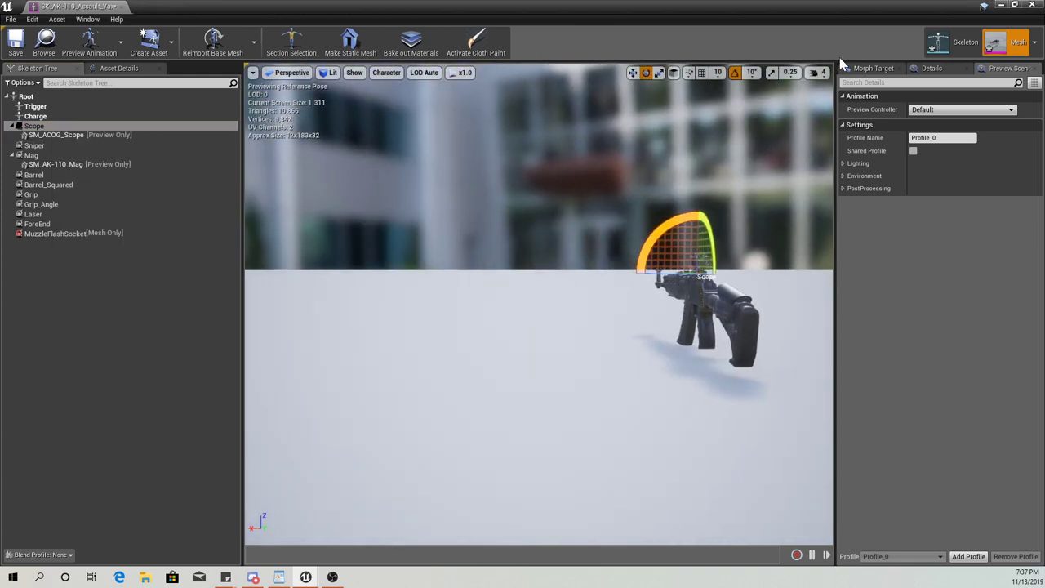
left_click(816, 73)
right_click_drag(718, 195, 482, 164)
key("d")
key("w")
key("a")
key("d")
key("w")
key("d")
key("s")
key("w")
key("s")
key("s")
Return to the BP_AK_110_CP blueprint and compare the details of the Scope1 and inherited Scope components
left_click_drag(167, 9, 1044, 97)
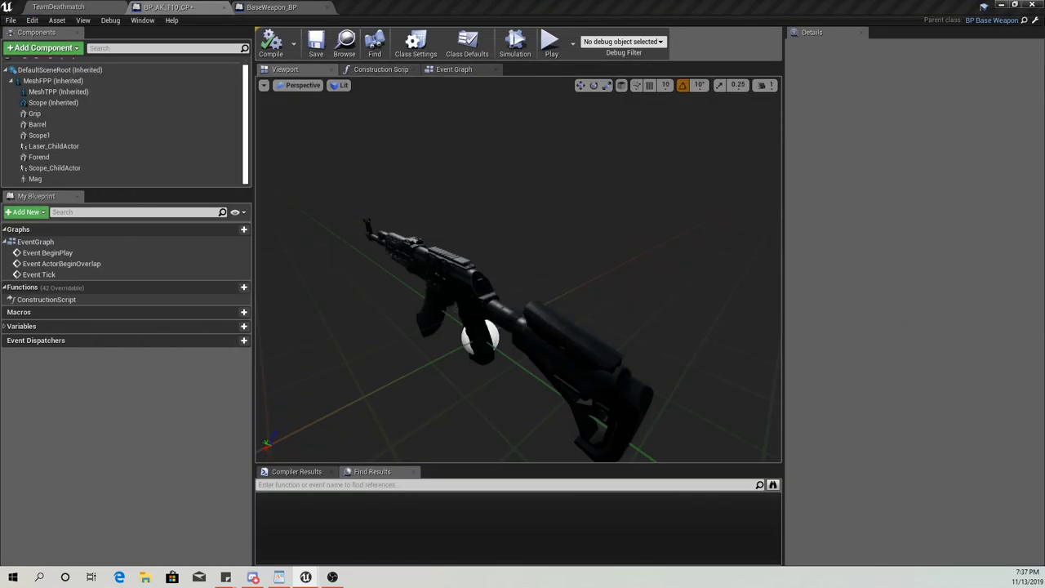
left_click(71, 139)
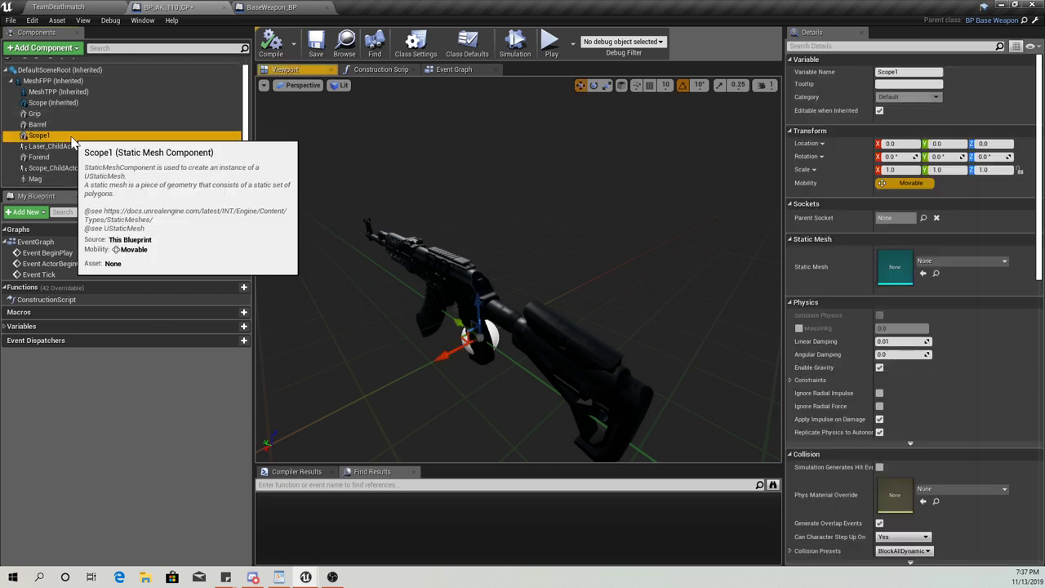
right_click_drag(340, 216, 458, 219)
right_click_drag(392, 216, 400, 217)
left_click(53, 104)
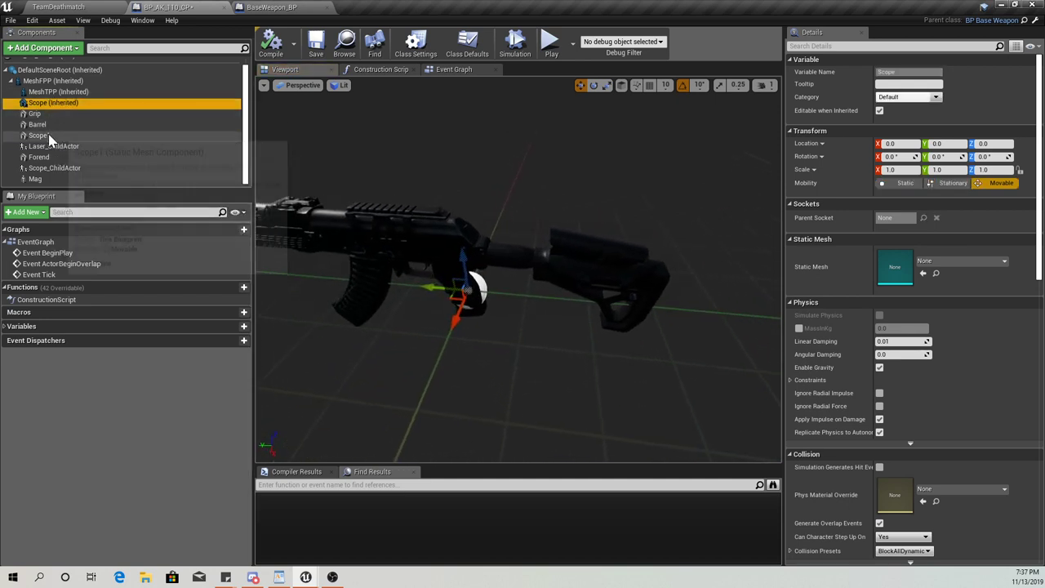
left_click(49, 136)
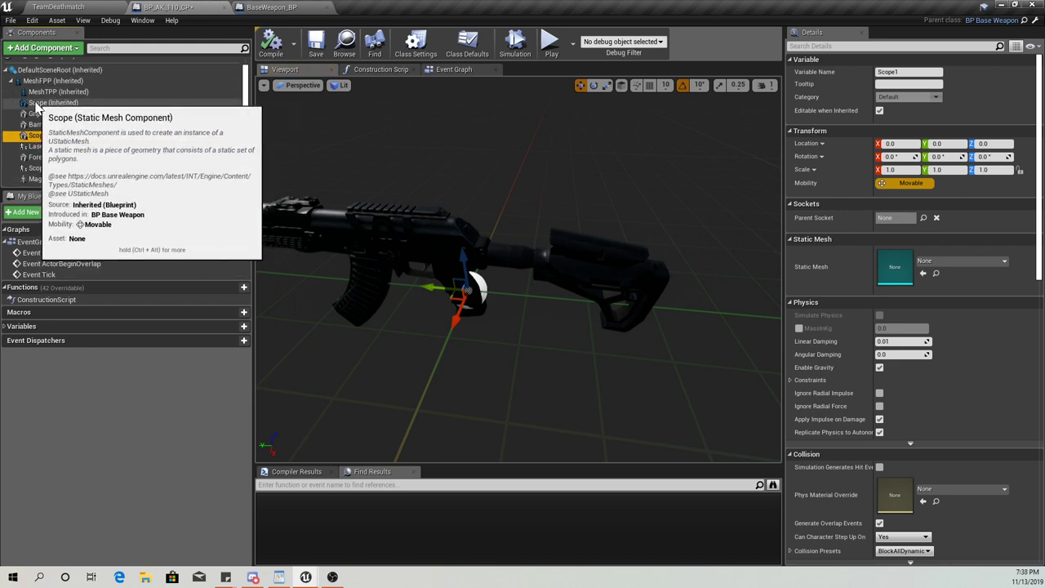
left_click(51, 104)
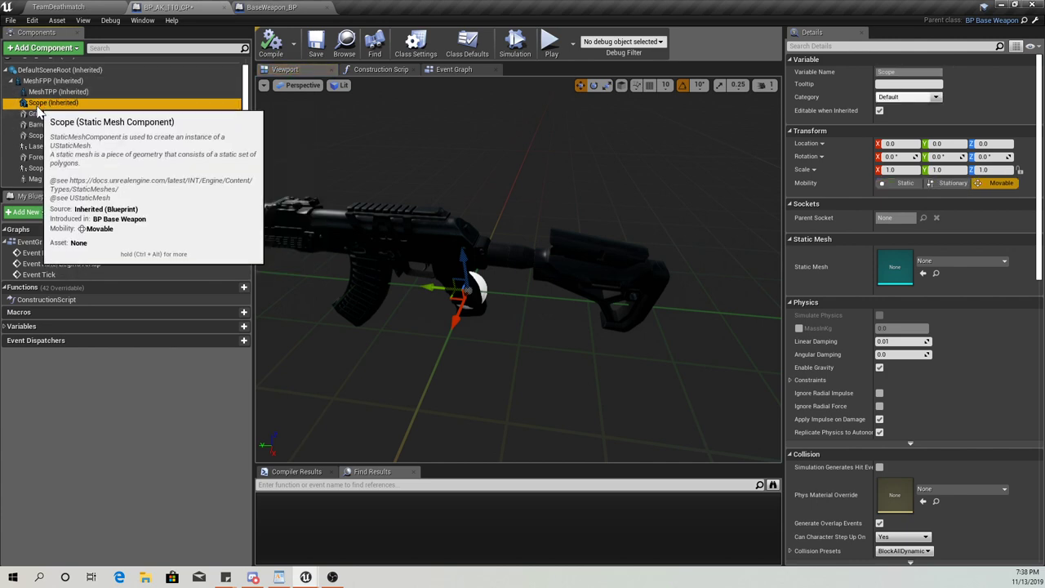
left_click(42, 135)
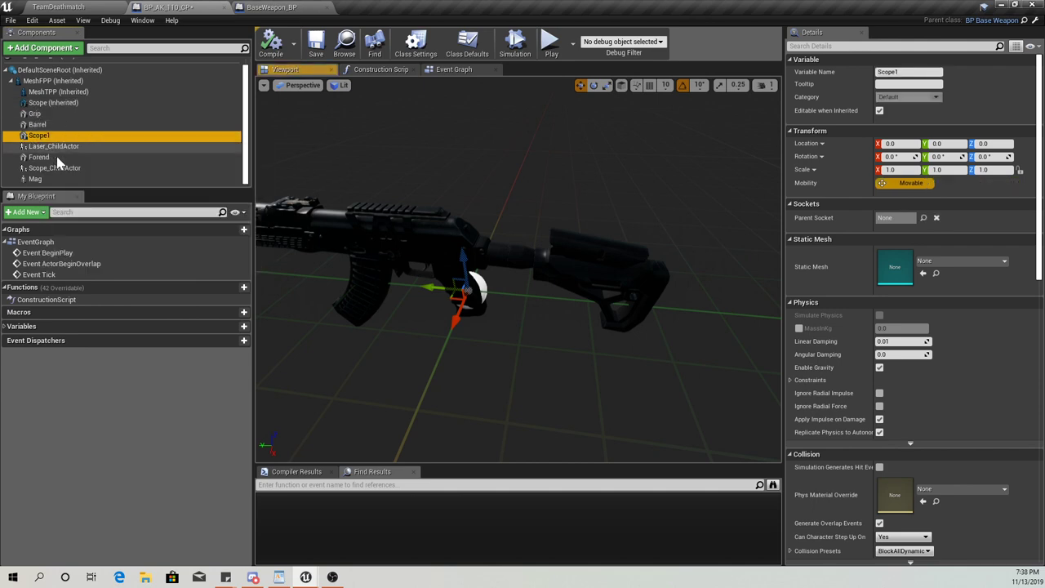
Assign SM_ACOG_Scope as the static mesh of the inherited Scope component
left_click(41, 102)
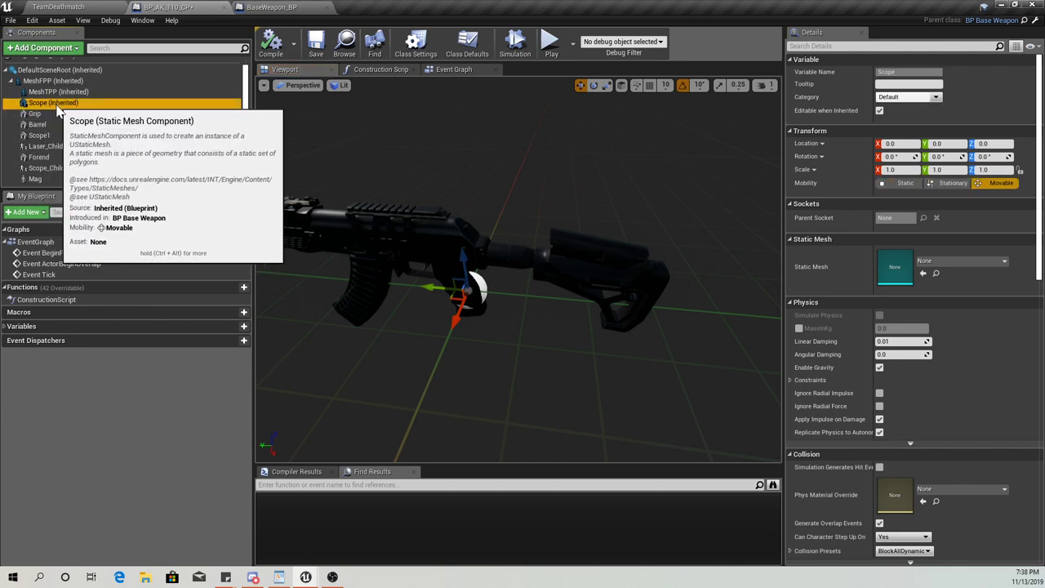
left_click(936, 262)
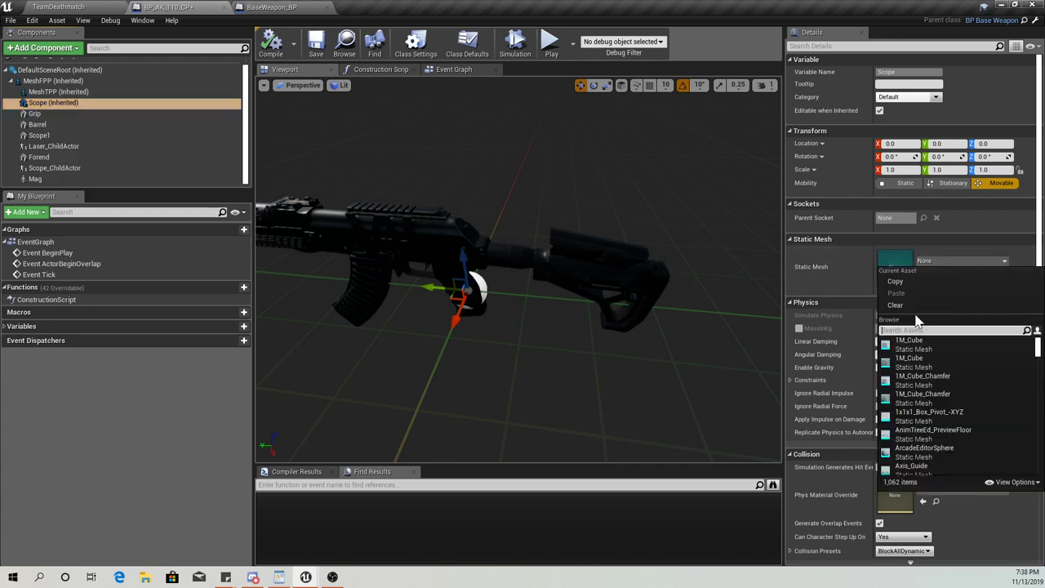
type("acog")
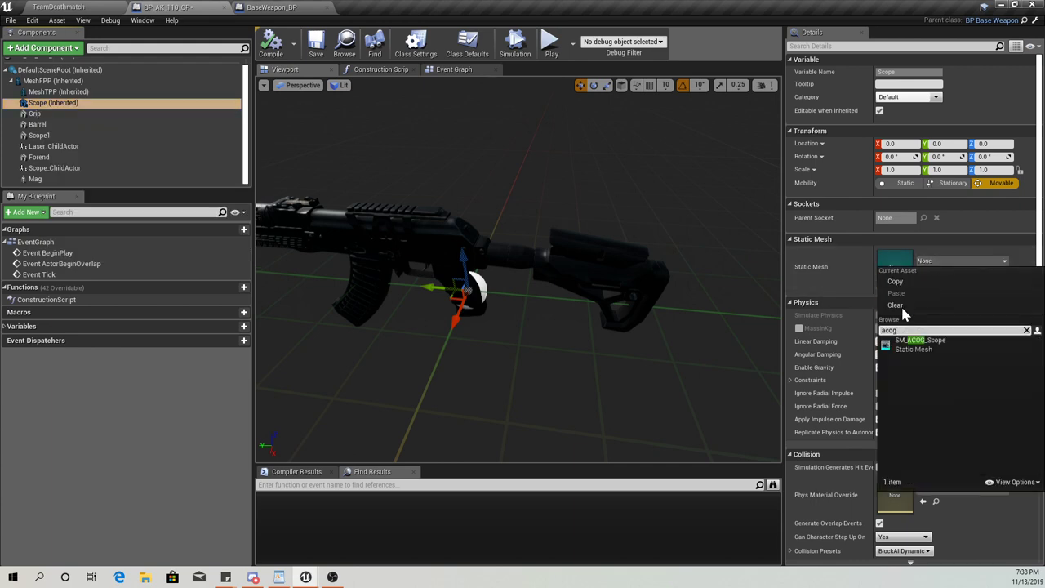
left_click(913, 343)
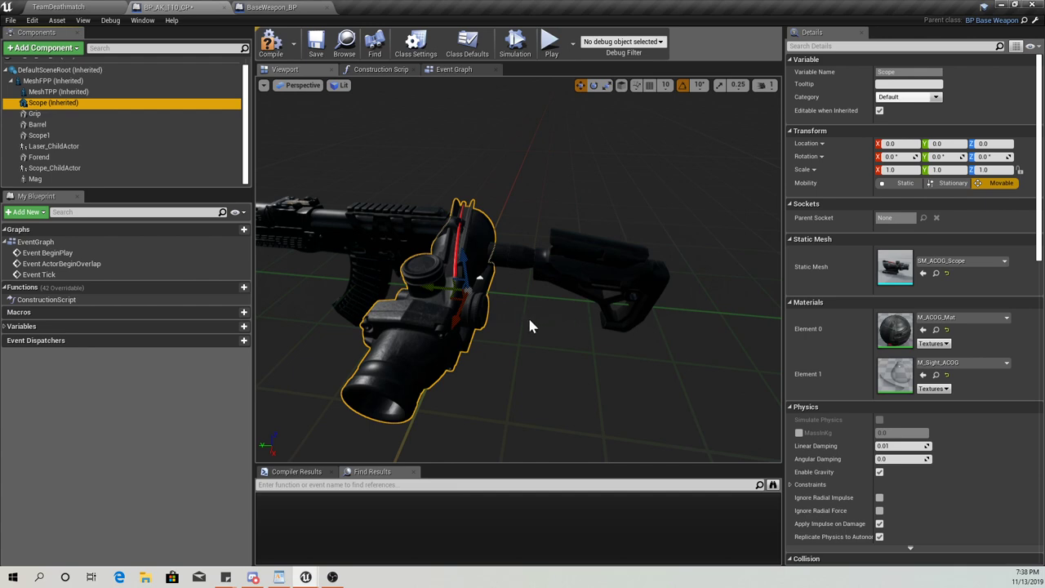
Rotate the inherited Scope component by -90° about its Z axis so it lines up with the rifle
right_click_drag(520, 328, 394, 273)
key("a")
key("s")
key("d")
key("w")
key("d")
key("s")
key("w")
key("s")
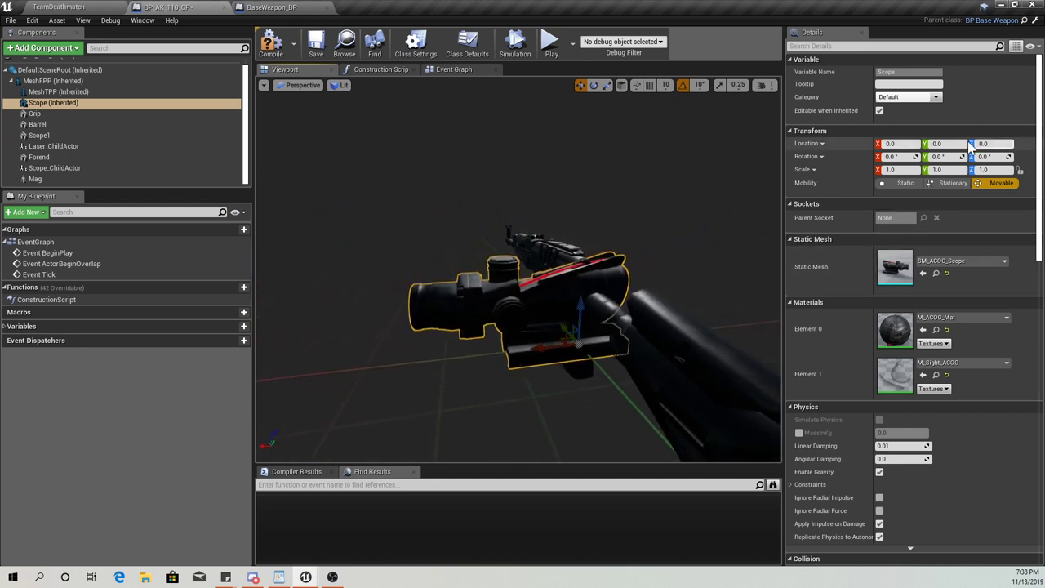
left_click_drag(384, 218, 407, 220)
left_click(594, 85)
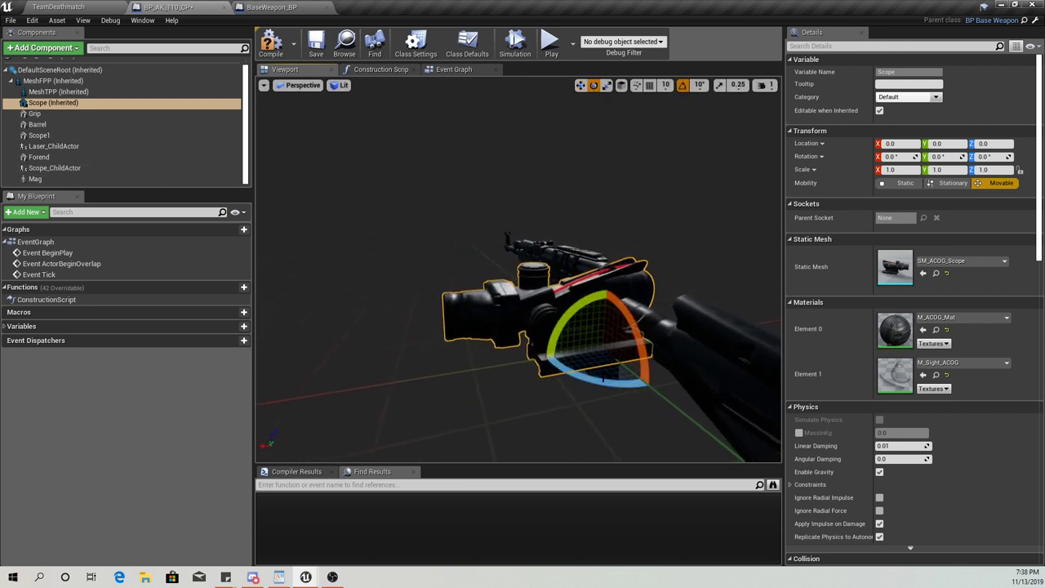
left_click_drag(592, 376, 588, 336)
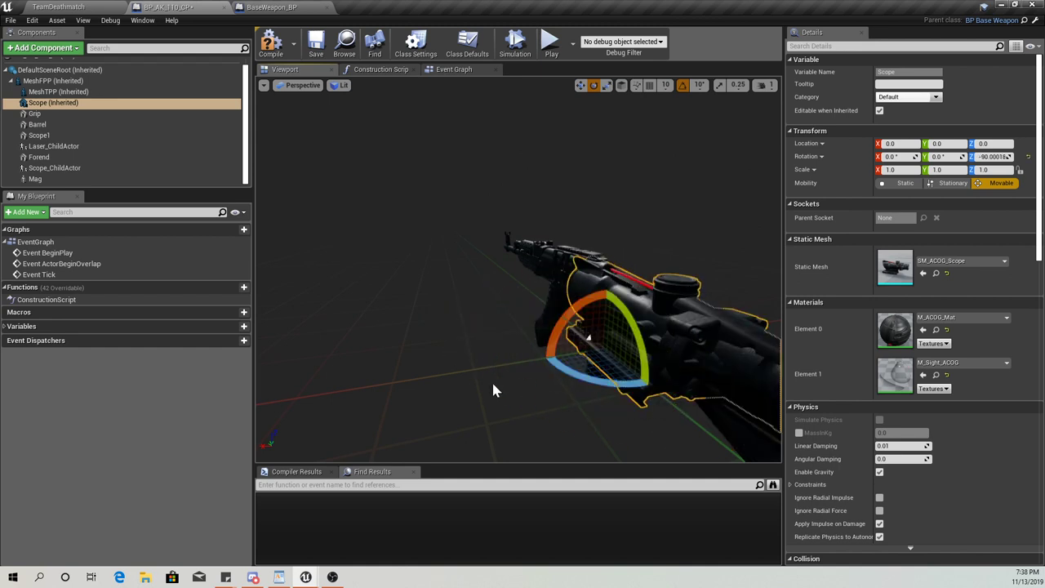
Move the scope up above the rifle's receiver, to a location of about X -6.08, Y 27.2, Z 10.47
left_click(581, 86)
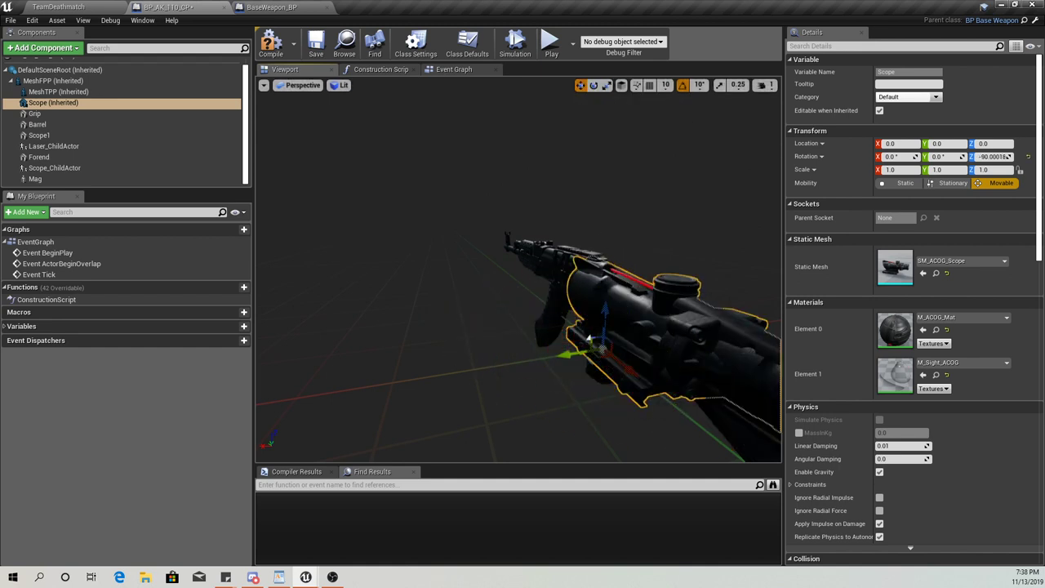
right_click_drag(522, 270, 526, 266)
left_click_drag(600, 324, 610, 288)
left_click_drag(674, 298, 572, 270)
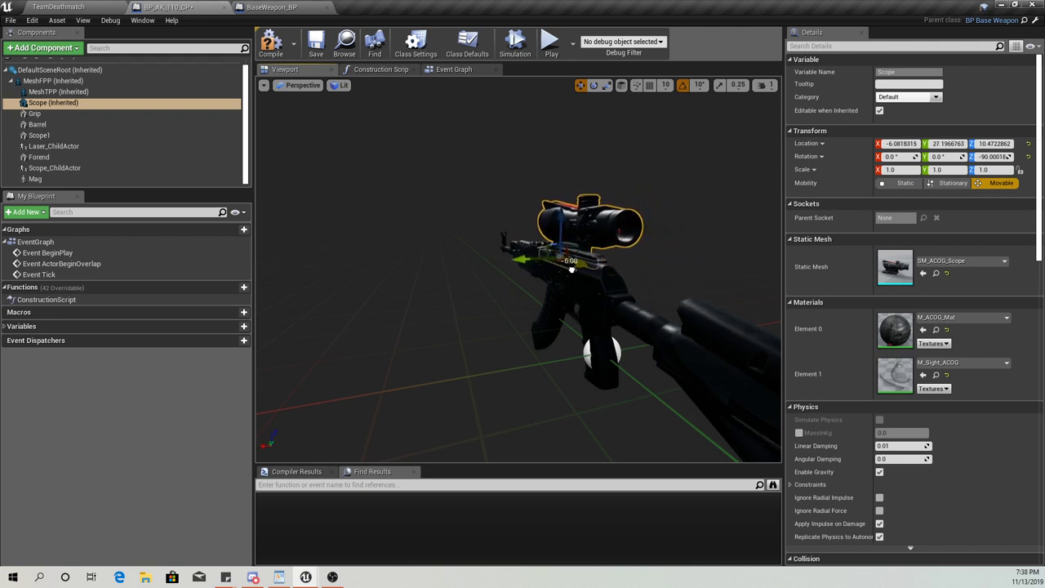
Shift the scope sideways over the rifle and lower it, to about X -0.67, Y 29.56, Z 9.1
right_click_drag(564, 270, 701, 263)
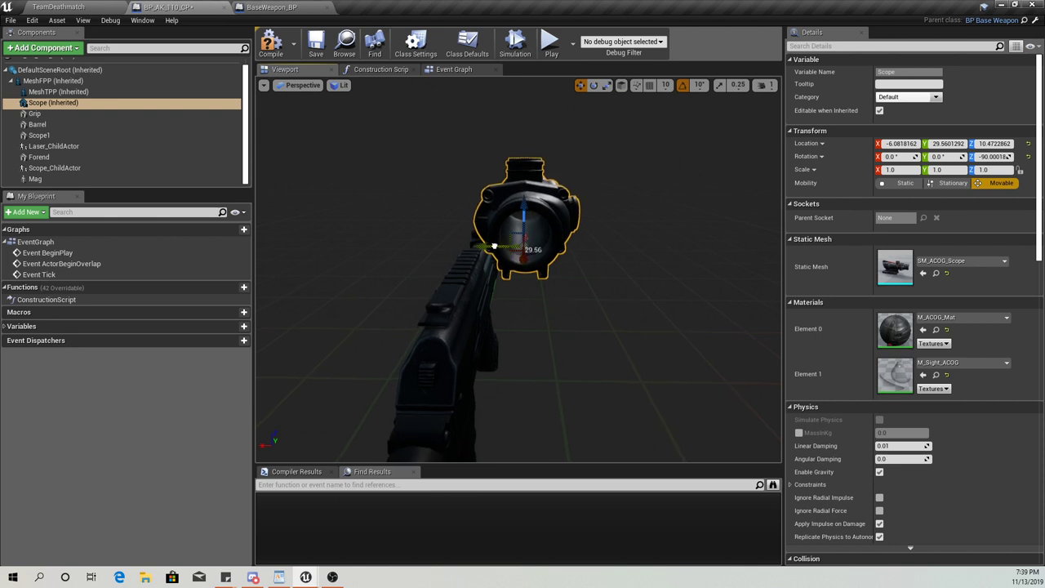
left_click_drag(494, 245, 439, 250)
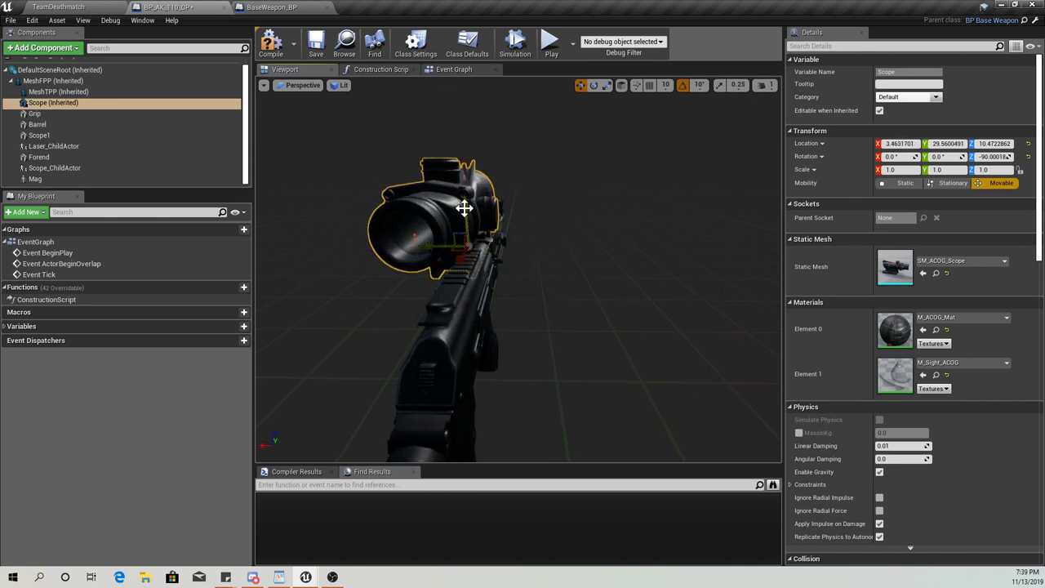
left_click_drag(464, 208, 465, 216)
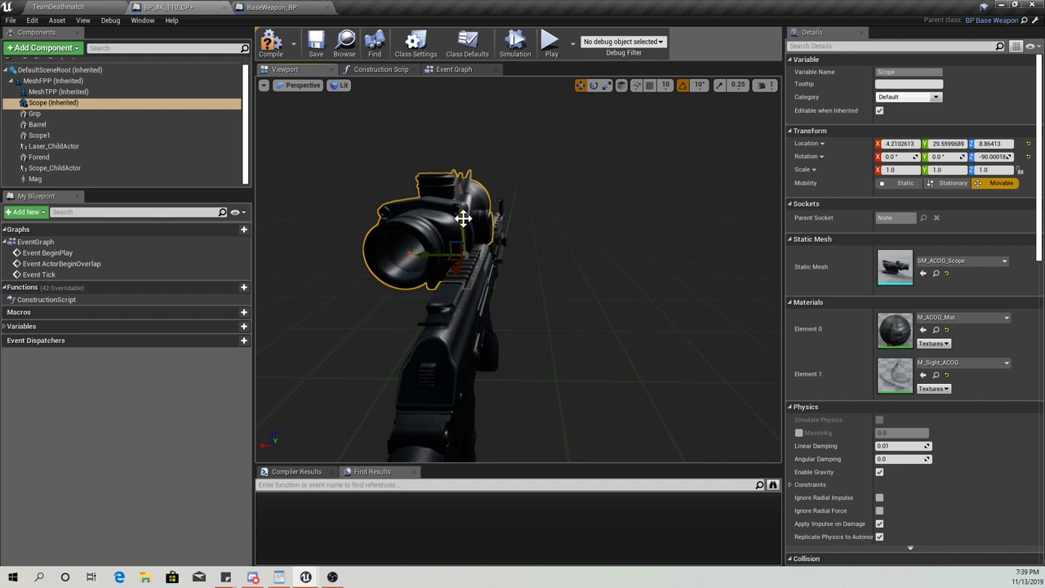
mouse_move(519, 269)
right_mouse_down()
mouse_move(551, 285)
mouse_move(523, 273)
right_mouse_up()
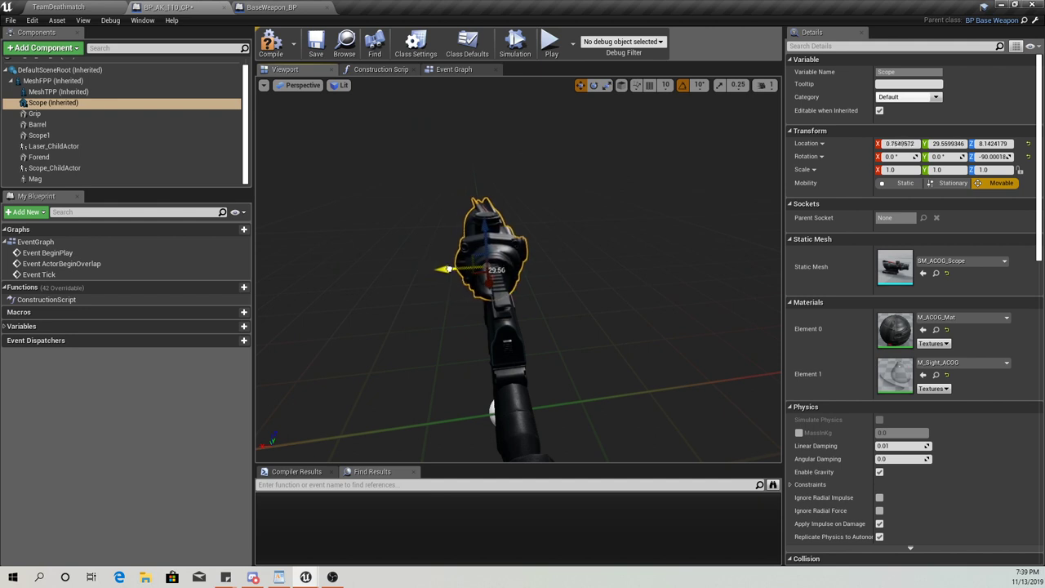
mouse_move(451, 269)
right_mouse_down()
mouse_move(453, 322)
mouse_move(448, 252)
right_mouse_up()
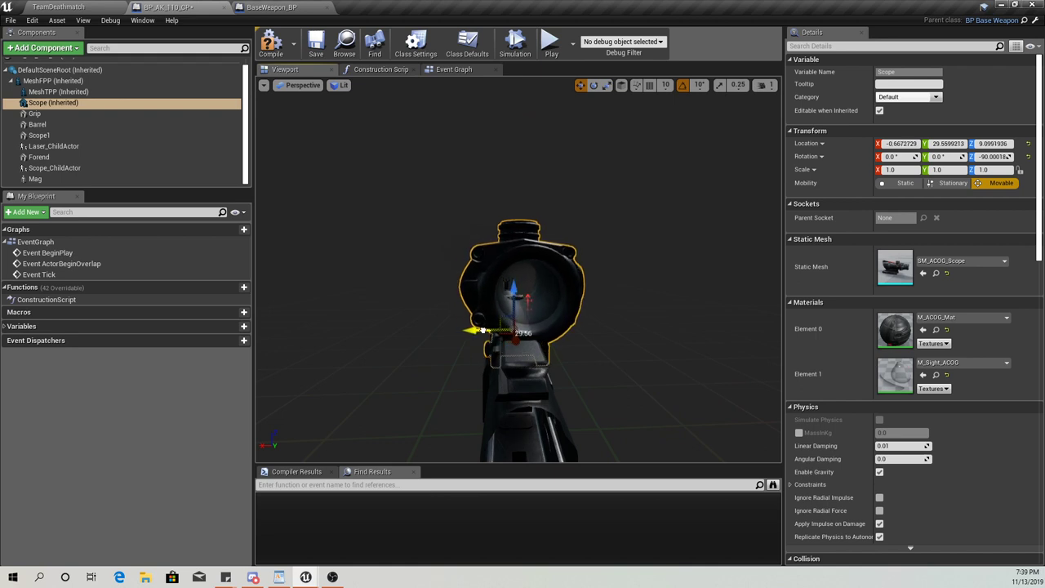
Raise the scope clear of the top rail to about Z 14.57 and slide it along the rifle to about Y 18.21
left_click_drag(598, 389, 626, 374, "alt")
left_click_drag(560, 318, 559, 265)
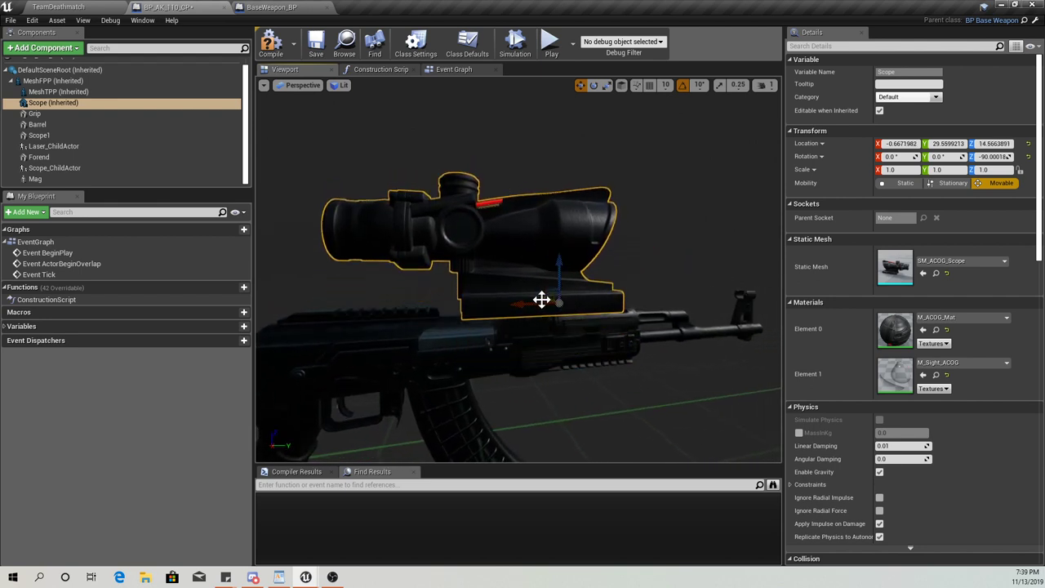
left_click_drag(541, 300, 555, 347)
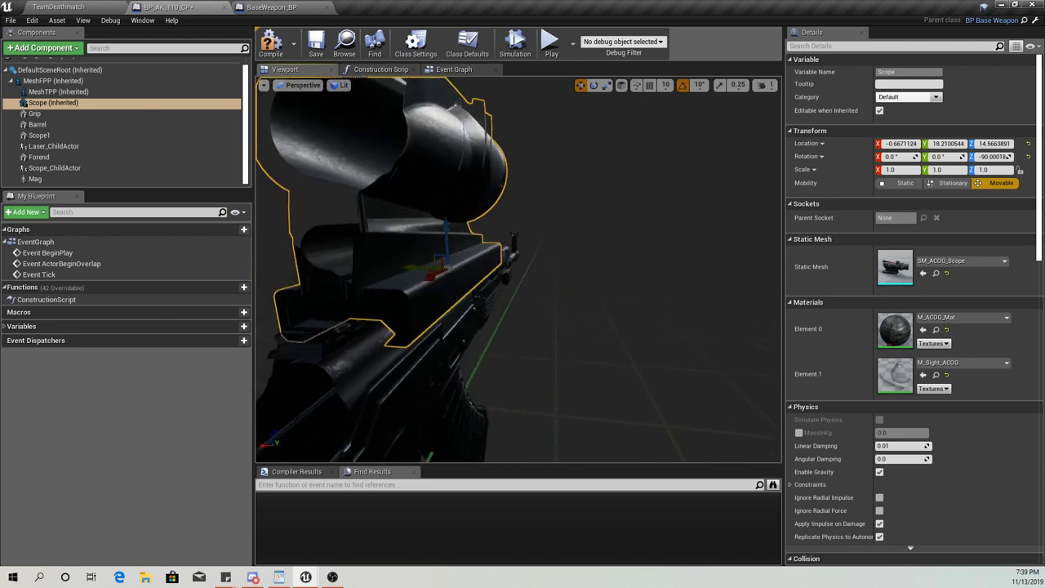
Switch the transform gizmo to world space and move the scope to about X -0.13, Y 18.38, Z 13.24
right_click_drag(555, 347, 588, 319)
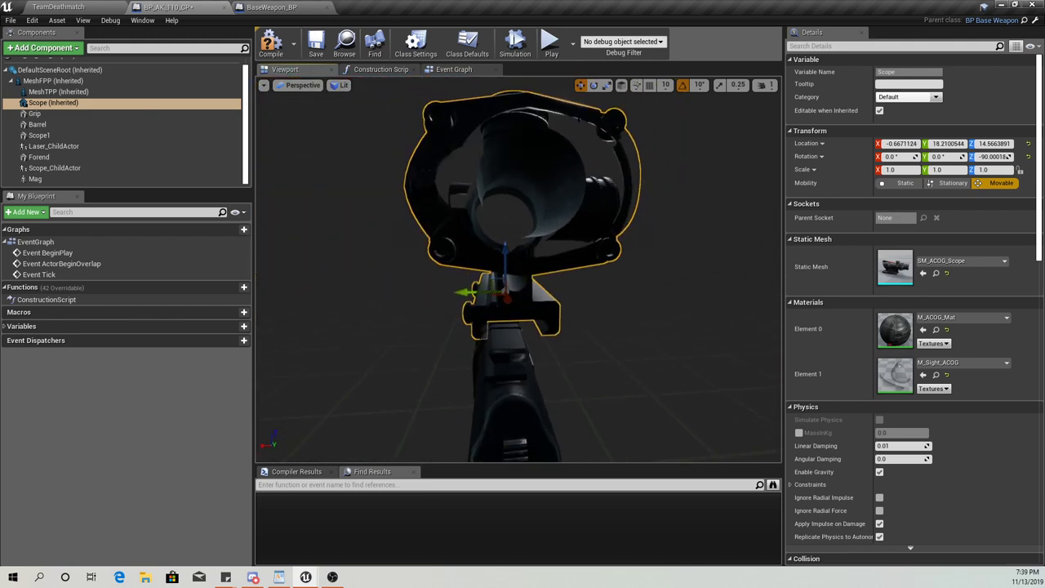
left_click(620, 86)
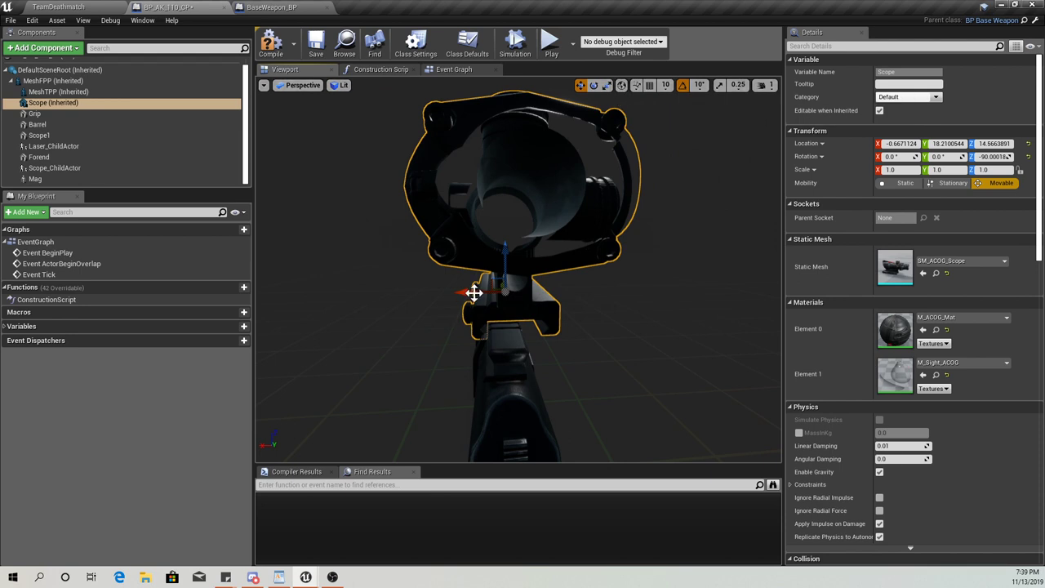
left_click_drag(474, 293, 464, 292)
left_click_drag(504, 251, 504, 263)
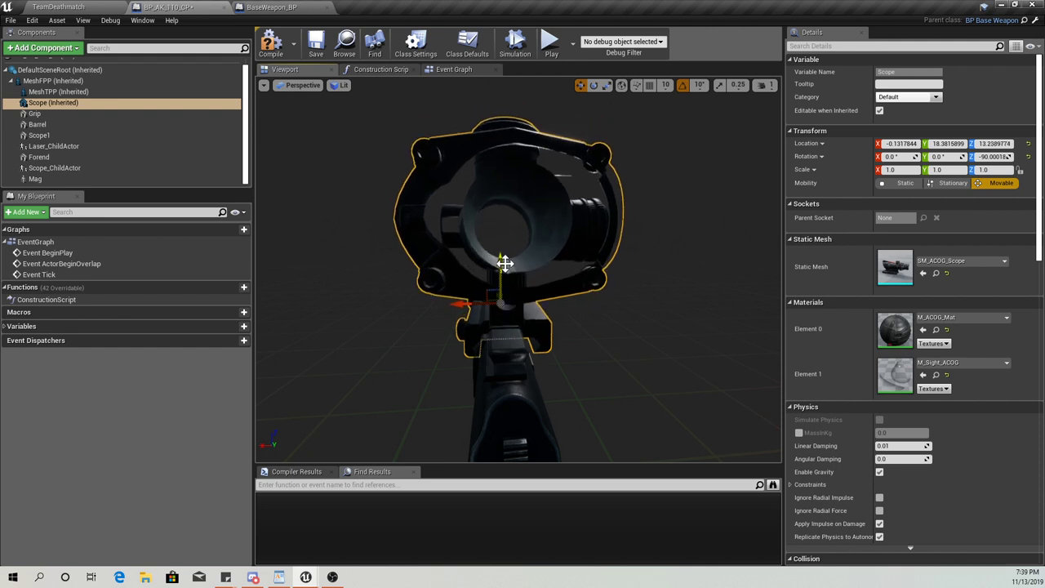
Scale the scope uniformly to 0.75 with grid and scale snapping turned on
left_click(606, 86)
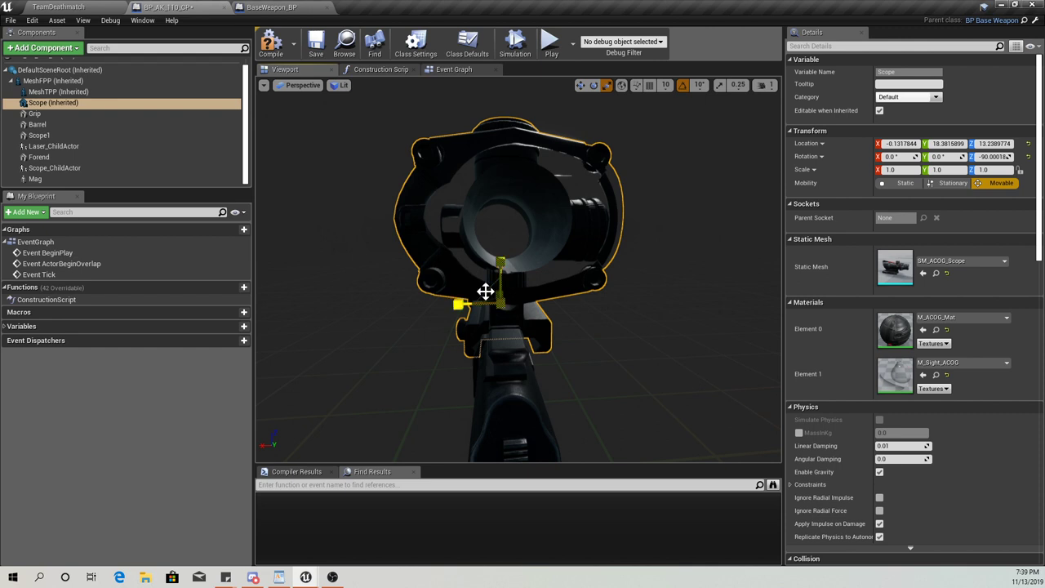
left_click_drag(504, 305, 482, 330)
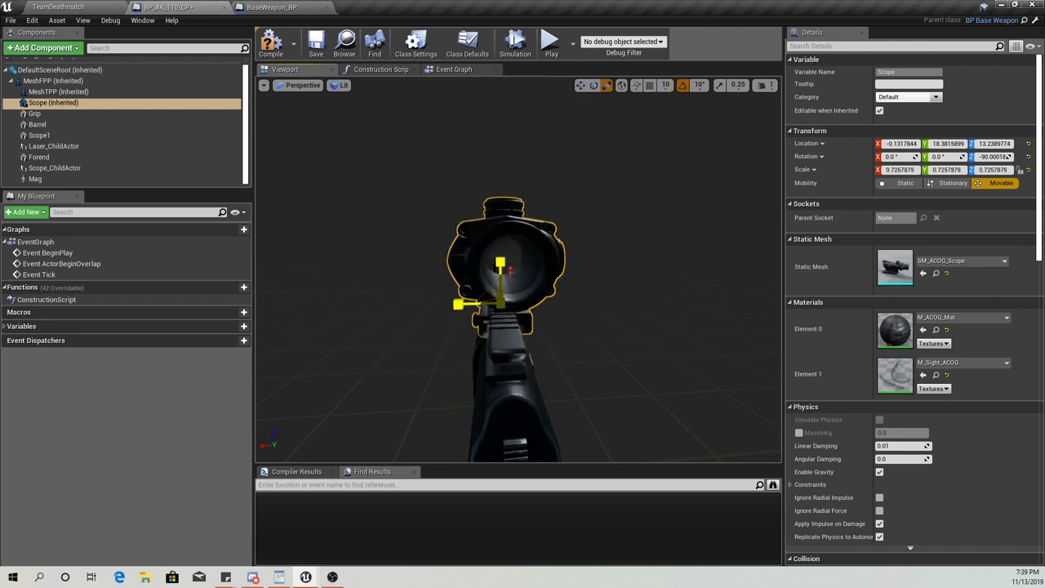
key("ctrl+z")
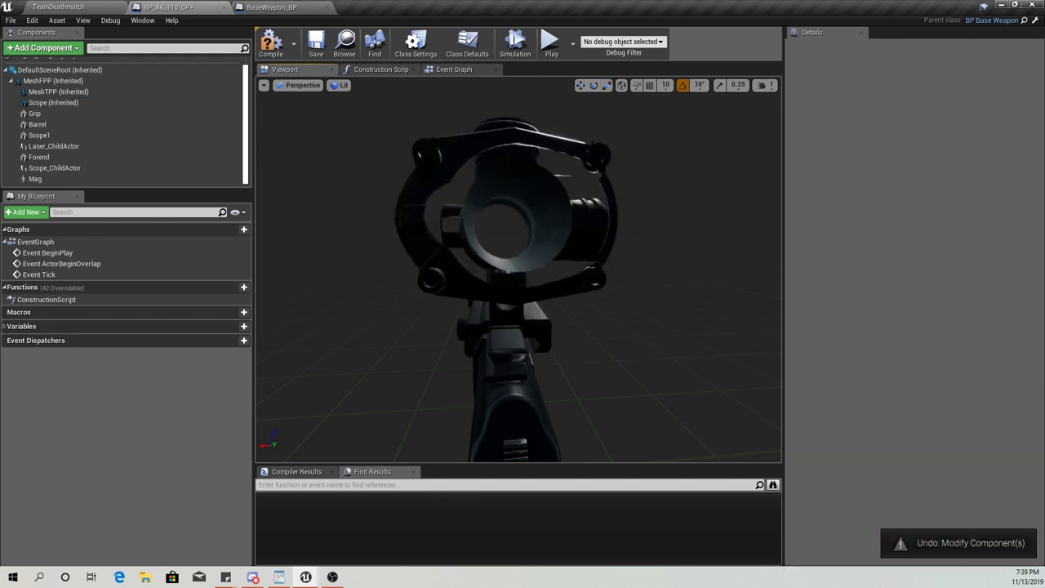
left_click(658, 87)
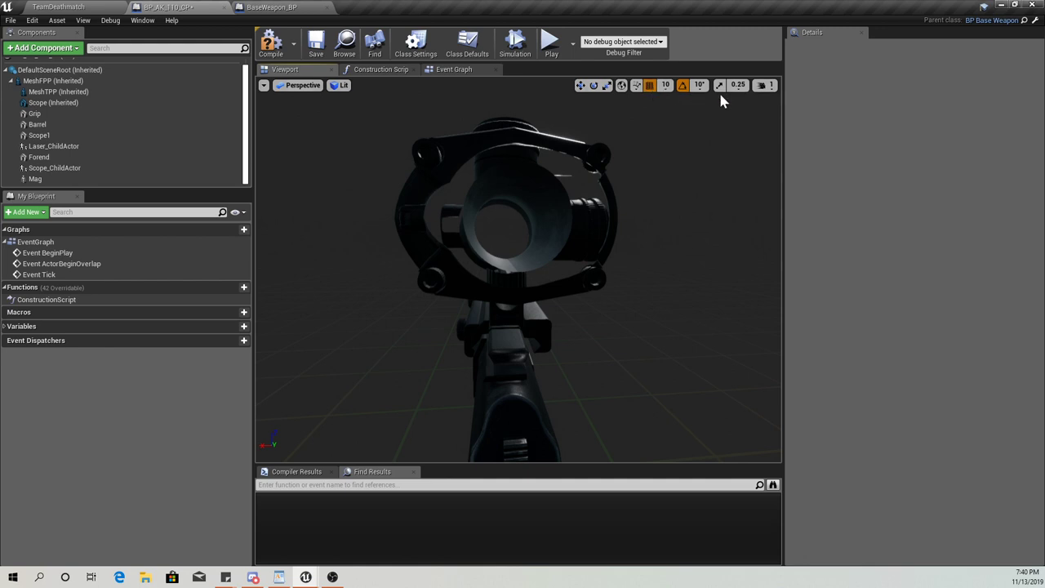
left_click(541, 258)
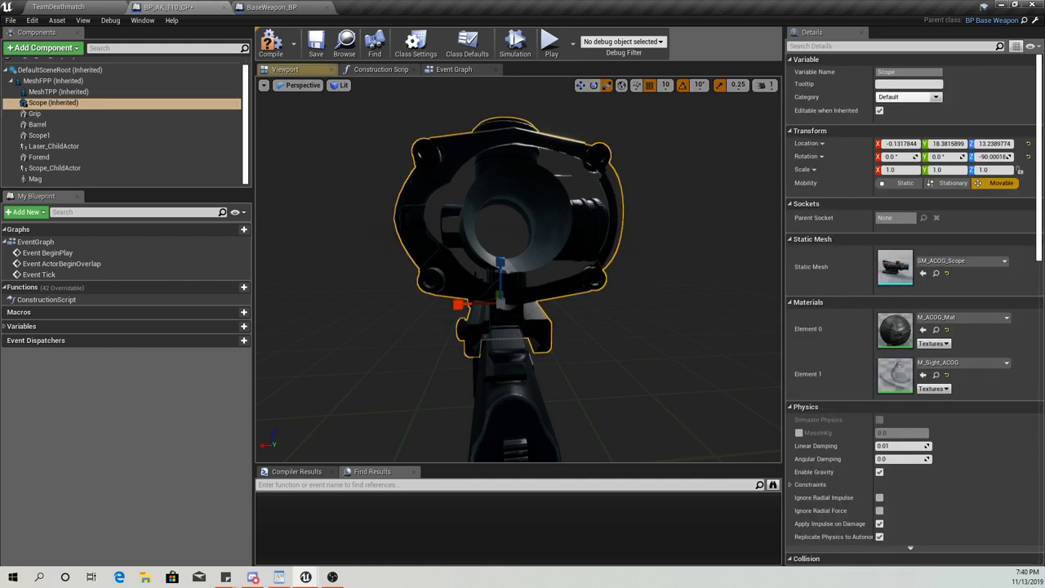
left_click_drag(502, 304, 486, 322)
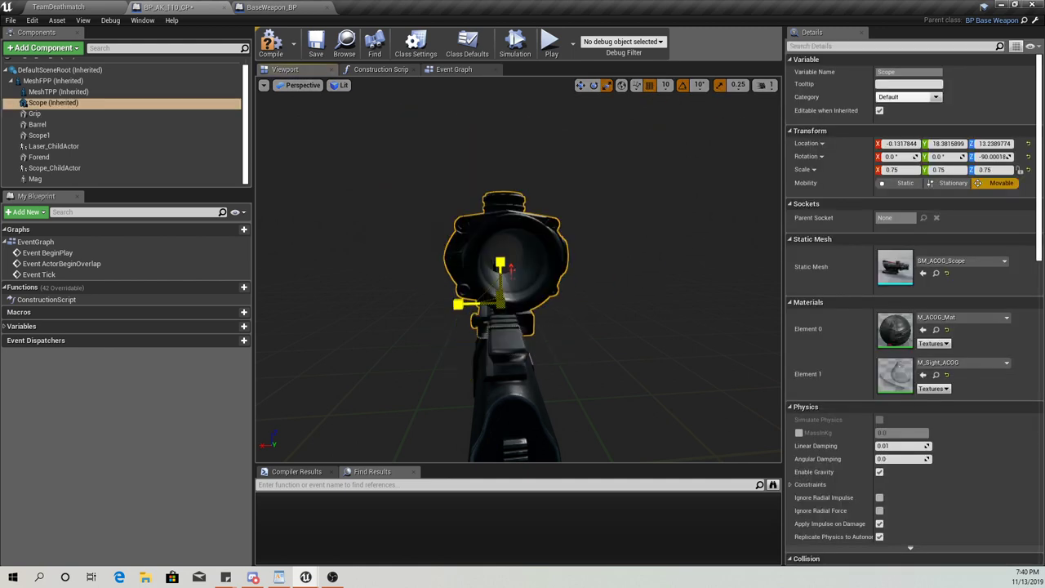
Turn off grid snapping for movement and raise the scope to about Z 13.8
right_click_drag(501, 304, 338, 259)
right_click_drag(518, 269, 491, 266)
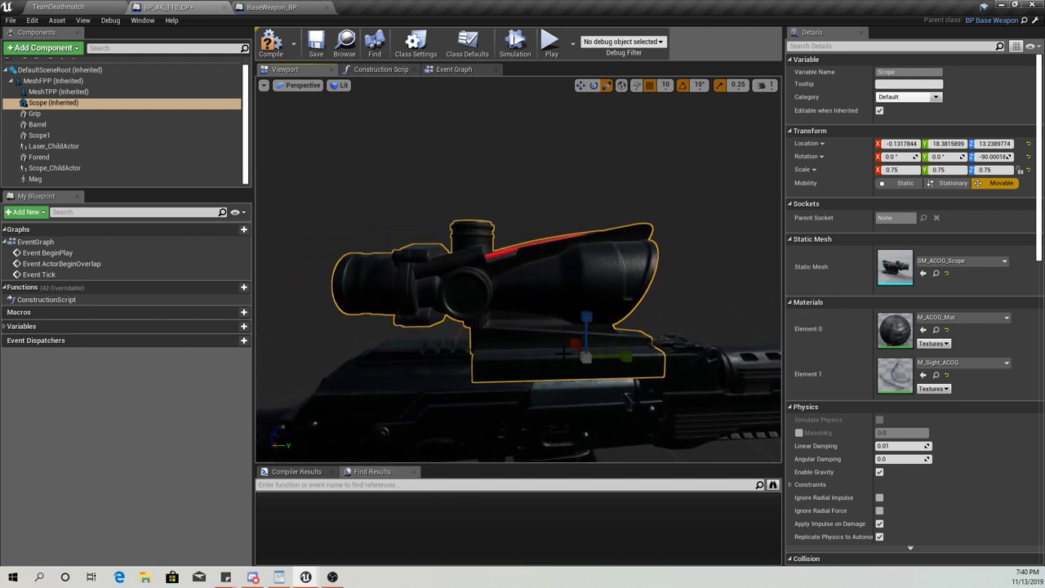
left_click(580, 85)
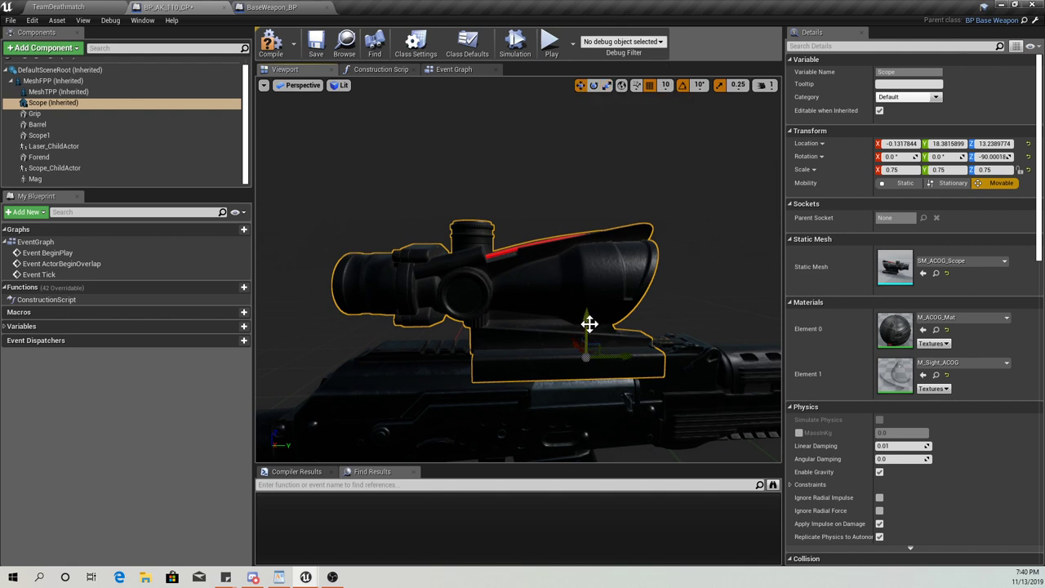
left_click_drag(589, 324, 584, 325)
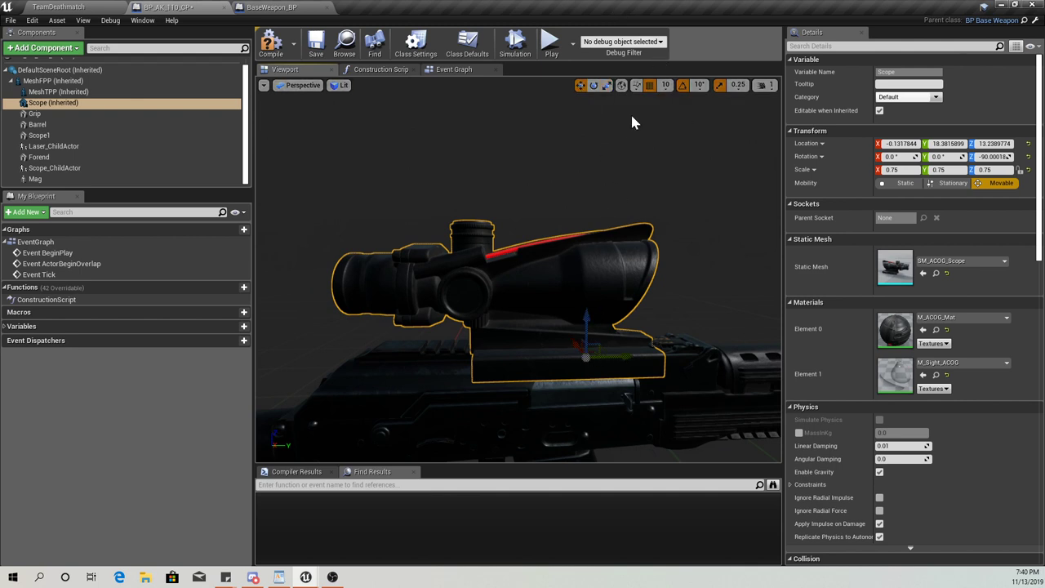
left_click(649, 86)
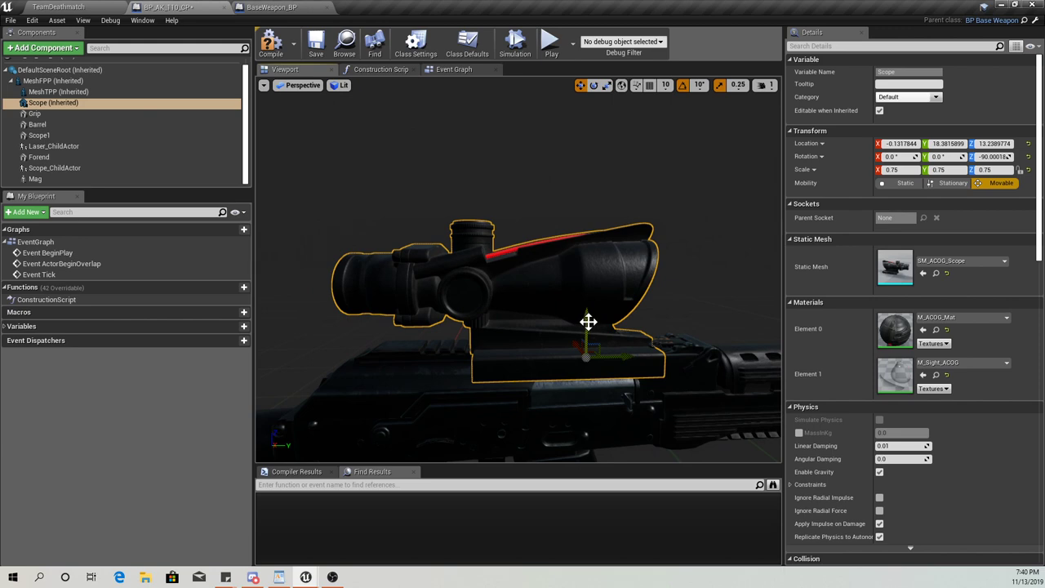
mouse_move(588, 321)
left_mouse_down()
mouse_move(592, 286)
mouse_move(588, 313)
left_mouse_up()
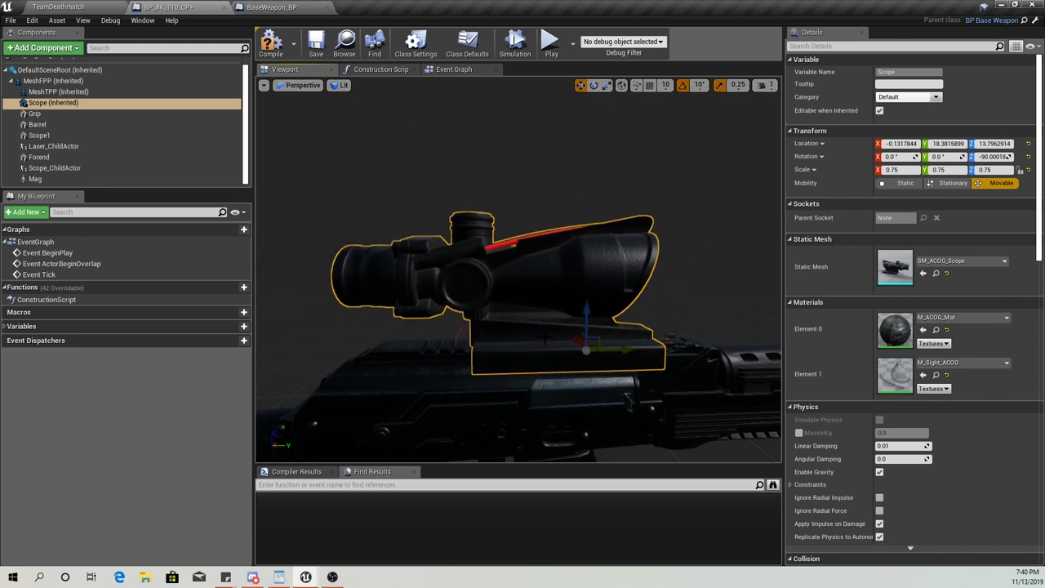
Reposition the scope on the top rail at about X 0.51, Y 14.55, Z 13.44
right_click_drag(544, 339, 735, 339)
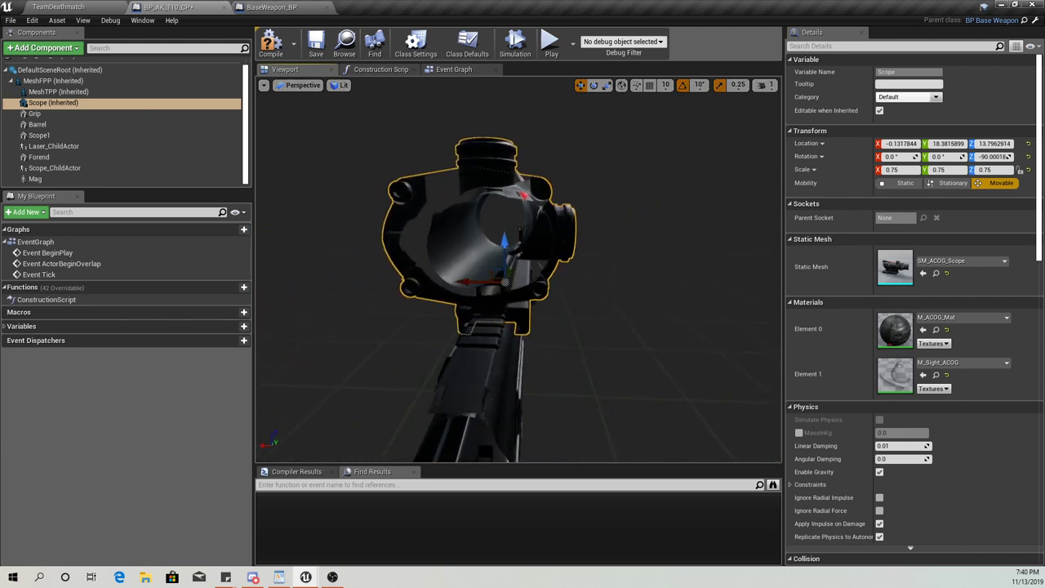
left_click_drag(734, 315, 748, 316, "alt")
left_click_drag(475, 280, 467, 282)
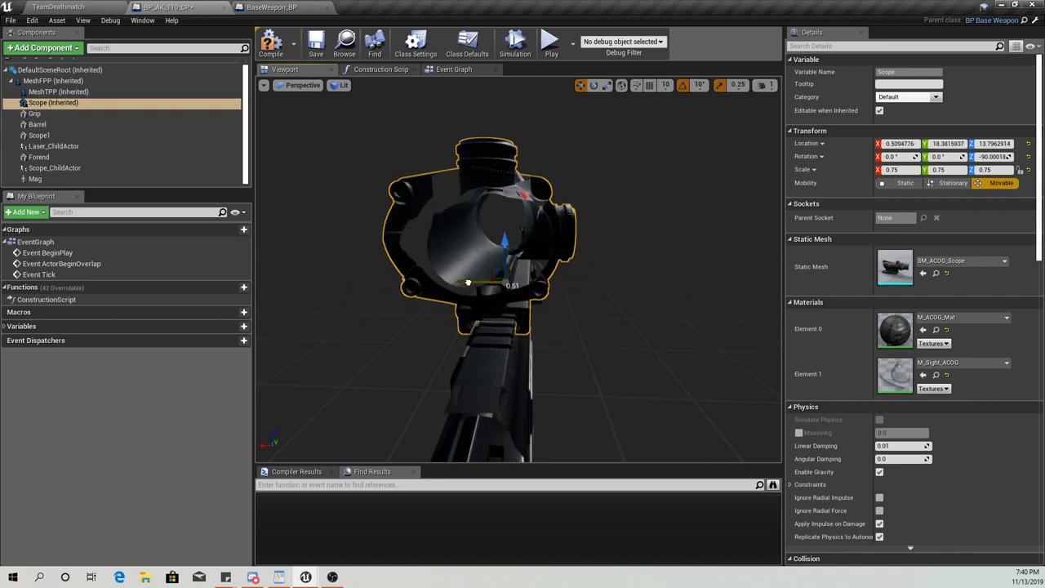
right_click_drag(490, 286, 633, 270)
left_click_drag(477, 251, 475, 254)
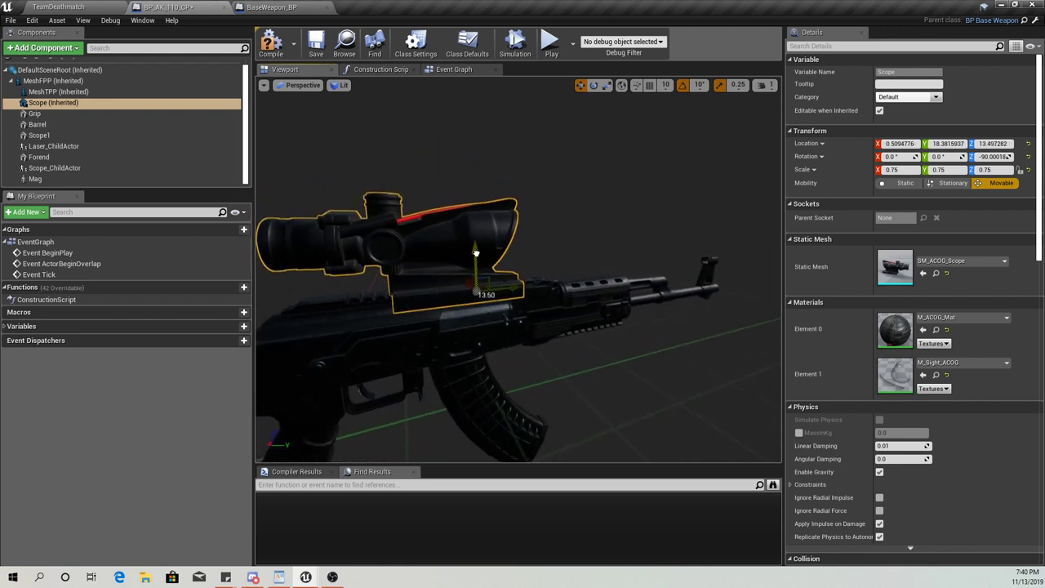
left_click_drag(510, 293, 479, 291)
Fine-tune the scope's placement on the rail to about X 0.16, Y 14.81
right_click_drag(480, 292, 625, 294)
key("w")
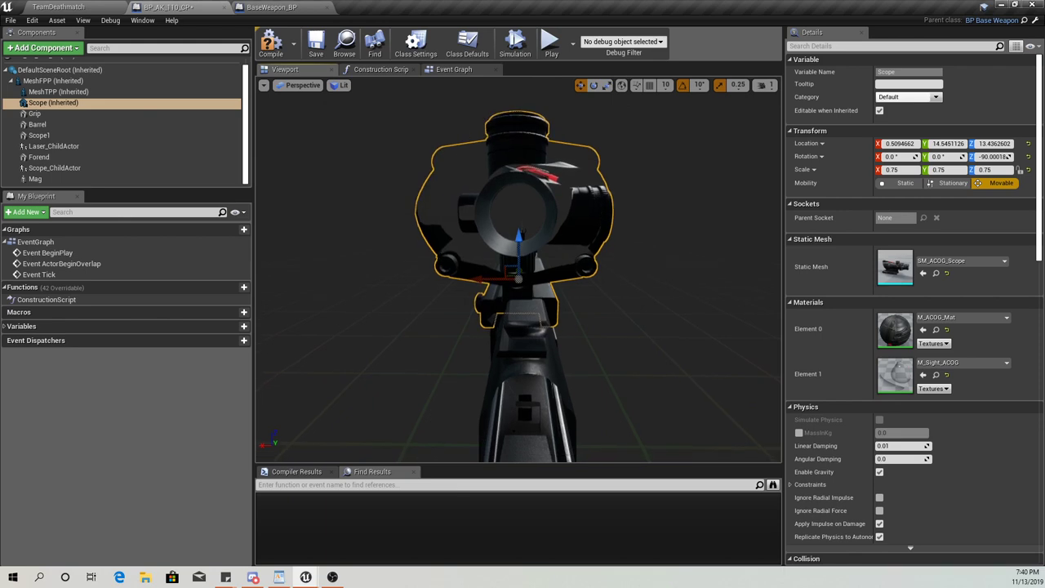
left_click_drag(478, 279, 482, 279)
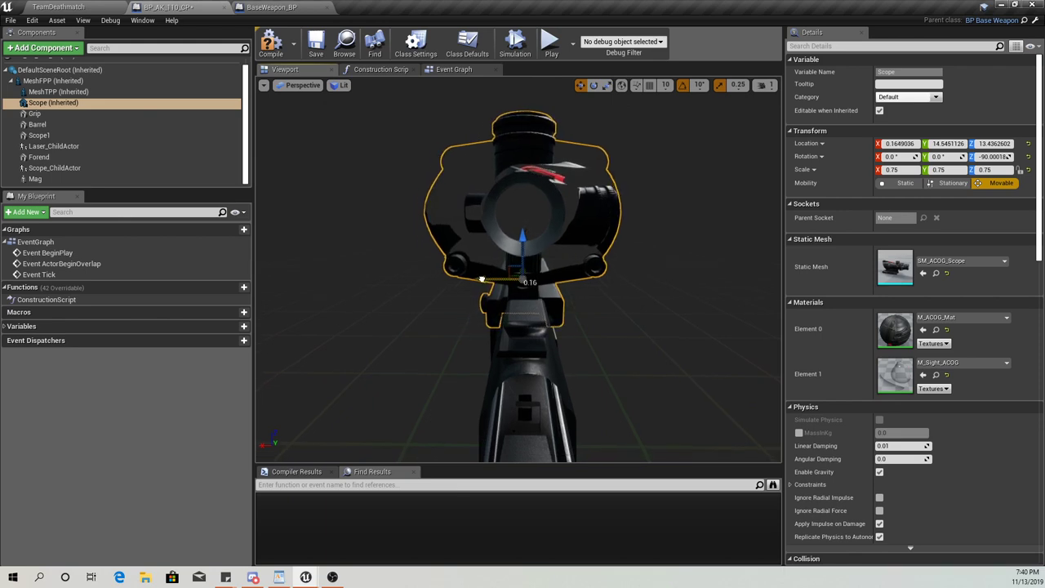
key("d")
right_click_drag(600, 339, 440, 332)
left_click_drag(598, 294, 607, 295)
Center the scope across the rail at about X 0.04 and check its fit from the rifle's side
key("a")
right_click_drag(572, 326, 722, 317)
key("w")
key("w")
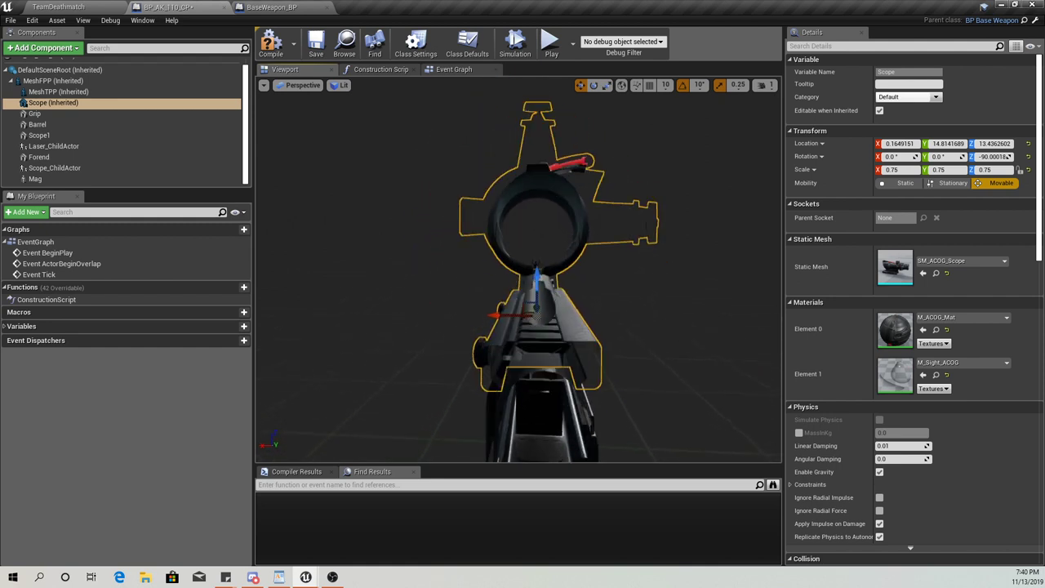
left_click_drag(689, 258, 704, 258, "alt")
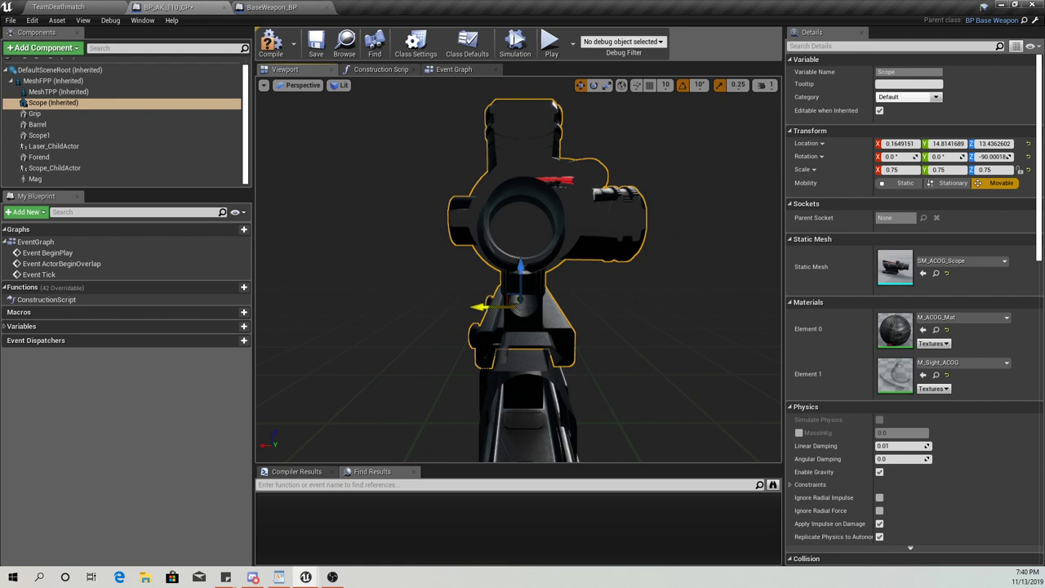
left_click_drag(485, 306, 487, 305)
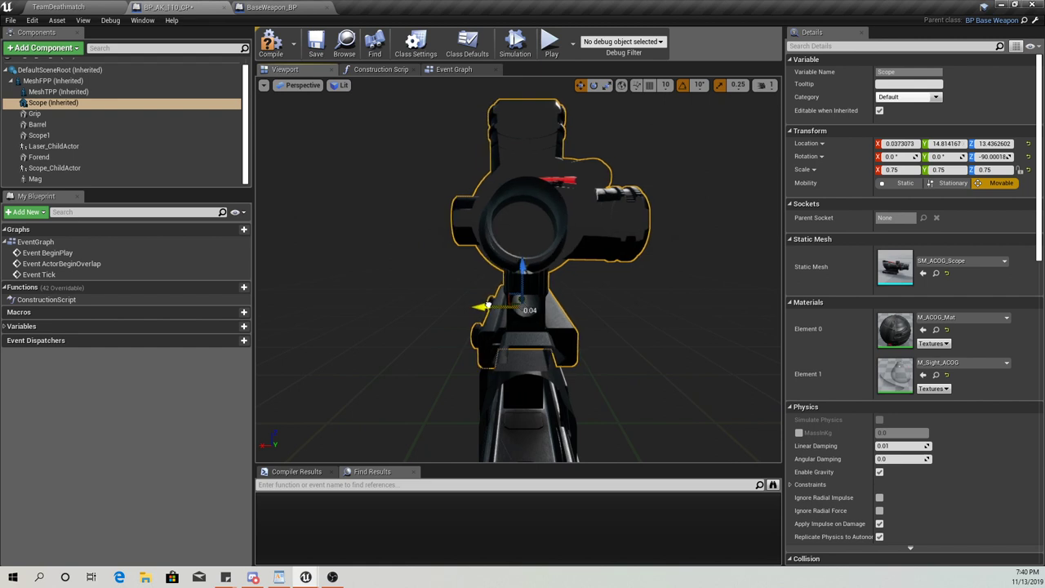
right_click_drag(522, 307, 676, 307)
key("s")
key("a")
left_click_drag(677, 282, 711, 282, "alt")
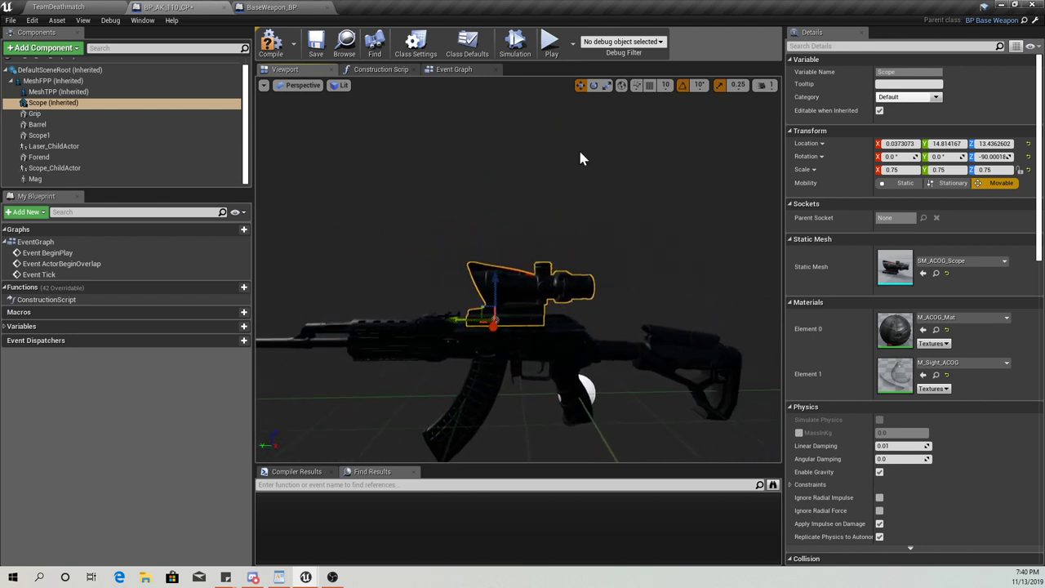
Scale the ACOG scope down uniformly to 0.5 on all axes
left_click(605, 85)
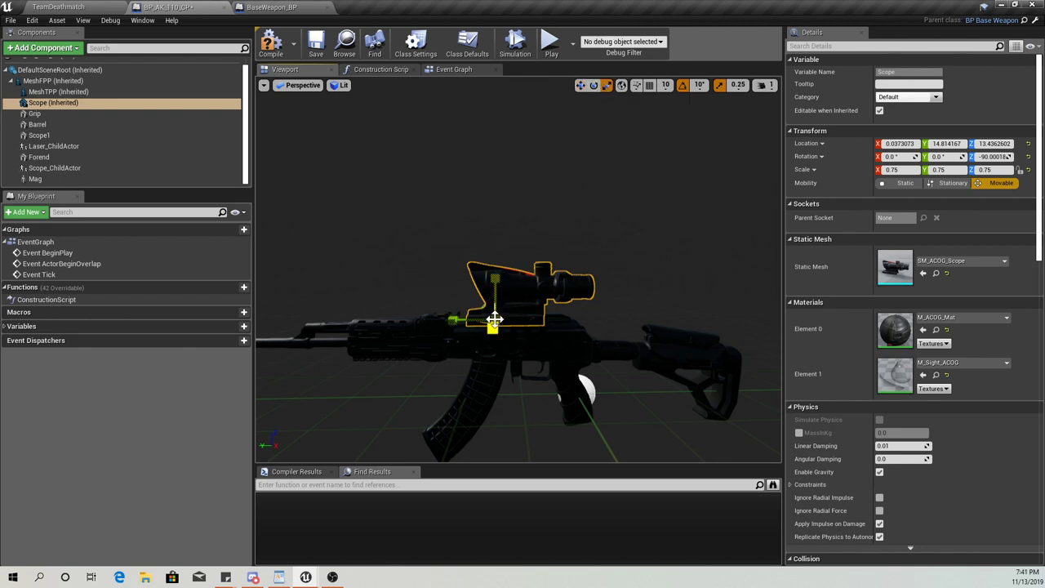
key("d")
right_click_drag(506, 326, 367, 328)
key("w")
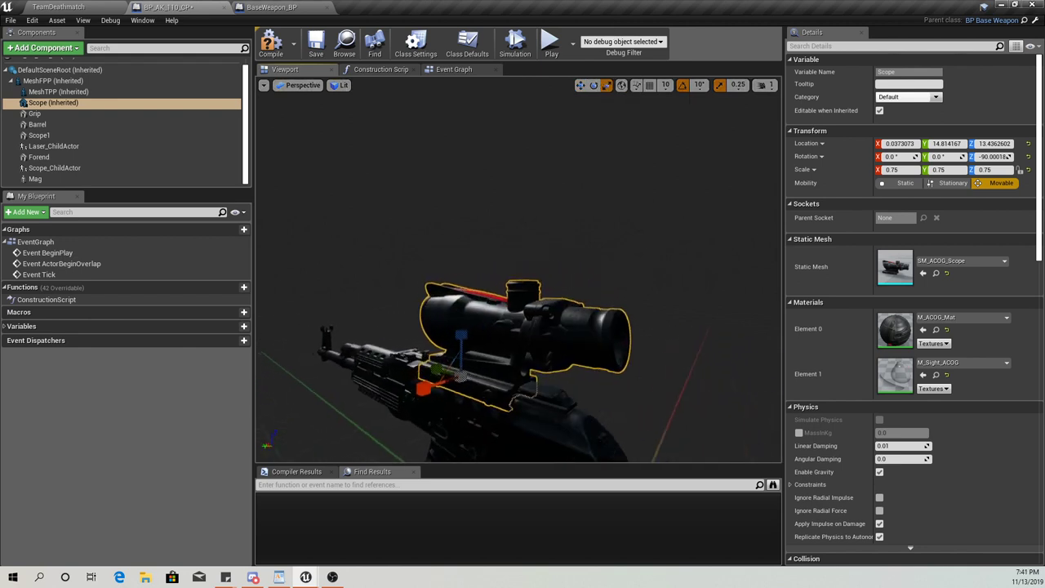
right_click_drag(454, 384, 450, 388)
mouse_move(452, 391)
left_mouse_down()
mouse_move(482, 379)
mouse_move(421, 405)
mouse_move(437, 398)
left_mouse_up()
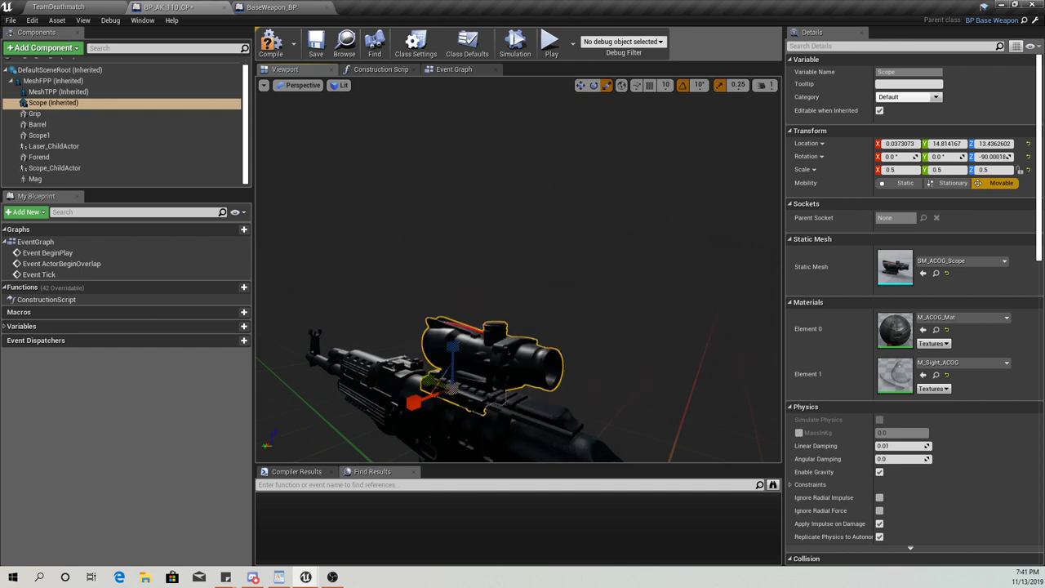
Slide the scope along the rifle's top rail to about Y 11.57
mouse_move(537, 211)
right_mouse_down()
mouse_move(588, 211)
mouse_move(536, 210)
right_mouse_up()
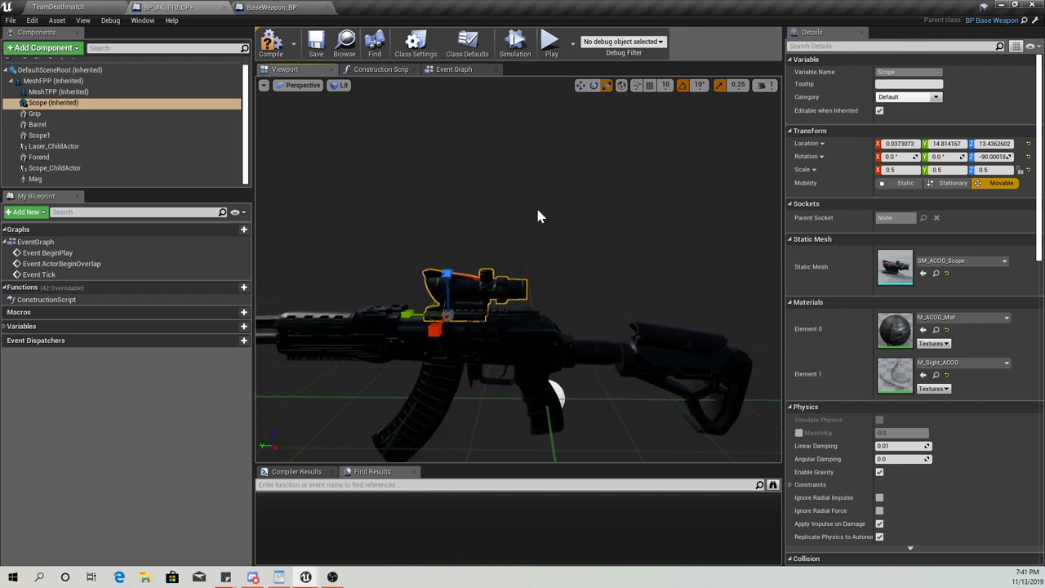
left_click(582, 84)
left_click_drag(415, 312, 415, 313)
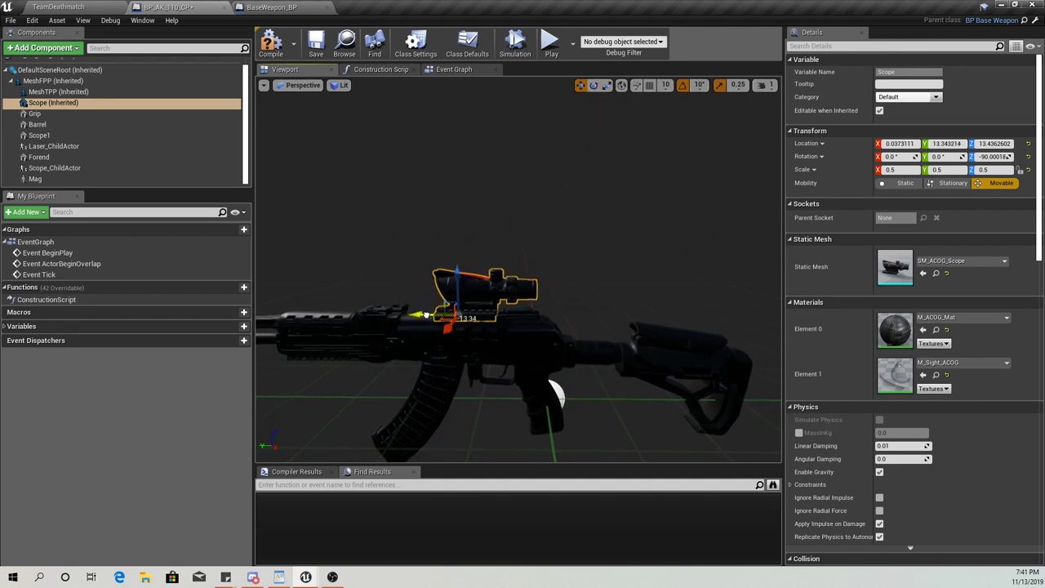
right_click_drag(523, 245, 545, 250)
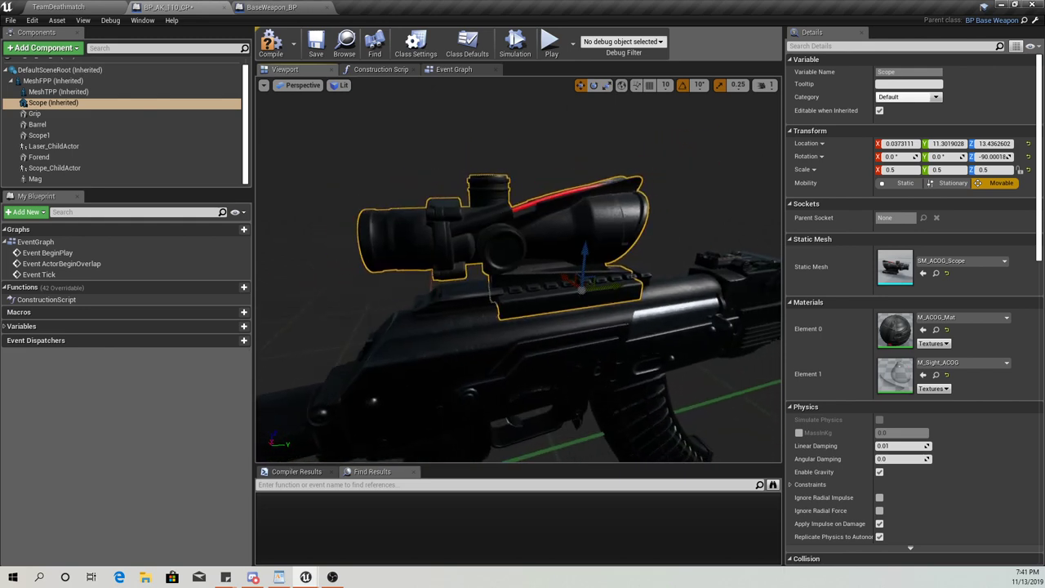
left_click_drag(620, 285, 622, 287)
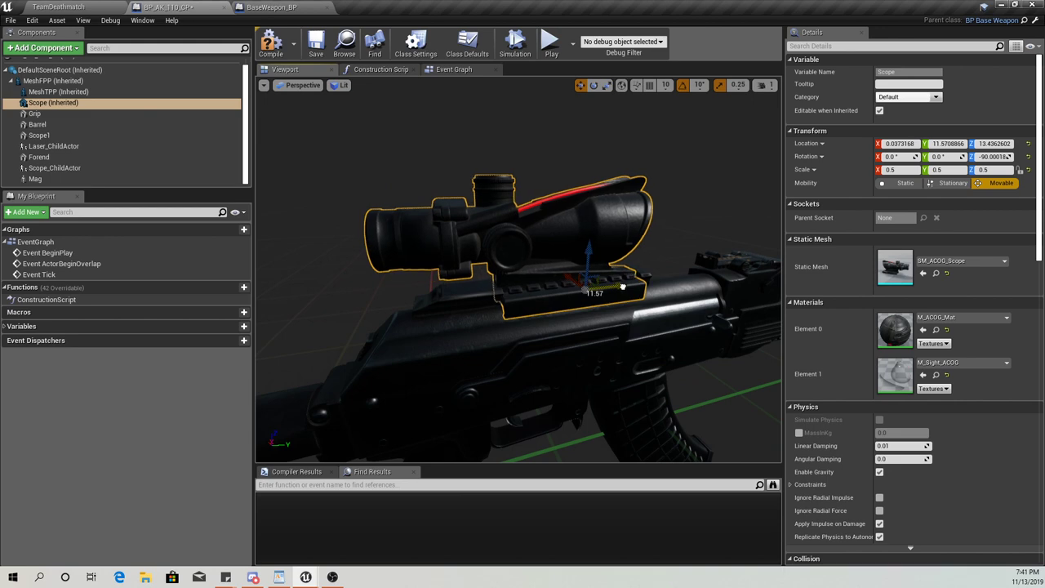
Examine the scope's alignment on the rail from behind the rifle, through the sight and from both sides
right_click_drag(617, 312, 784, 311)
key("w")
key("d")
key("w")
key("s")
key("w")
key("w")
key("w")
key("s")
key("s")
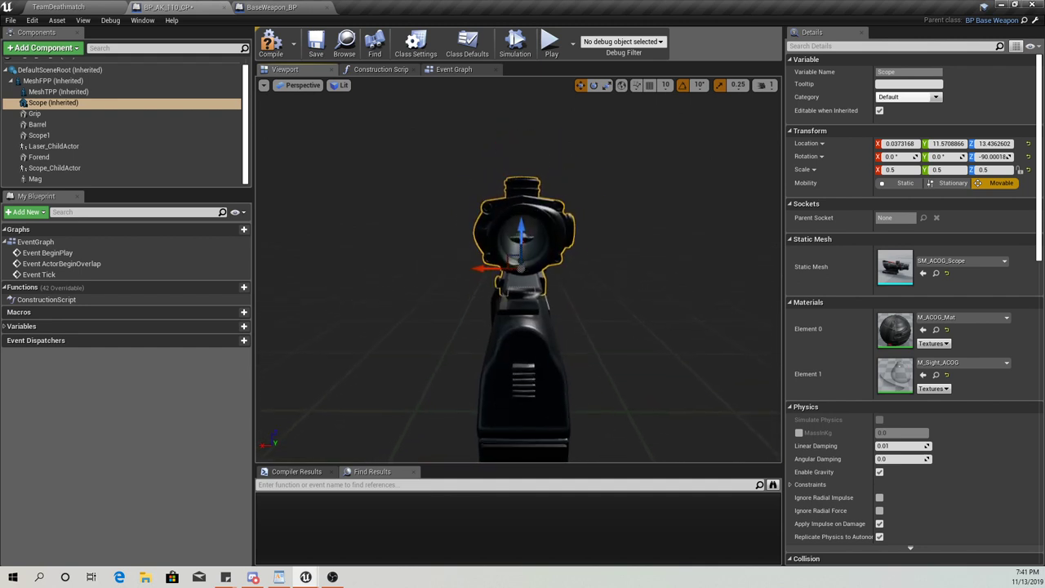
key("w")
key("s")
key("s")
right_click_drag(523, 310, 641, 333)
key("a")
left_click_drag(492, 346, 466, 346)
key("a")
right_click_drag(465, 346, 688, 318)
key("a")
key("w")
key("s")
key("w")
key("s")
key("w")
key("d")
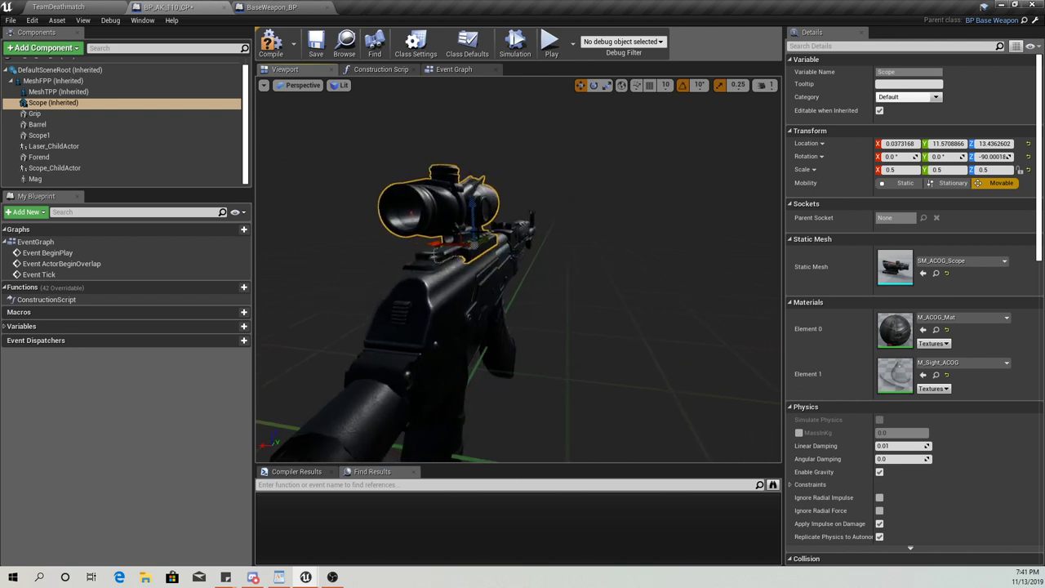
Save the AK-110 blueprint and check the details of its MeshTPP and MeshFPP components
left_click(316, 48)
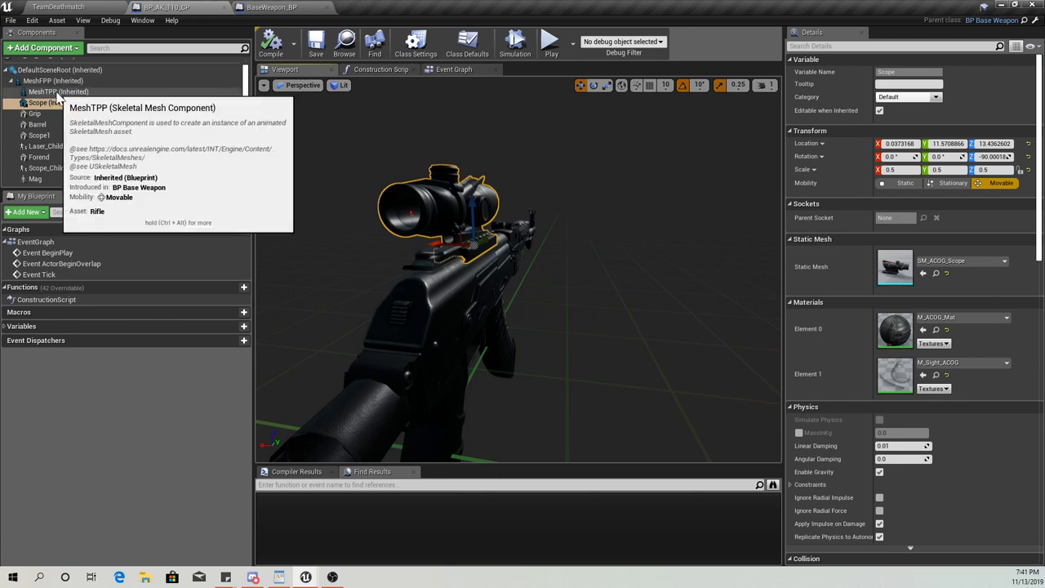
left_click(54, 92)
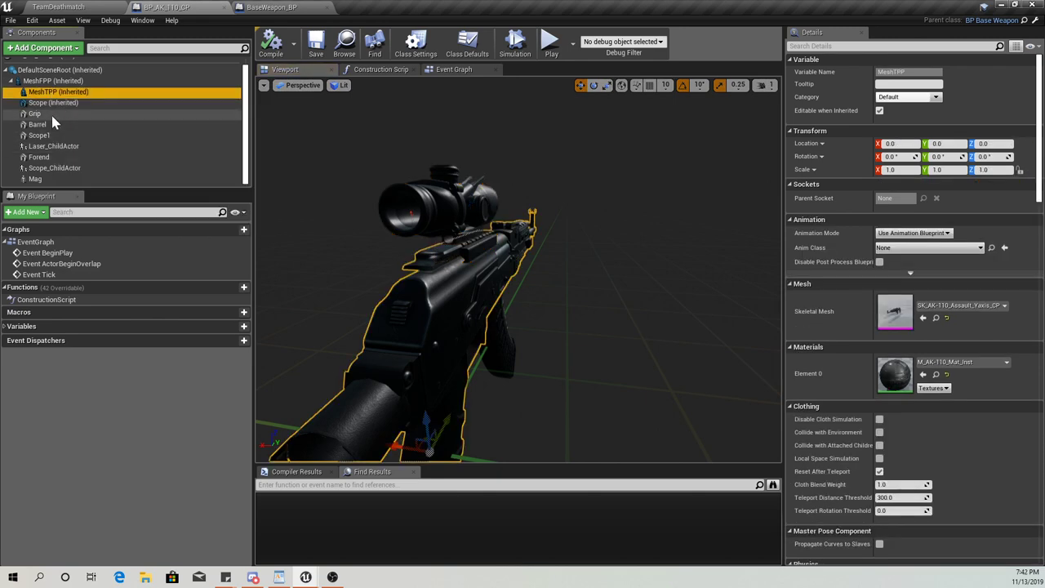
left_click(53, 81)
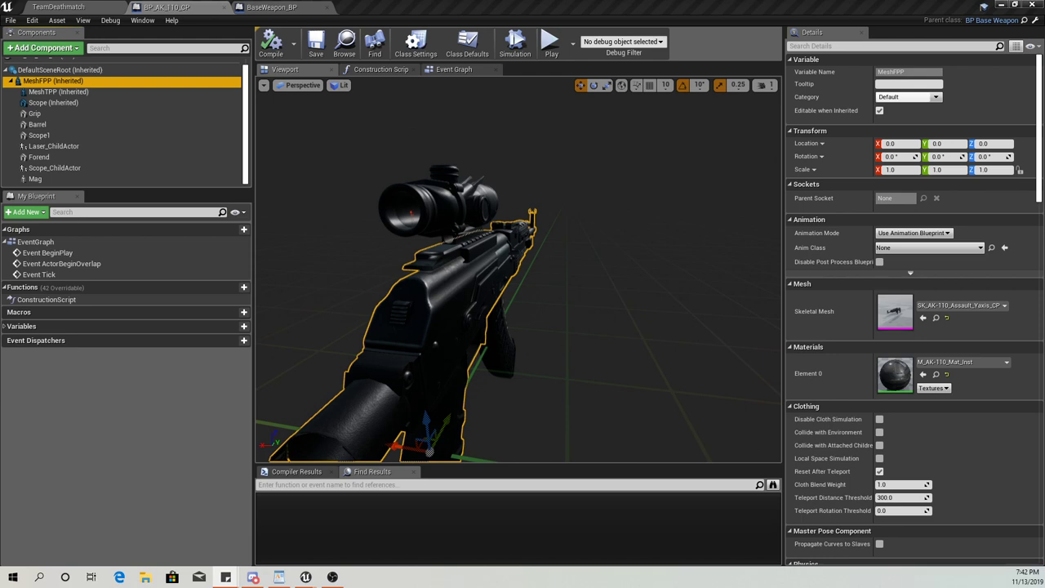
Switch to the New Weapon sticky note and review the checklist through step 7, Assign fire sound
left_click(226, 577)
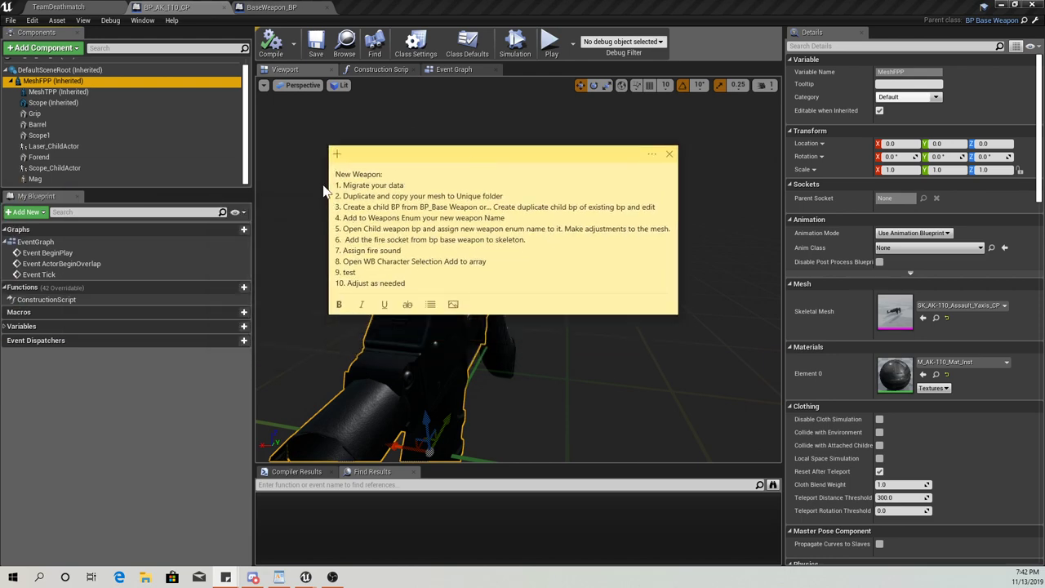
left_click_drag(376, 196, 666, 228)
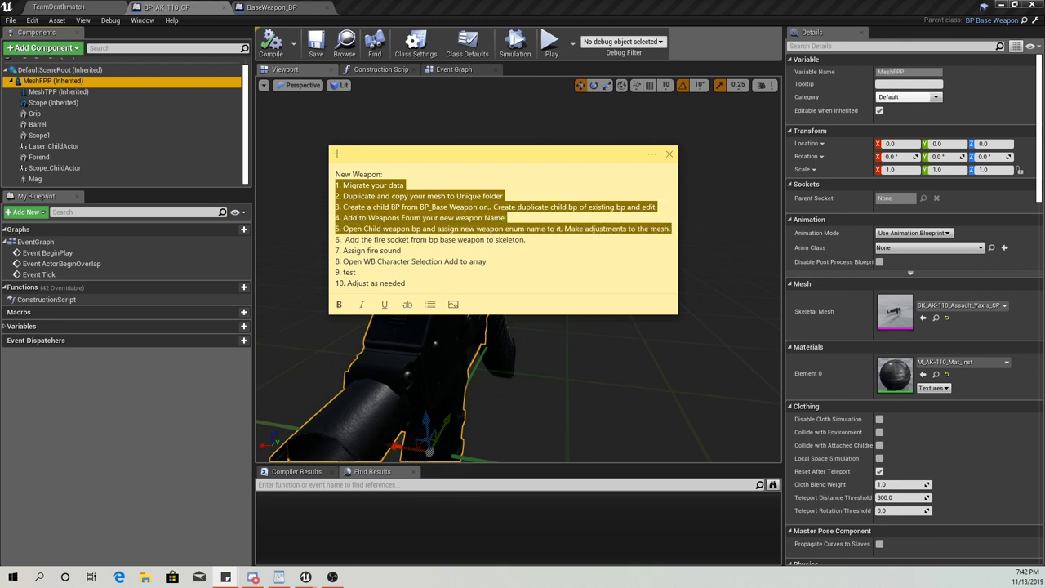
left_click_drag(527, 240, 335, 240)
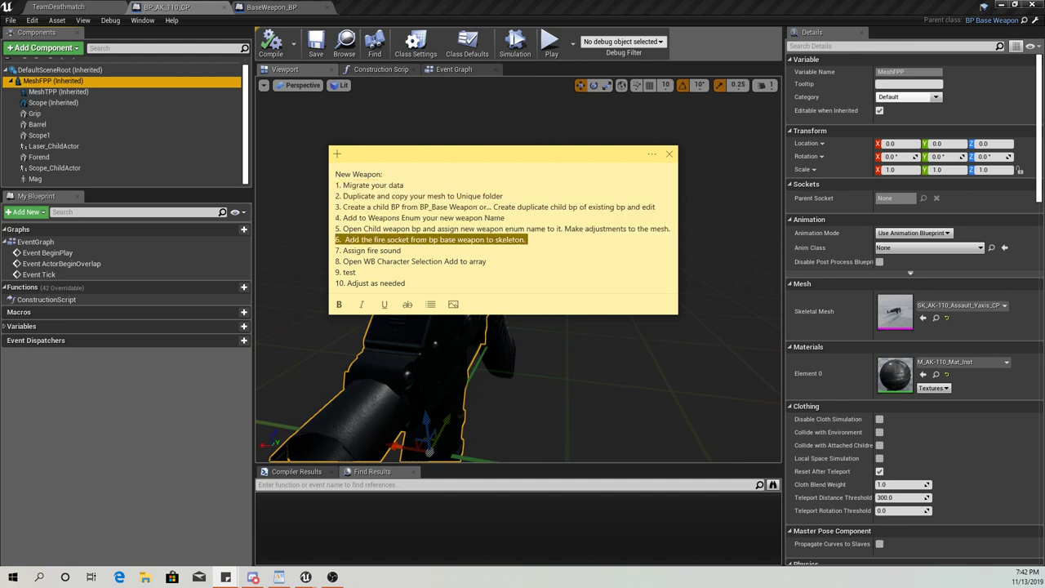
left_click(335, 251)
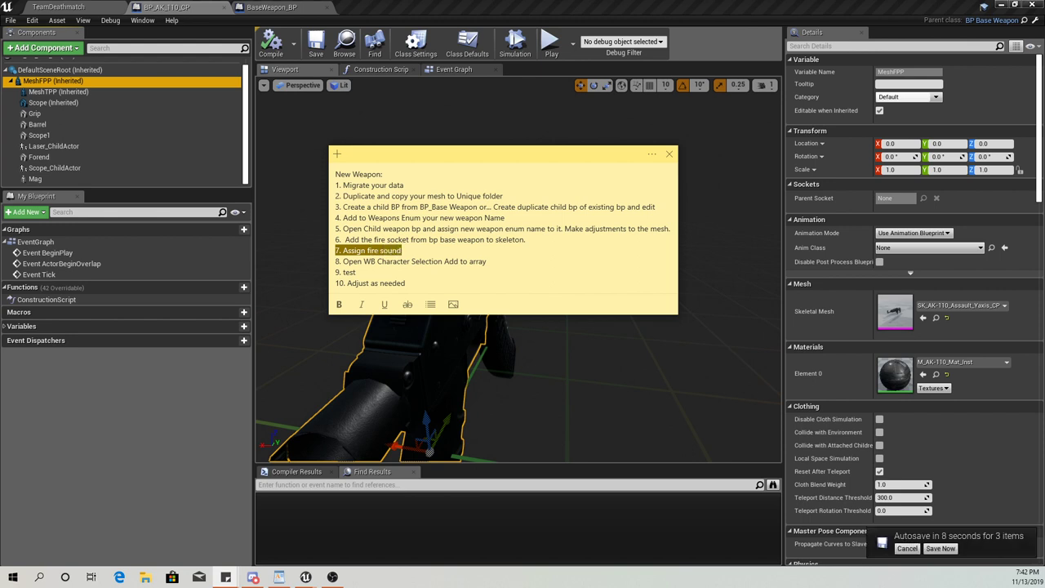
Examine the Event Graph of BP_AK_110_CP for existing weapon fire sound nodes
left_click(452, 70)
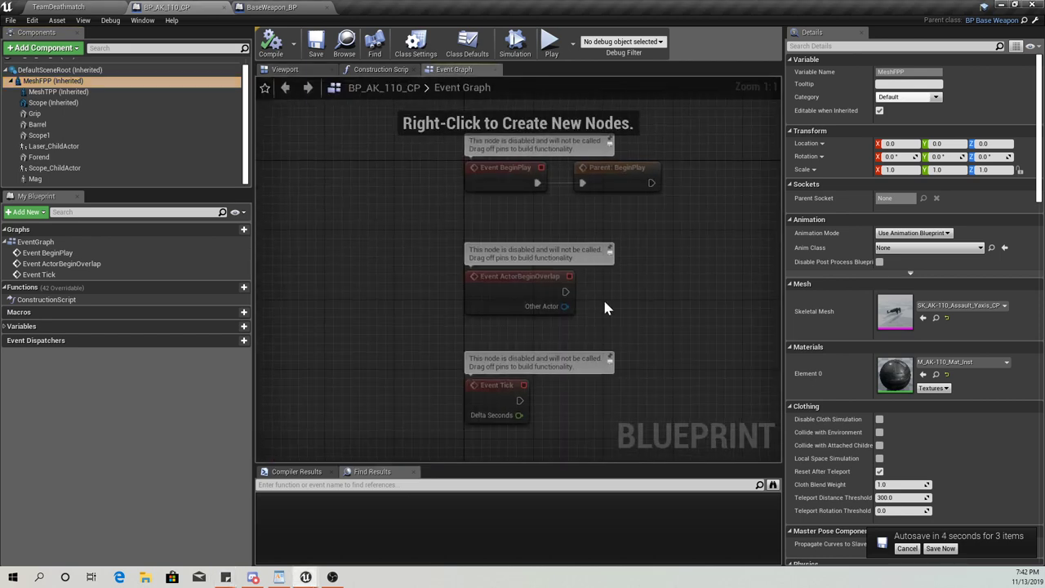
right_click_drag(603, 297, 377, 211)
scroll(498, 276, "down", 5)
right_click_drag(571, 290, 462, 257)
scroll(476, 342, "up", 3)
scroll(477, 342, "down", 4)
scroll(446, 257, "down", 1)
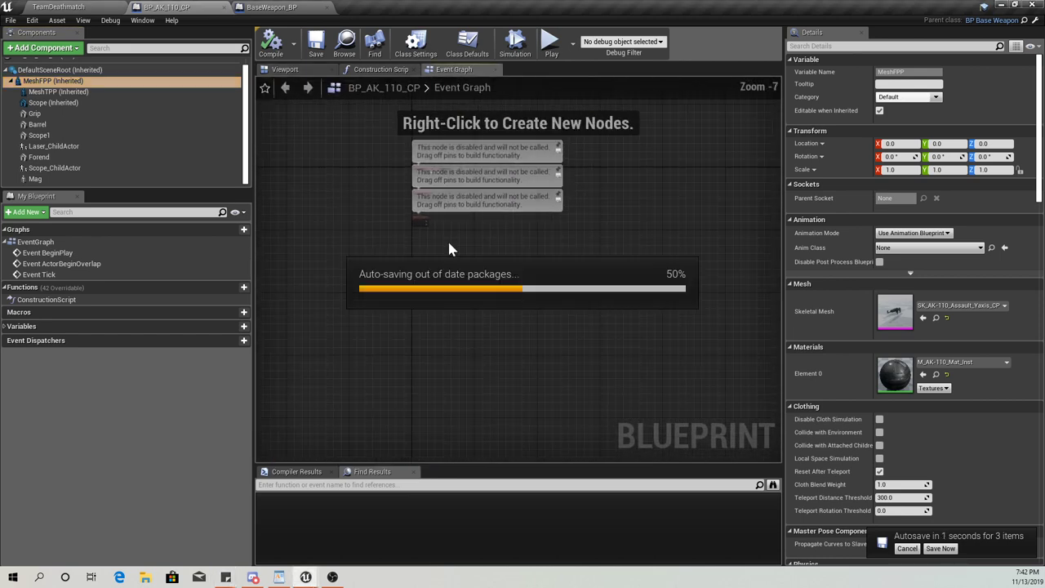
scroll(441, 241, "up", 2)
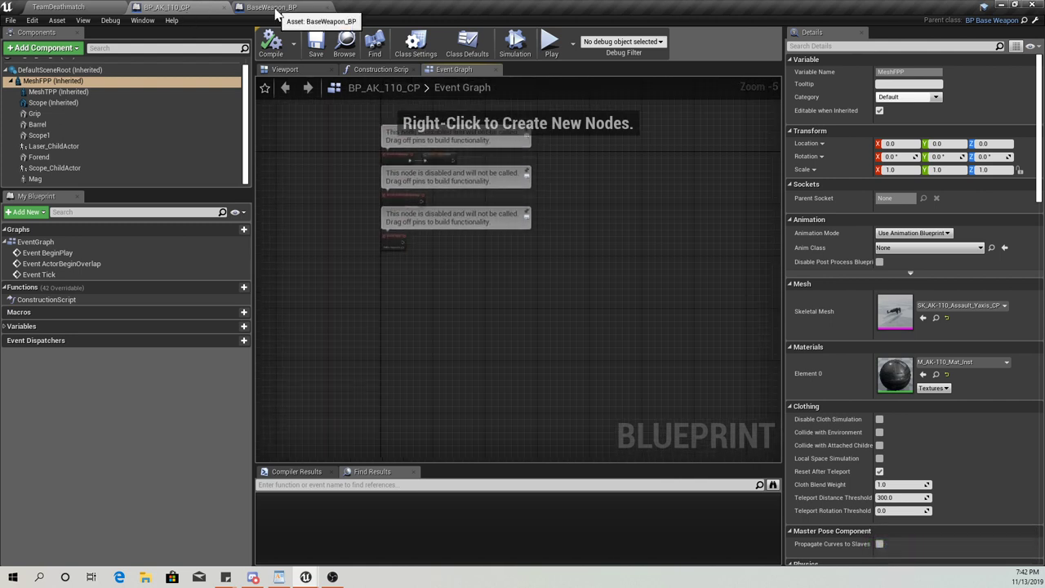
Open the CP_M4_ACOG blueprint from CampersParadise/Weapons/Blueprints and inspect its weapon fire sound nodes
left_click(61, 8)
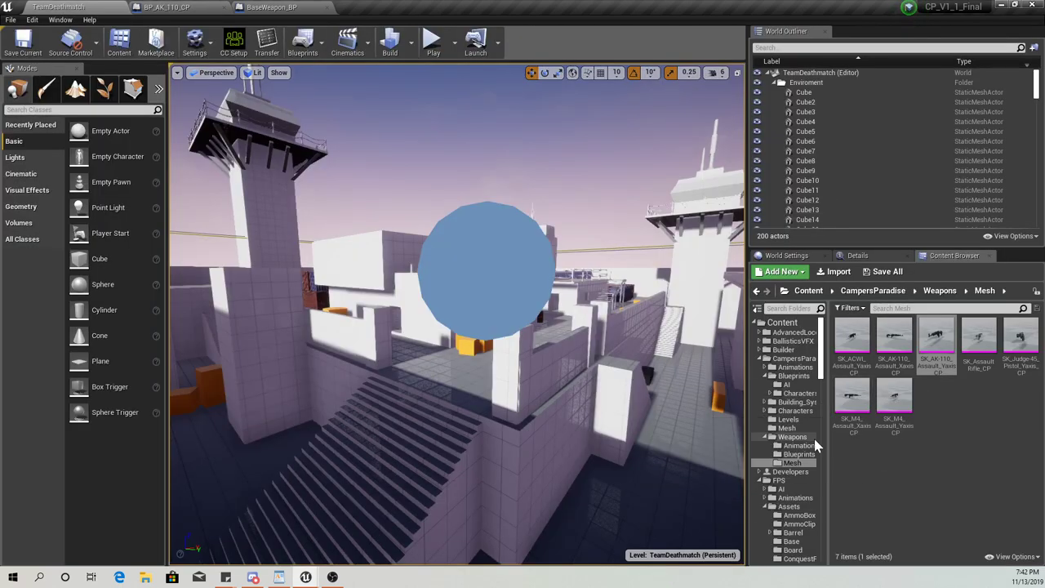
left_click(797, 454)
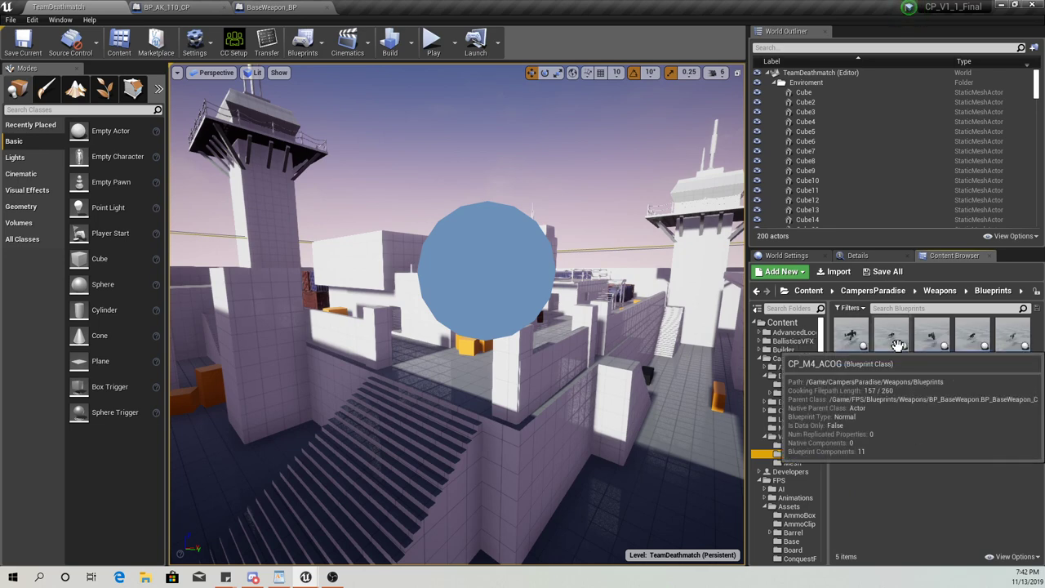
double_click(899, 341)
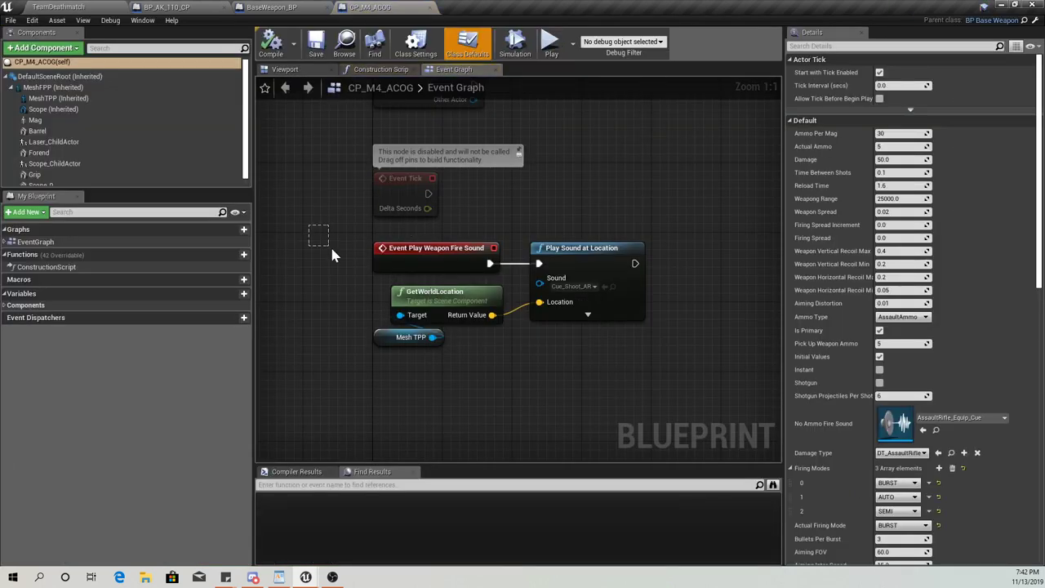
left_click(416, 249)
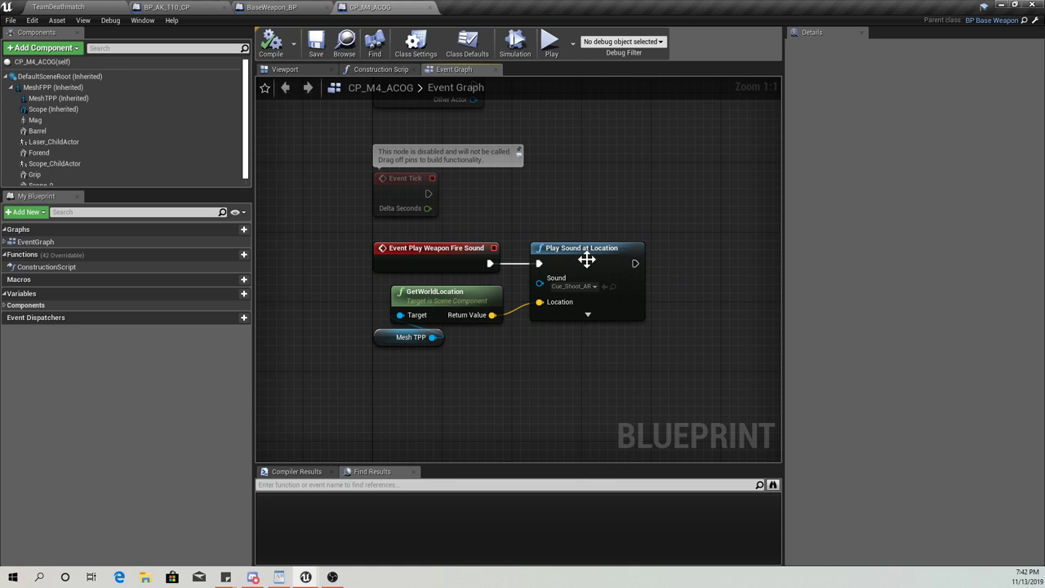
left_click(443, 291)
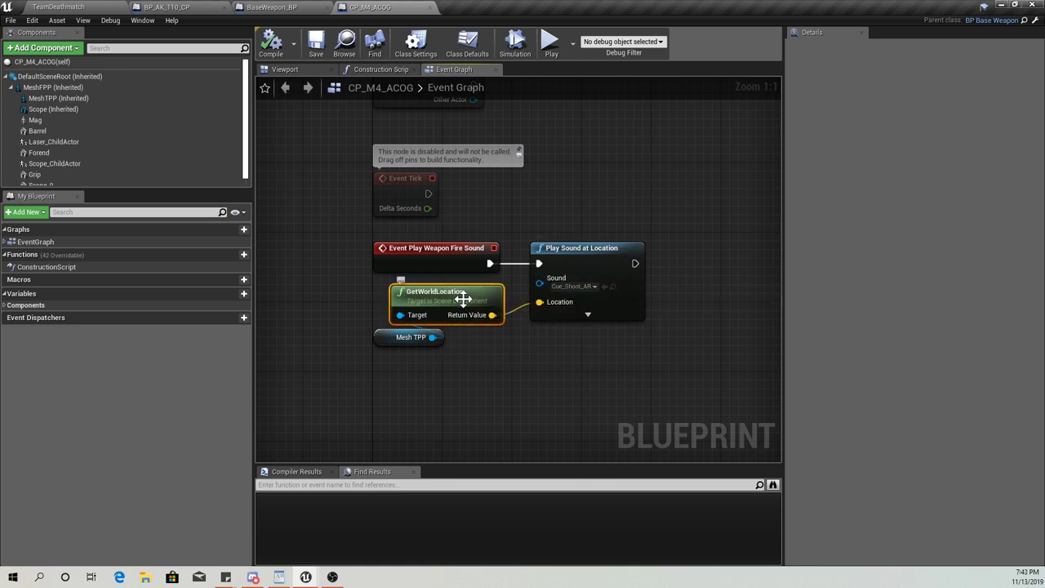
left_click(374, 337)
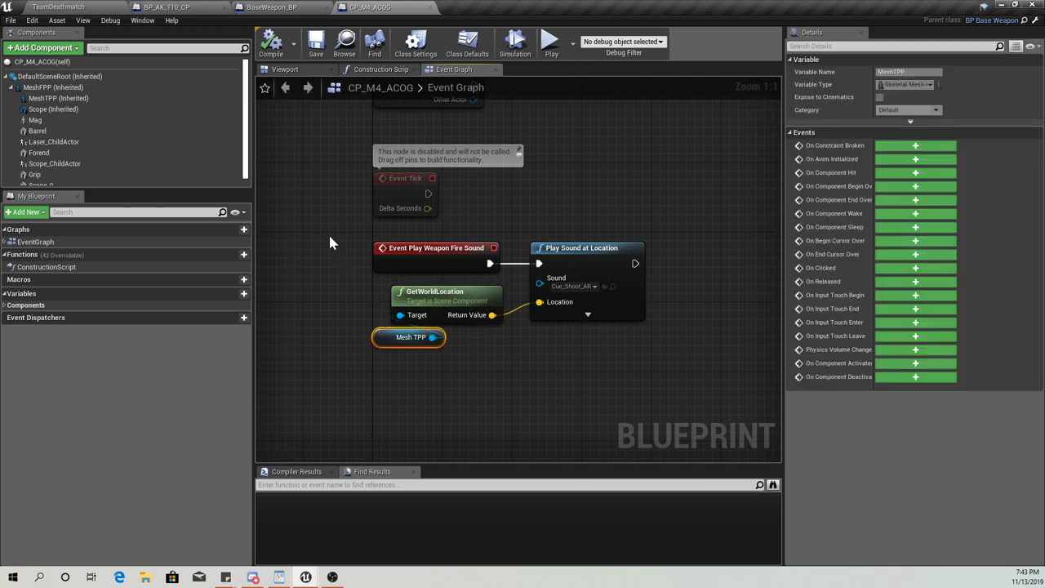
Copy the Event Play Weapon Fire Sound, Play Sound at Location, GetWorldLocation and Mesh TPP nodes from CP_M4_ACOG
left_click_drag(330, 238, 604, 354)
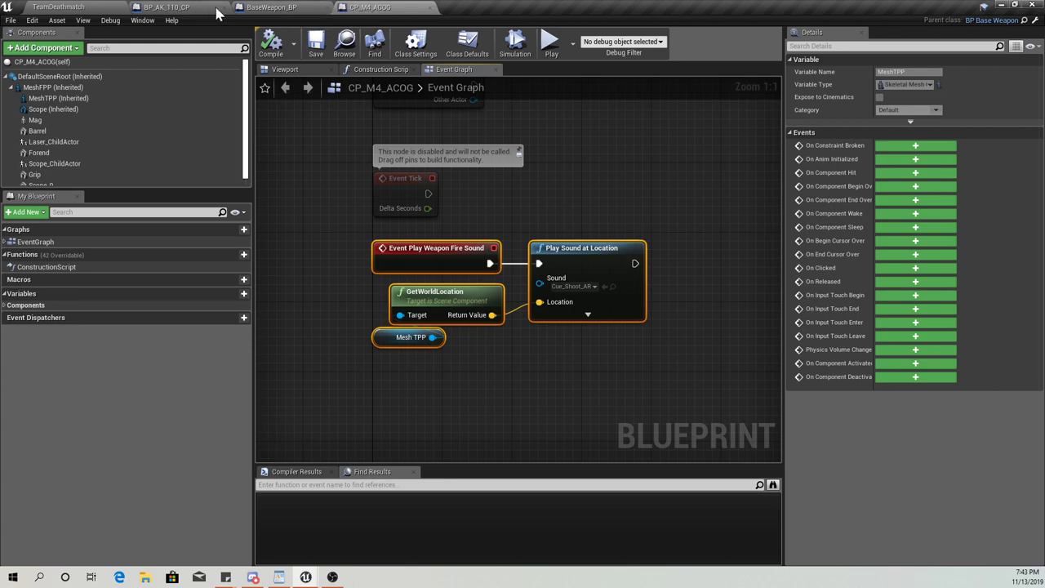
left_click(168, 7)
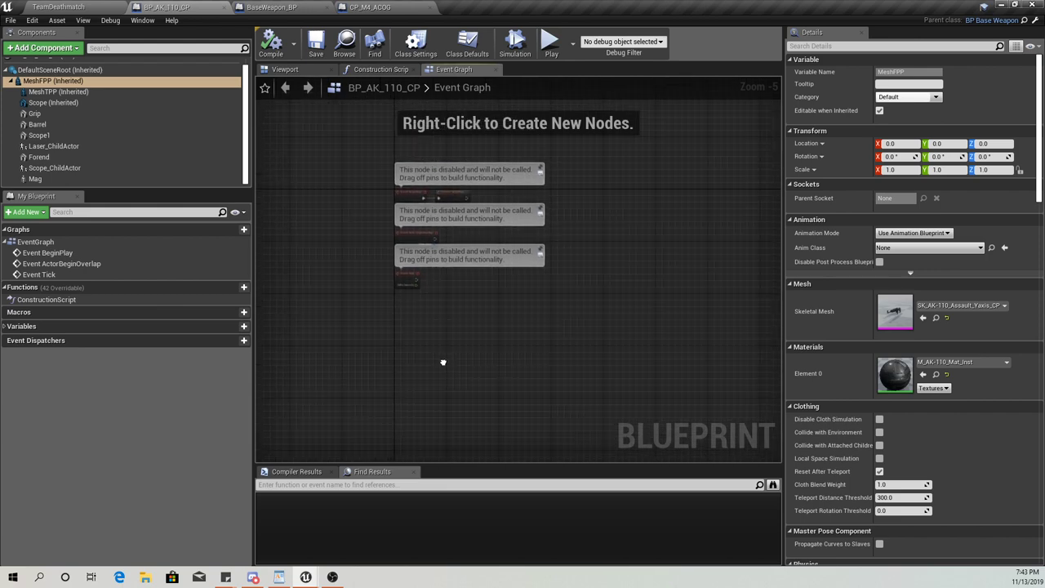
left_click(383, 8)
right_click(446, 260)
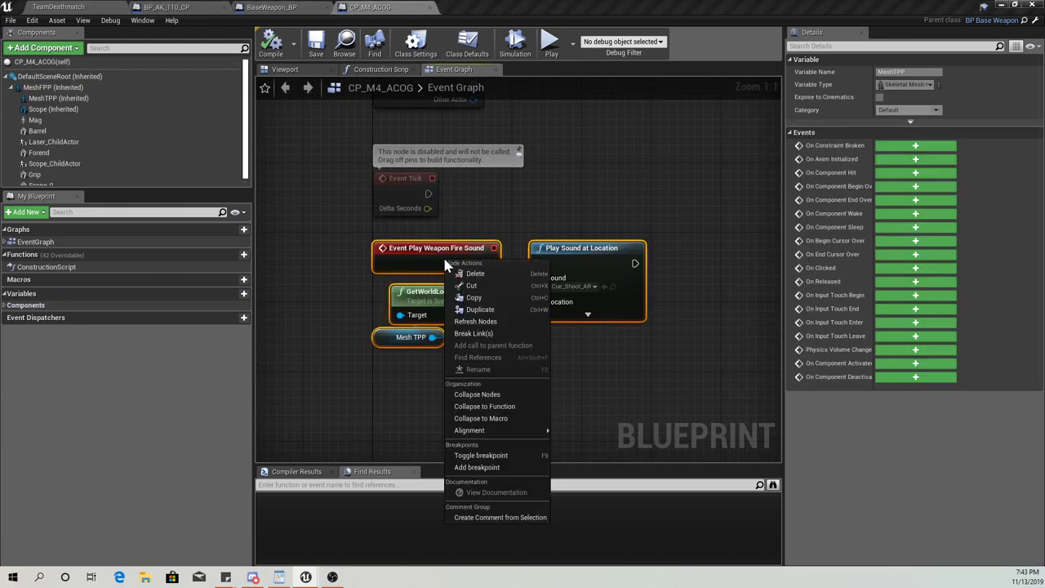
left_click(481, 299)
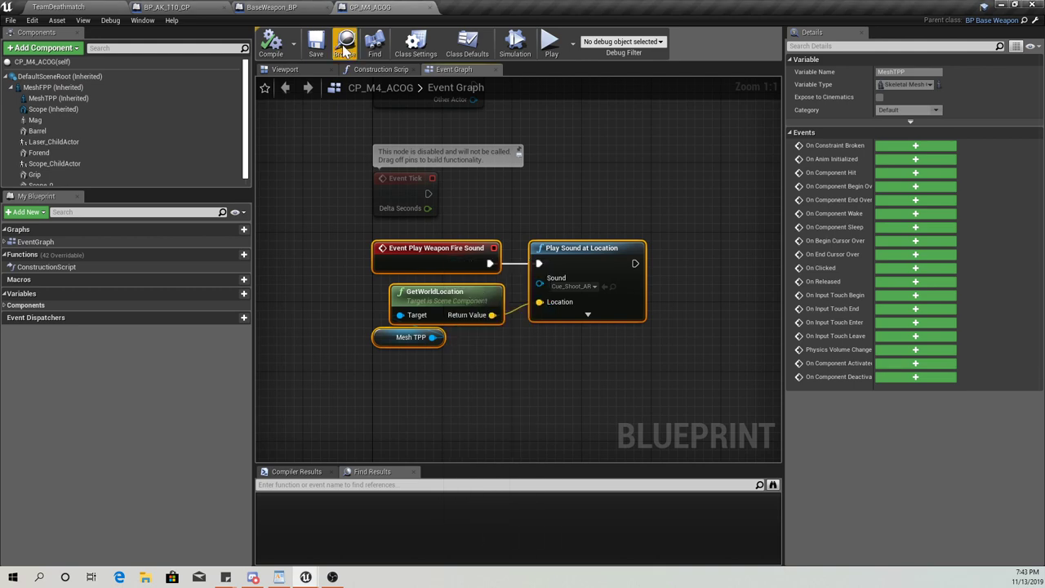
Paste the copied fire sound nodes below Event Tick in the Event Graph of BP_AK_110_CP
left_click(167, 7)
right_click(436, 320)
key("Escape")
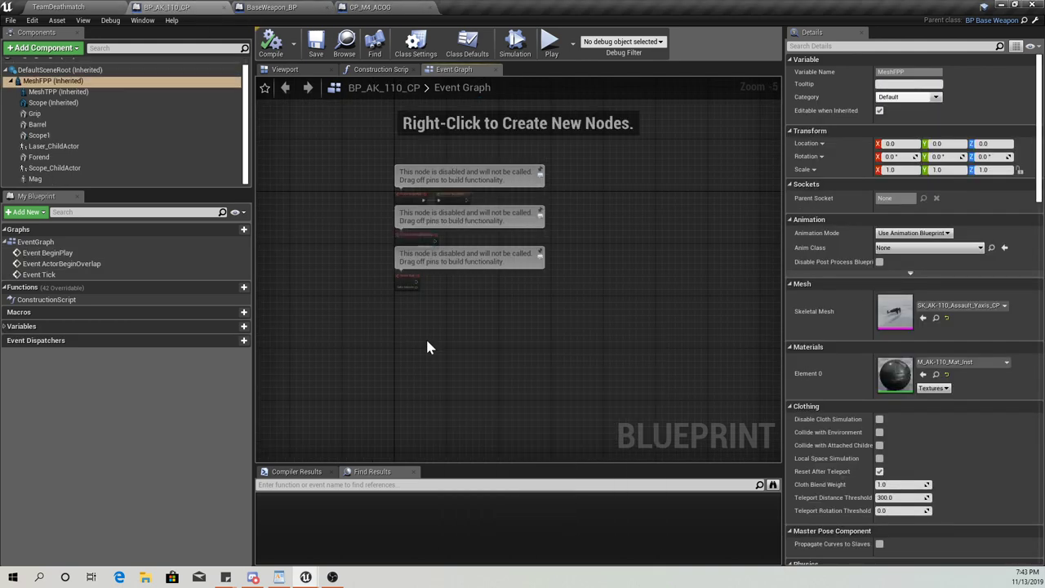
key("ctrl+v")
scroll(432, 334, "up", 4)
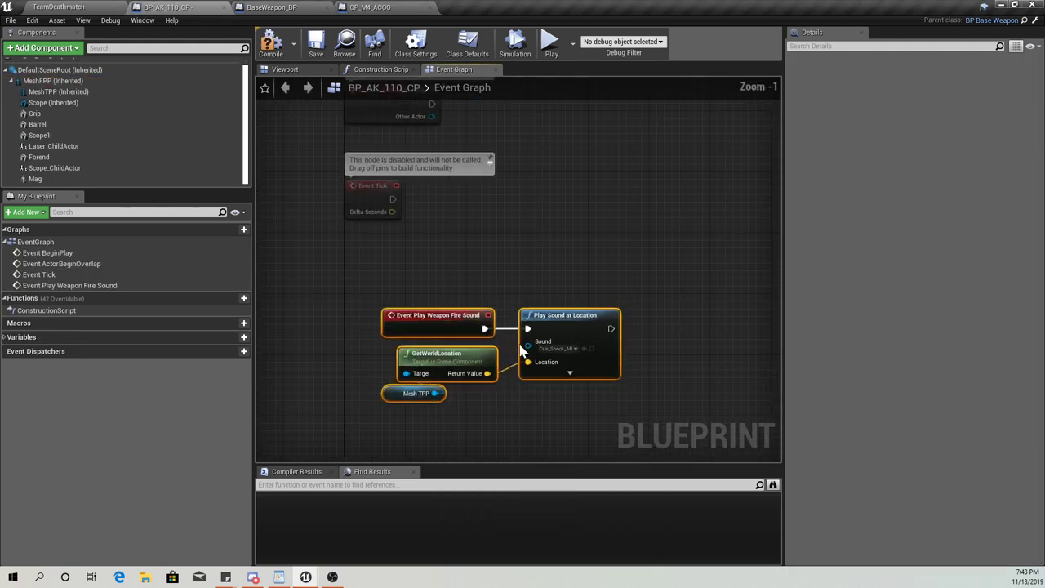
Search the Play Sound at Location node's sound choices for "ak" and close the list without choosing one
left_click(564, 348)
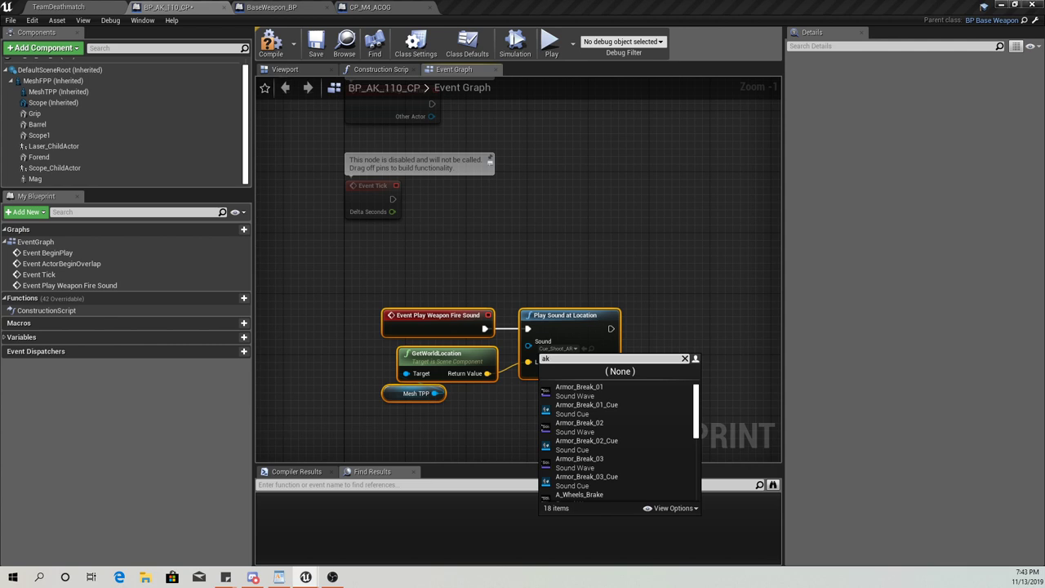
scroll(608, 442, "down", 2)
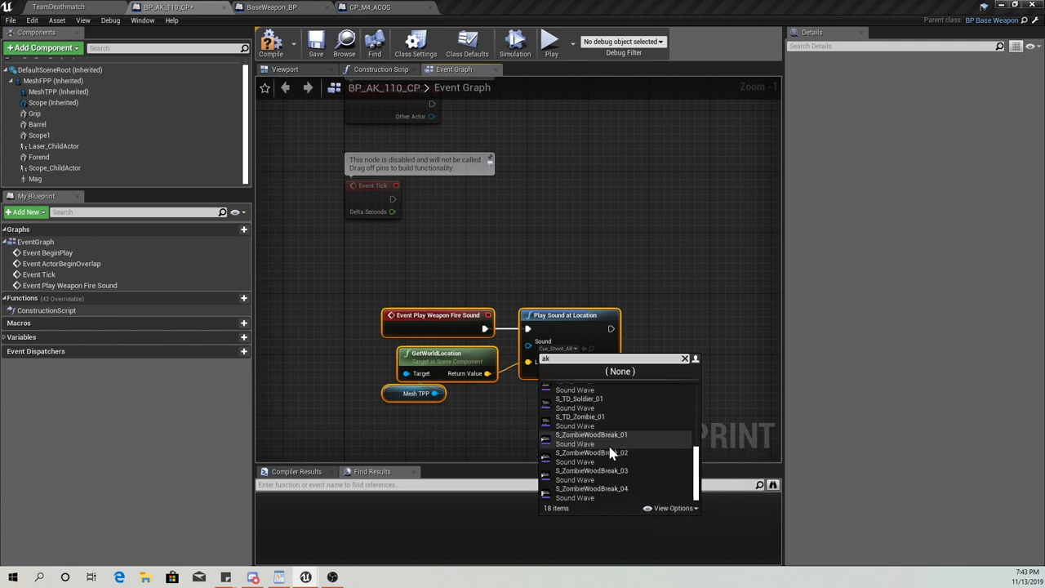
scroll(609, 447, "up", 2)
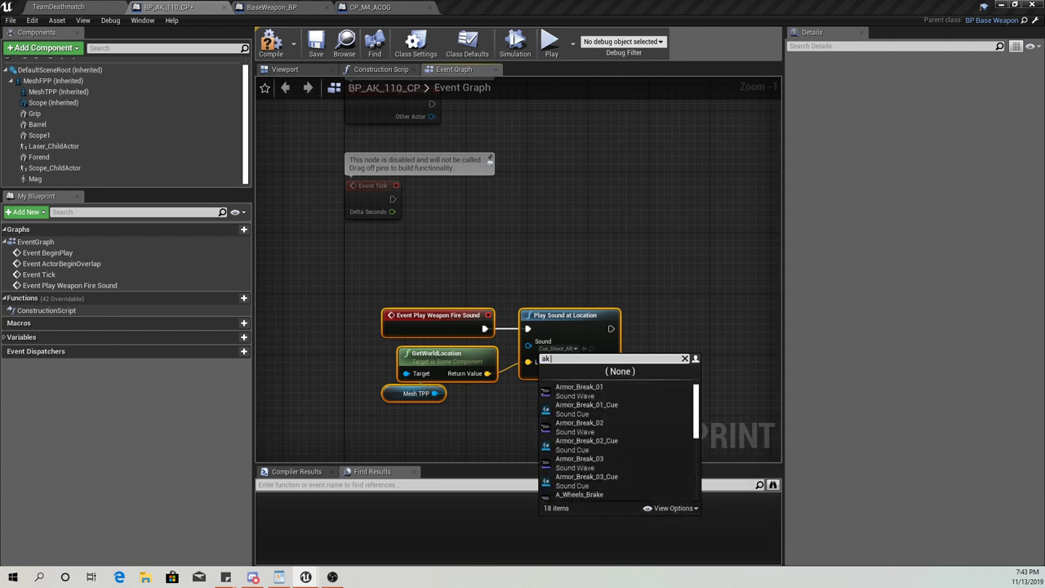
left_click(494, 262)
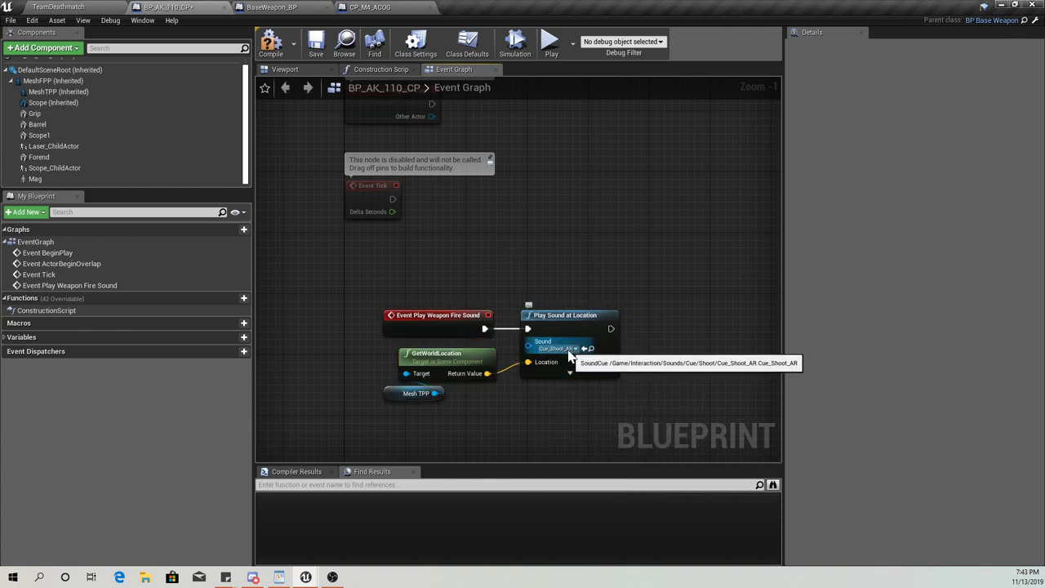
Keep Cue_Shoot_AR as the Play Sound at Location node's sound and compile BP_AK_110_CP
left_click(572, 351)
left_click(569, 351)
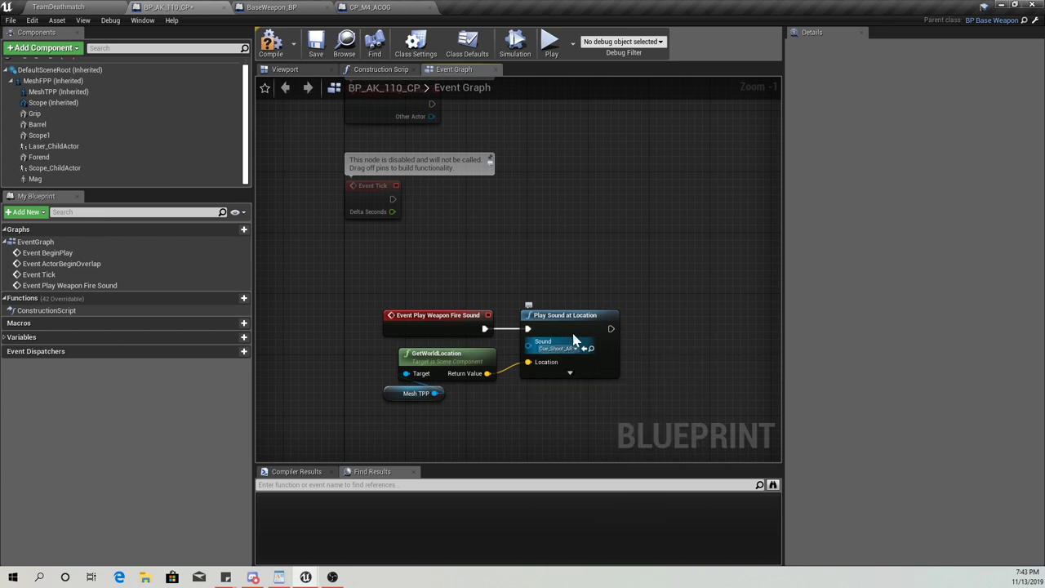
left_click(262, 48)
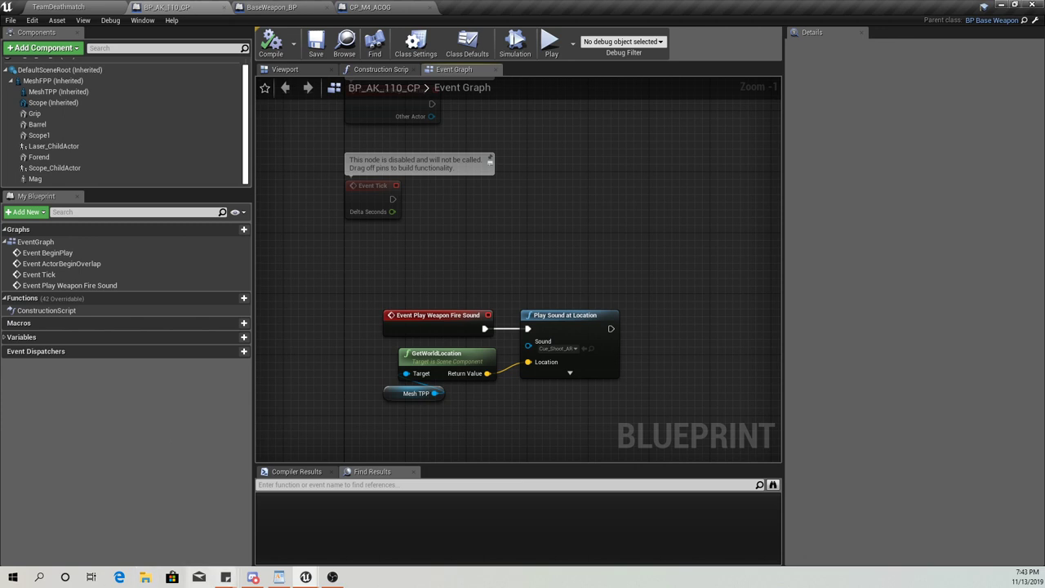
Switch to the New Weapon checklist in Sticky Notes and highlight the WB Character Selection array entry, moving the note aside
mouse_move(226, 577)
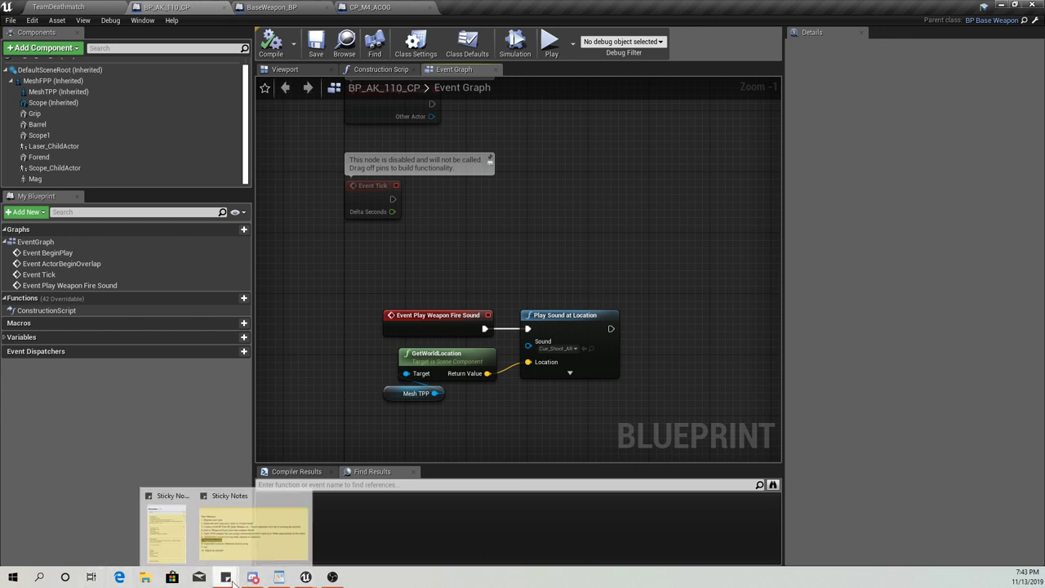
left_click(229, 533)
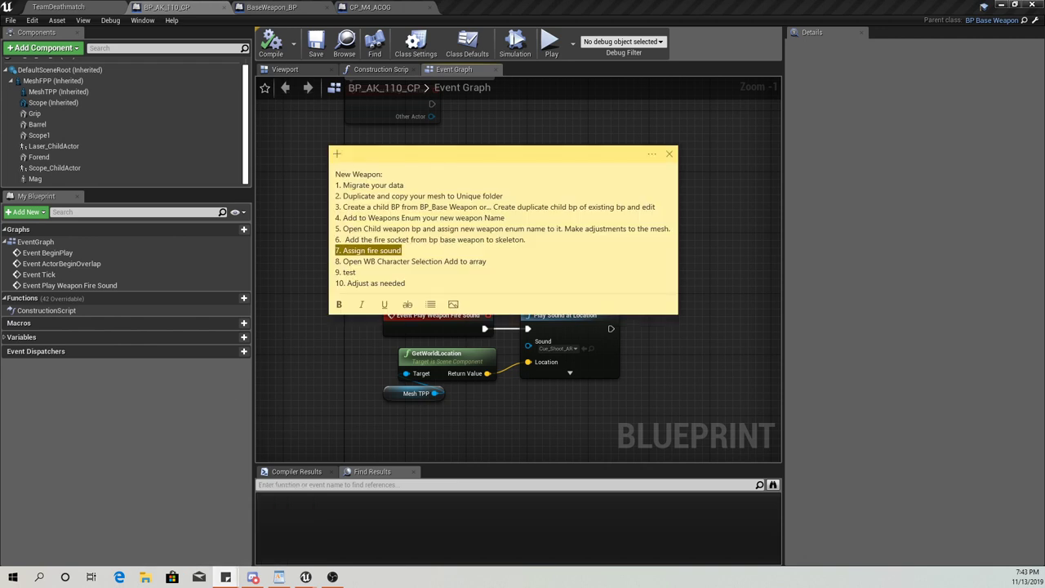
left_click_drag(401, 159, 303, 186)
left_click_drag(266, 287, 285, 287)
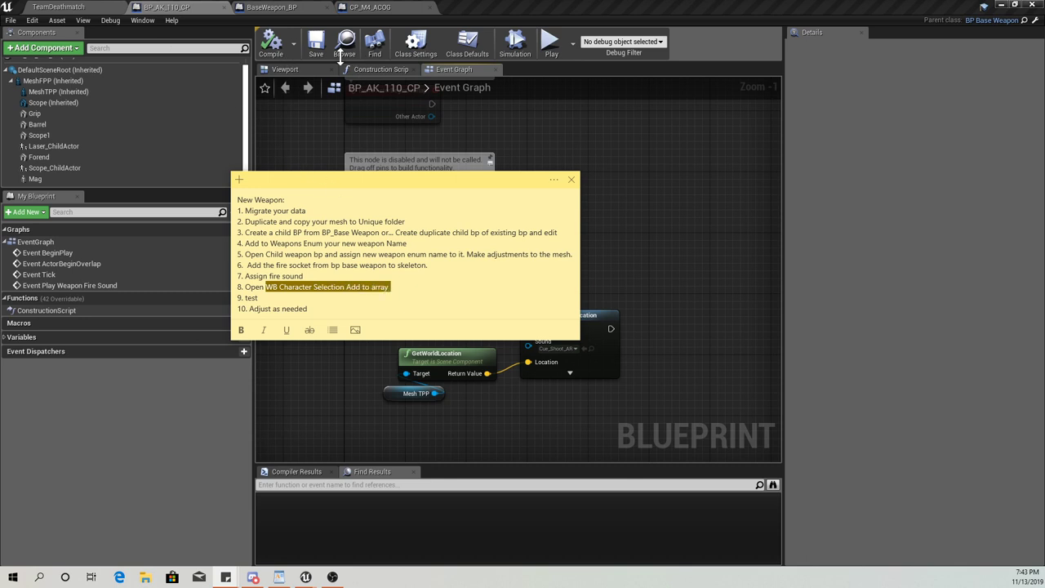
left_click_drag(341, 185, 0, 196)
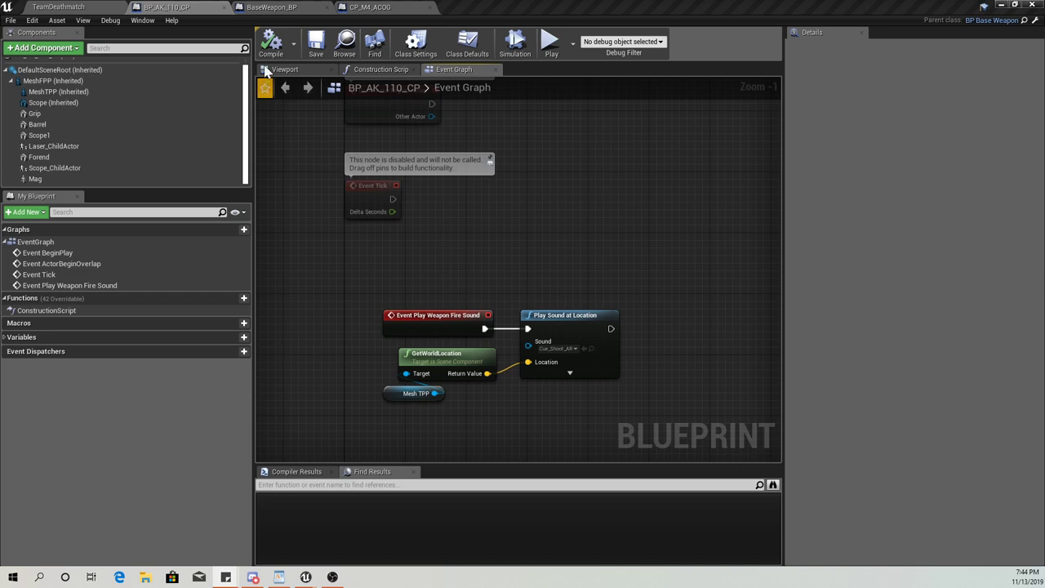
Search the FPS content folder of the project for "wb character"
left_click(62, 6)
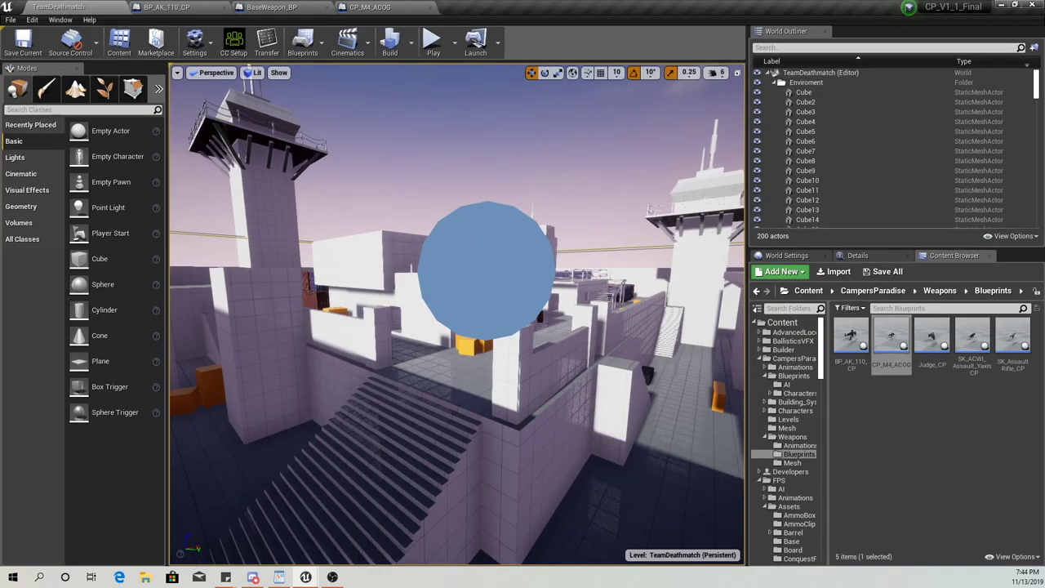
left_click(782, 481)
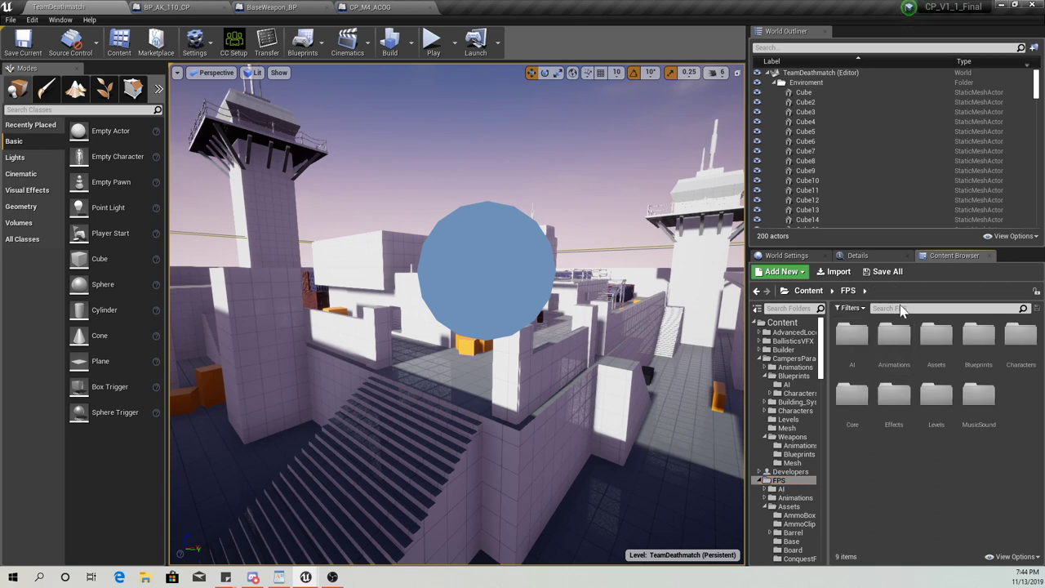
left_click(902, 310)
type("w")
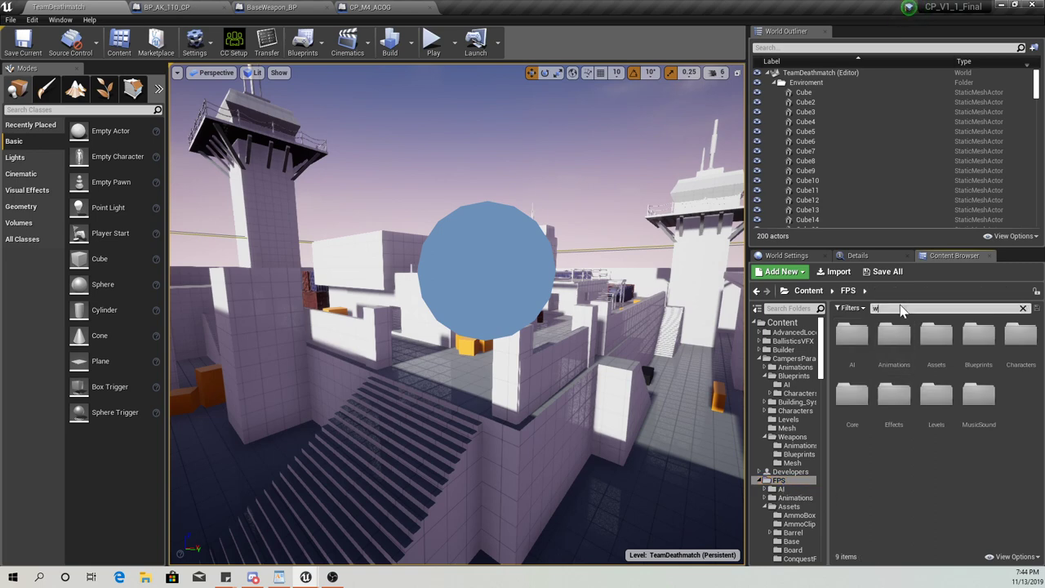
type("b character")
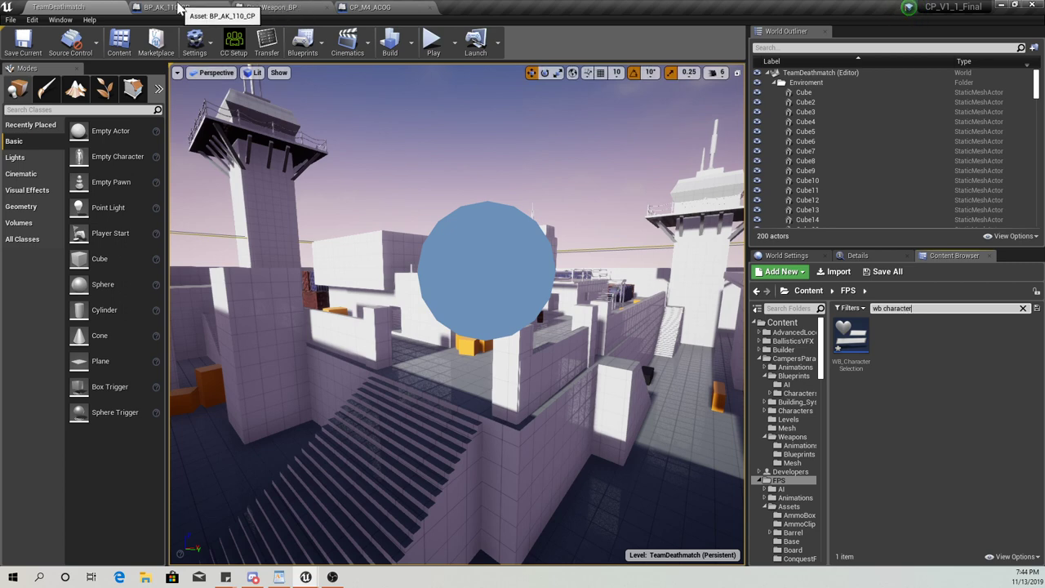
Set the Weapon Name class default of BP_AK_110_CP to AK-110, then compile and save the blueprint
left_click(180, 8)
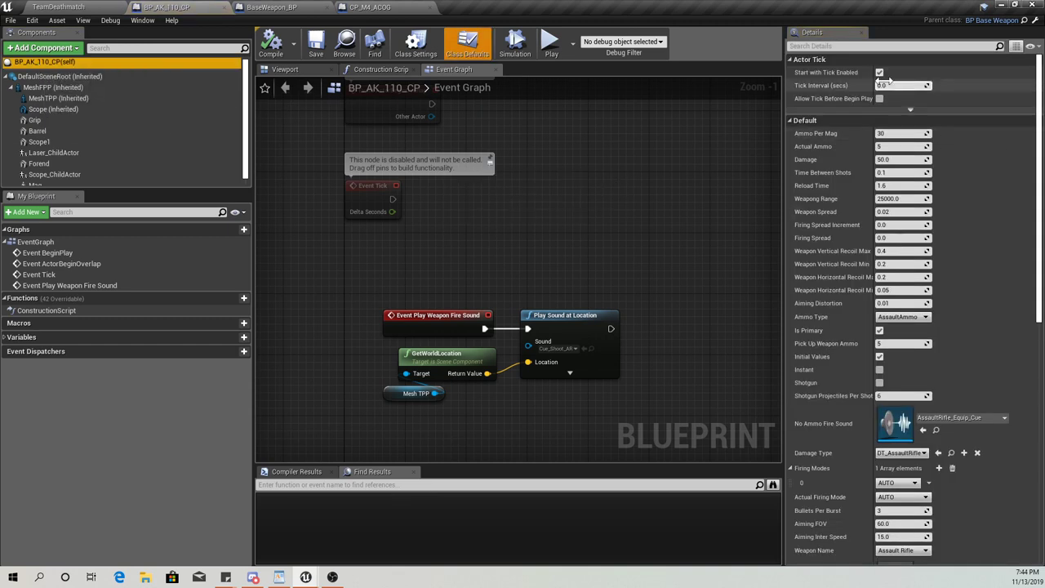
type("wwea")
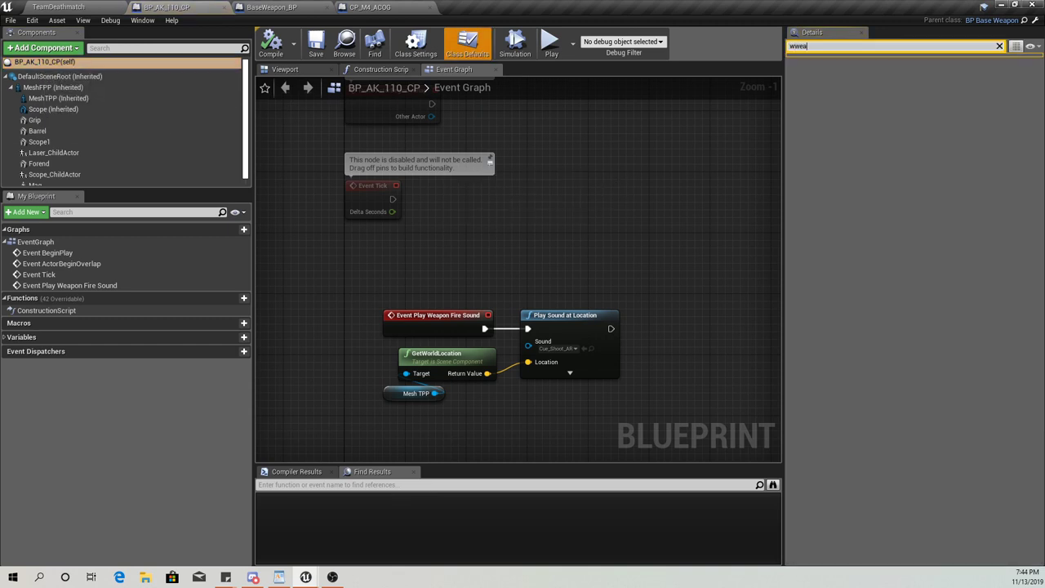
key("BackSpace")
key("BackSpace")
key("BackSpace")
type("wea")
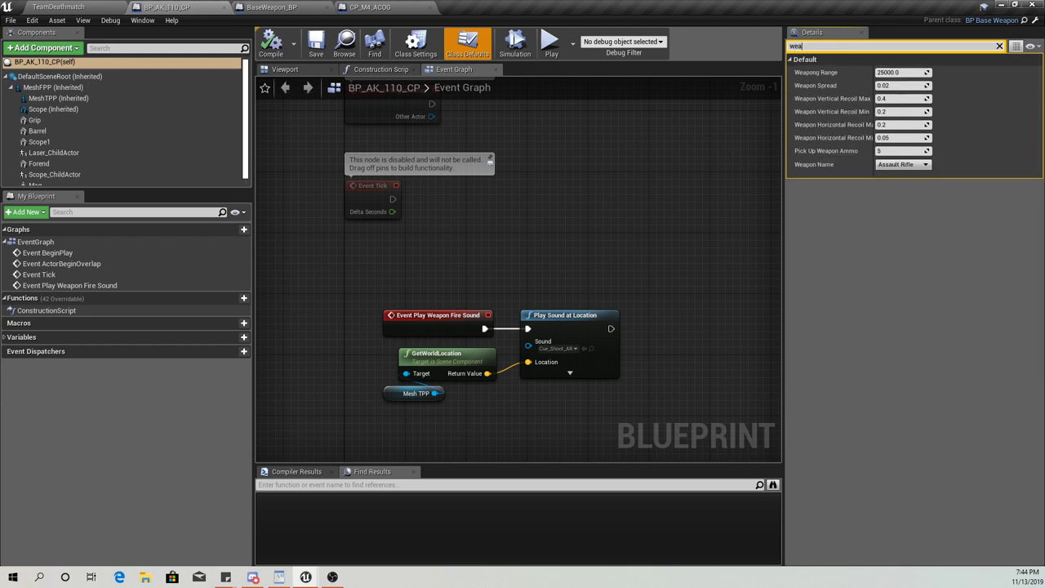
left_click(917, 165)
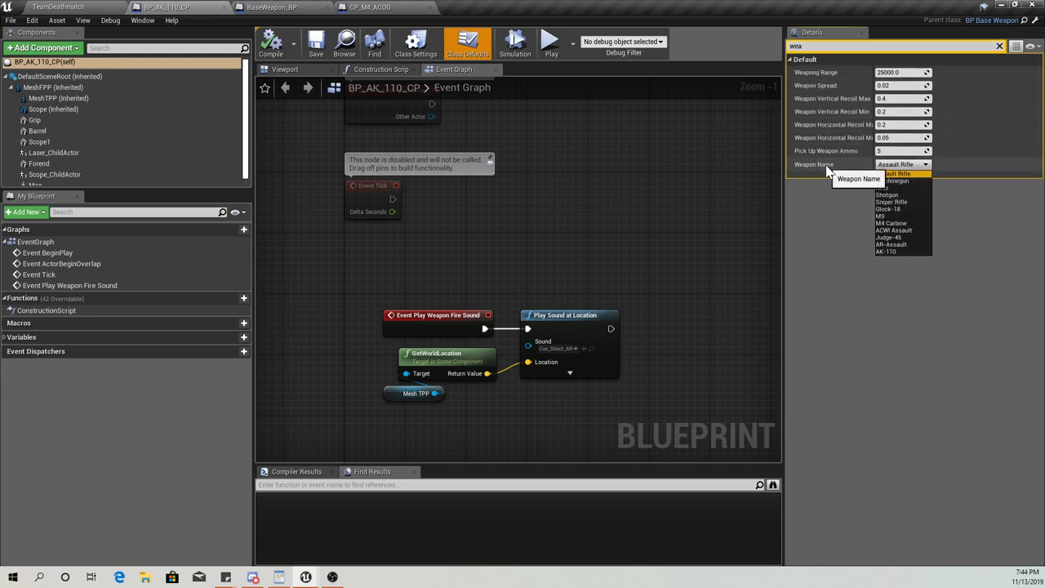
left_click(885, 251)
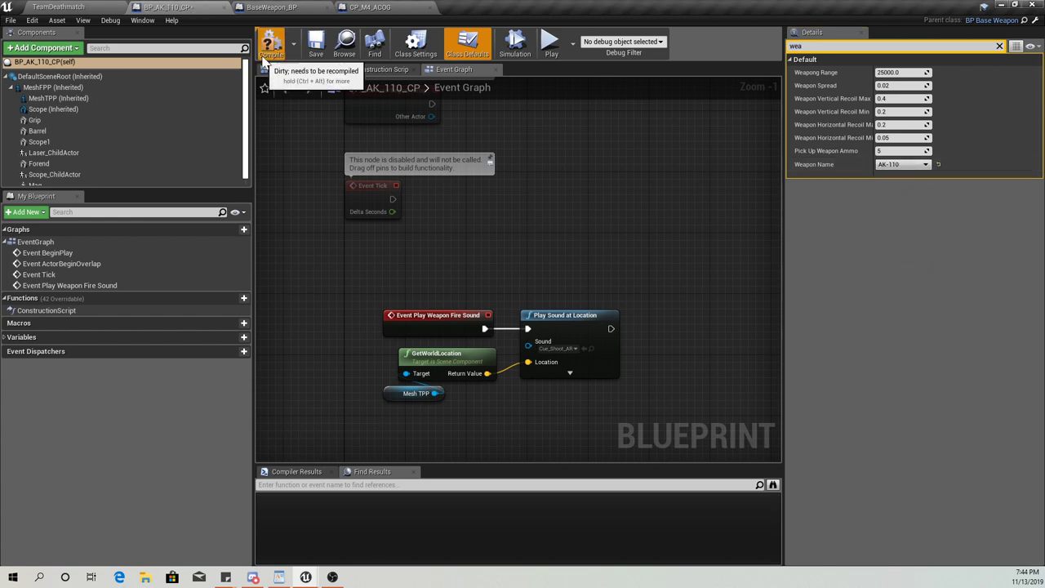
left_click(315, 47)
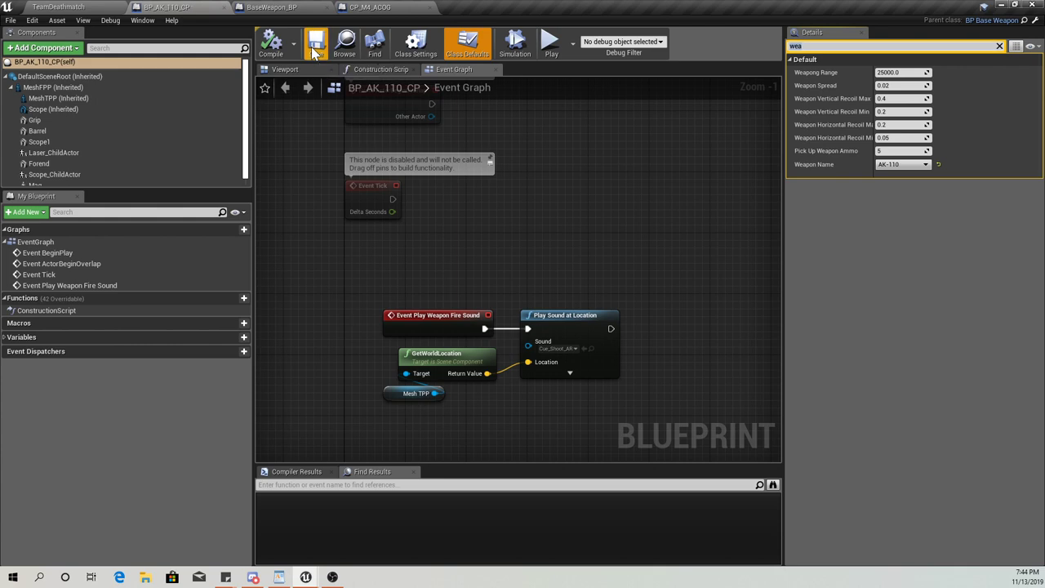
Open the WB_CharacterSelection widget blueprint from the FPS folder search and show its Event Graph
left_click(369, 8)
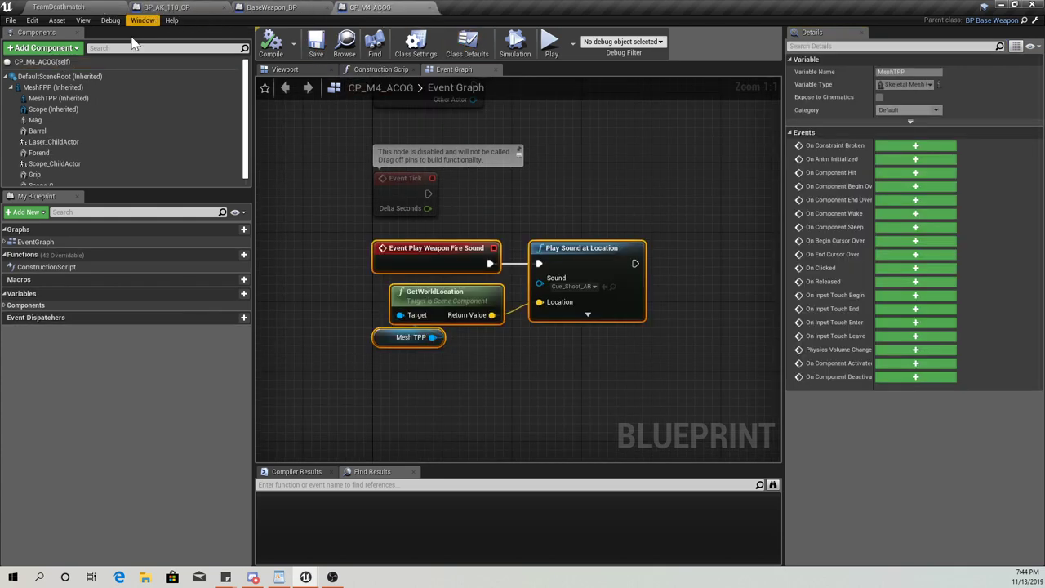
left_click(64, 8)
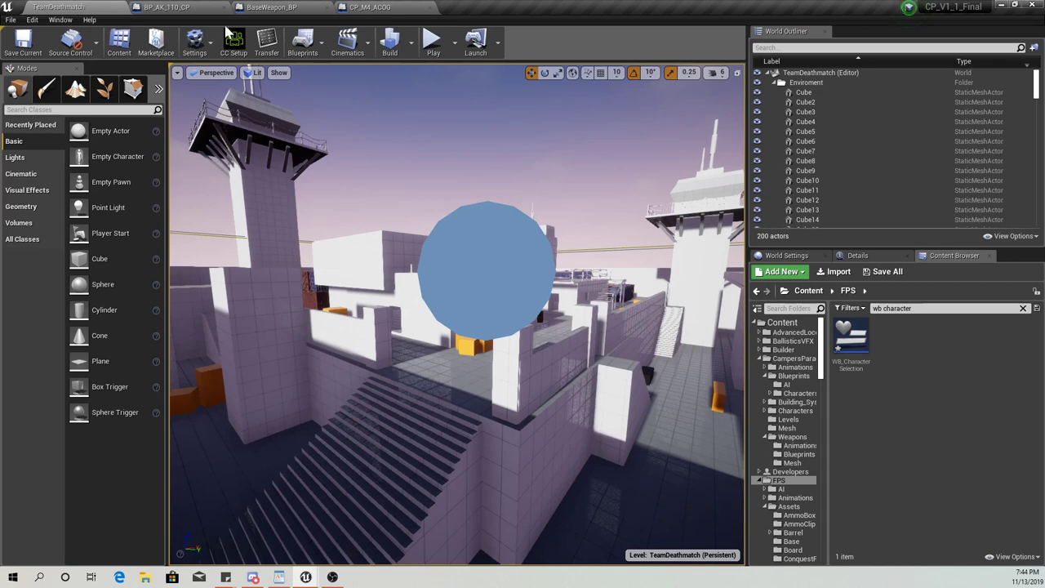
double_click(852, 339)
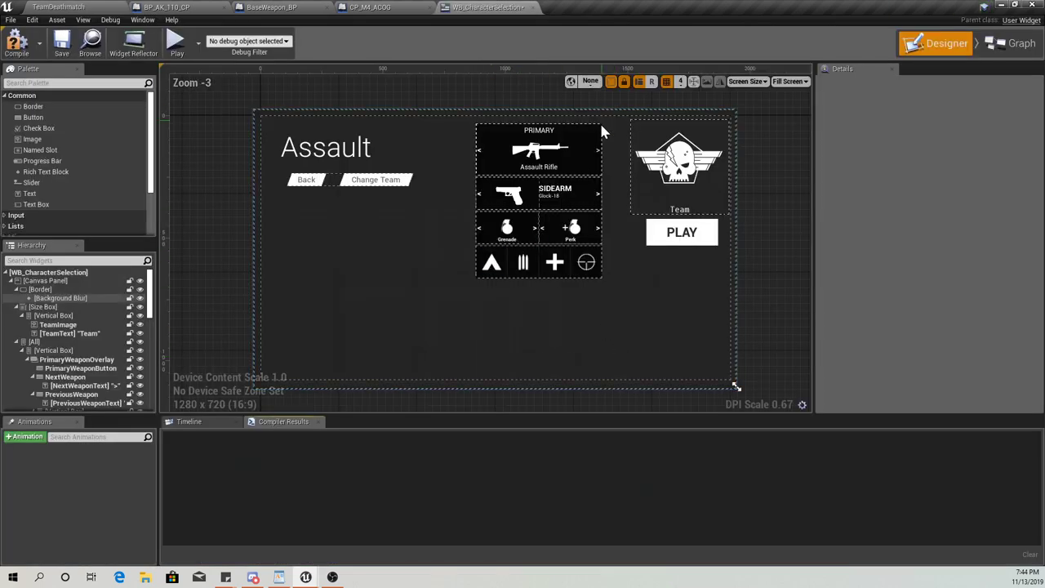
left_click(1017, 44)
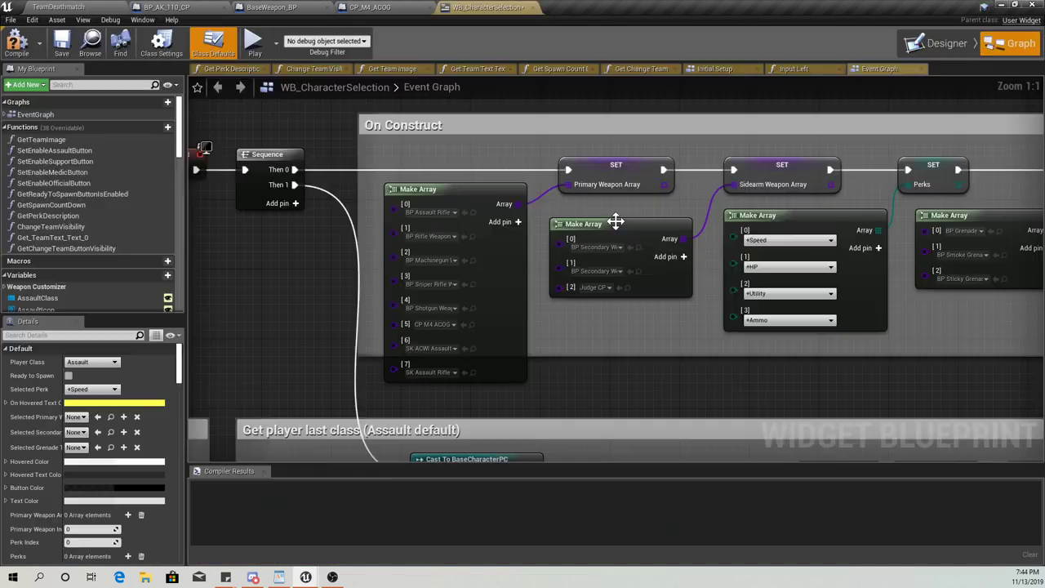
Add an entry with class BP_AK_110_CP to the Make Array feeding Primary Weapon Array, then compile and save WB_CharacterSelection
scroll(703, 174, "down", 5)
scroll(614, 220, "up", 5)
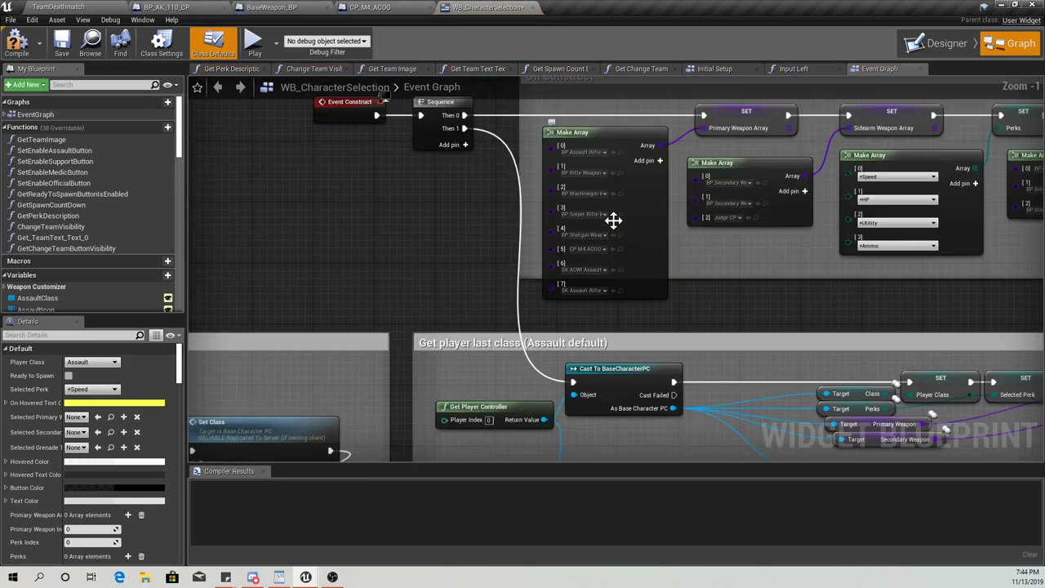
right_click_drag(369, 160, 354, 245)
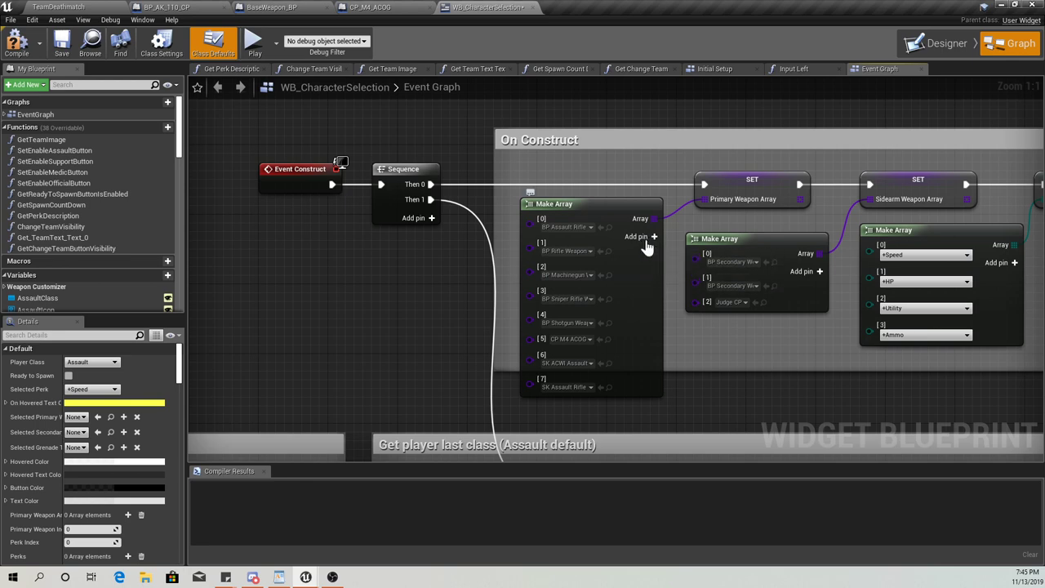
left_click(645, 239)
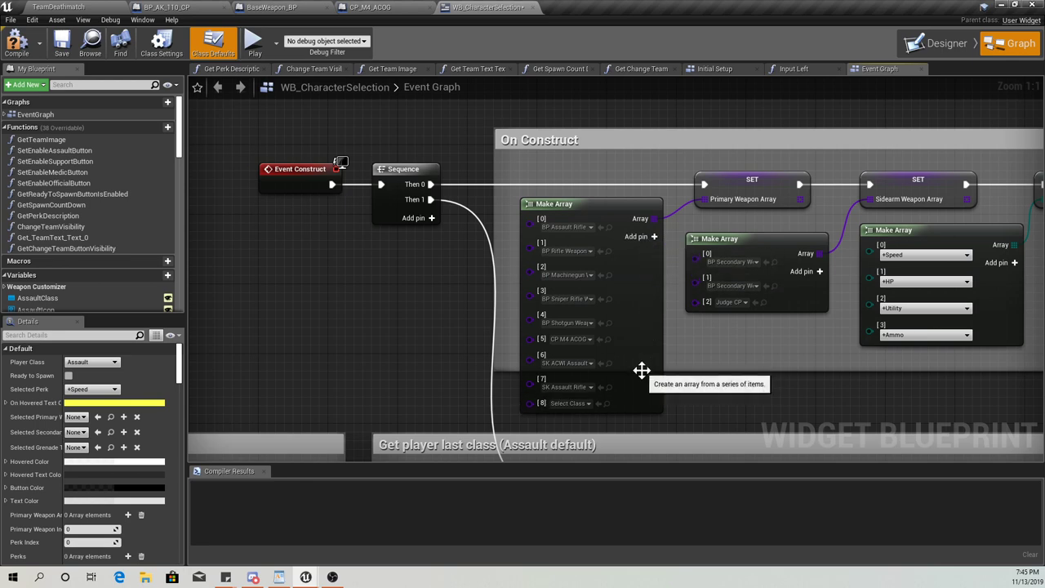
left_click(562, 404)
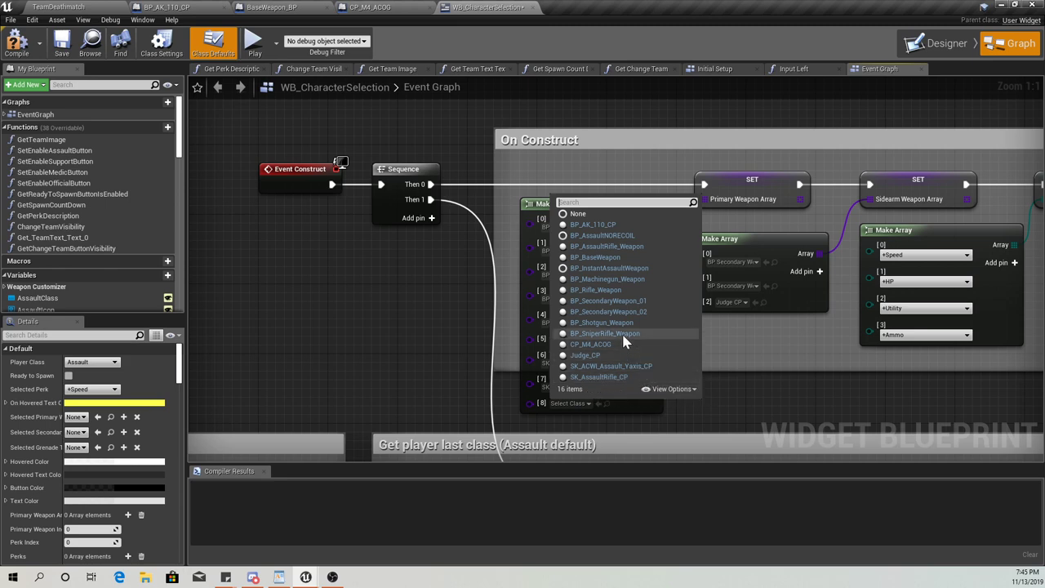
left_click(604, 225)
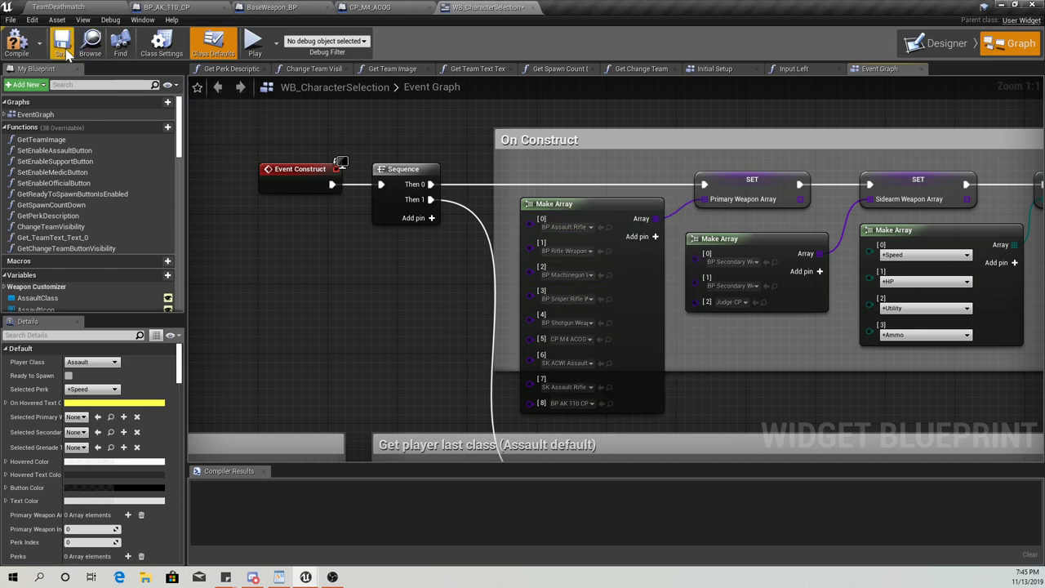
left_click(23, 43)
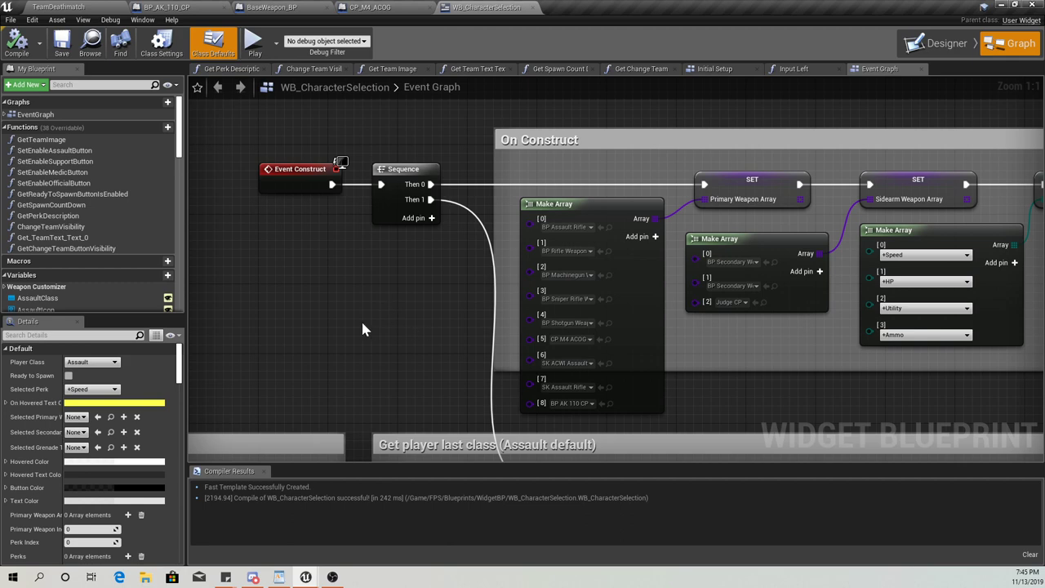
Play-test the TeamDeathmatch level as the Scout class with the AK-110, walk forward, stop, and return to the BP_AK_110_CP blueprint
left_click(62, 6)
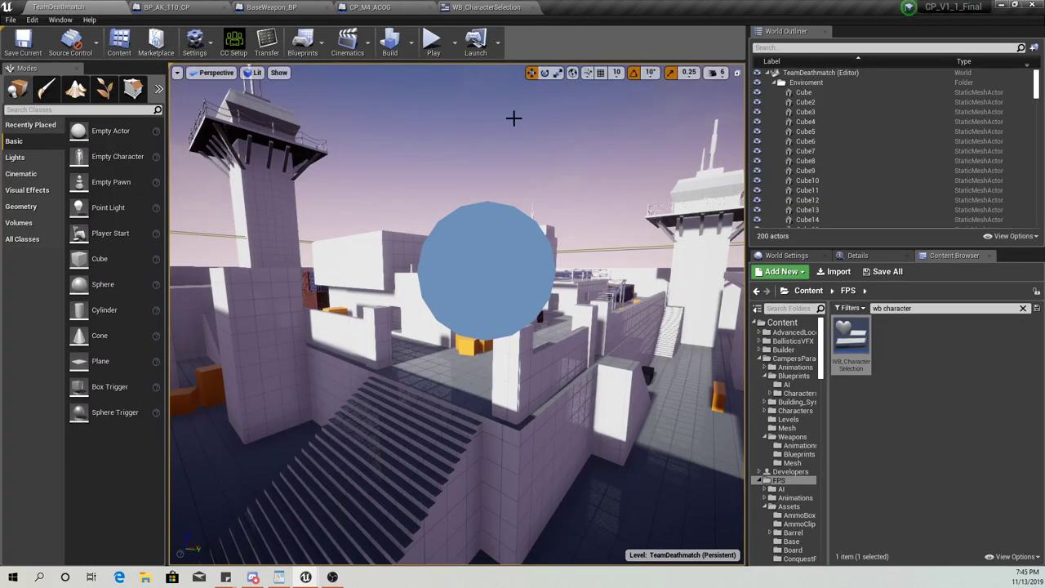
key("alt+p")
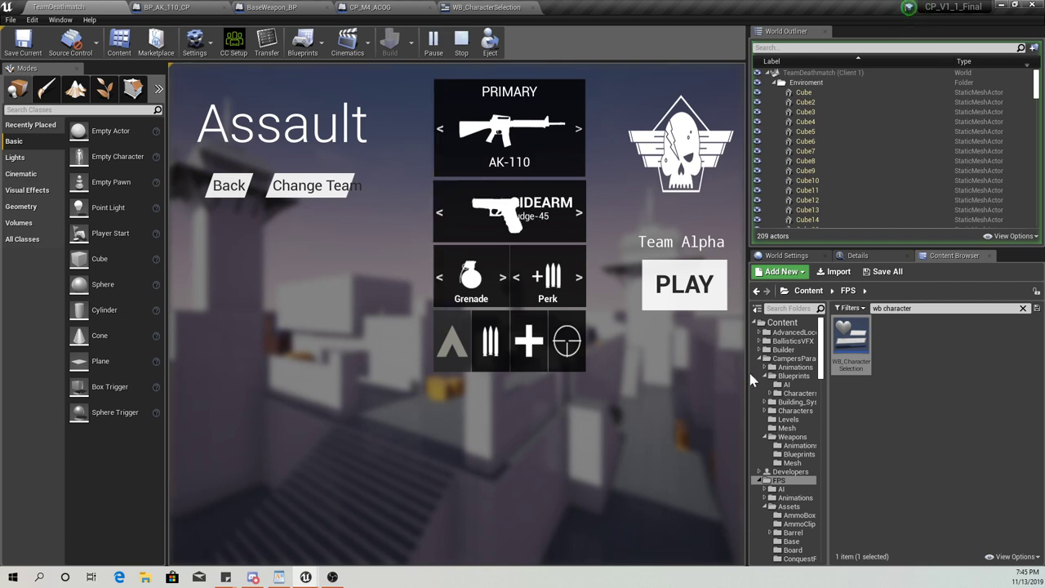
left_click(567, 343)
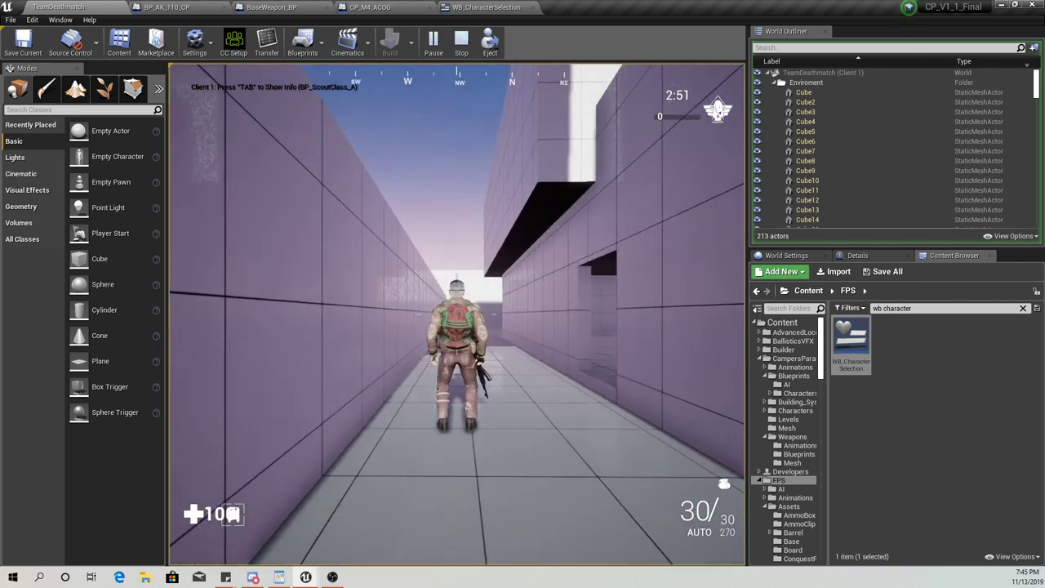
key("w")
key("w")
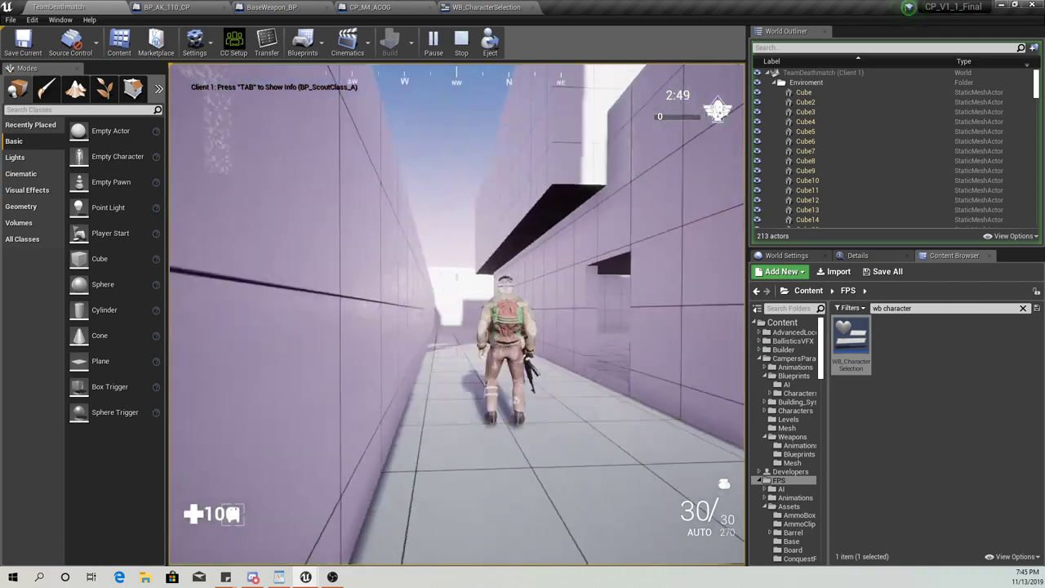
key("w")
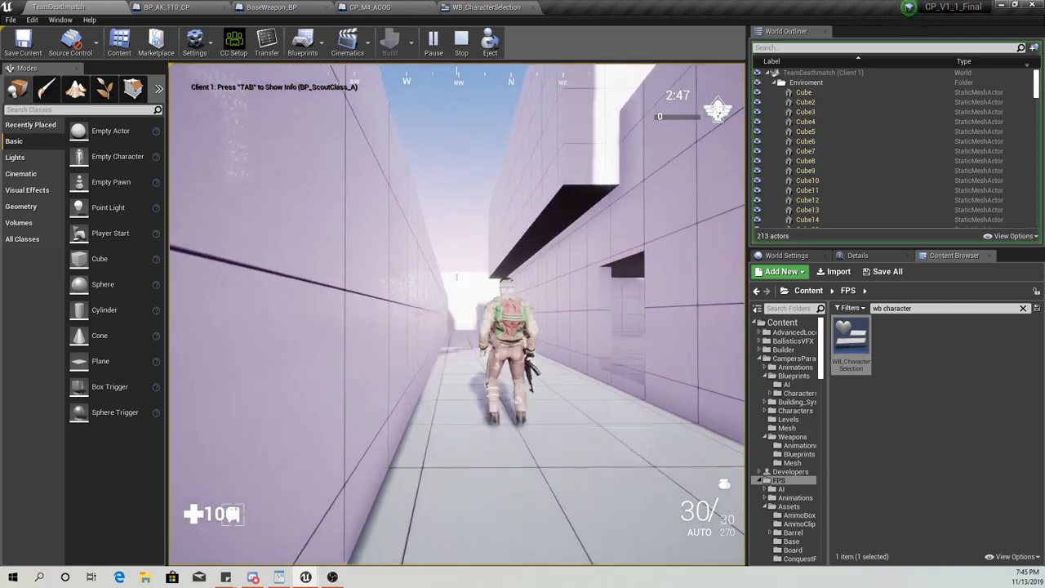
key("w")
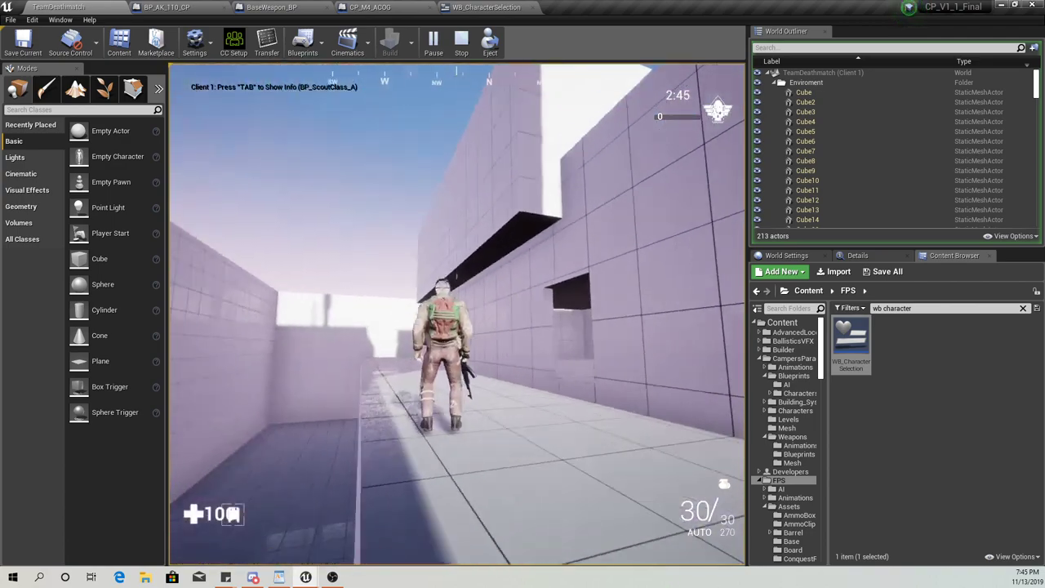
key("w")
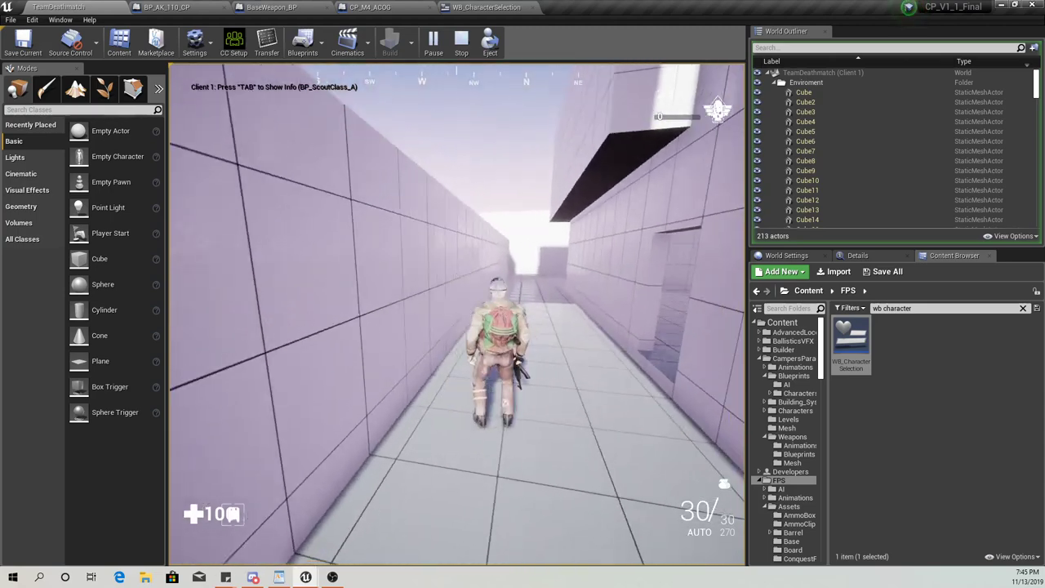
key("Escape")
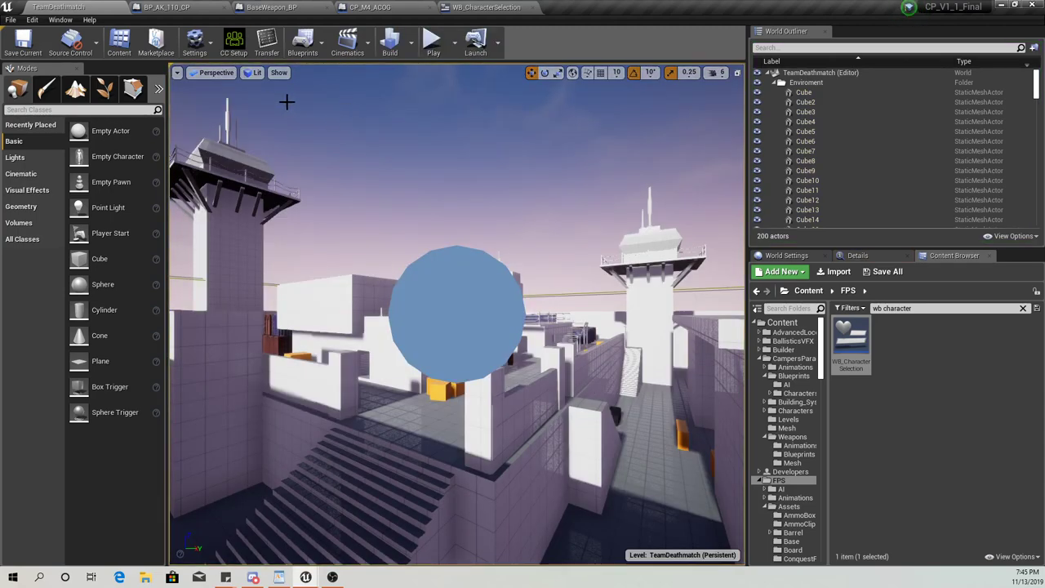
left_click(196, 8)
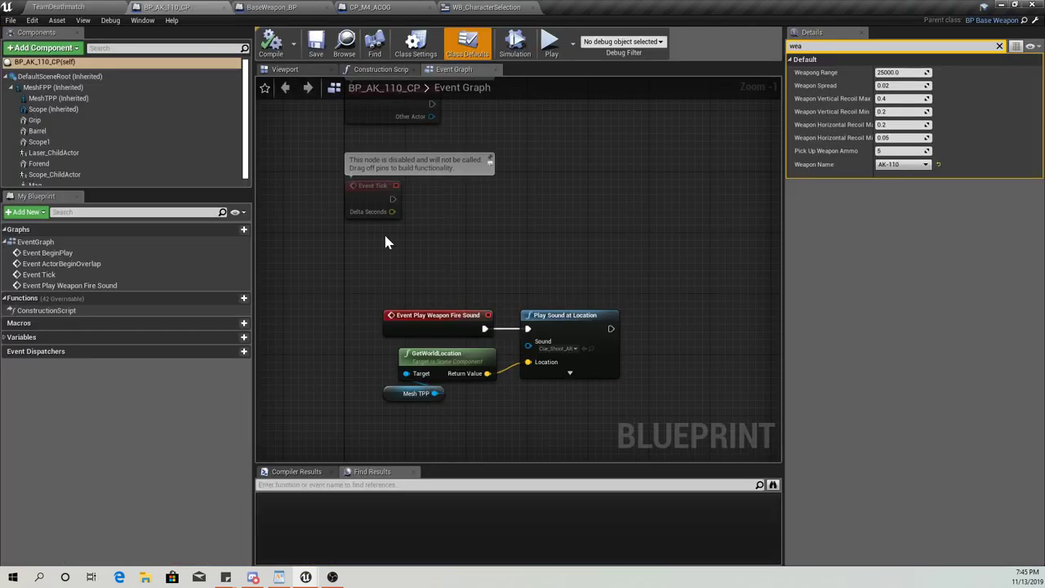
Show the blueprint viewport, select MeshFPP, locate its skeletal mesh SK_AK-110_Assault_Yaxis_CP in the Content Browser, and open that mesh asset
left_click(285, 69)
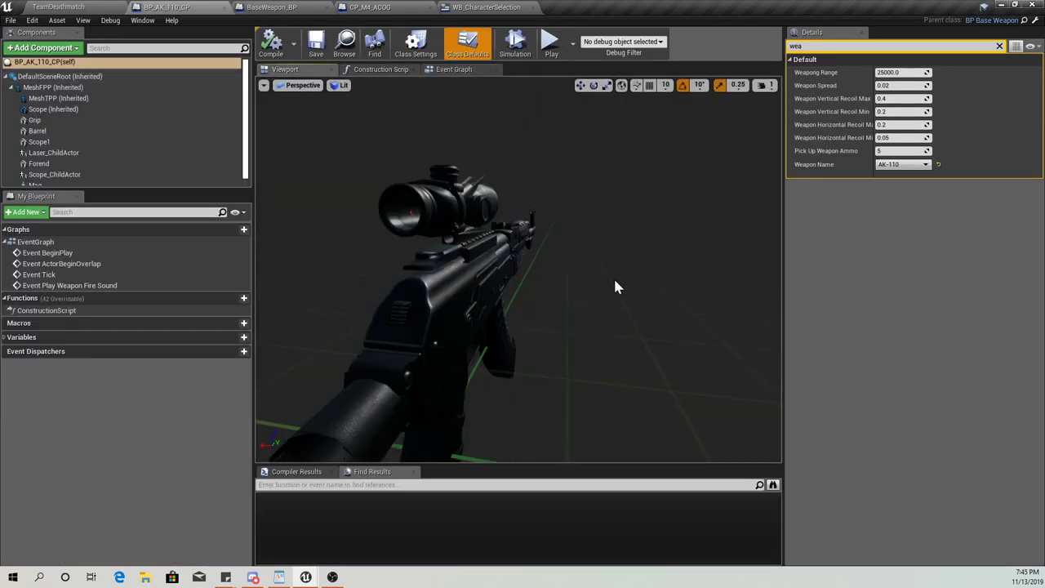
left_click(50, 87)
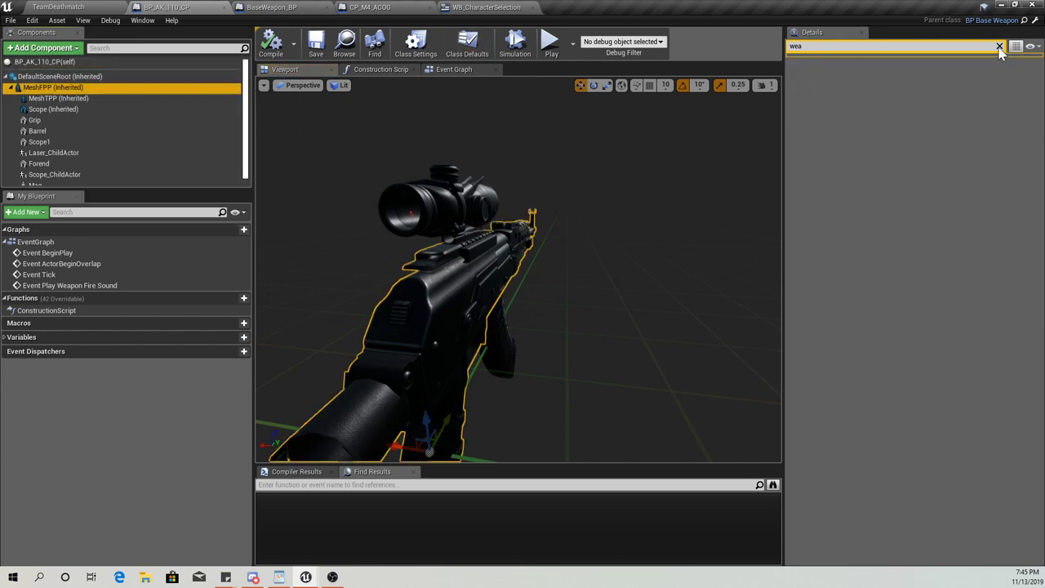
left_click(999, 46)
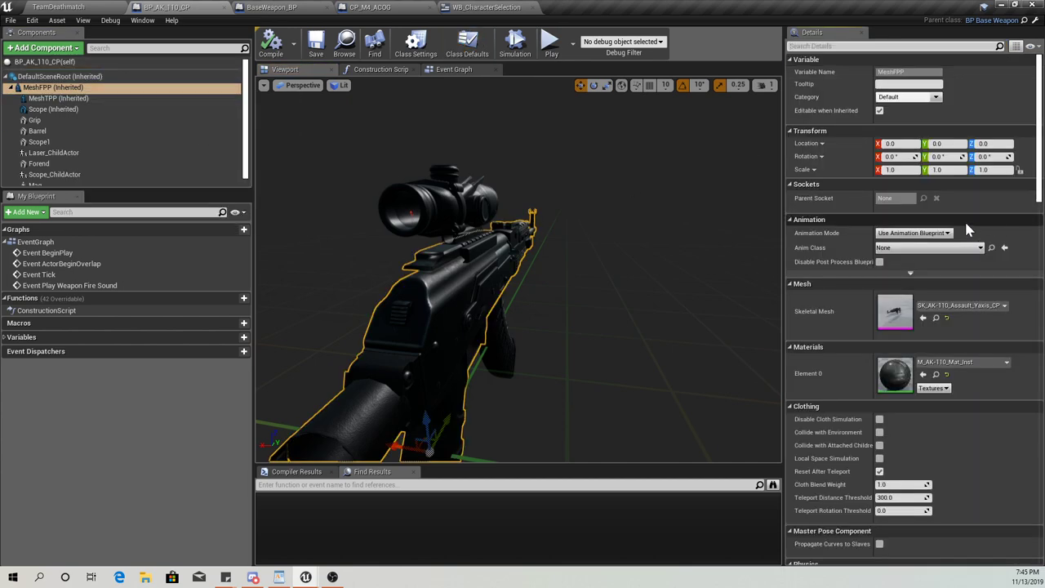
left_click(936, 318)
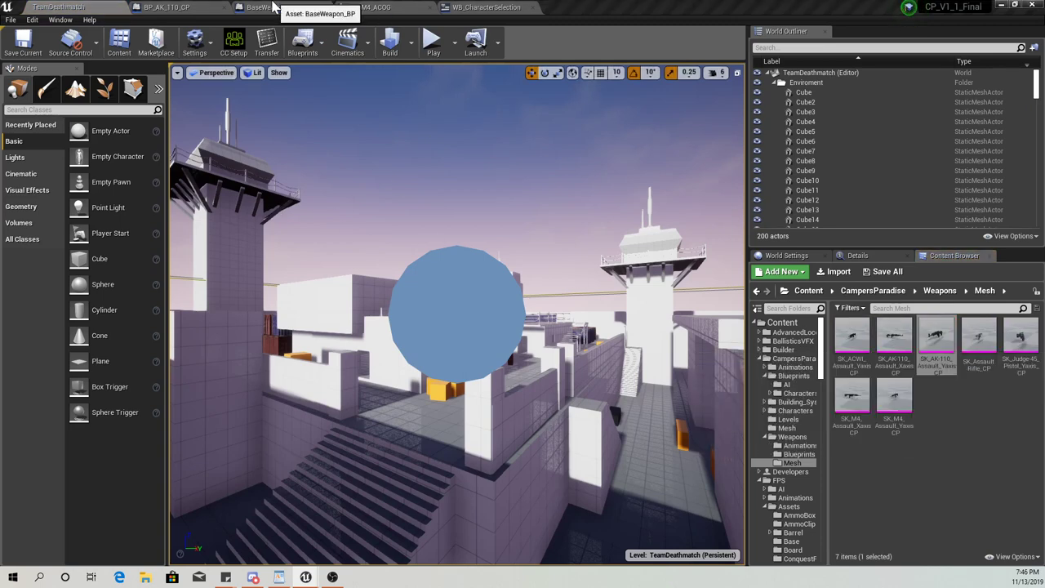
left_click(178, 7)
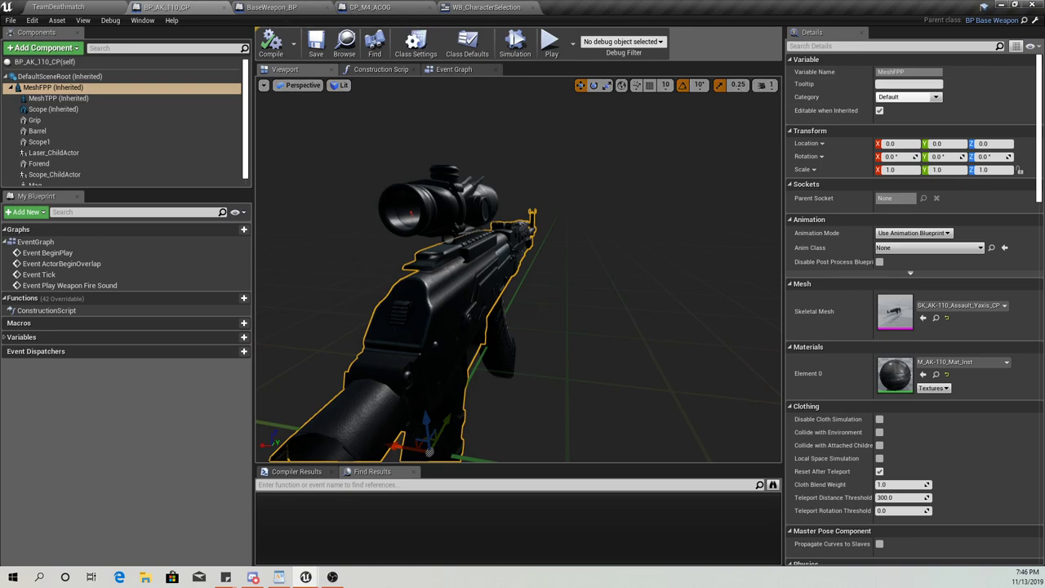
left_click_drag(523, 584, 436, 1)
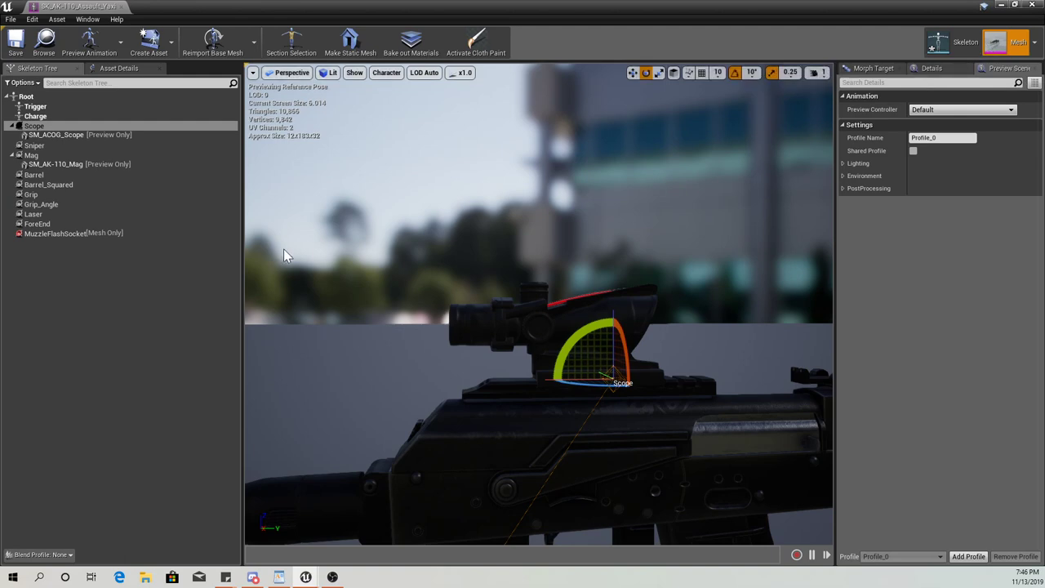
Clear the Physics Asset assigned to the SK_AK-110_Assault_Yaxis_CP mesh and return to the BP_AK_110_CP blueprint
left_click(118, 68)
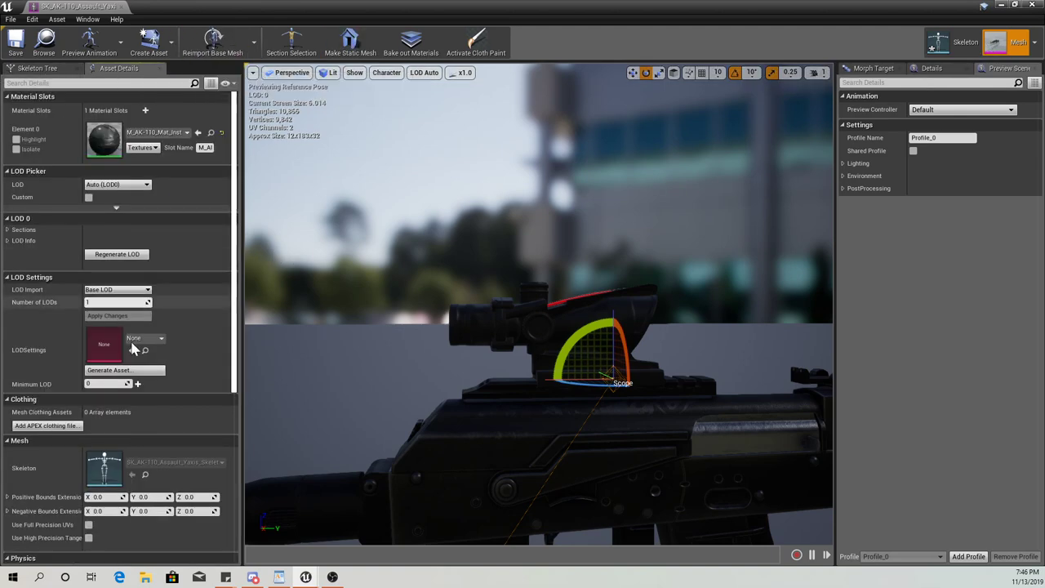
scroll(125, 408, "down", 3)
scroll(125, 408, "down", 2)
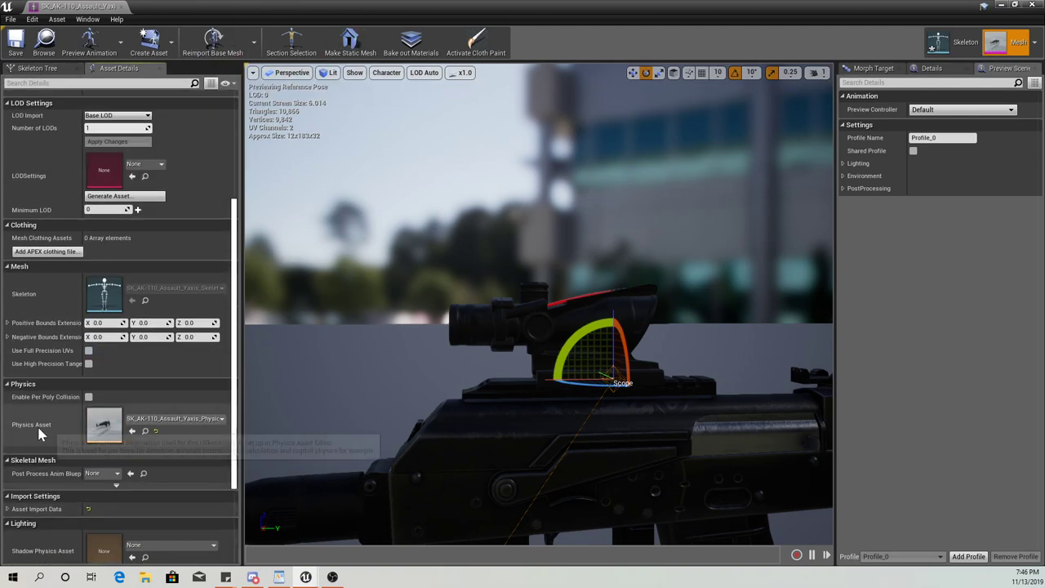
left_click(172, 419)
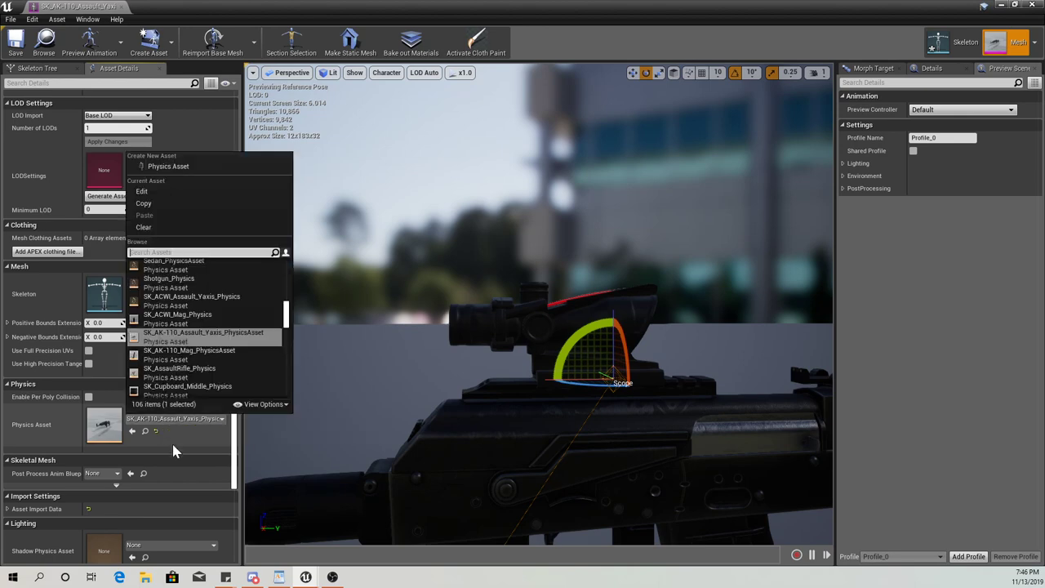
left_click(144, 228)
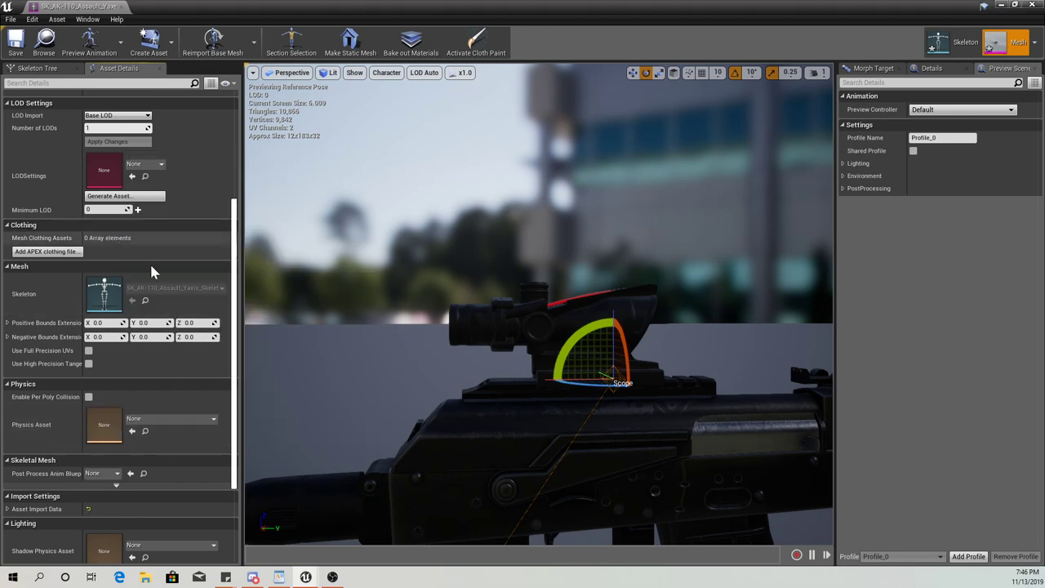
left_click(111, 6)
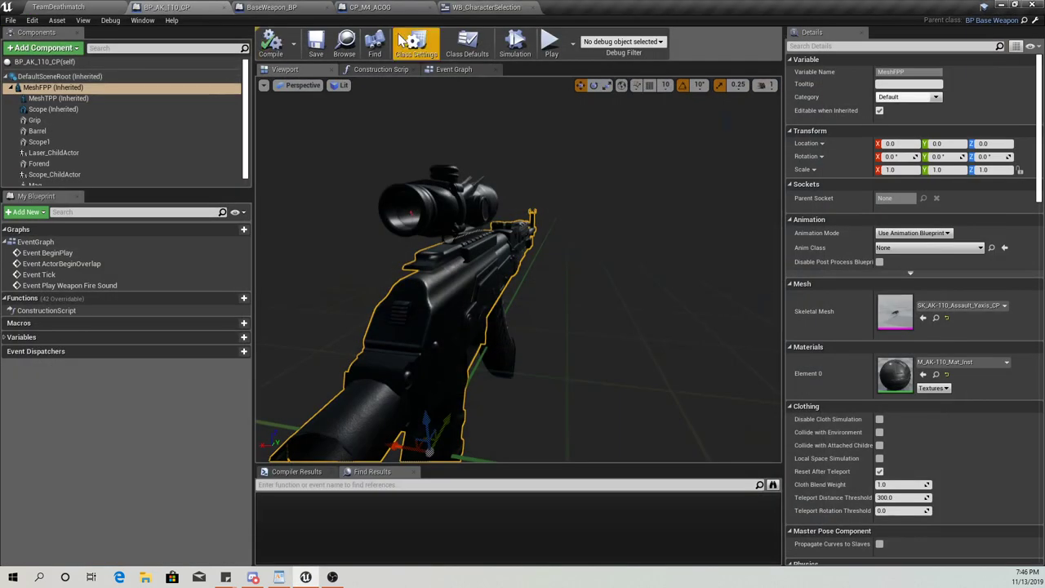
Play-test the level as the Assault class with the AK-110 and check aiming through its scope
left_click(551, 41)
left_click(498, 163)
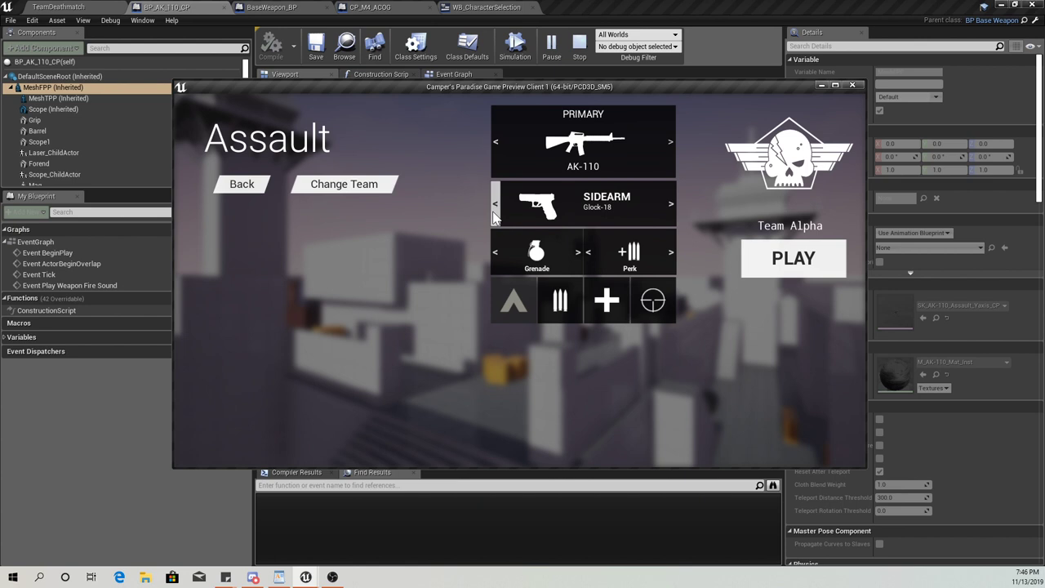
left_click(781, 268)
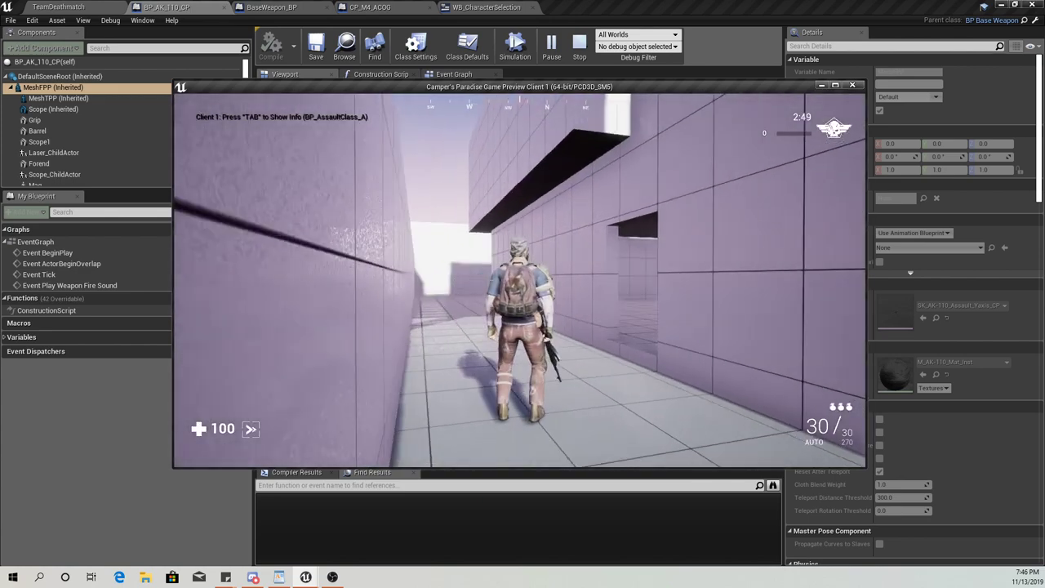
right_click(520, 280)
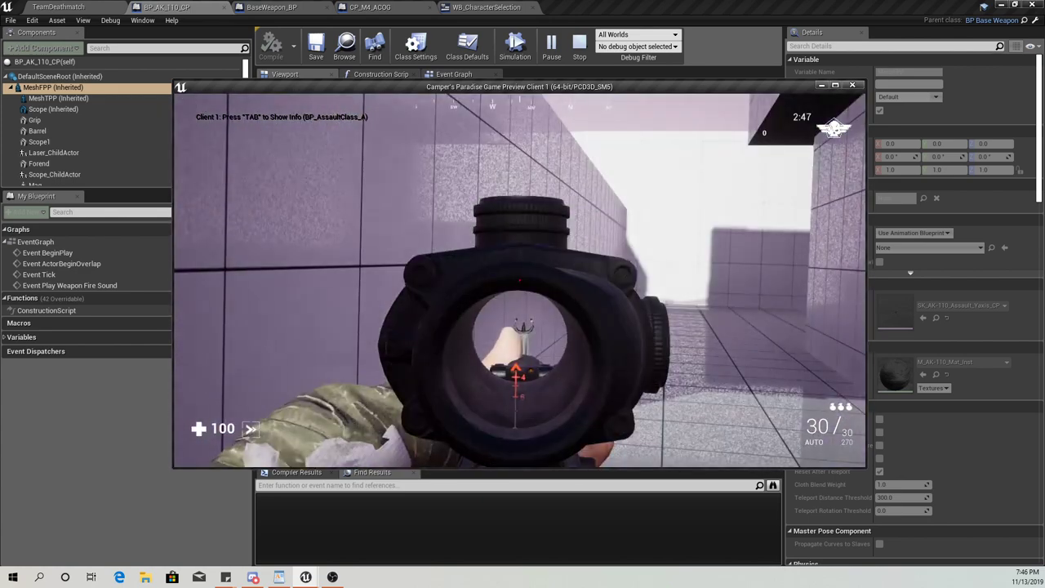
right_click(519, 280)
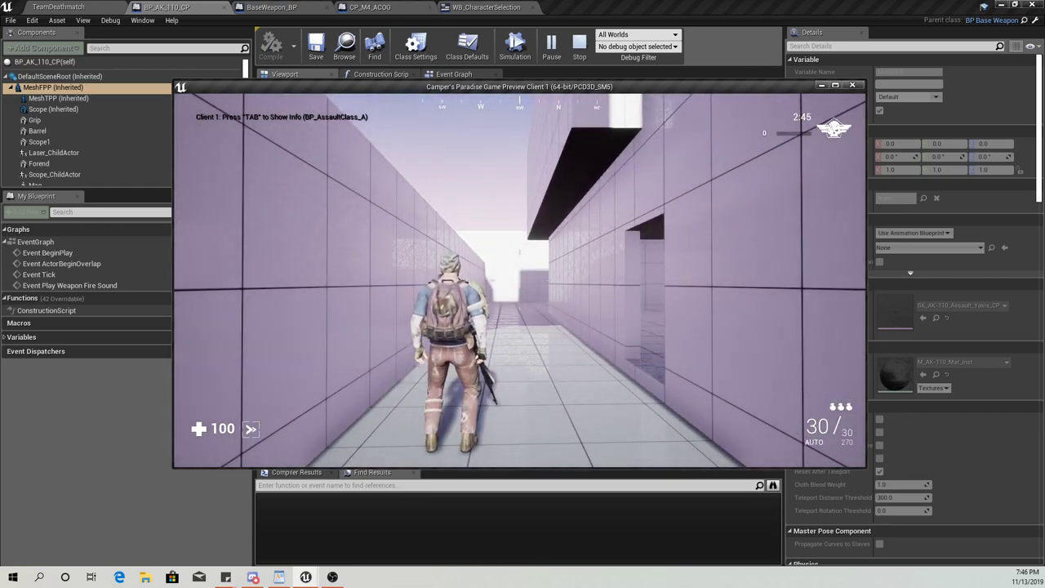
Run through the level with the AK-110 and check the scope view while moving and turning around
key("w")
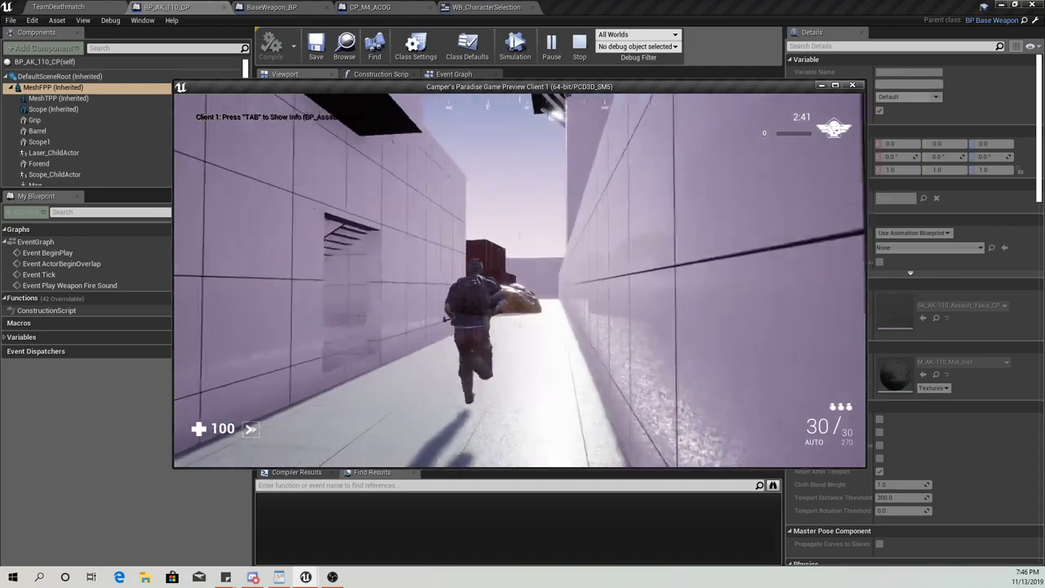
right_click(519, 280)
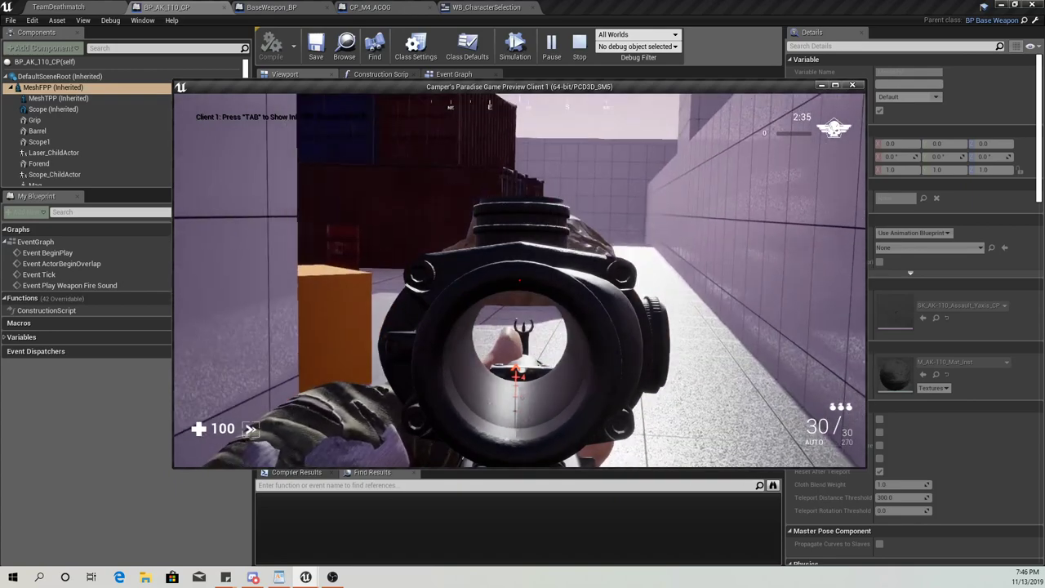
key("w")
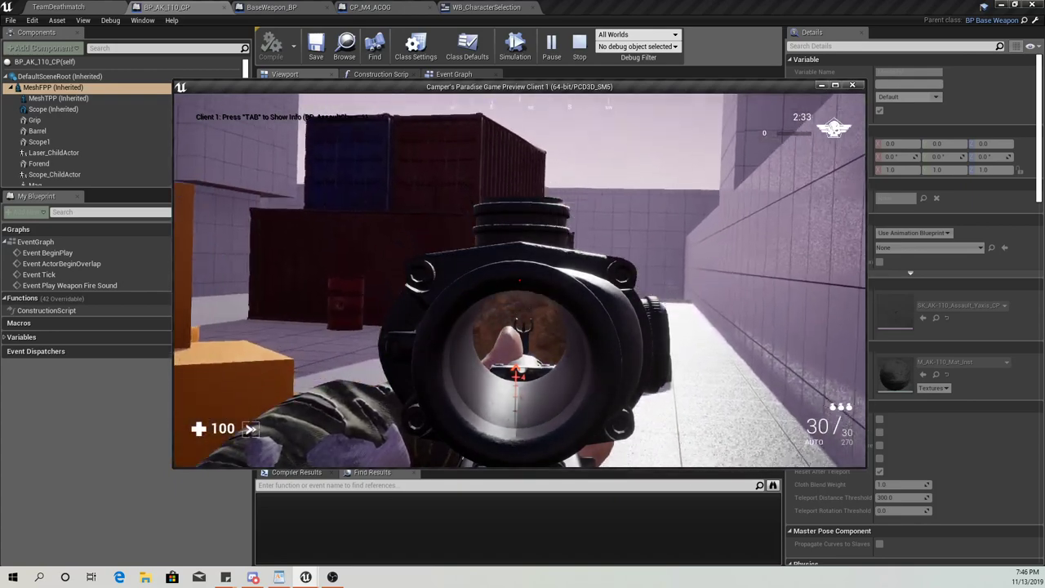
key("w")
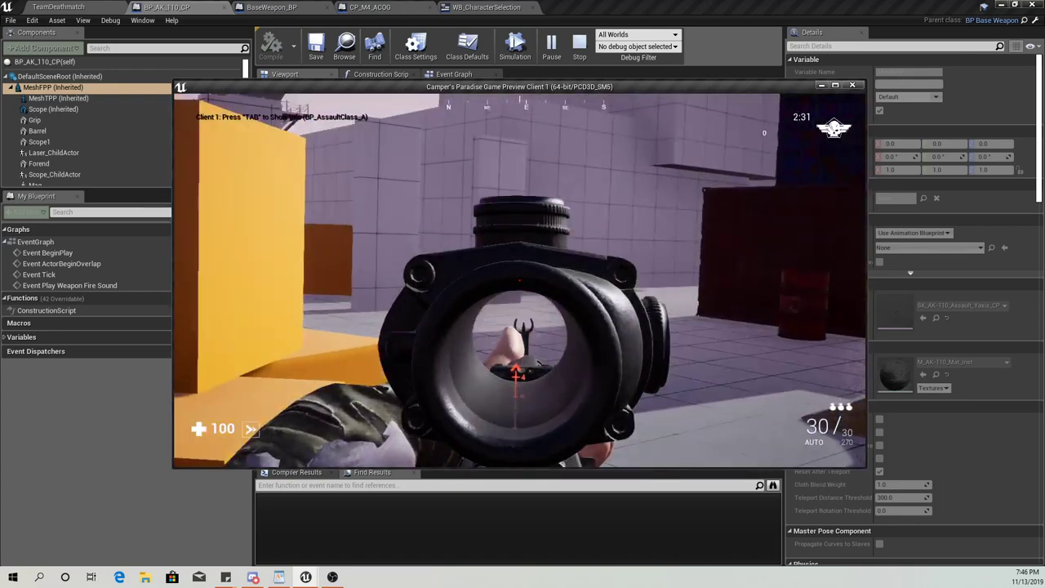
key("s")
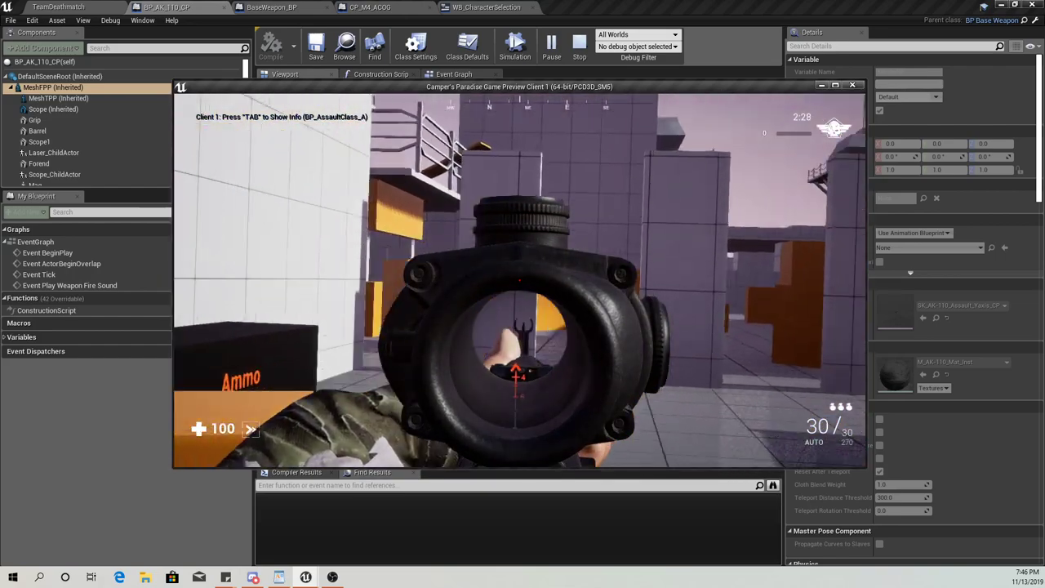
key("v")
key("w")
key("v")
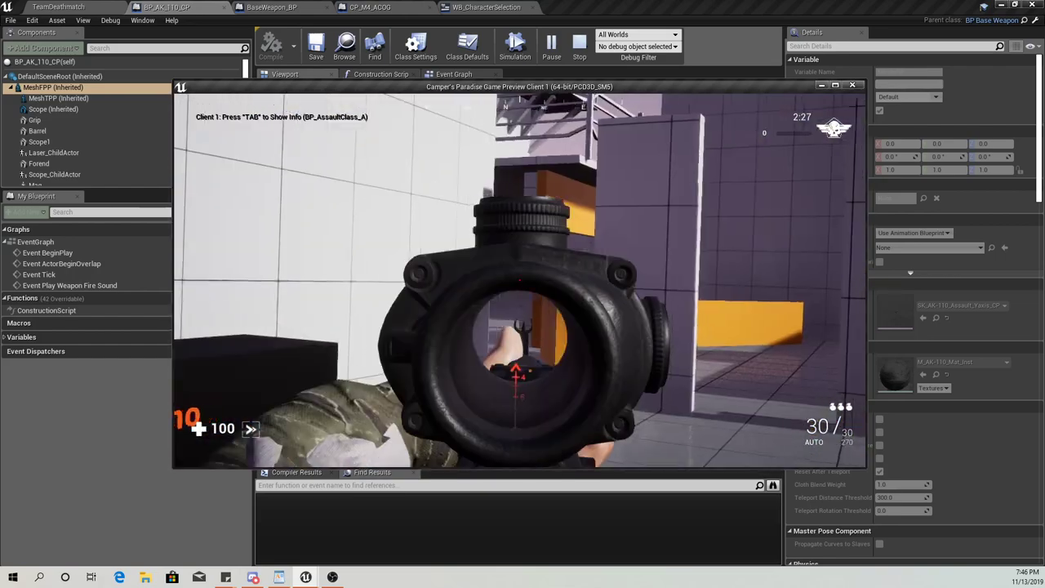
key("v")
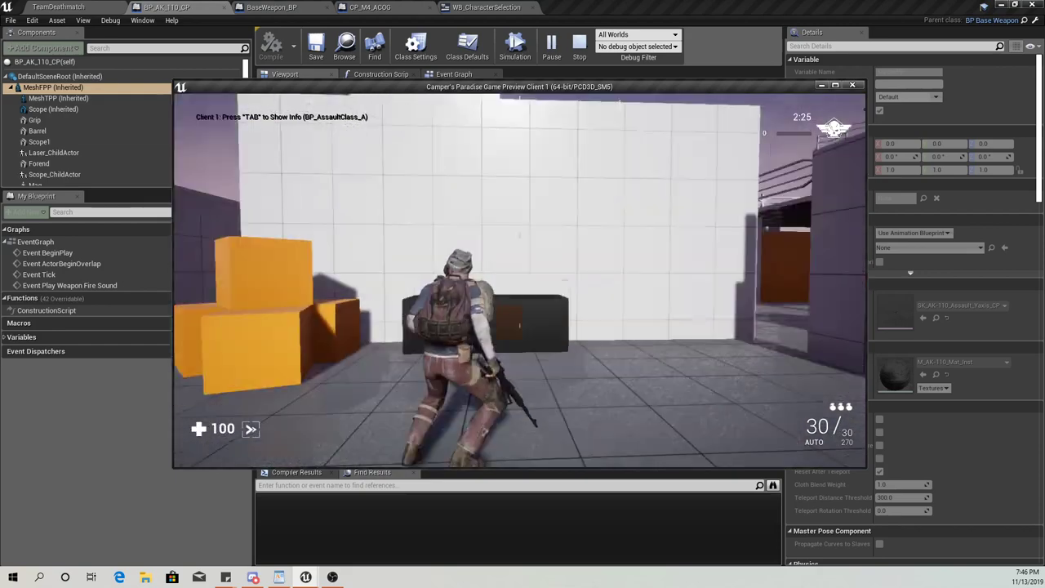
Maximize the game preview window and test-fire the AK-110 at the wall while aiming through the scope
key("shift+F1")
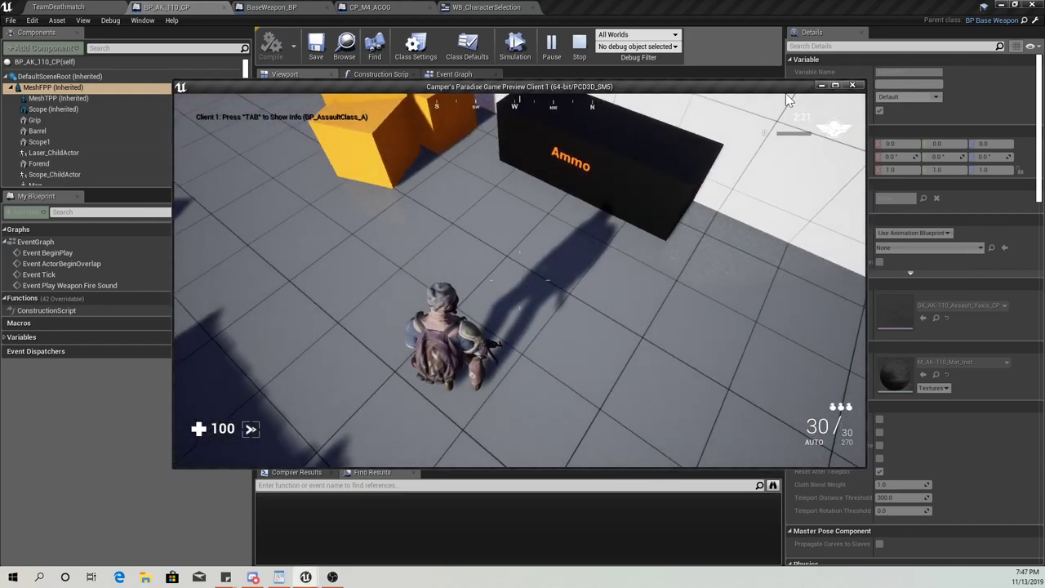
left_click(835, 85)
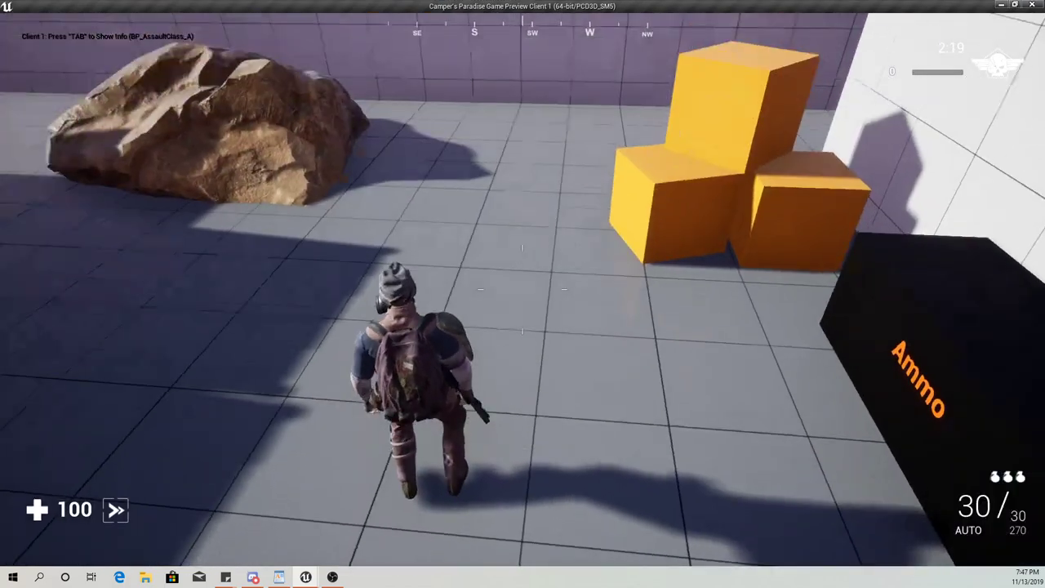
right_click(522, 289)
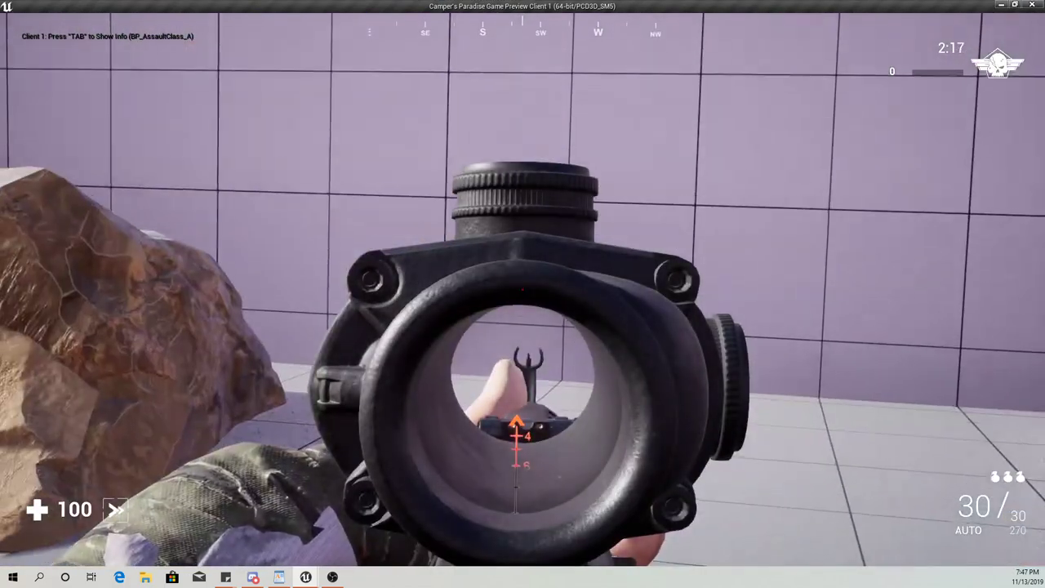
left_click(522, 294)
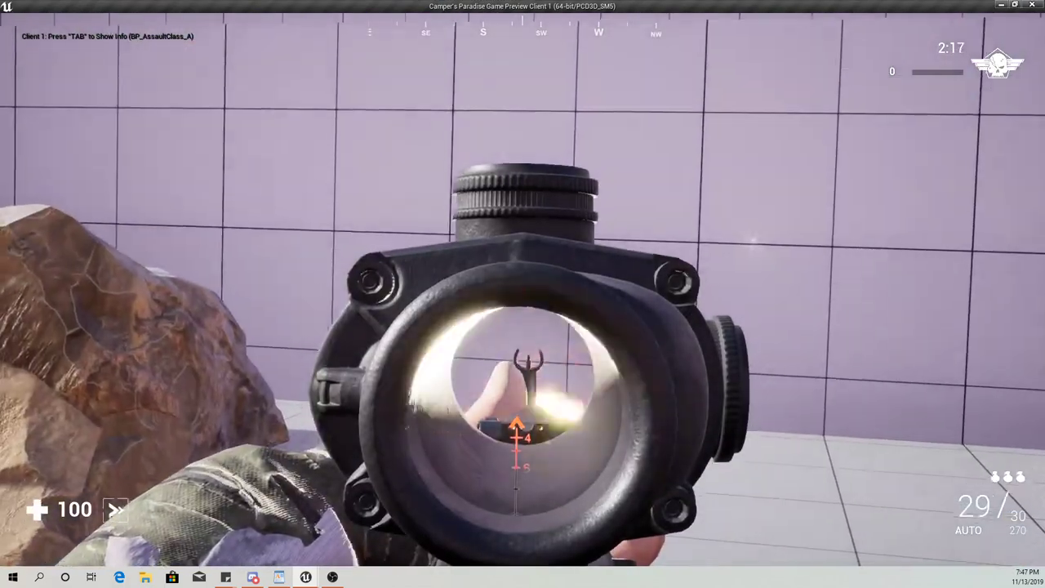
left_click(523, 294)
left_click(522, 293)
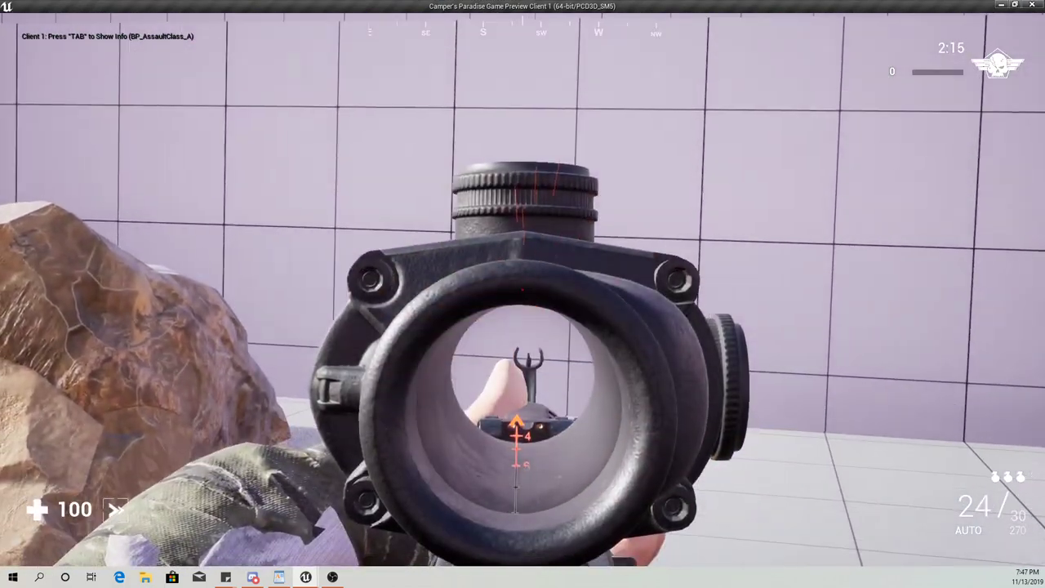
right_click(522, 294)
right_click(522, 294)
left_click(522, 294)
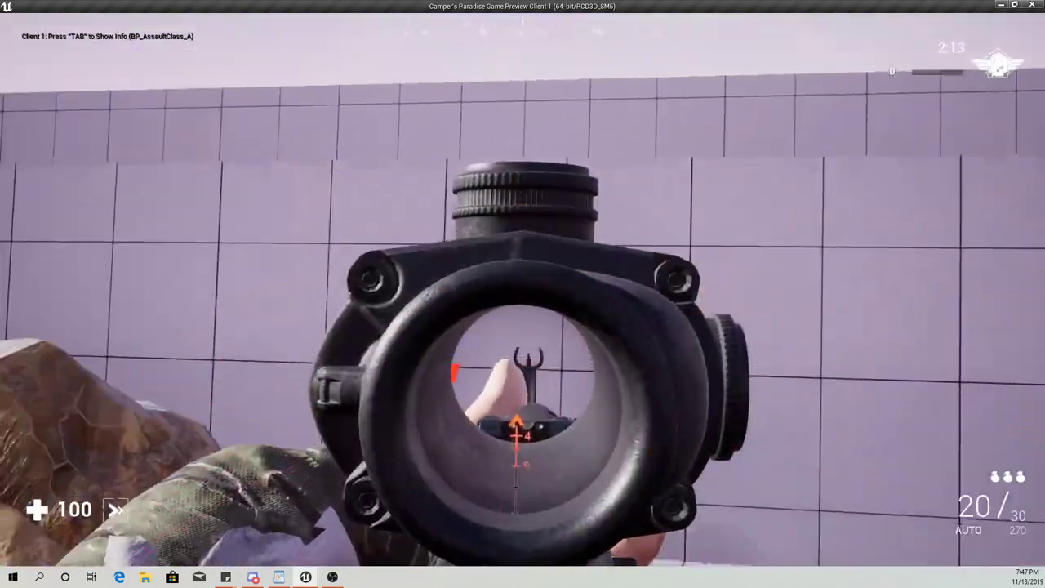
left_click(522, 294)
right_click(523, 294)
key("w")
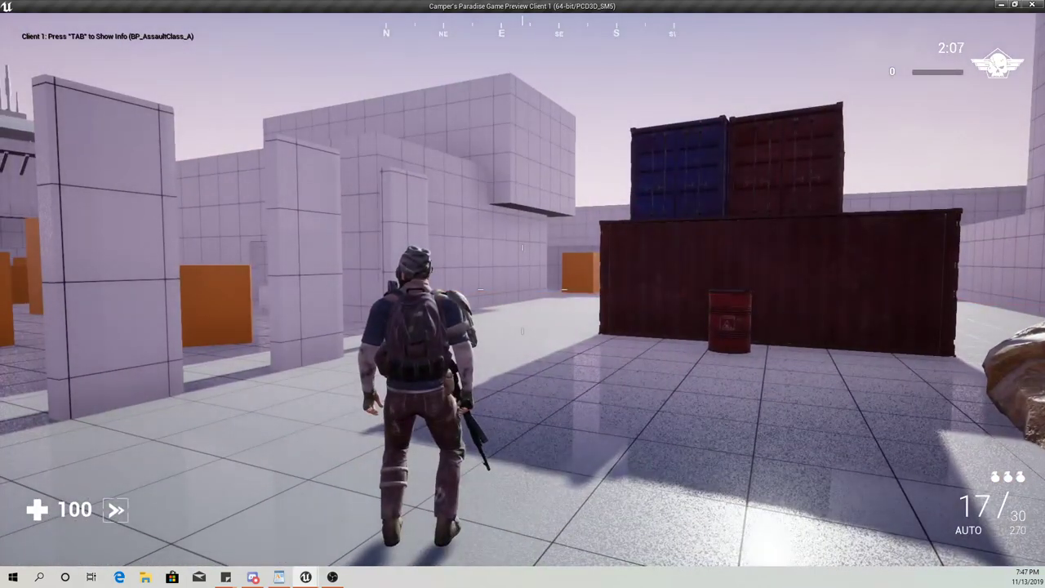
Test aiming and firing the sidearm, switch back to the AK-110, and end the play session
key("2")
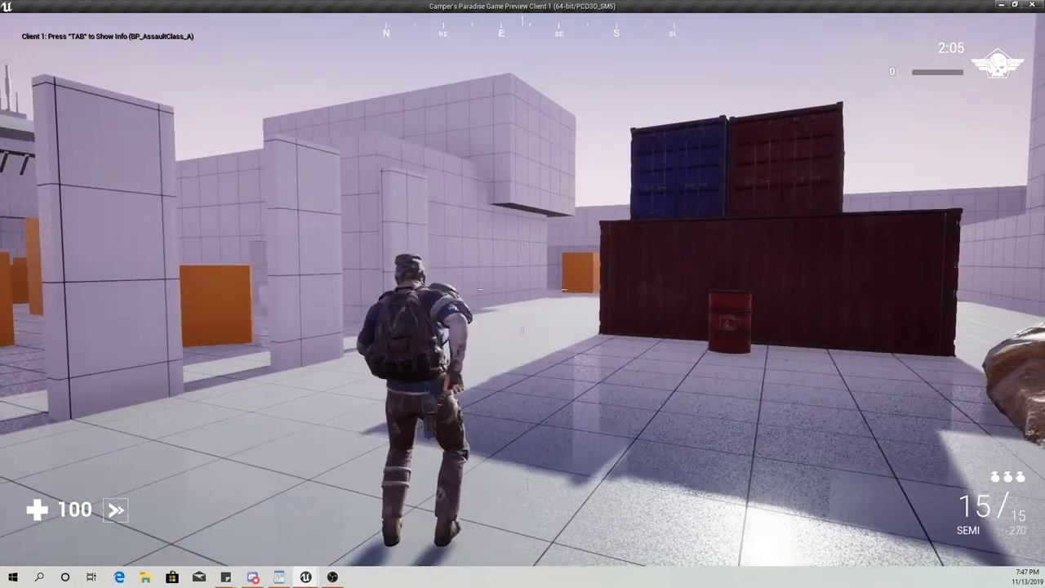
right_click(523, 294)
left_click(523, 294)
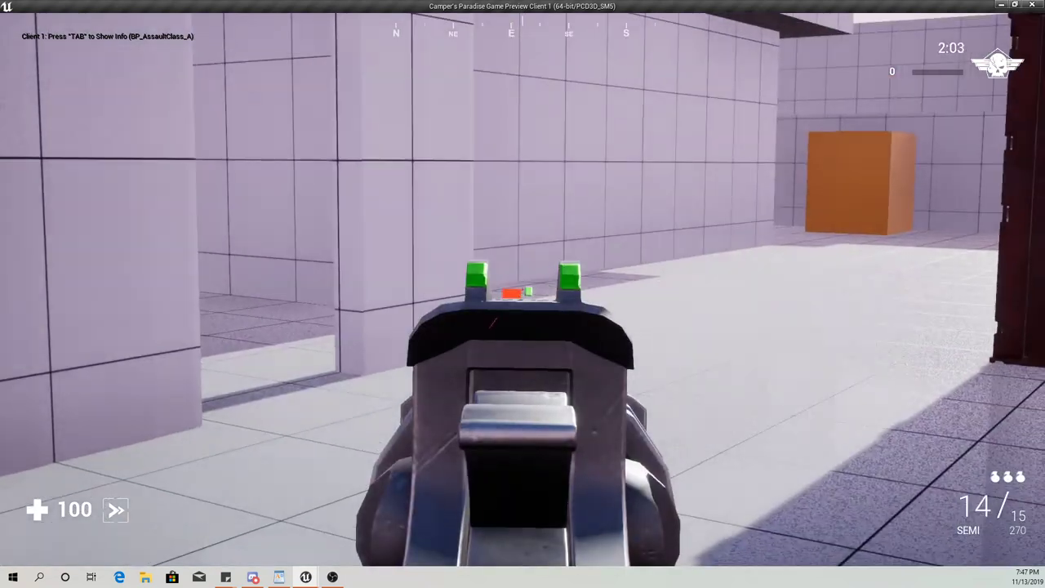
left_click(522, 294)
right_click(523, 294)
key("1")
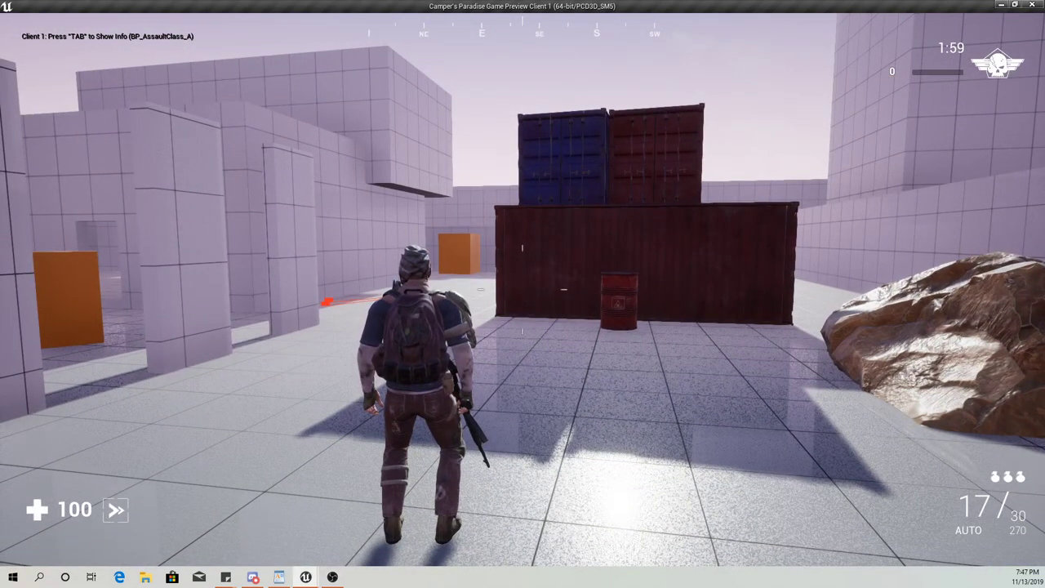
key("Escape")
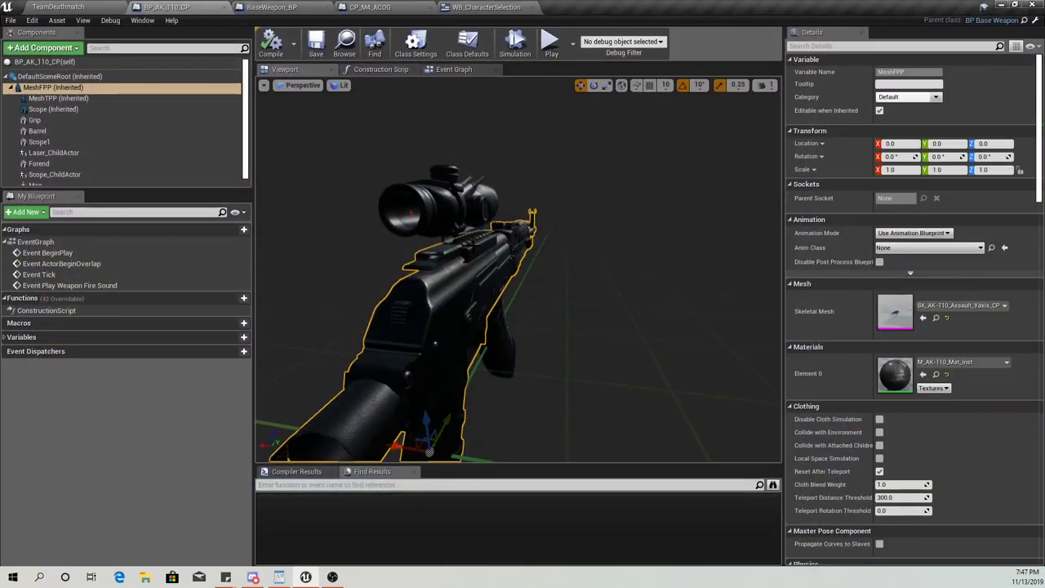
Examine the side, scope and stock of the AK-110 model in the blueprint viewport
right_click_drag(522, 277, 360, 297)
key("a")
key("s")
key("d")
key("w")
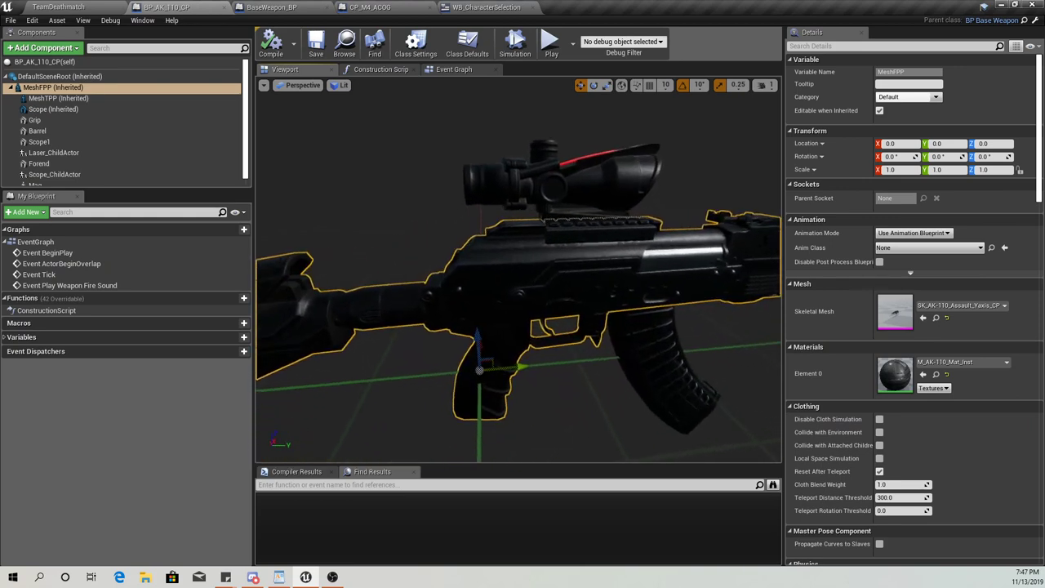
left_click_drag(351, 279, 330, 281)
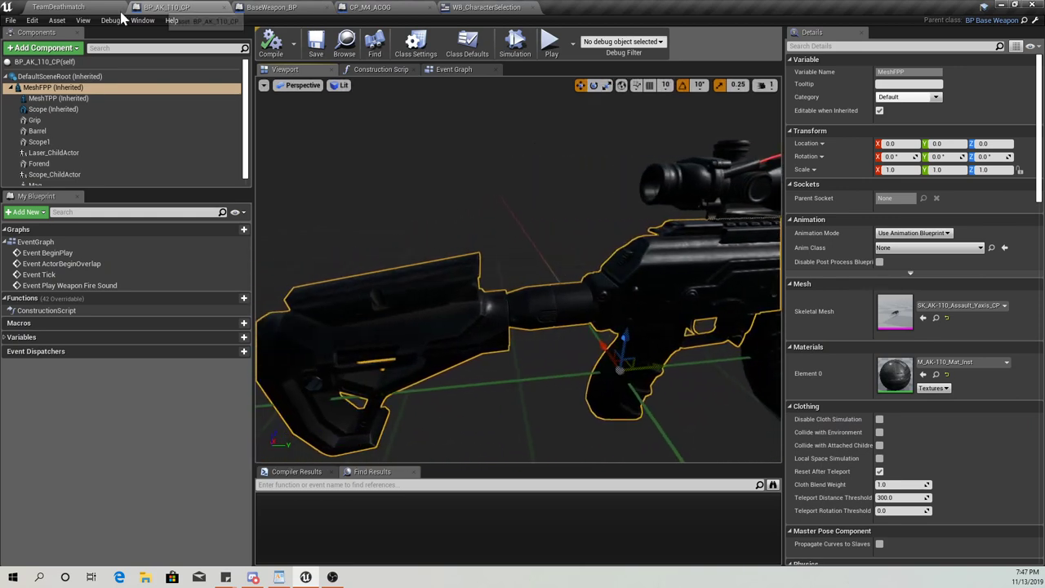
Start a play session in the TeamDeathmatch level and spawn as Assault with the AK-110 to check how it is held
left_click(61, 9)
left_click(433, 42)
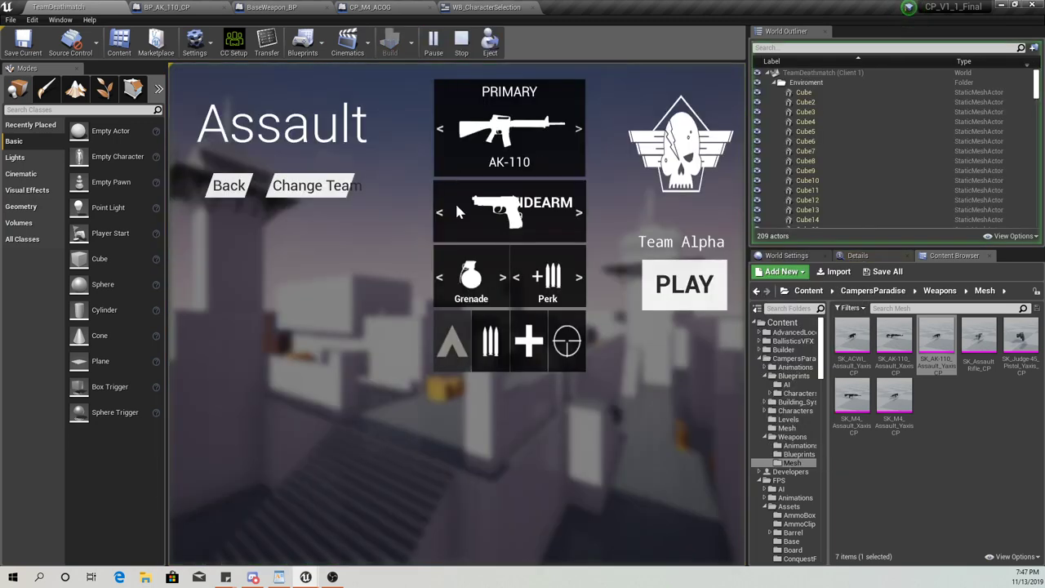
left_click(624, 454)
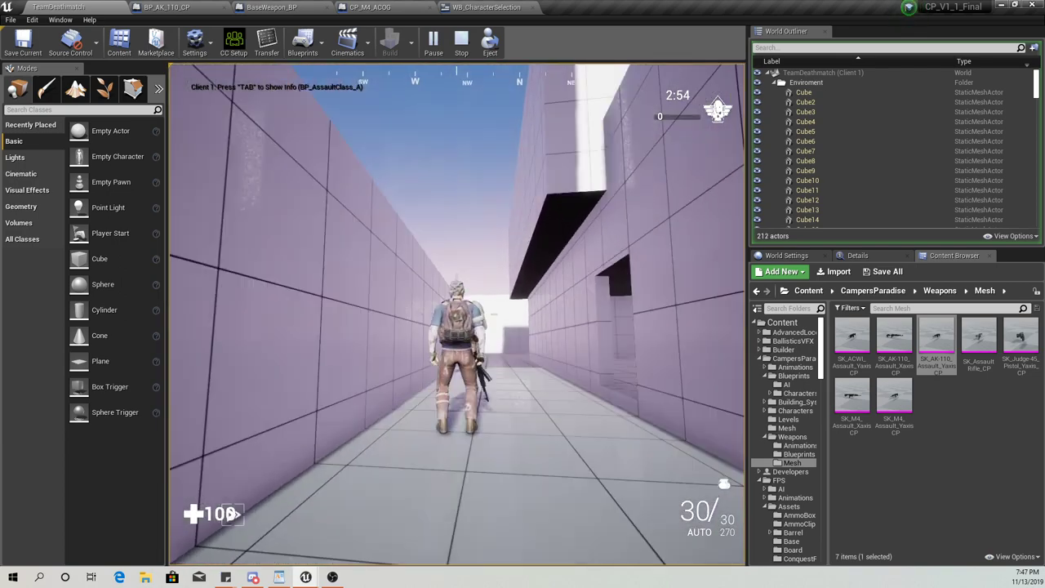
key("w")
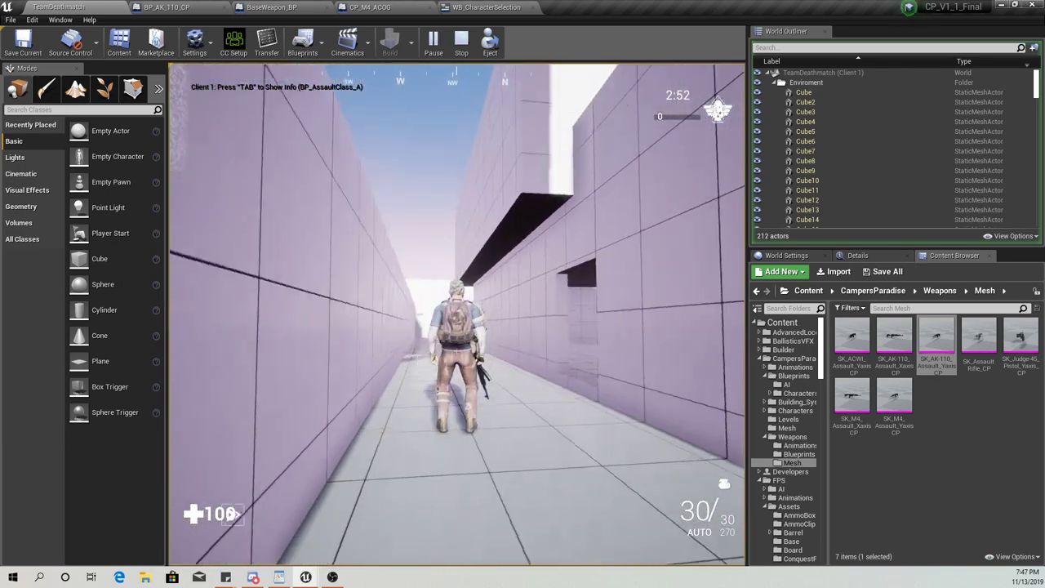
key("w")
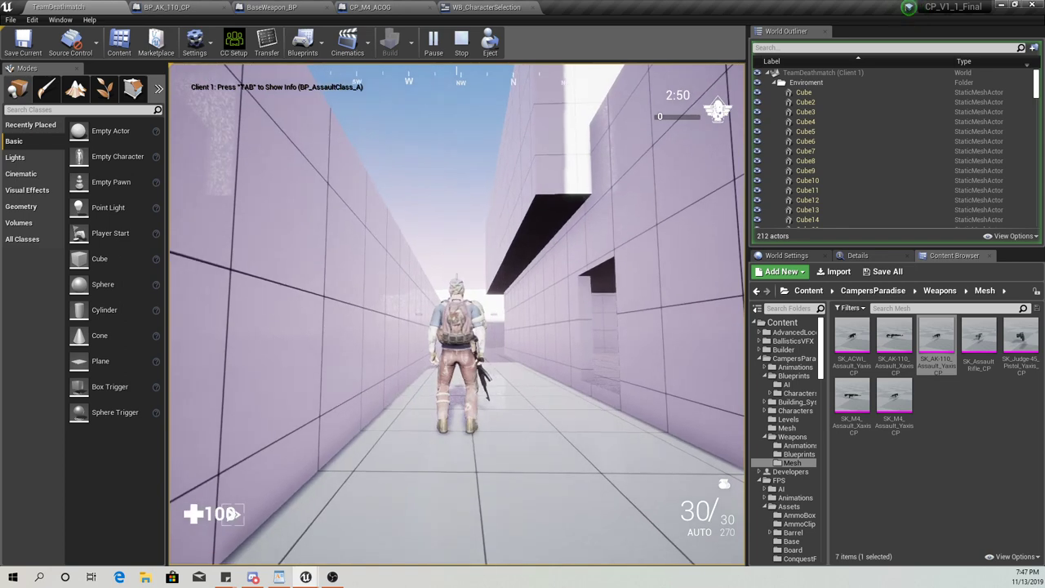
Spawn the second client as a Scout with the AK-110 and run over to the first client's character
key("super")
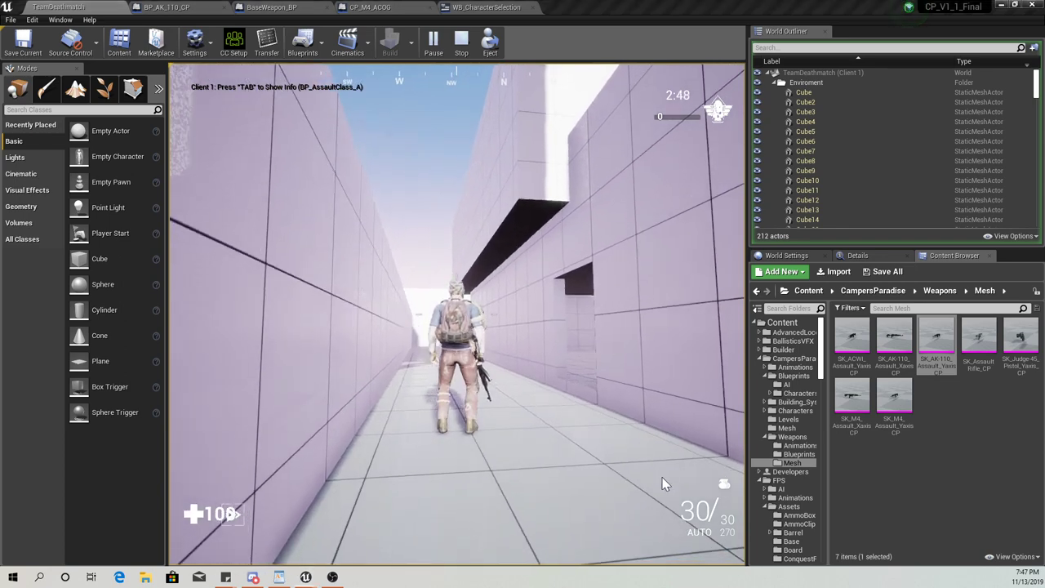
mouse_move(306, 577)
left_click(357, 539)
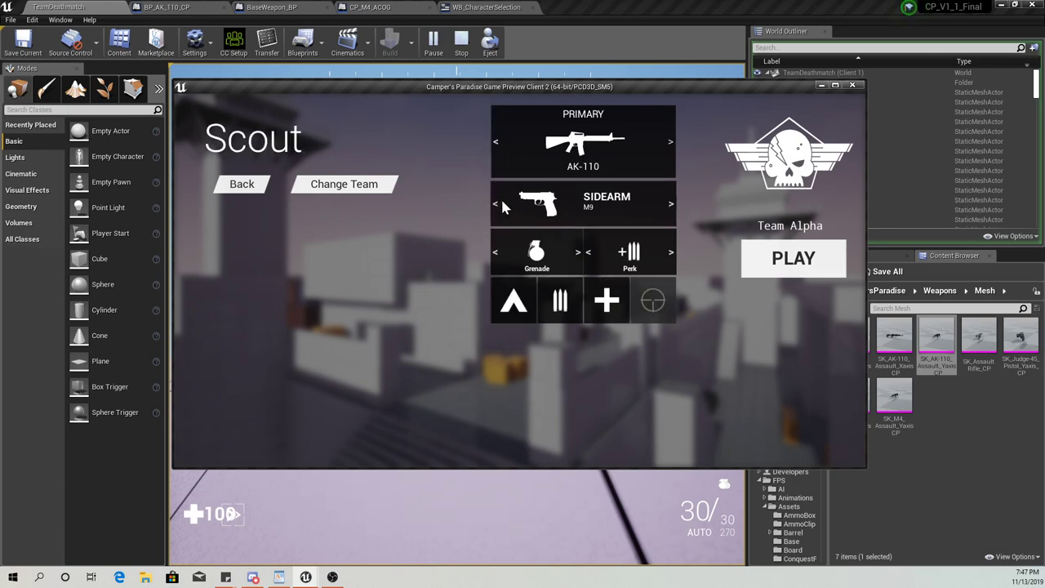
left_click(792, 258)
key("w")
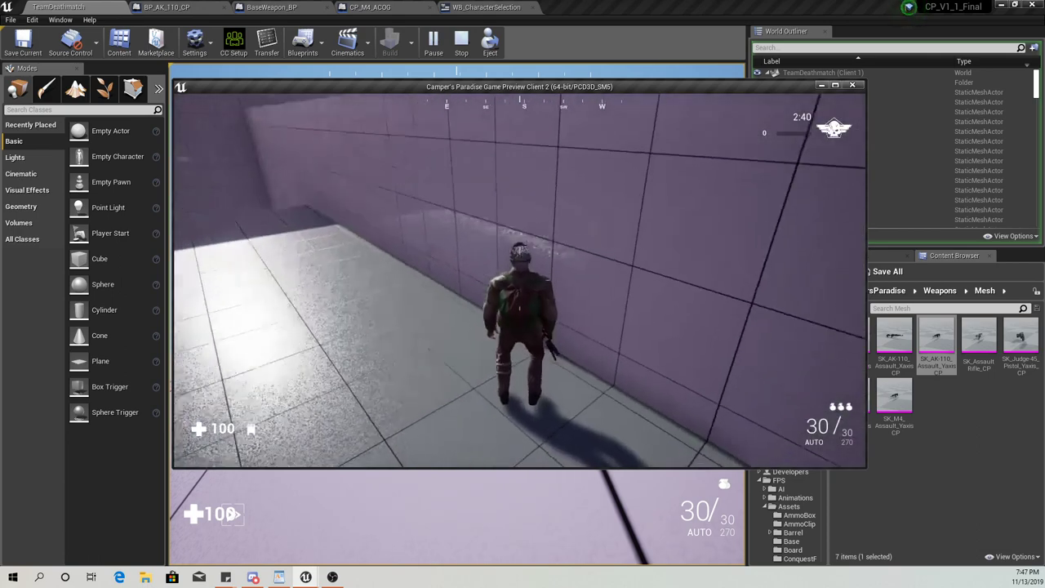
key("w")
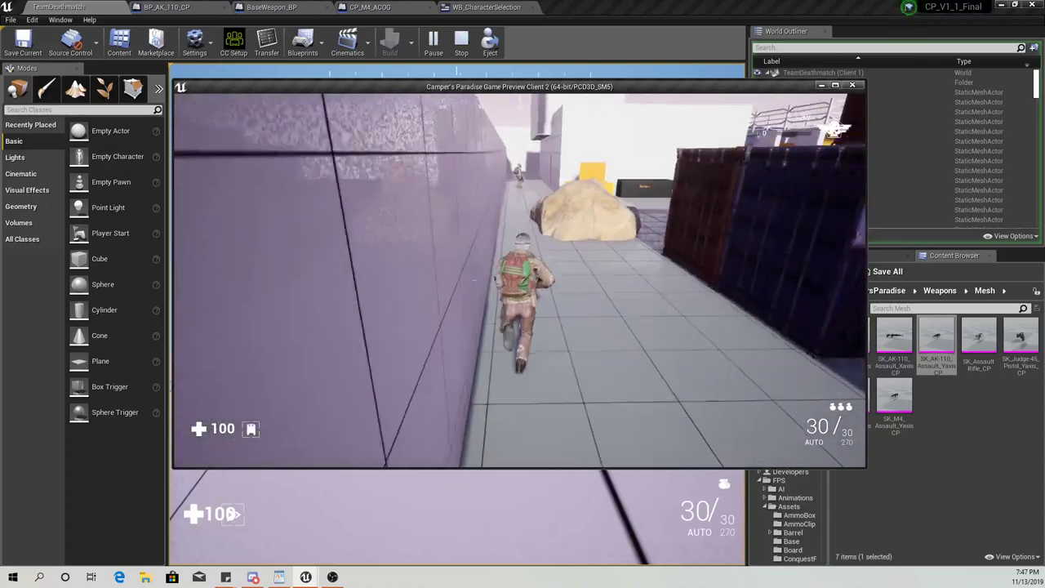
key("w")
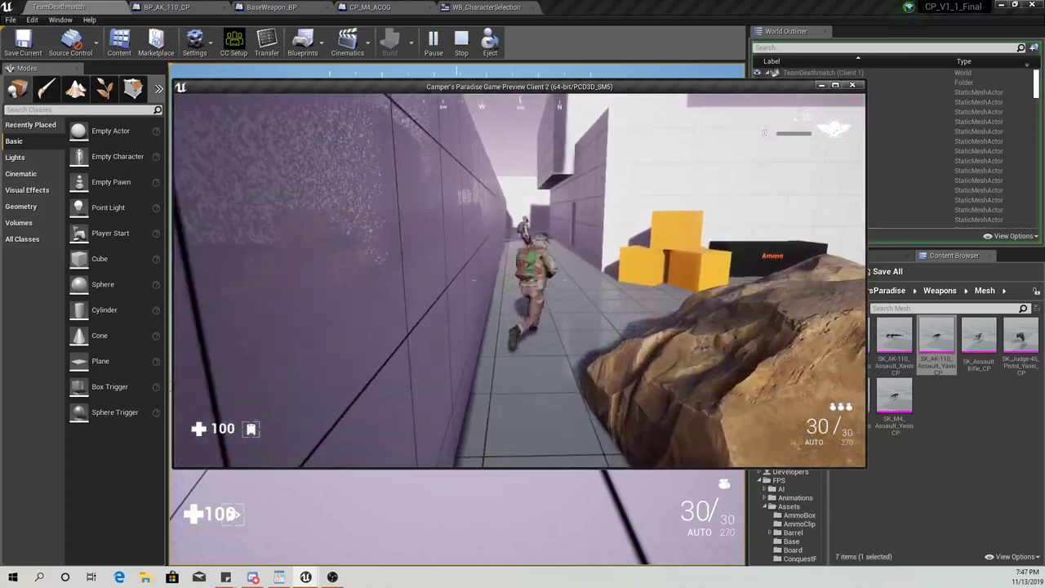
key("w")
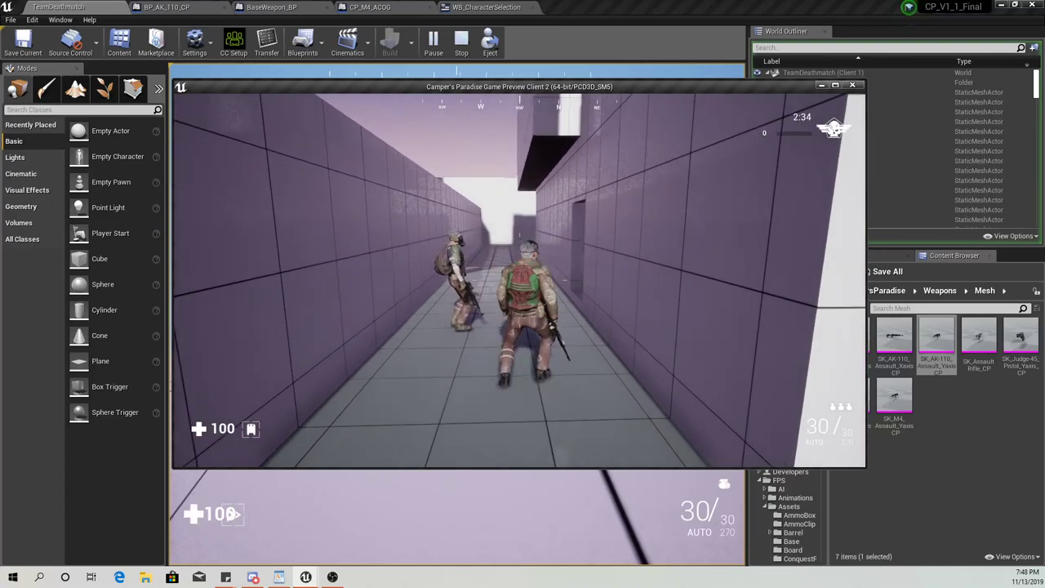
key("alt+Tab")
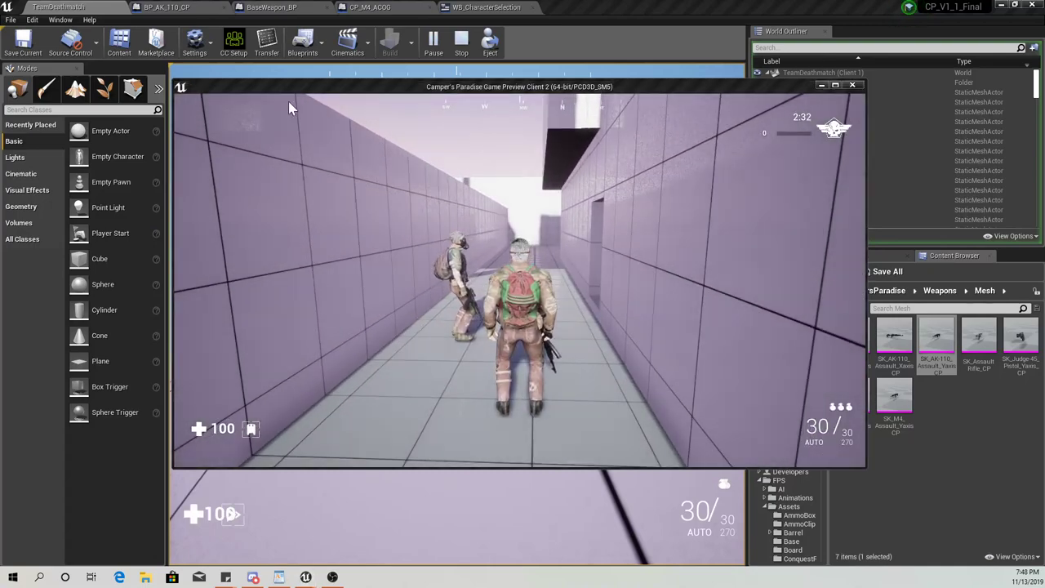
left_click(416, 147)
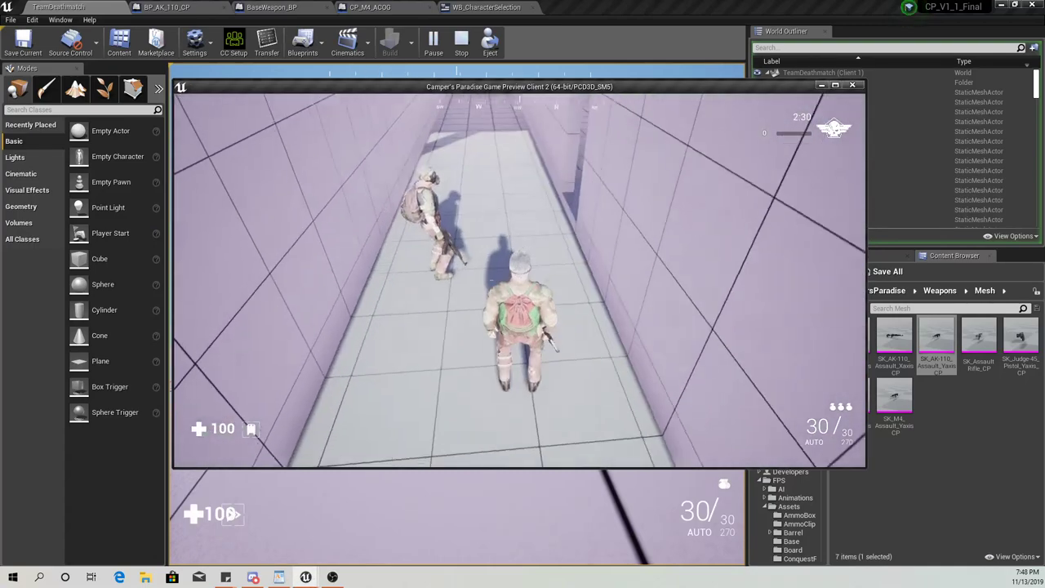
Move the second client's preview window aside, check both characters' AK-110s from the first client, and end the play session
key("alt+Tab")
left_click_drag(446, 87, 1040, 165)
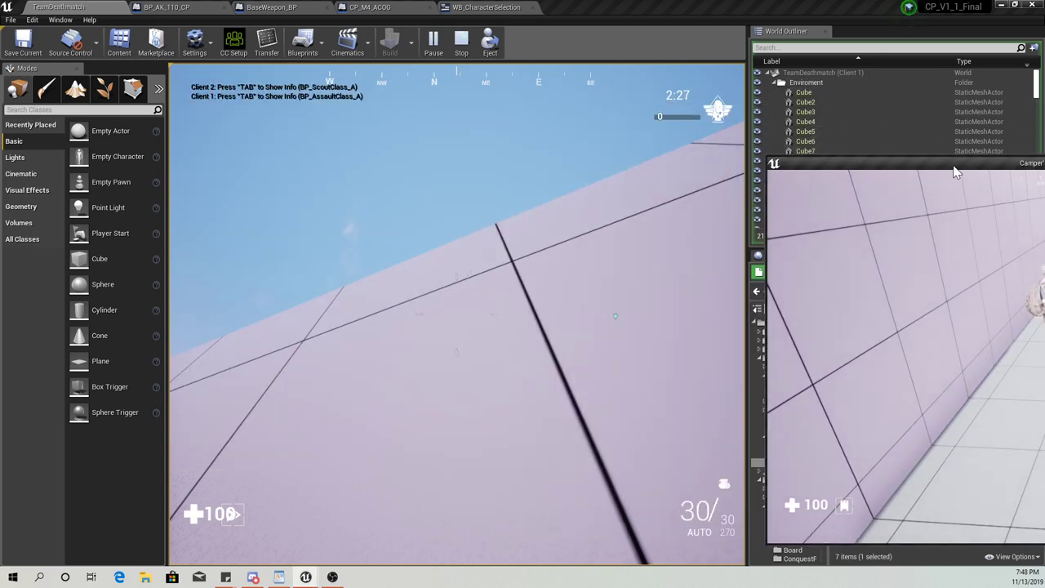
left_click_drag(954, 167, 748, 34)
left_click(541, 204)
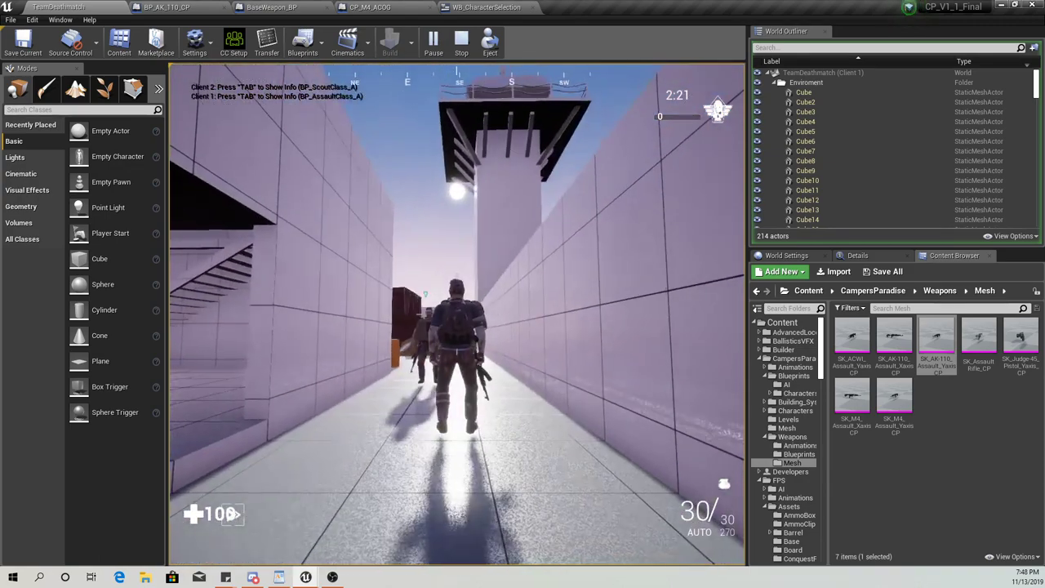
key("shift+F1")
left_click_drag(816, 52, 1044, 35)
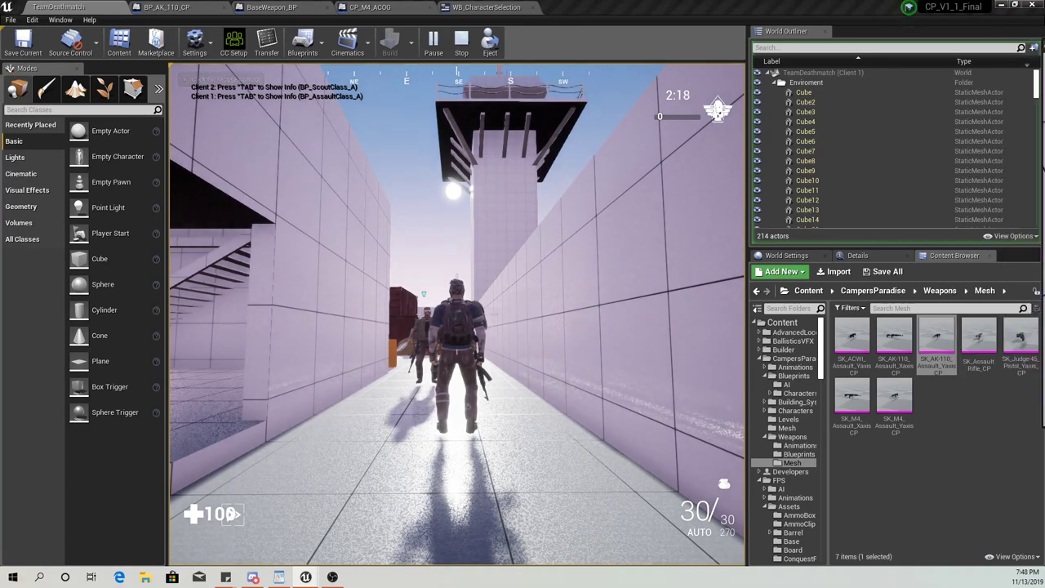
left_click(425, 245)
right_click(457, 315)
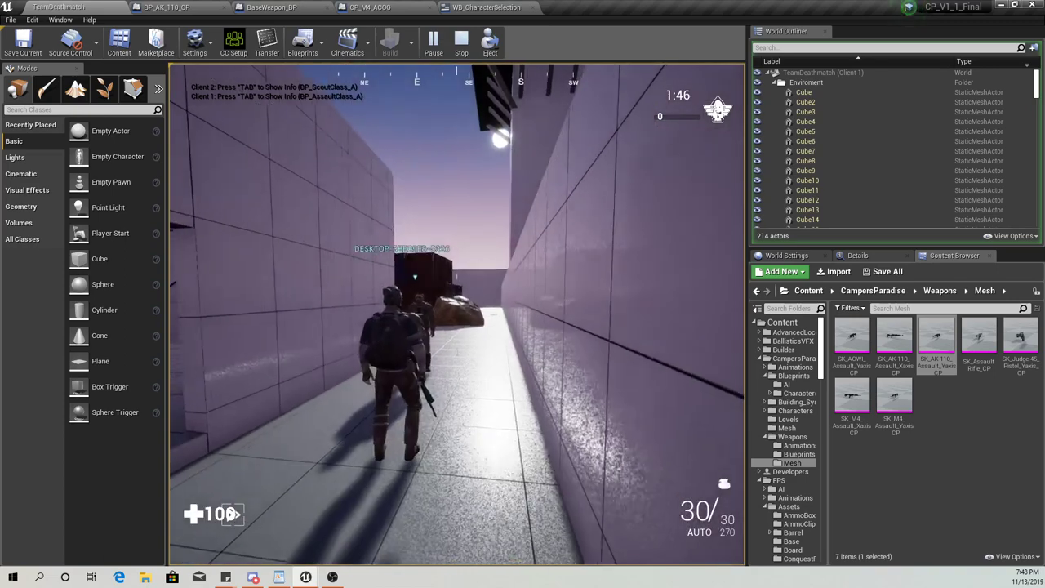
key("Escape")
Rotate all BP_AK_110_CP components from MeshFPP to Mag slightly with rotation snapping off, and compile and save the blueprint
left_click(171, 7)
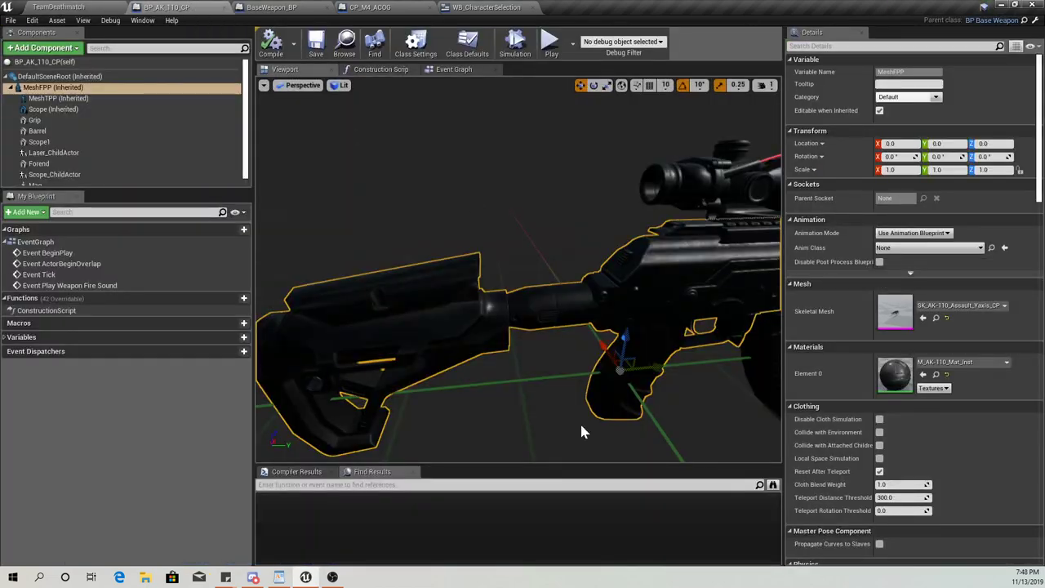
right_click_drag(518, 271, 616, 275)
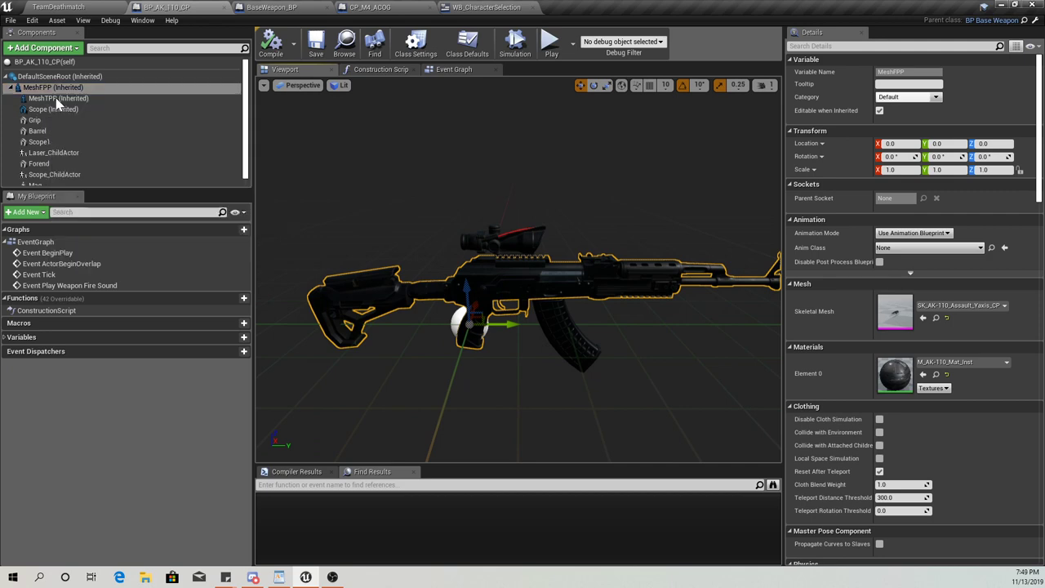
scroll(54, 155, "down", 1)
left_click(56, 178, "shift")
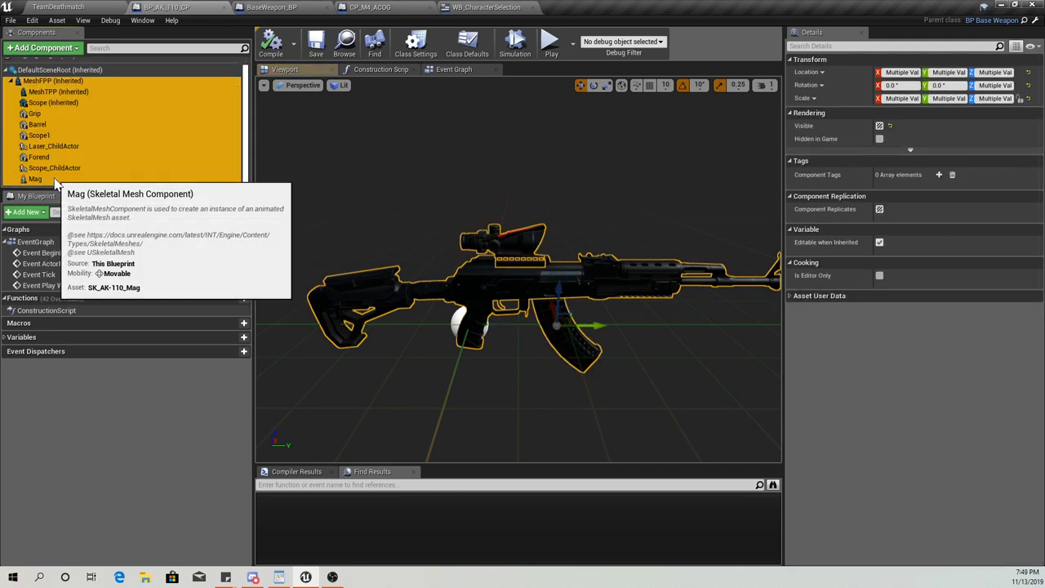
left_click(595, 87)
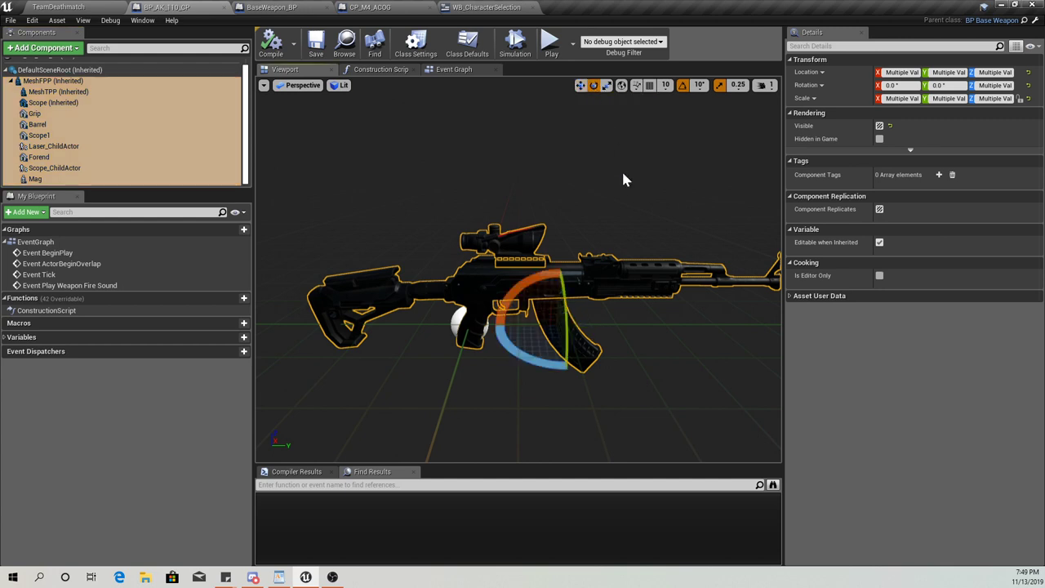
left_click(682, 85)
left_click_drag(520, 283, 568, 275)
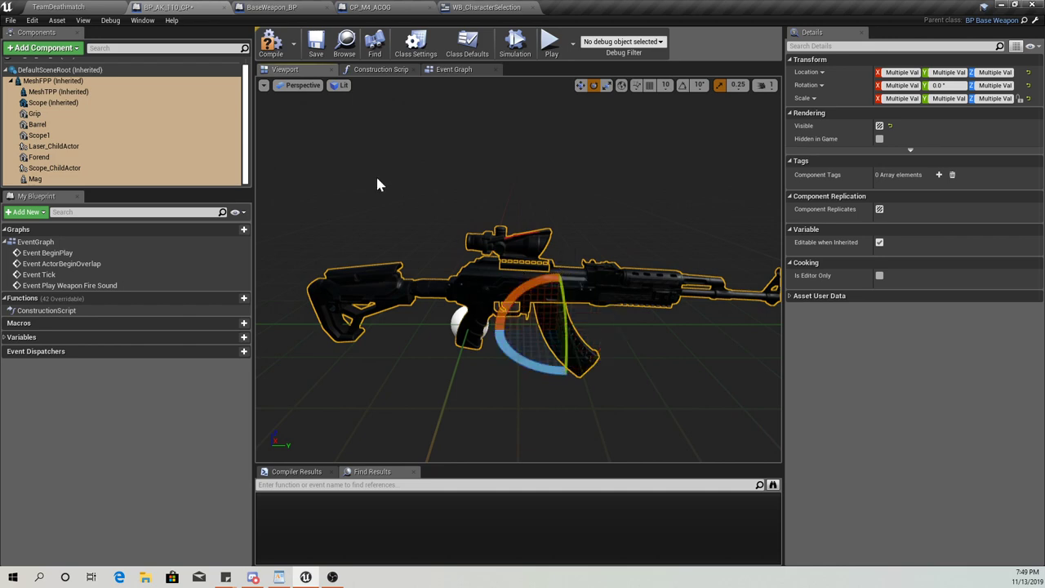
left_click(260, 47)
left_click(315, 45)
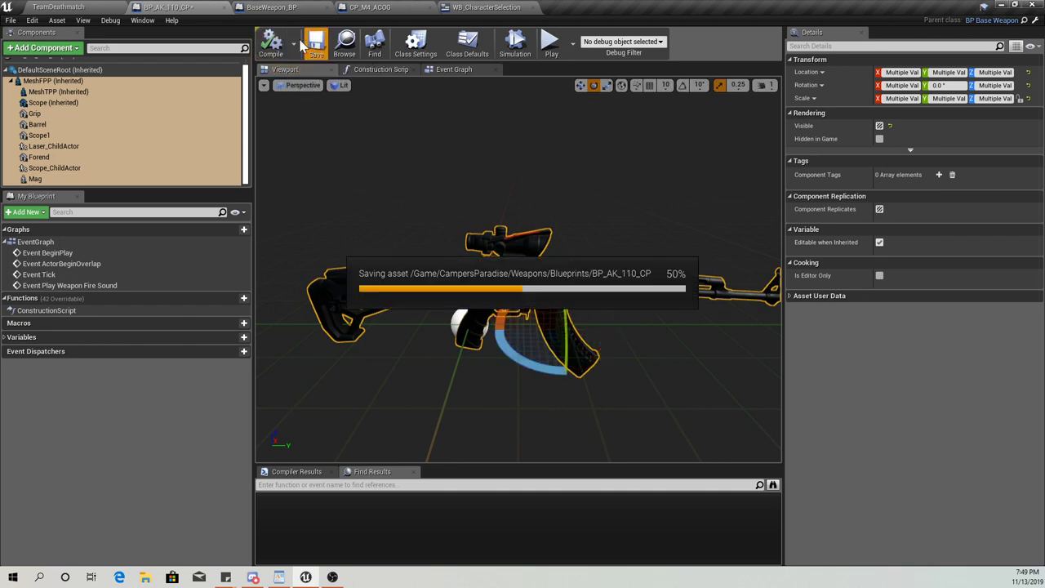
Play-test the rotated AK-110 in the TeamDeathmatch level by aiming through its scope while moving, and end the session
left_click(60, 7)
left_click(433, 43)
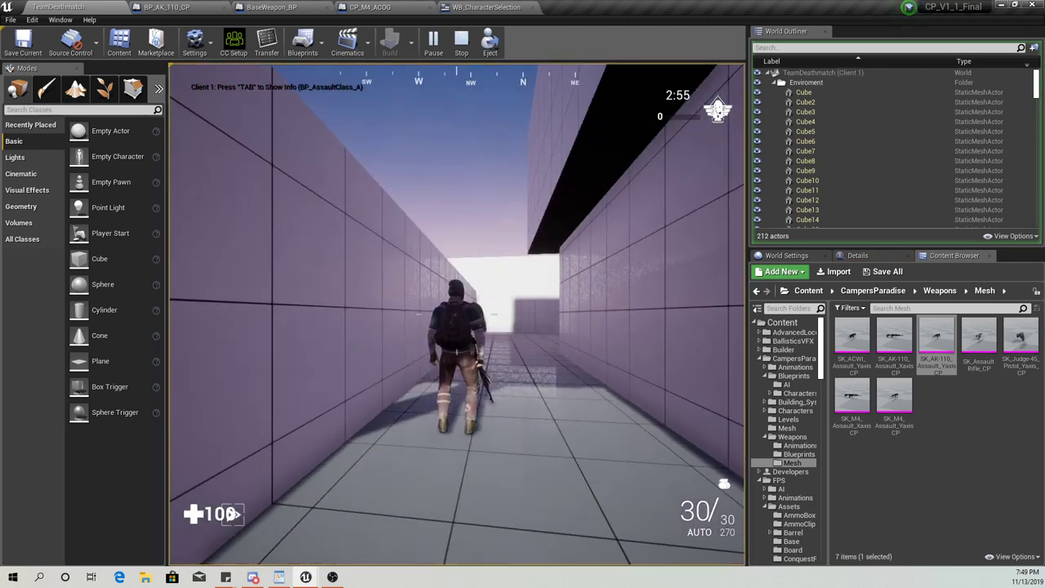
right_click(660, 337)
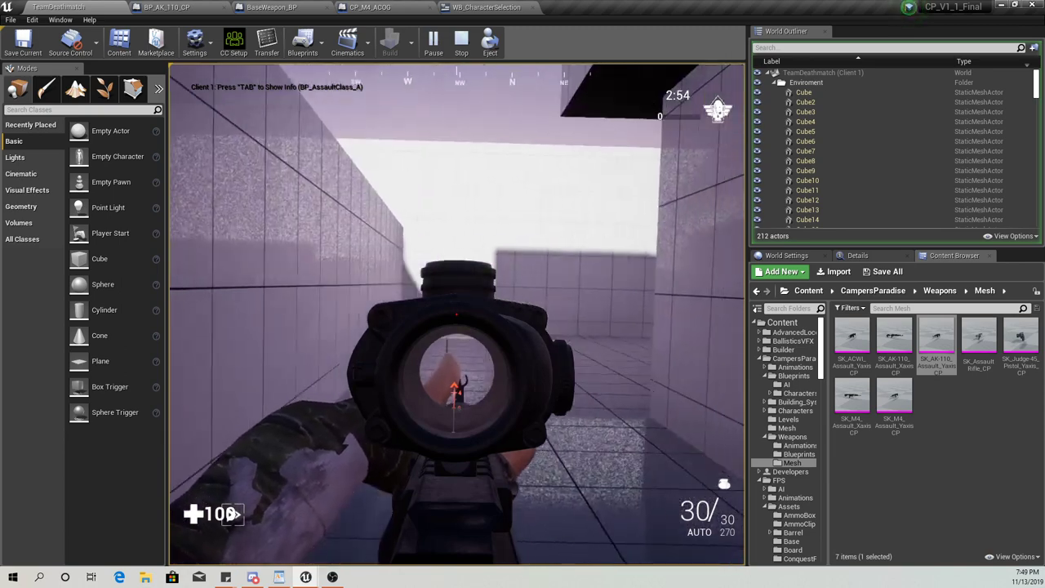
key("w")
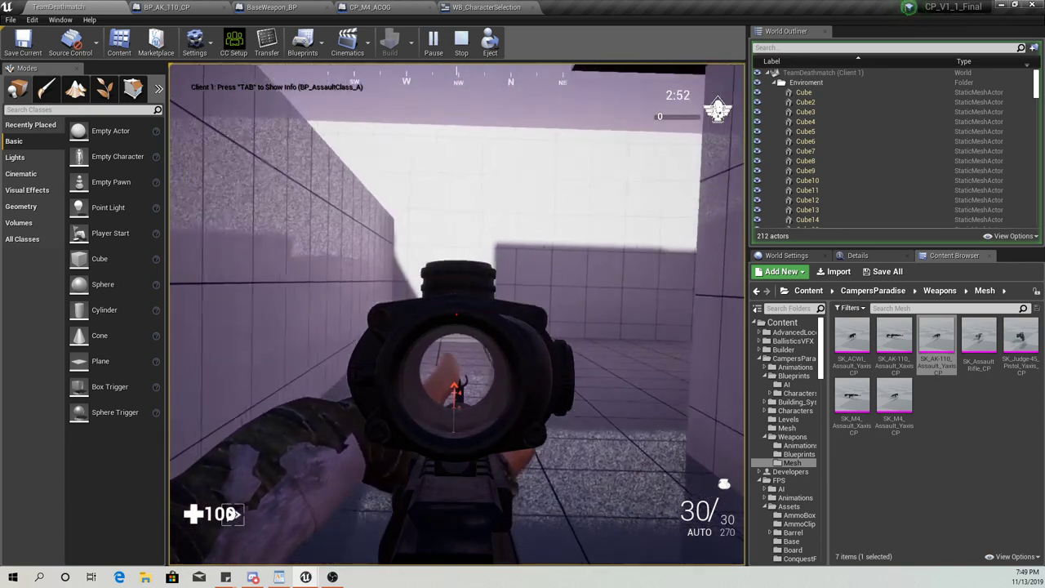
key("w")
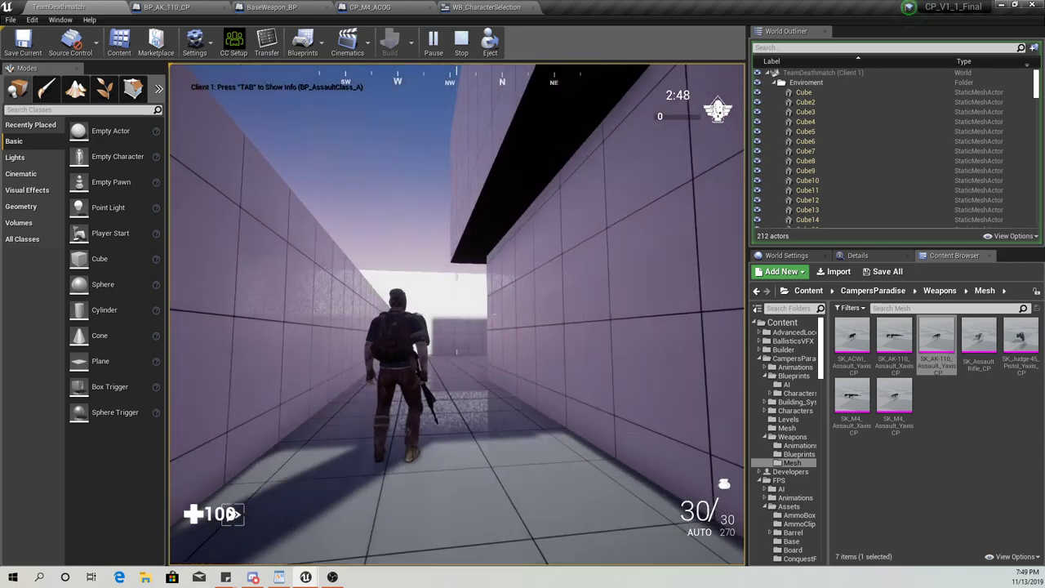
key("Escape")
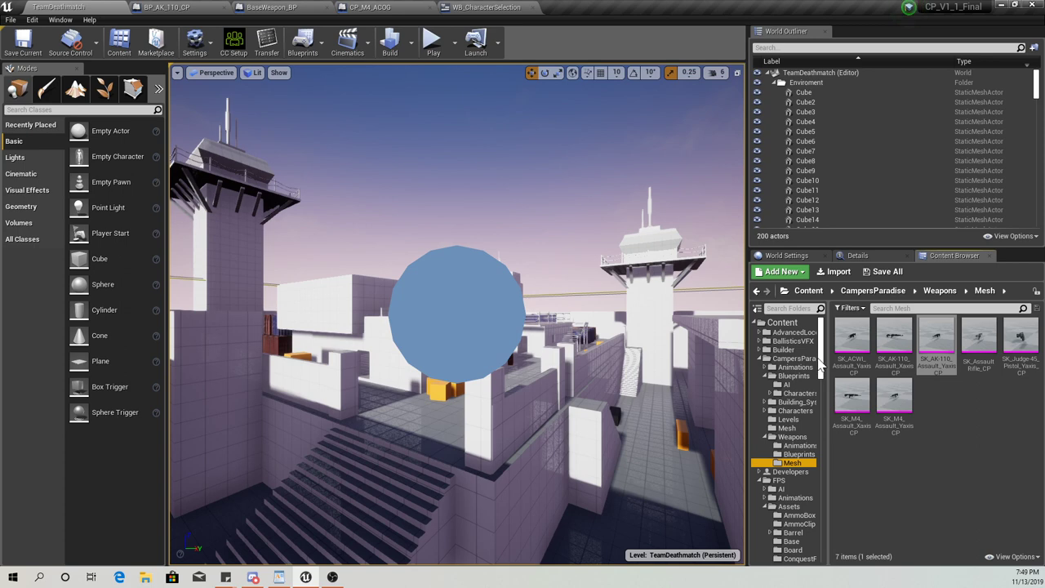
Review the primary and sidearm weapon arrays in the WB_CharacterSelection event graph
scroll(803, 465, "down", 3)
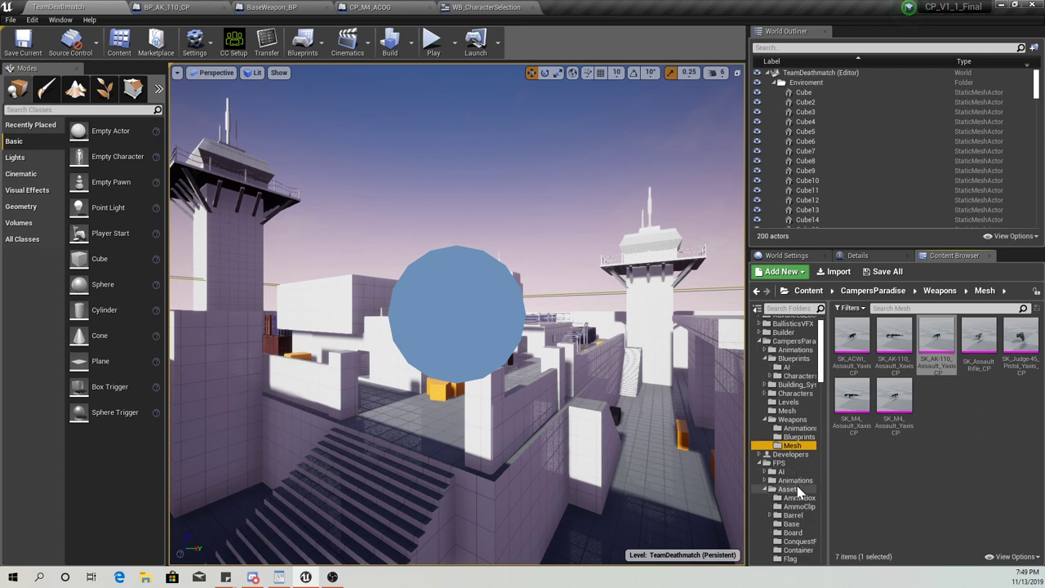
left_click(482, 7)
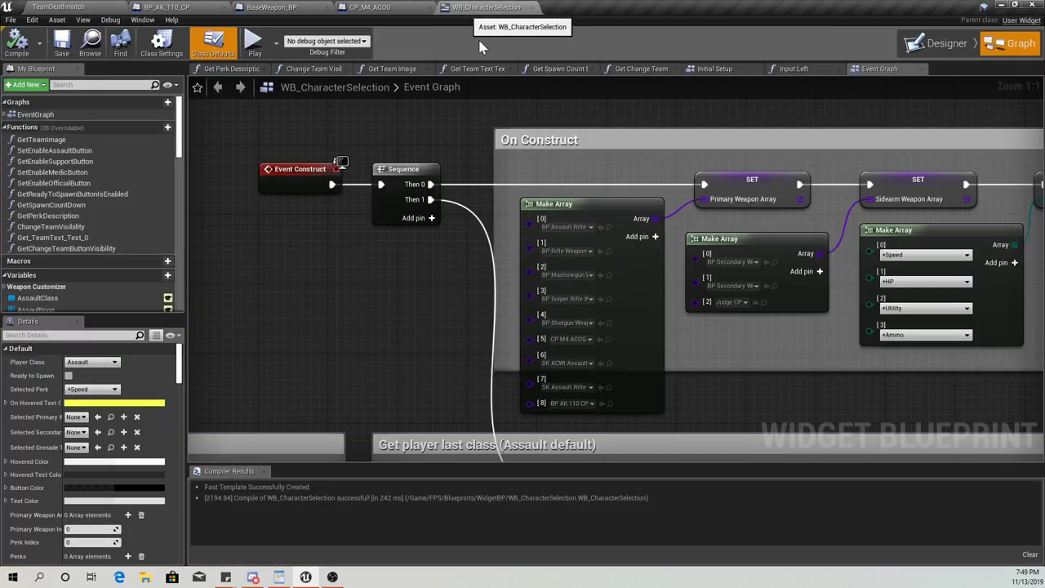
right_click_drag(442, 360, 396, 314)
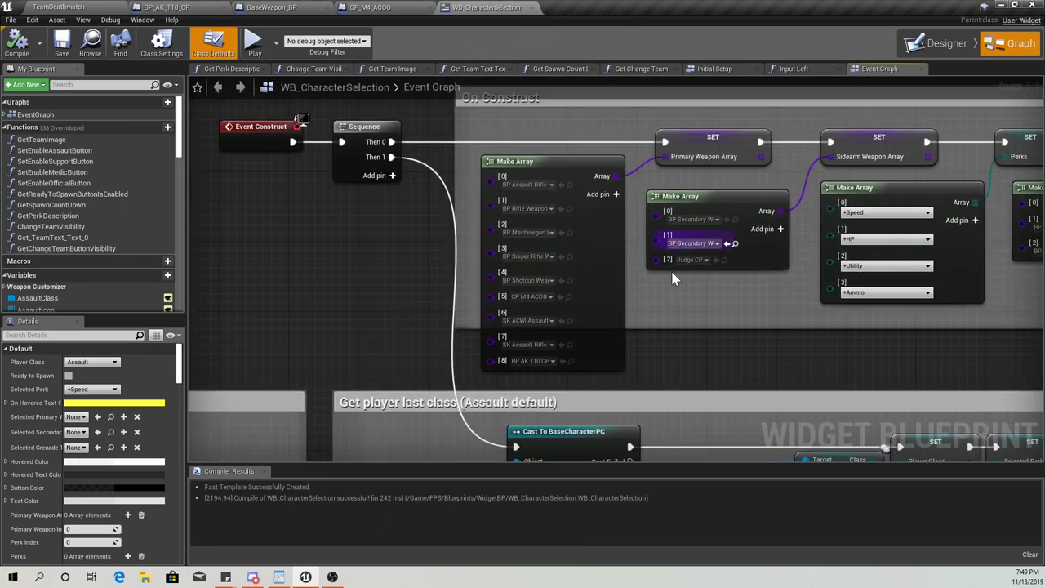
right_click_drag(673, 278, 601, 301)
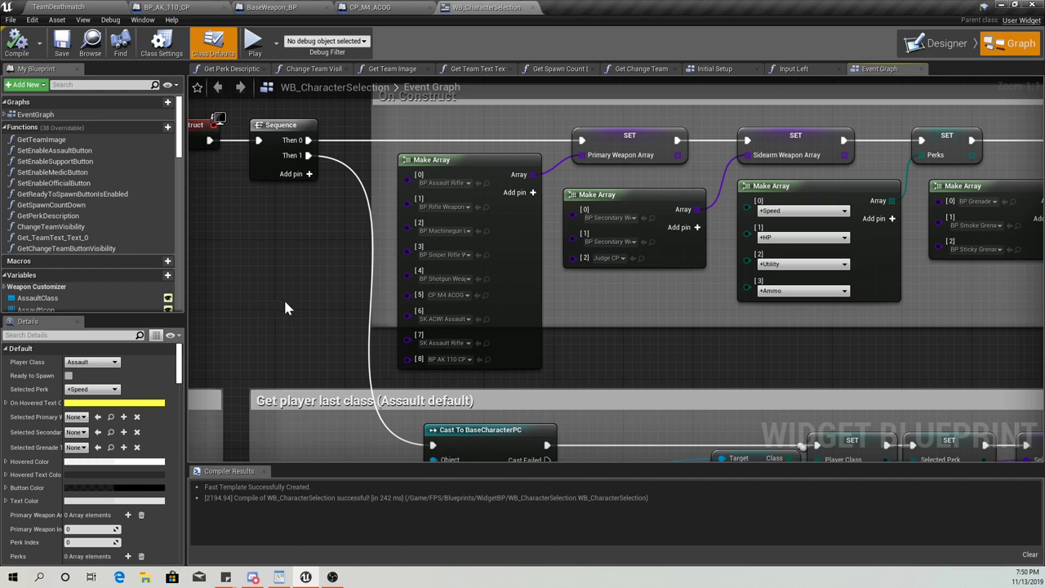
Close the WB_CharacterSelection, CP_M4_ACOG, BaseWeapon_BP and BP_AK_110_CP editors
left_click(532, 7)
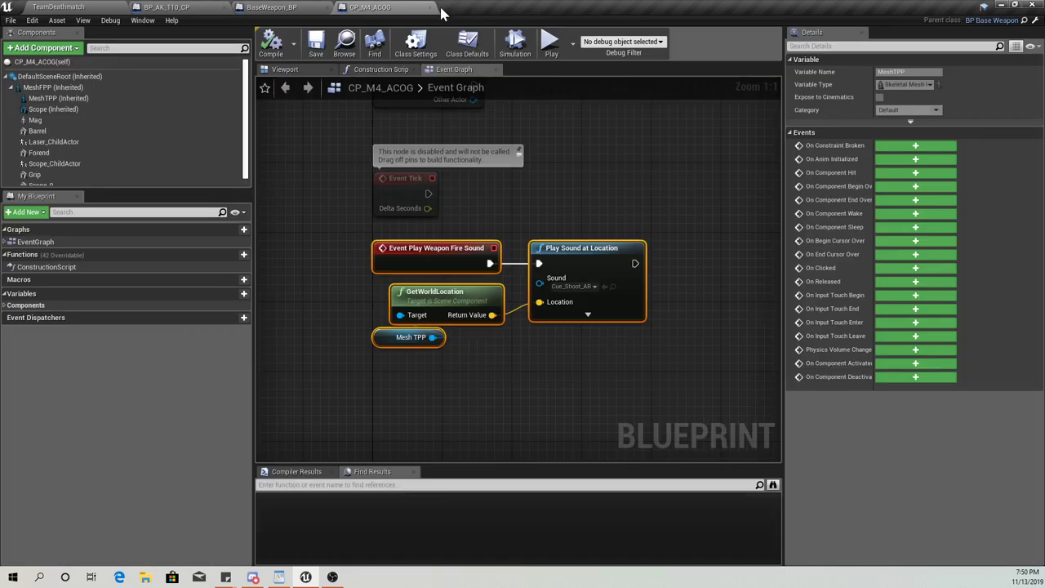
left_click(430, 9)
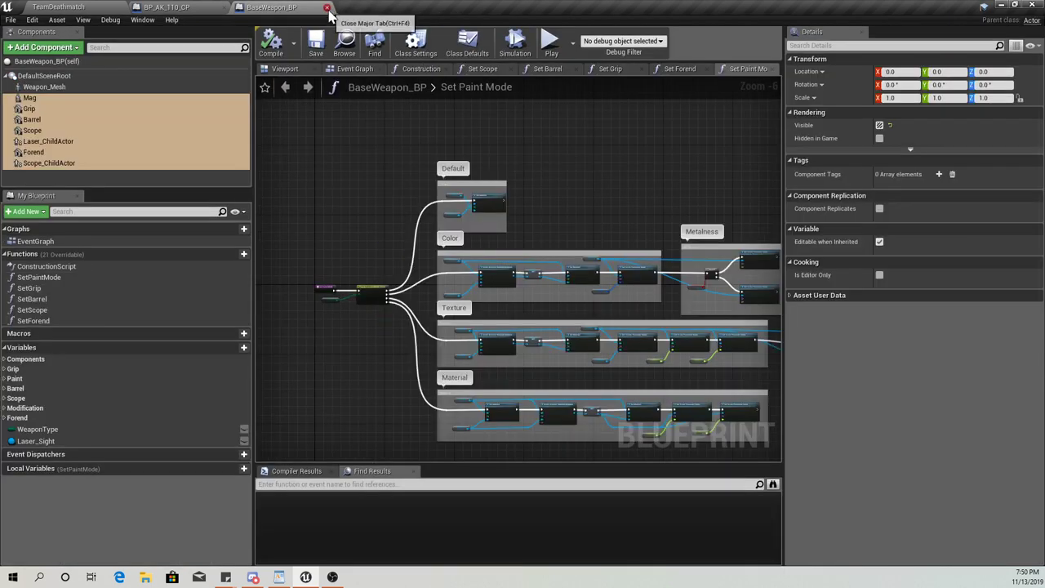
left_click(330, 8)
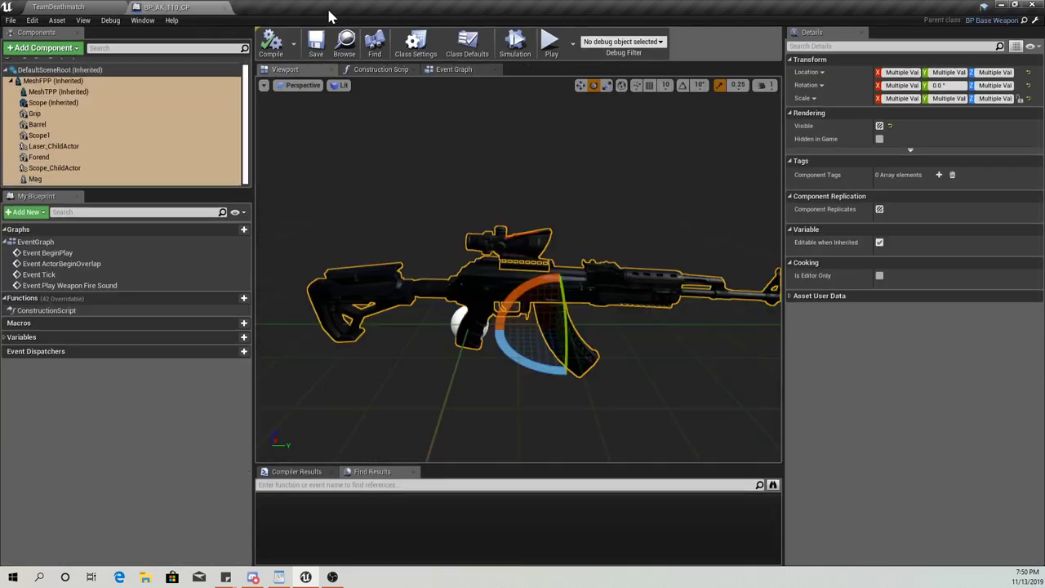
left_click(224, 8)
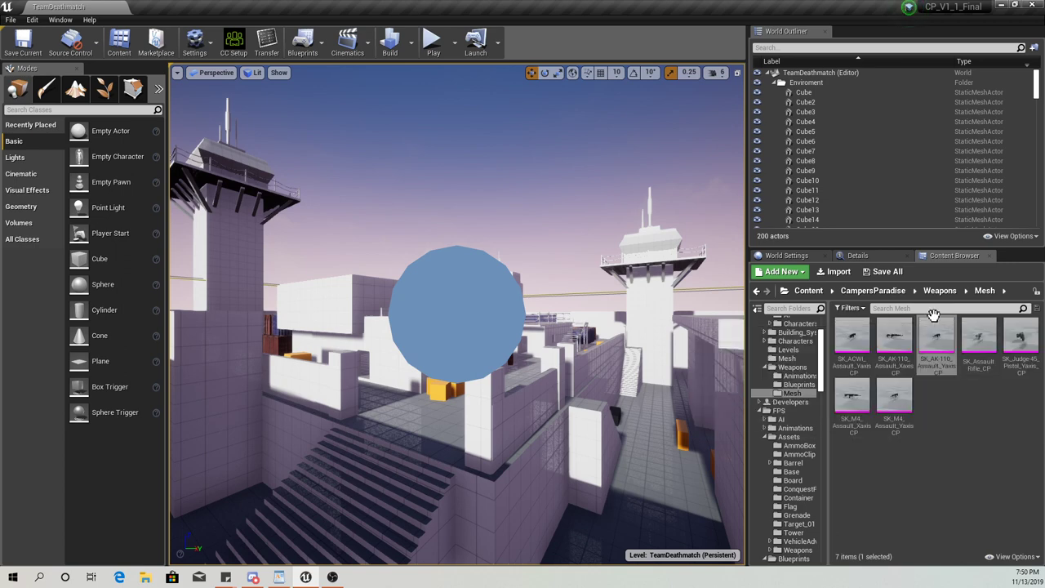
Show the project's root Content folder and look over its subfolders
scroll(789, 351, "up", 3)
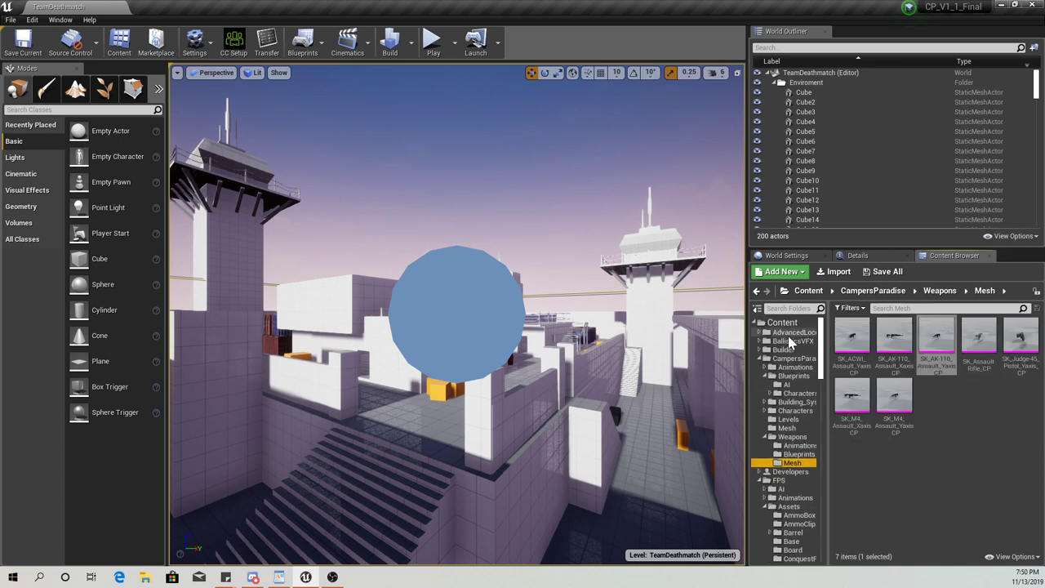
left_click(781, 321)
scroll(796, 367, "down", 2)
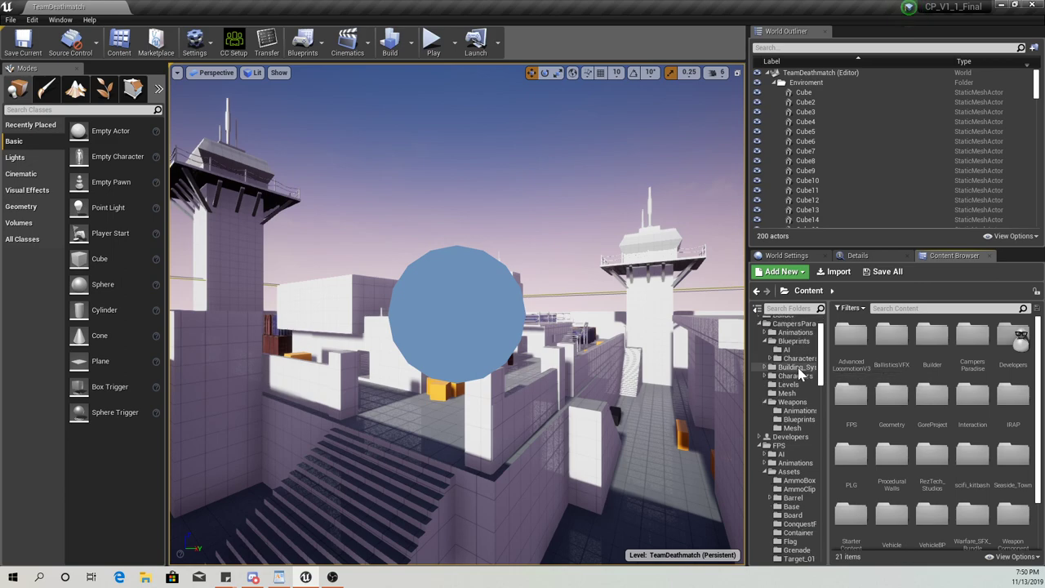
scroll(800, 374, "up", 2)
right_click_drag(462, 289, 453, 367)
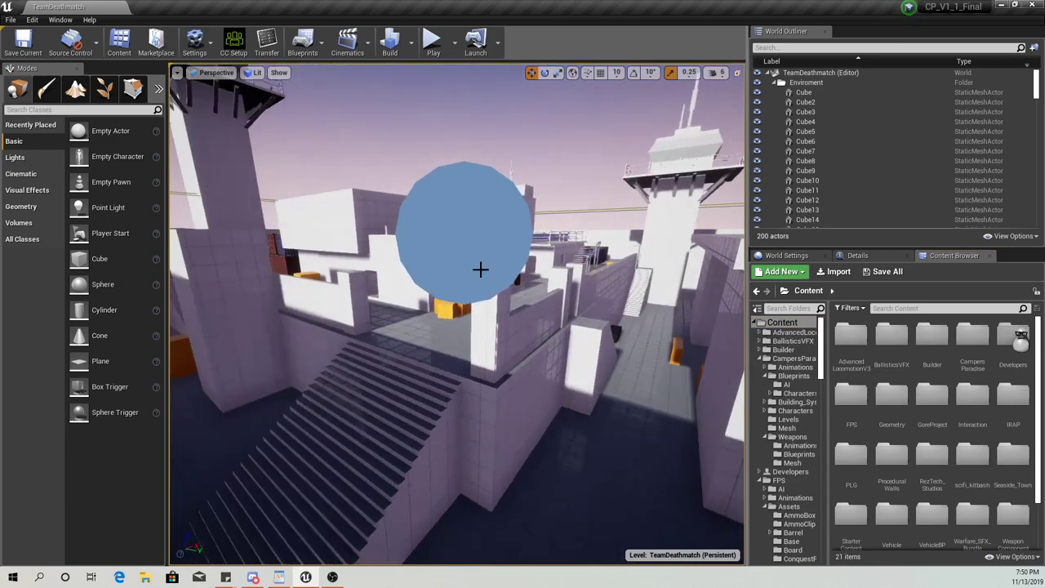
right_click_drag(511, 254, 523, 273)
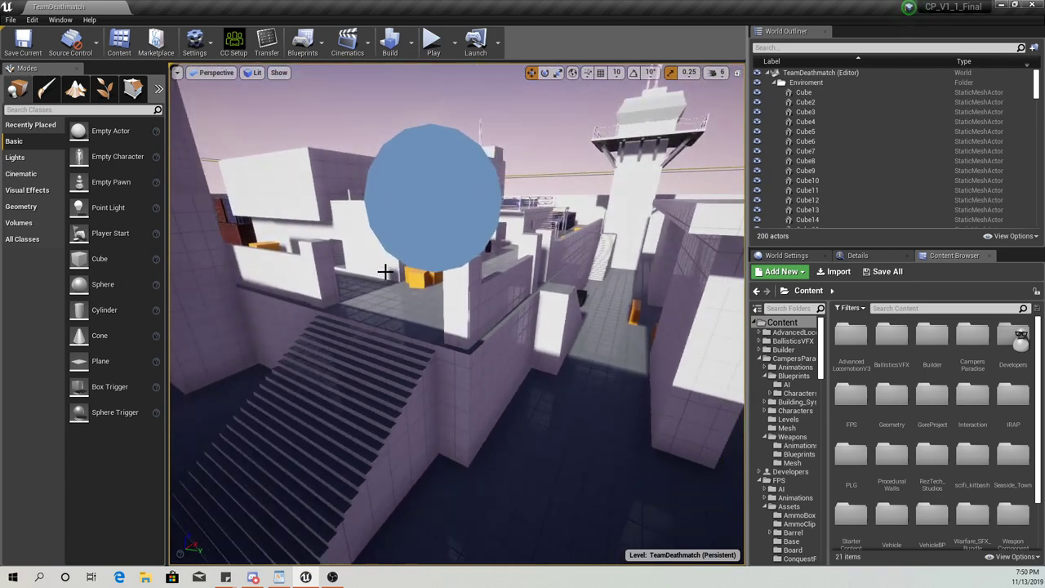
right_click_drag(384, 272, 376, 245)
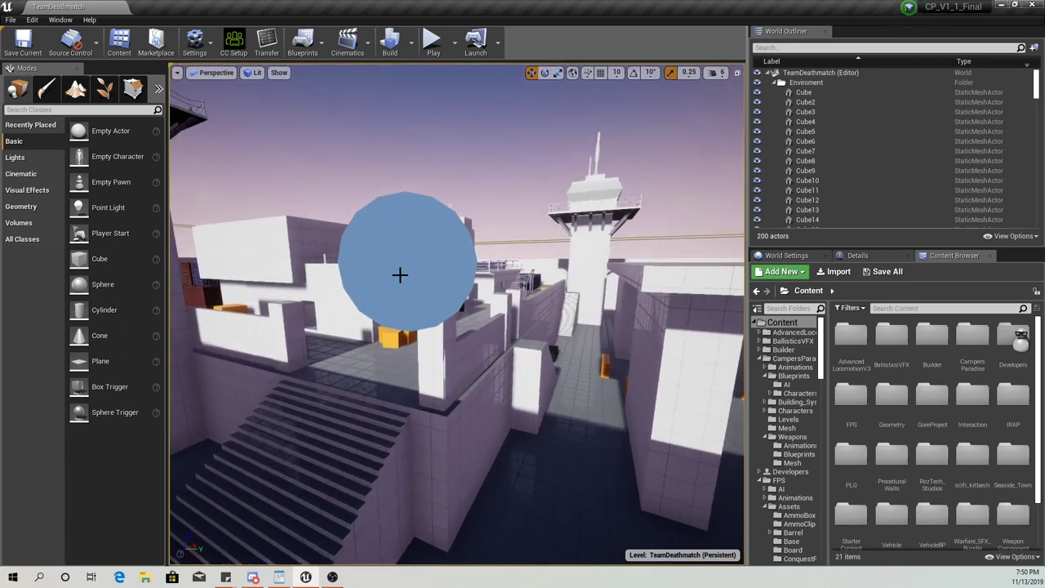